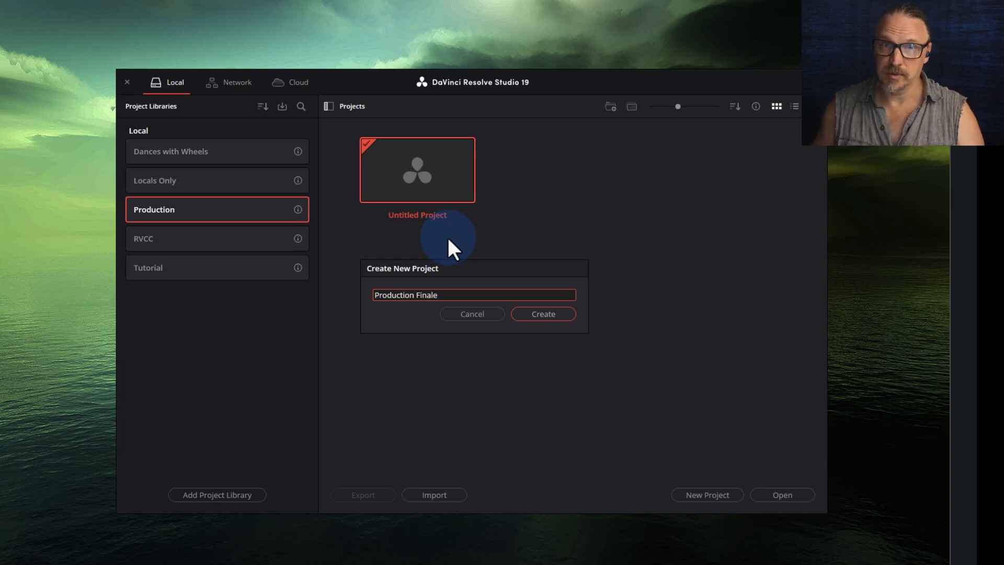
- Create the Production Finale project in the Production library and open it
click(553, 313)
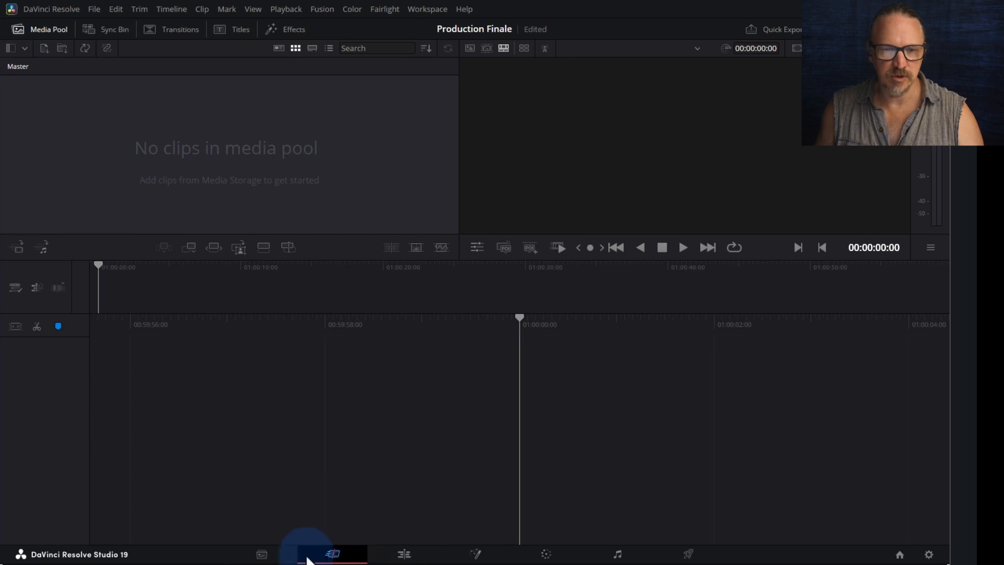
- From the Media page, set the project's timeline frame rate to 30 fps in Project Settings
click(256, 557)
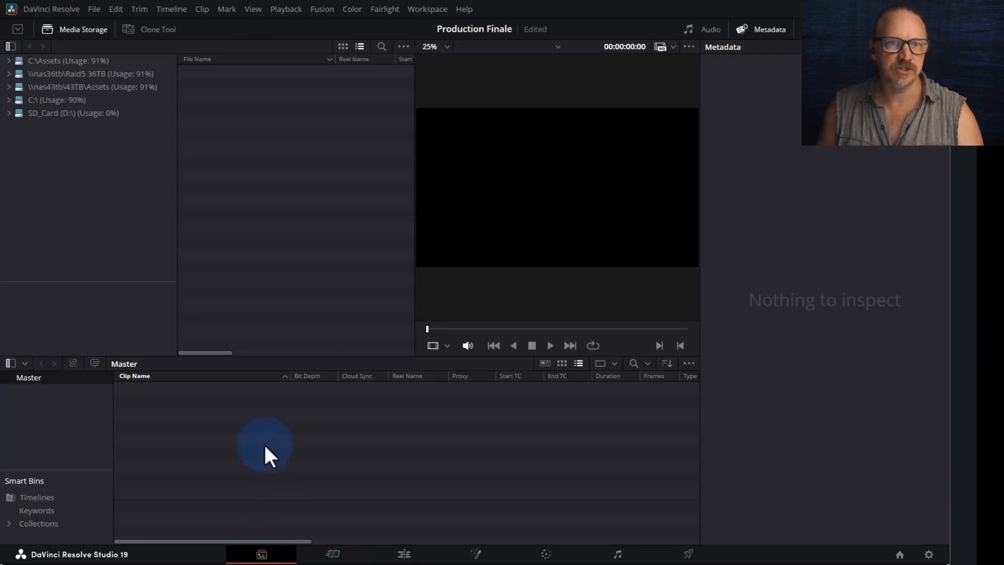
click(91, 10)
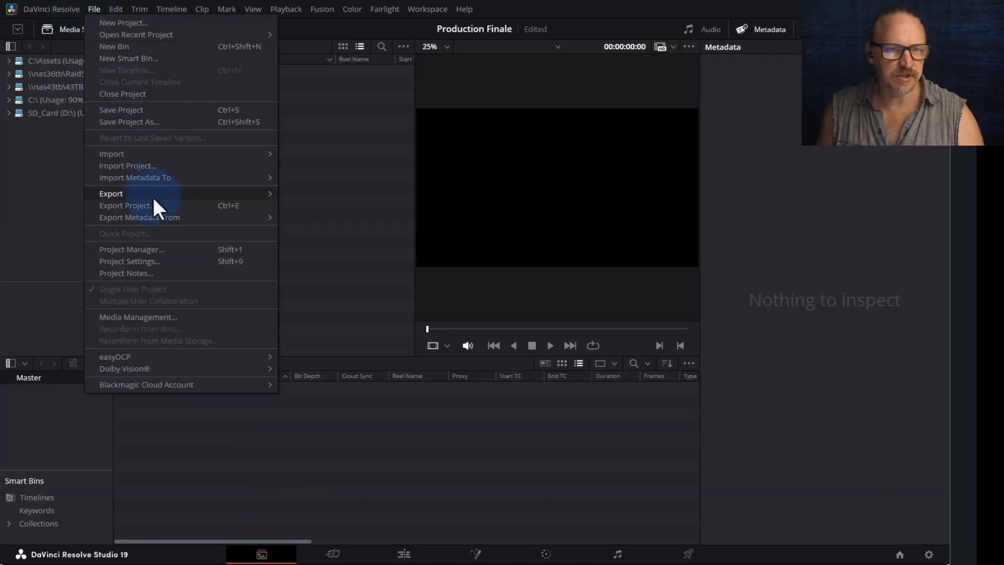
click(145, 261)
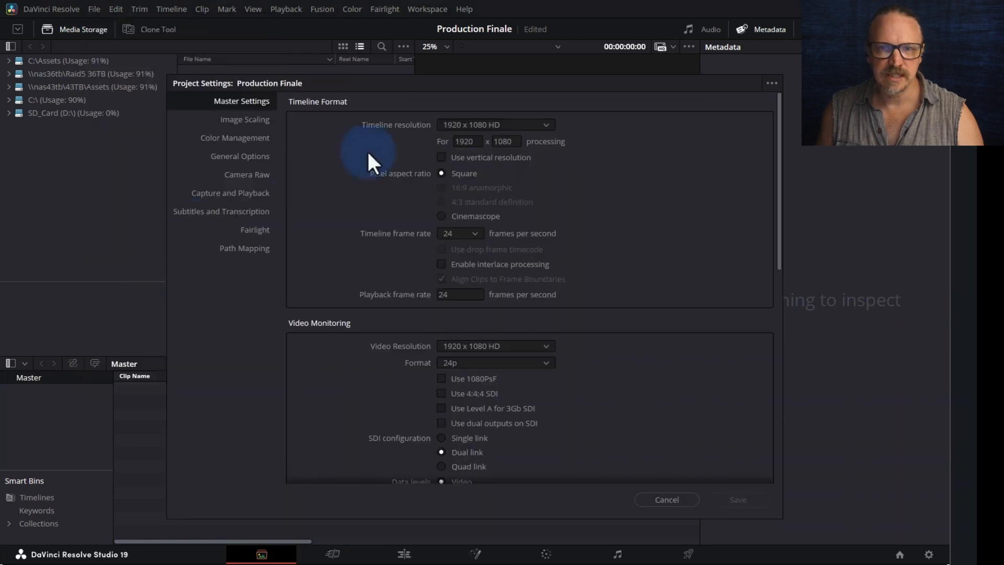
click(448, 234)
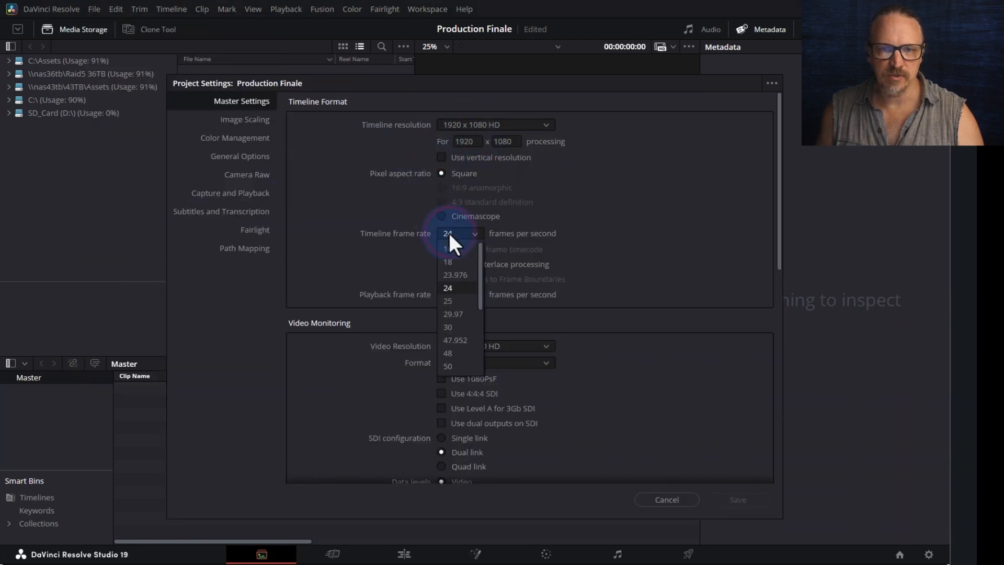
click(465, 328)
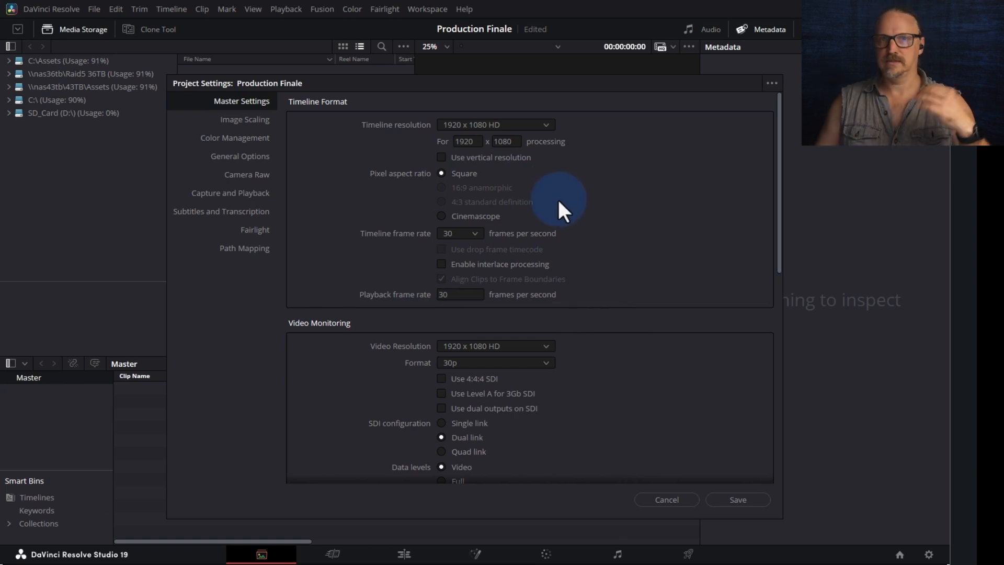
- Save the 30 fps settings and add the S23u folder from C:\Assets\Production Tutorial as a bin
click(738, 499)
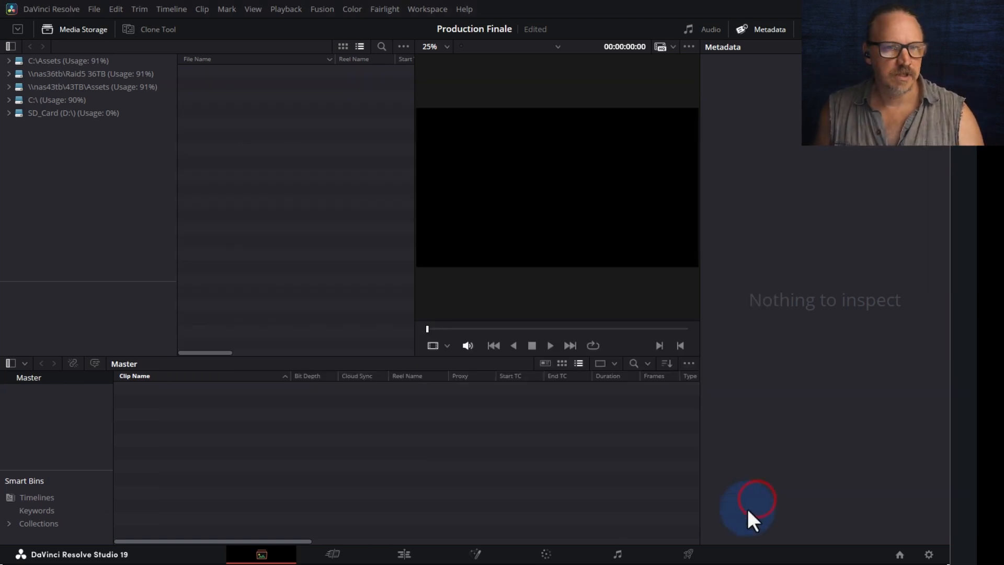
click(103, 59)
click(9, 61)
click(42, 91)
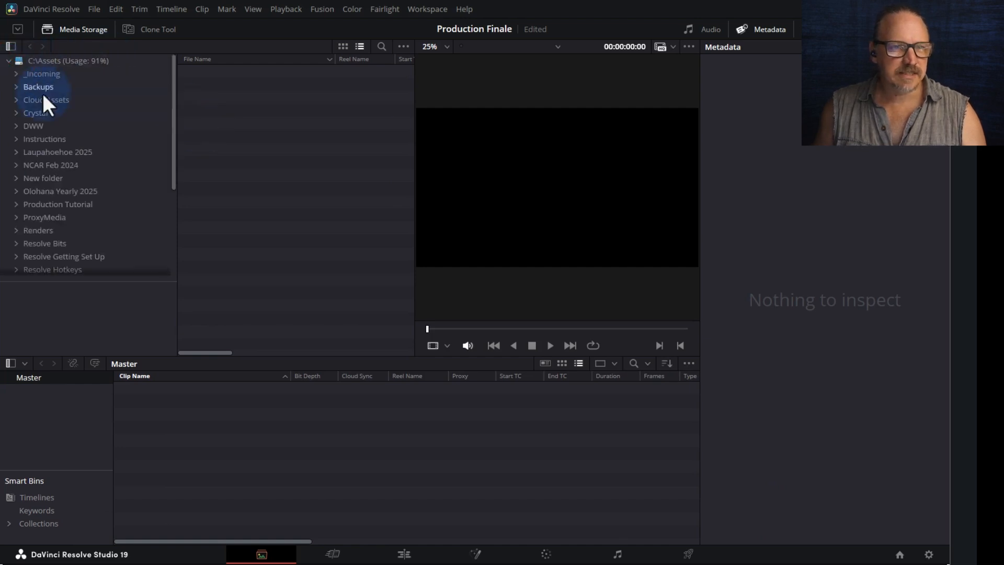
click(30, 203)
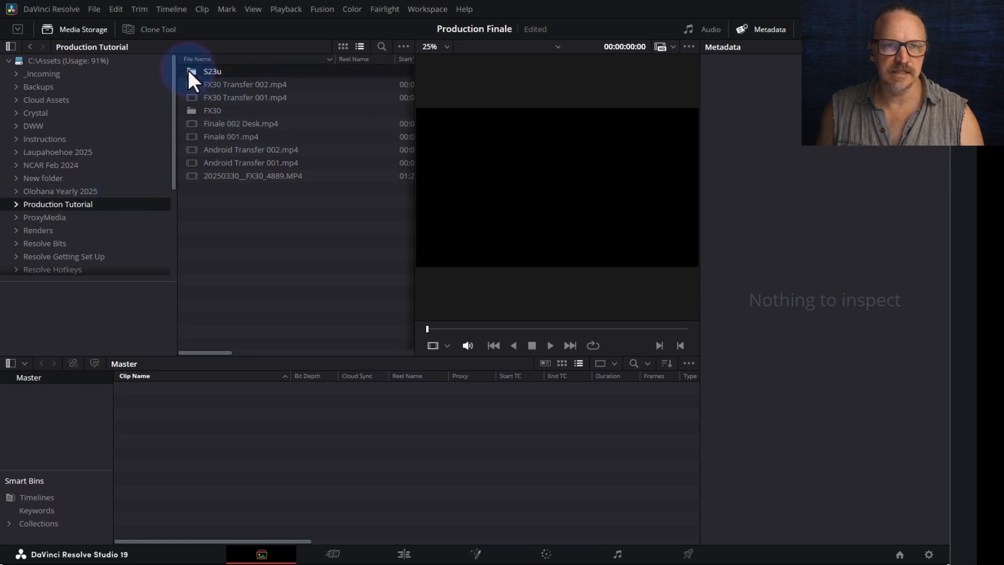
drag(197, 71, 63, 432)
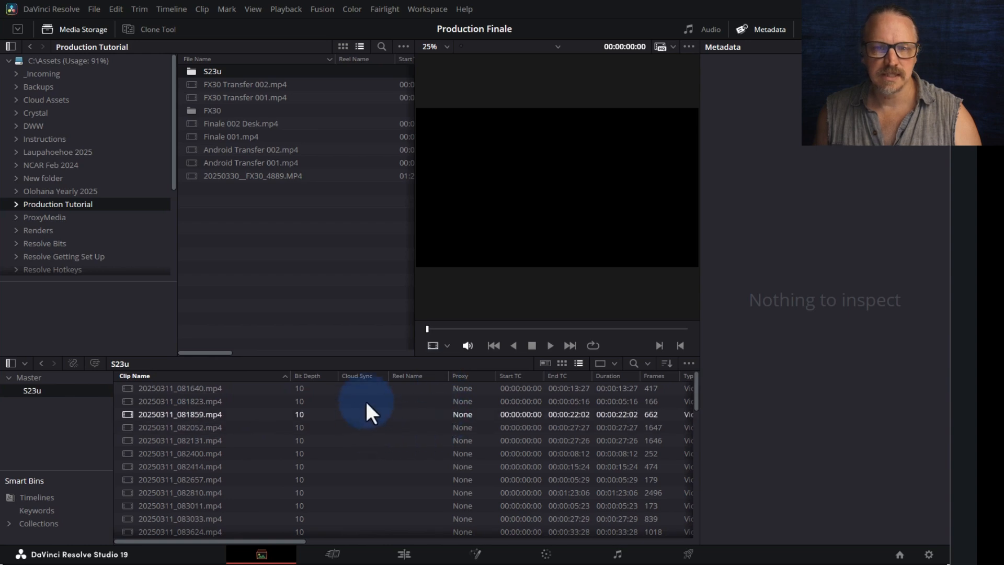
- Select a clip in the S23u bin and switch to the Edit page
key(shift+4)
click(220, 148)
click(204, 193)
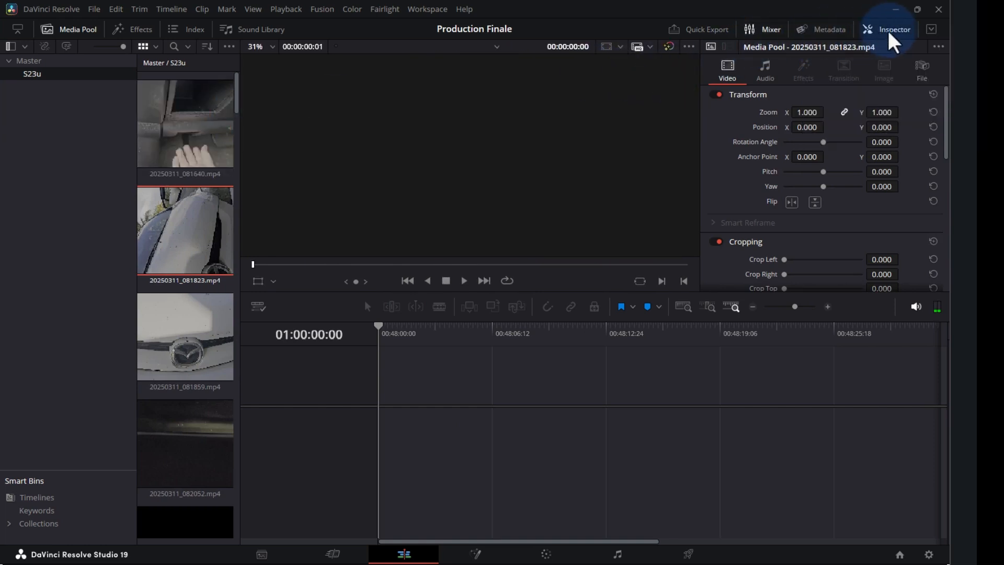
- Hide the Inspector and scrub clip 20250311_081640 in the source viewer to find the start
click(892, 29)
click(201, 142)
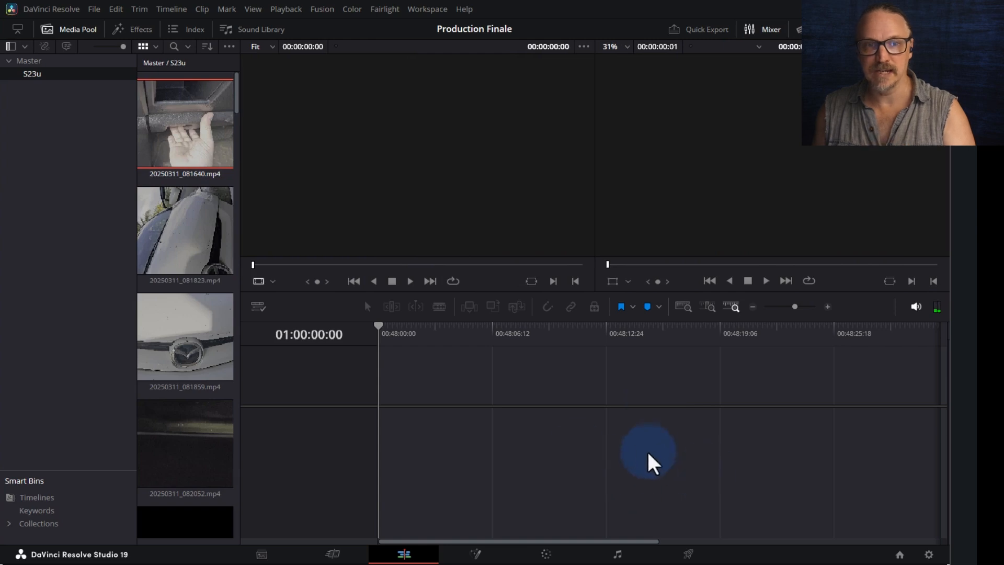
click(169, 120)
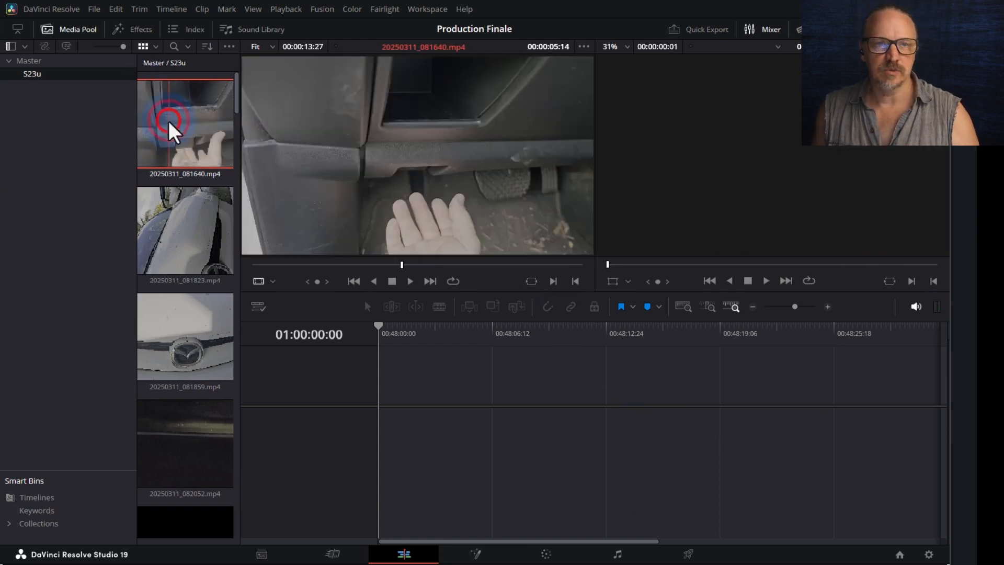
click(278, 264)
drag(267, 266, 497, 262)
- Mark a two-second In/Out range and drag it into a new Timeline 1
key(i)
key(space)
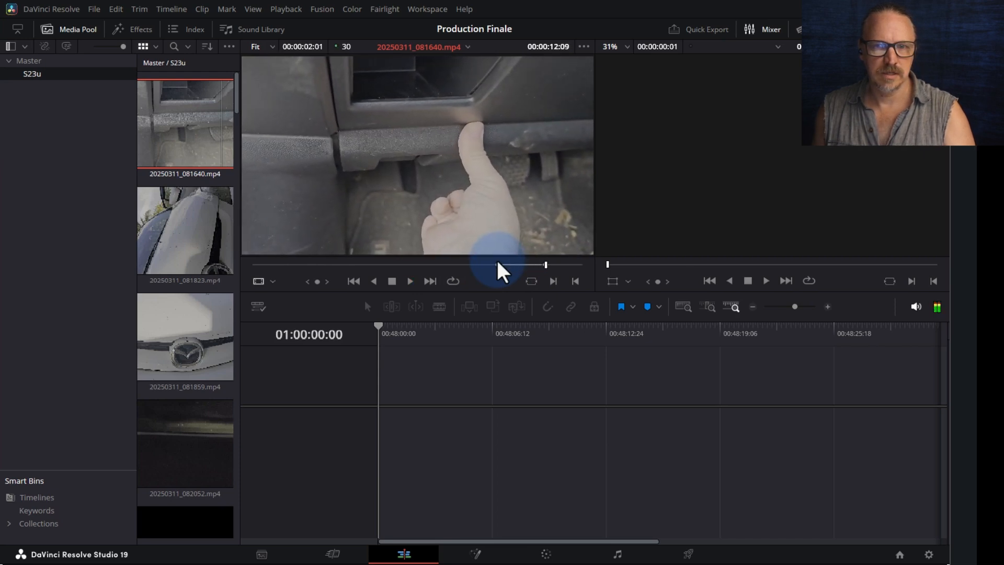
key(space)
key(o)
drag(473, 148, 387, 421)
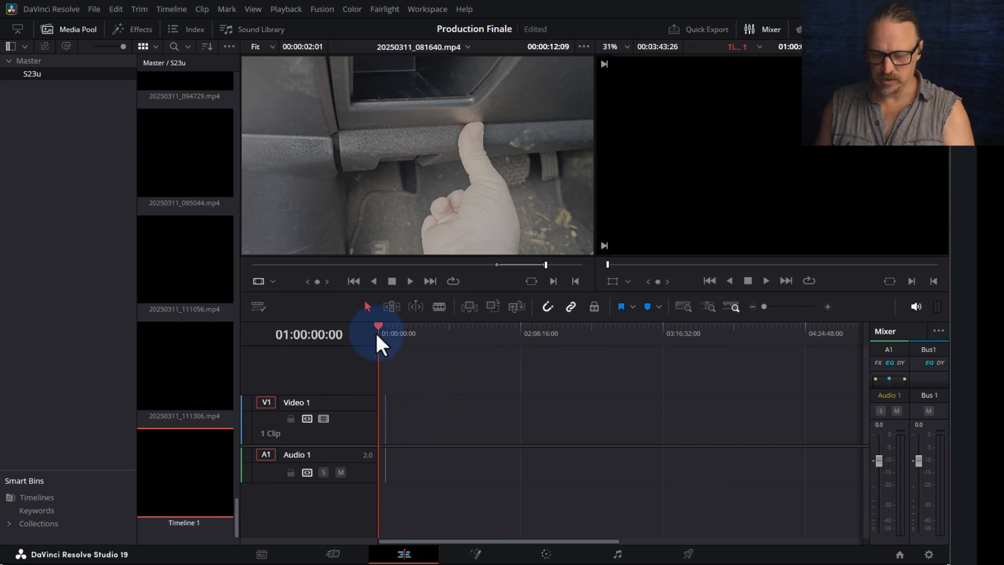
- Ripple-delete the V1 gap so 20250311_081640 starts at 01:00:00:00, then play it back
key(ctrl+equal)
key(ctrl+equal)
key(ctrl+equal)
key(ctrl+equal)
key(ctrl+equal)
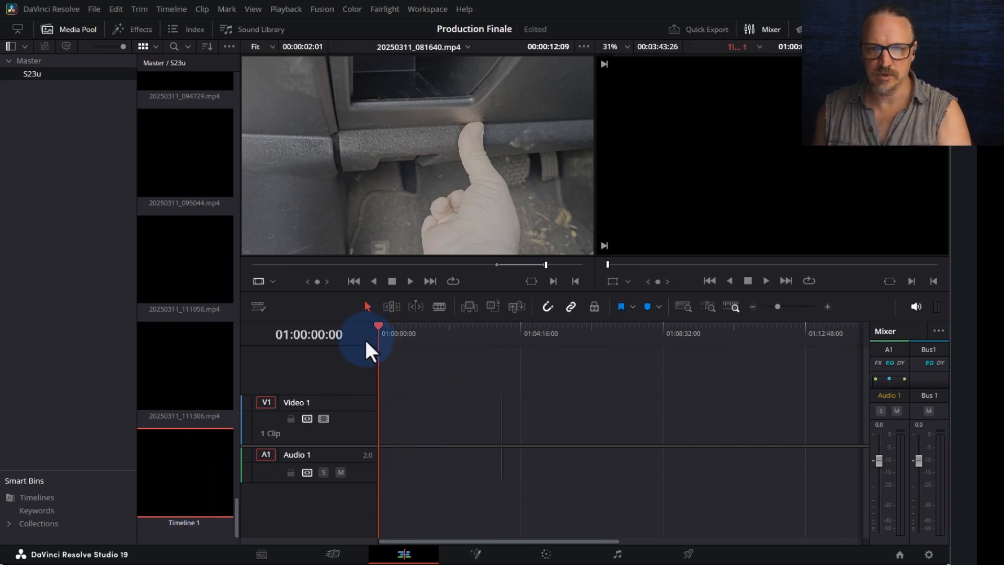
drag(633, 337, 621, 336)
key(ctrl+equal)
key(ctrl+equal)
key(ctrl+equal)
key(ctrl+equal)
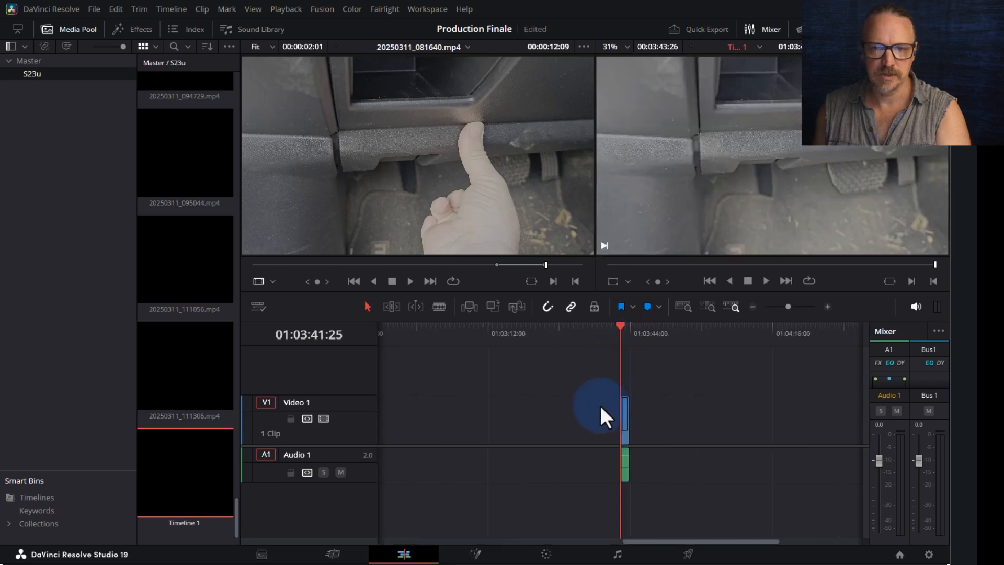
click(551, 420)
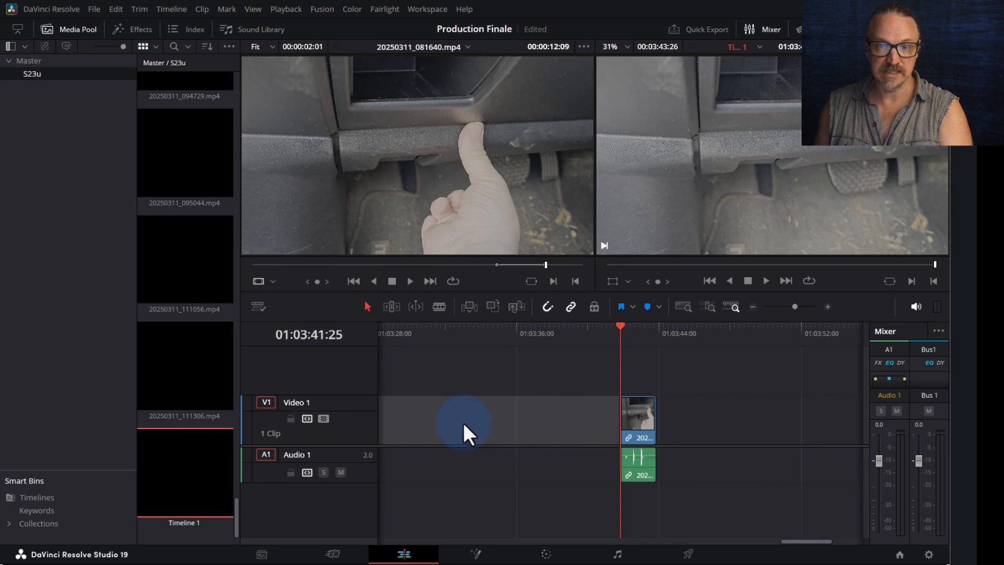
key(Delete)
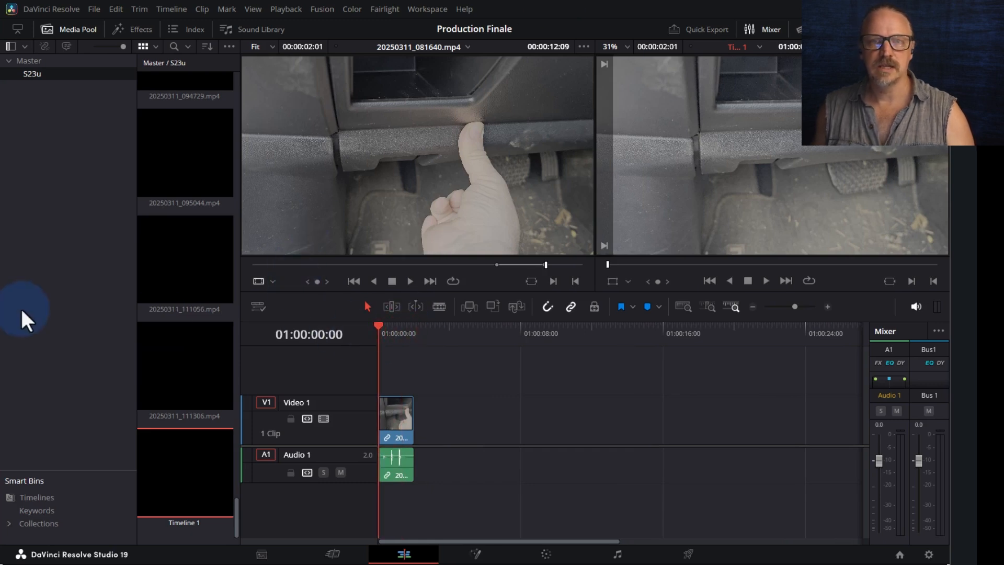
key(space)
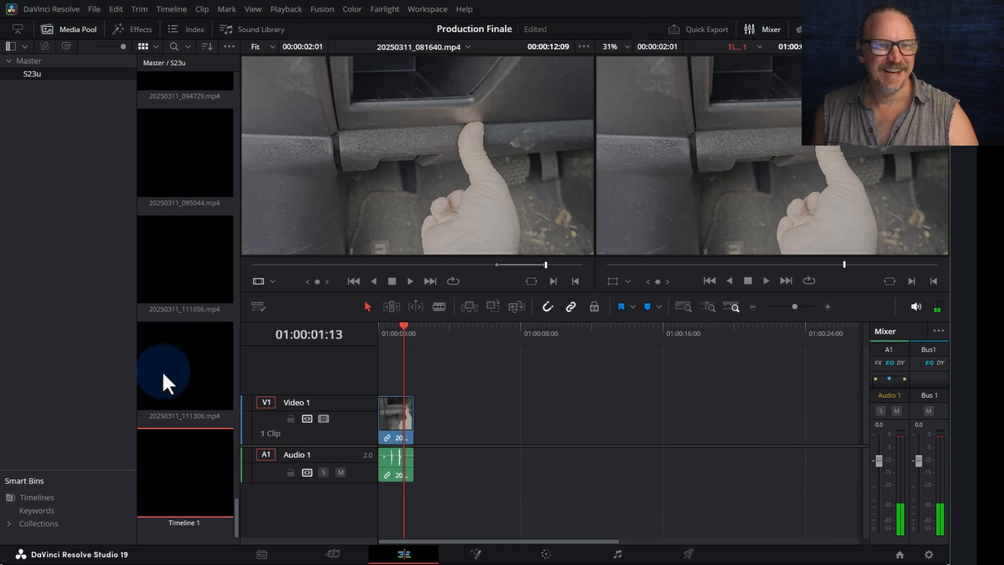
scroll(172, 340, up, 10)
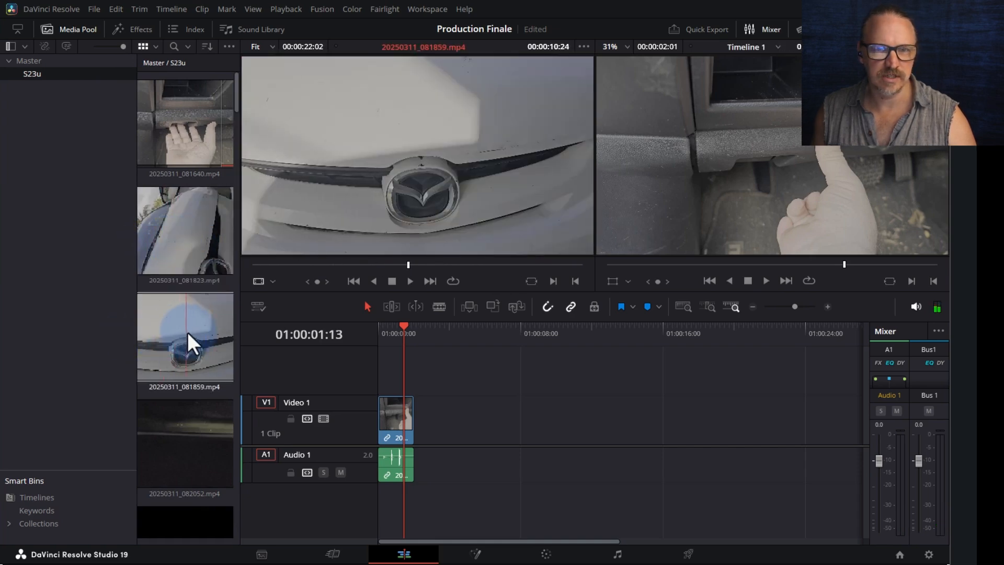
- Mark the 10:14–11:24 section of 20250311_081859 and drop it on V2 over the first clip's end
click(192, 331)
click(430, 263)
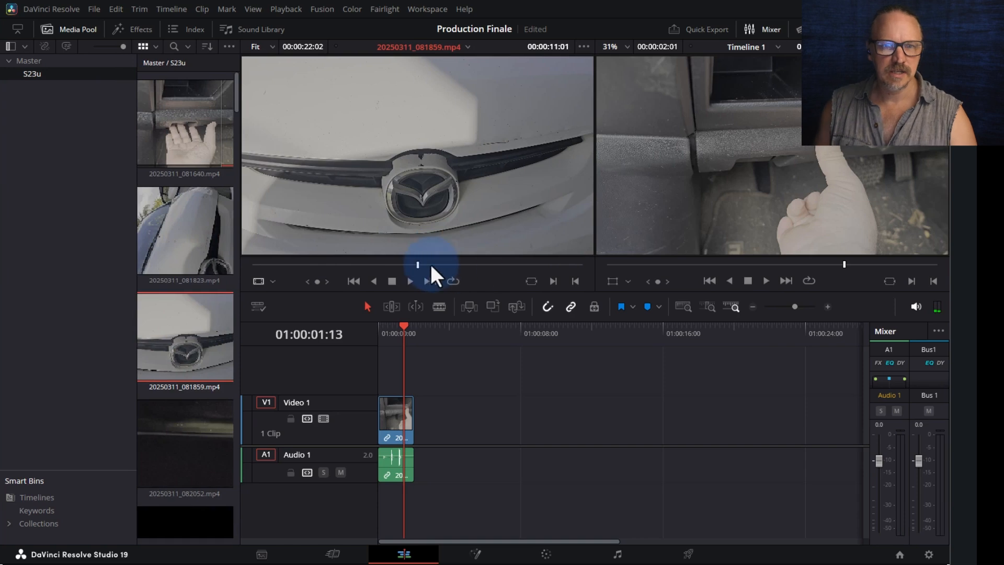
drag(418, 264, 409, 271)
key(i)
key(space)
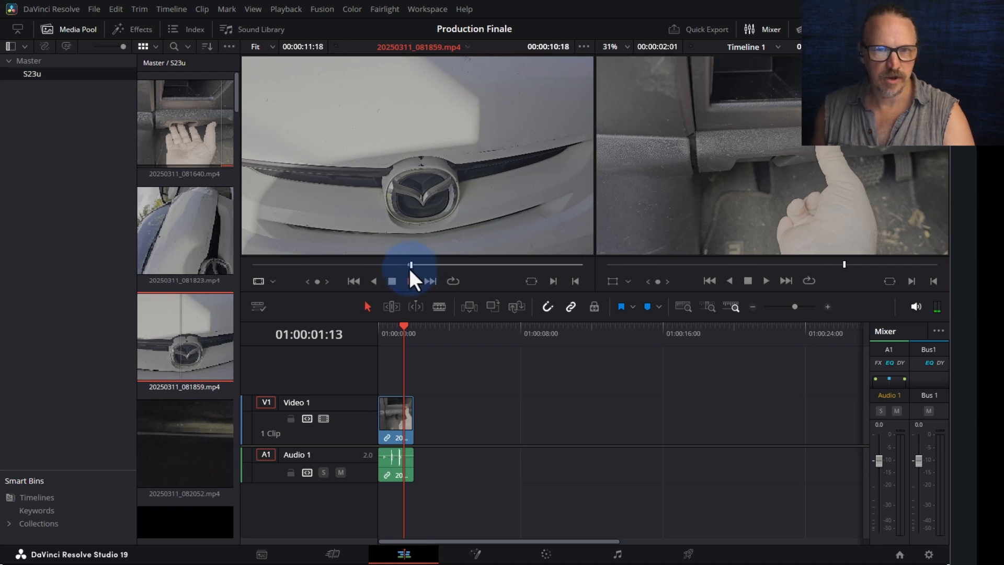
key(space)
key(o)
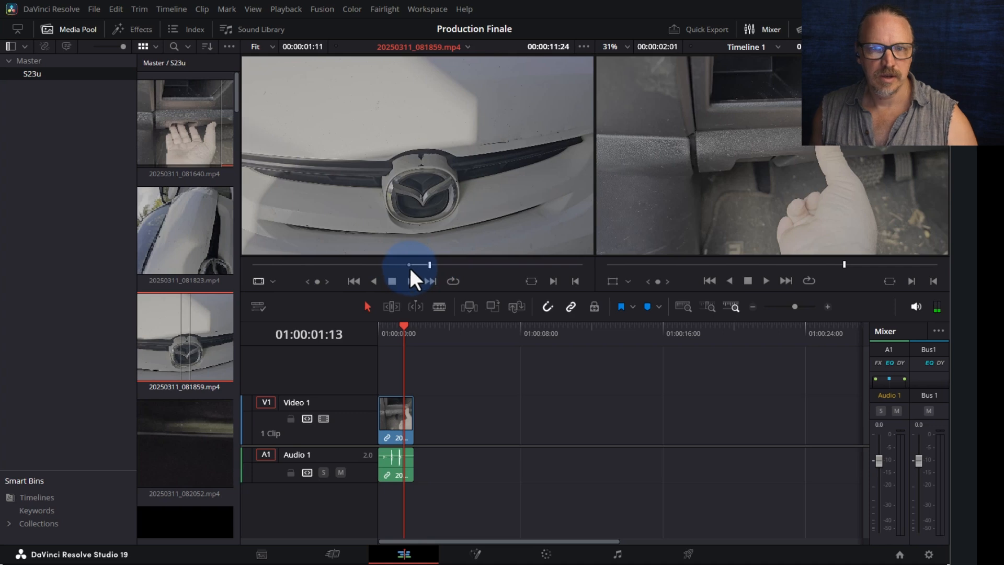
drag(444, 134, 403, 382)
key(ctrl+equal)
key(ctrl+equal)
key(ctrl+equal)
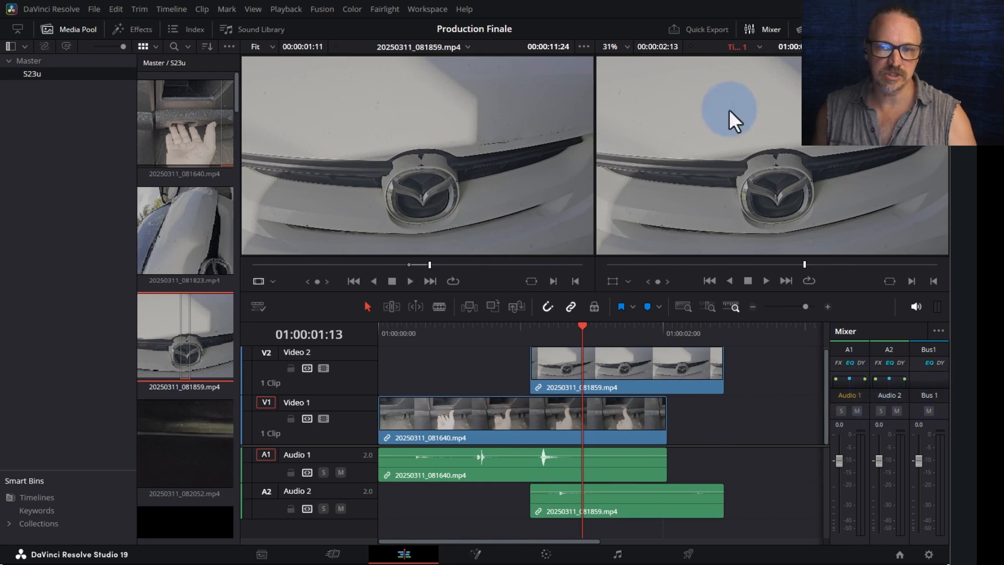
- Hide the audio mixer and shift the 081859 cutaway pair earlier on the timeline
click(767, 27)
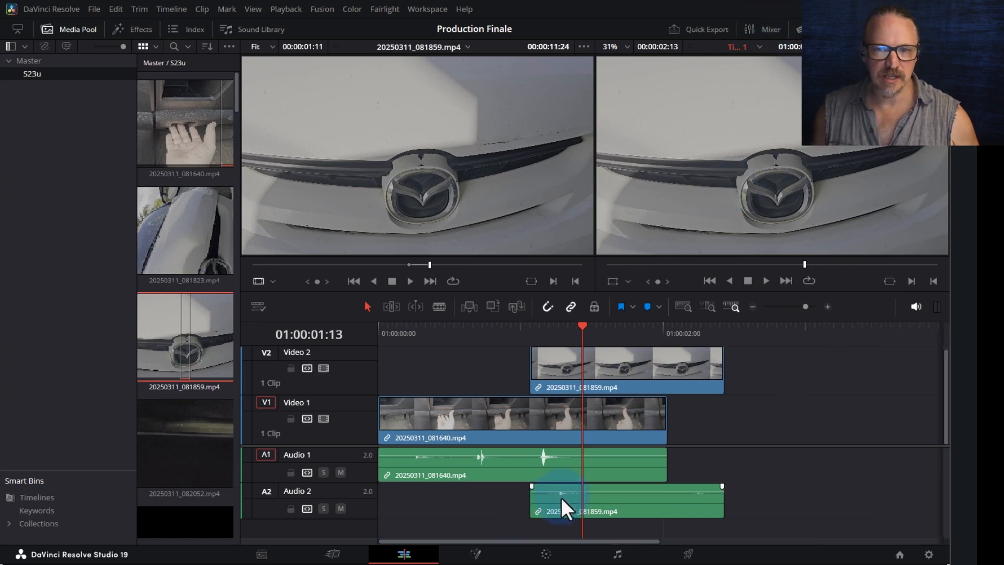
drag(593, 369, 536, 379)
click(500, 496)
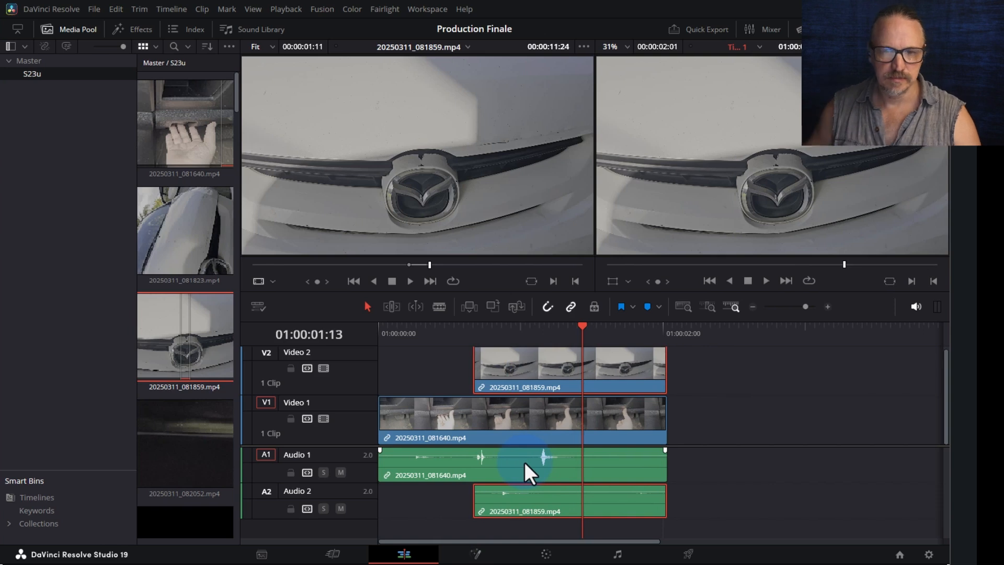
- Set the 20250311_081640 clip's audio level to -4.55 dB
drag(512, 455, 512, 457)
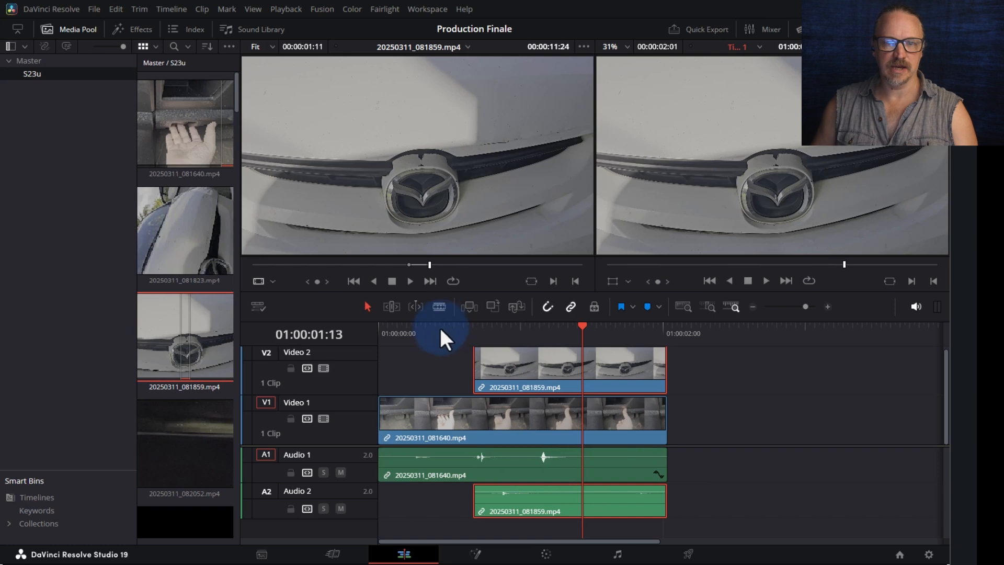
drag(499, 456, 498, 455)
click(510, 454)
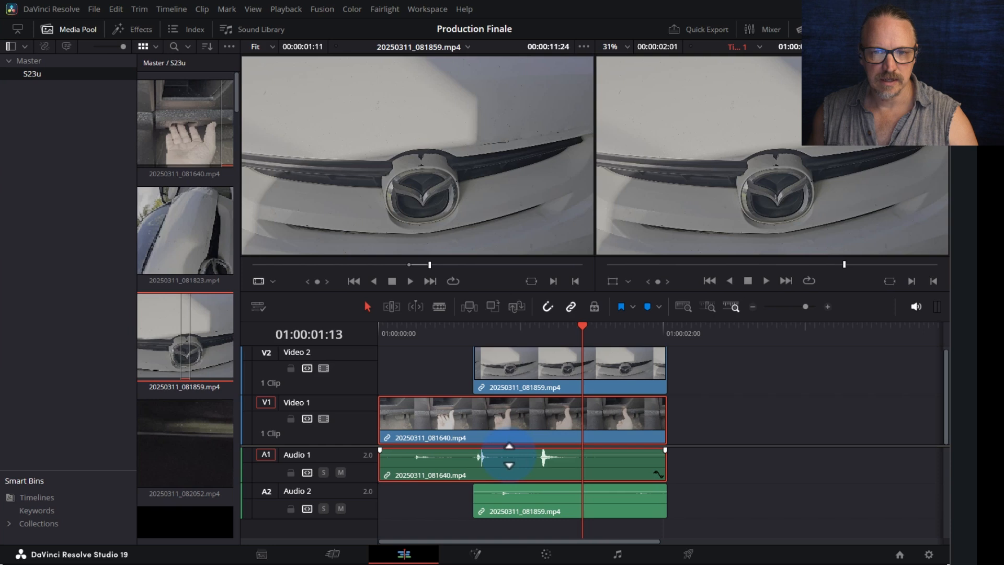
drag(508, 457, 507, 456)
drag(410, 328, 285, 343)
- Play back the timeline and slide the cutaway and its audio a few frames later
key(space)
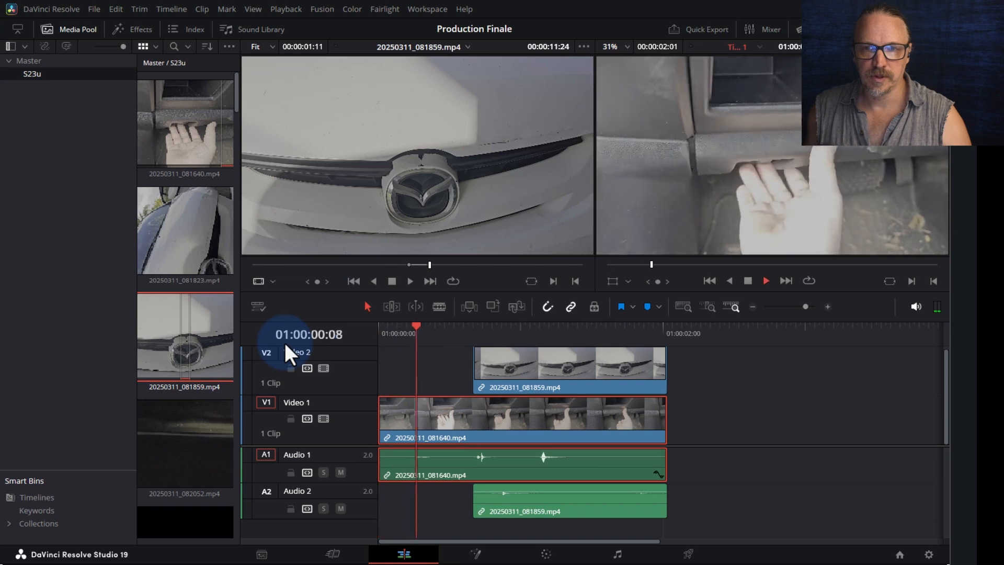
key(space)
drag(513, 370, 534, 367)
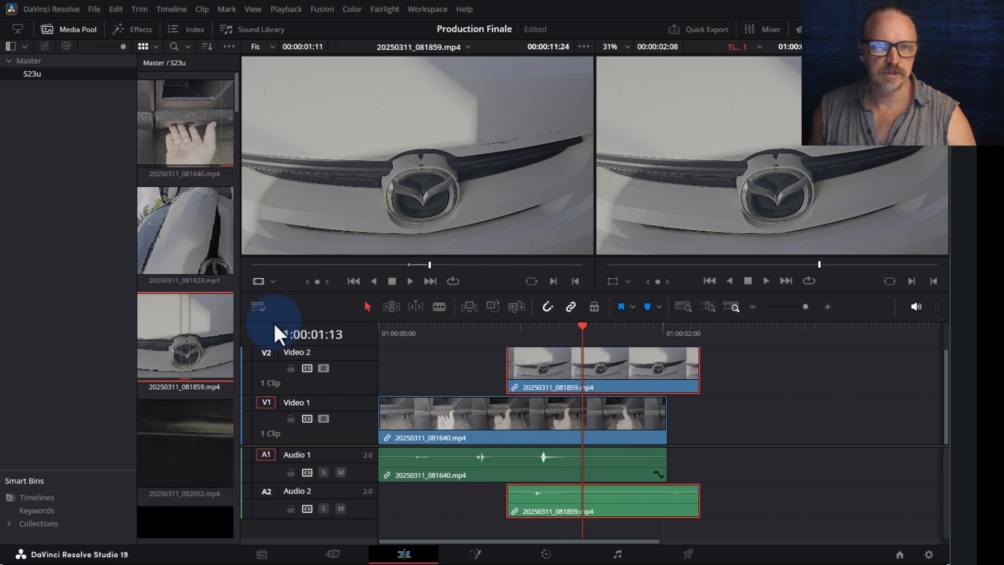
- Review the timeline and trim the V2 cutaway's end to match V1's end
click(398, 337)
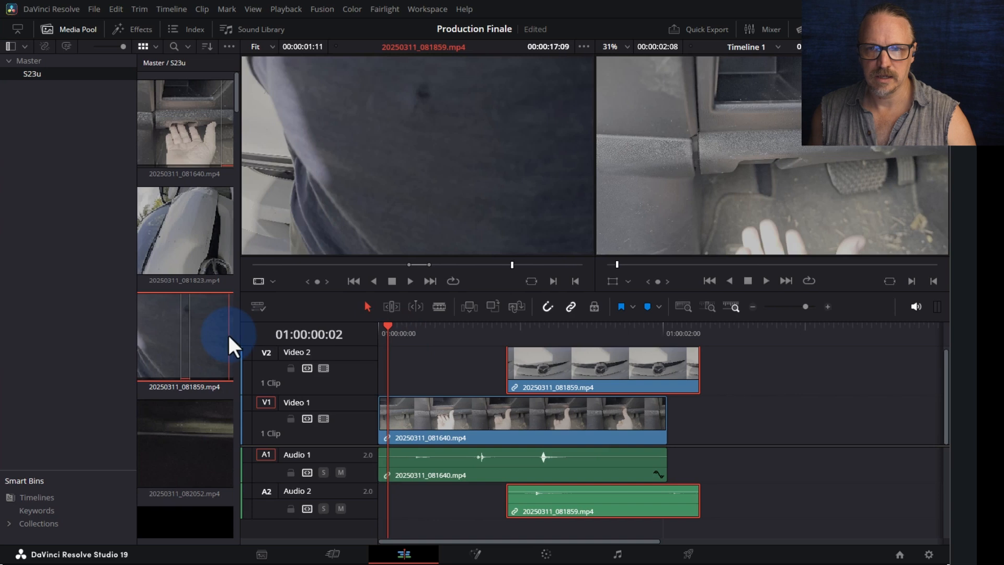
key(space)
key(space)
drag(406, 334, 376, 334)
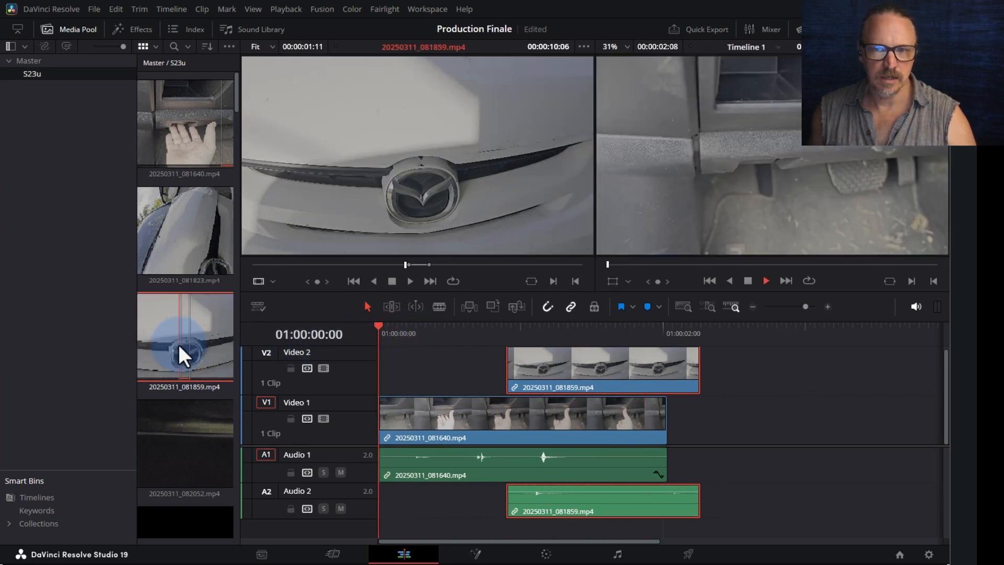
key(space)
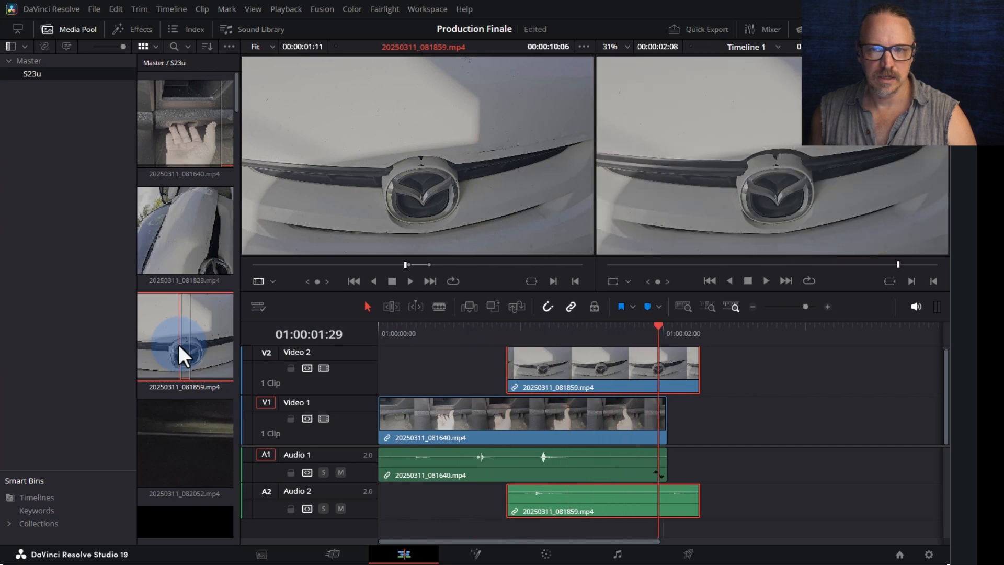
drag(695, 370, 666, 370)
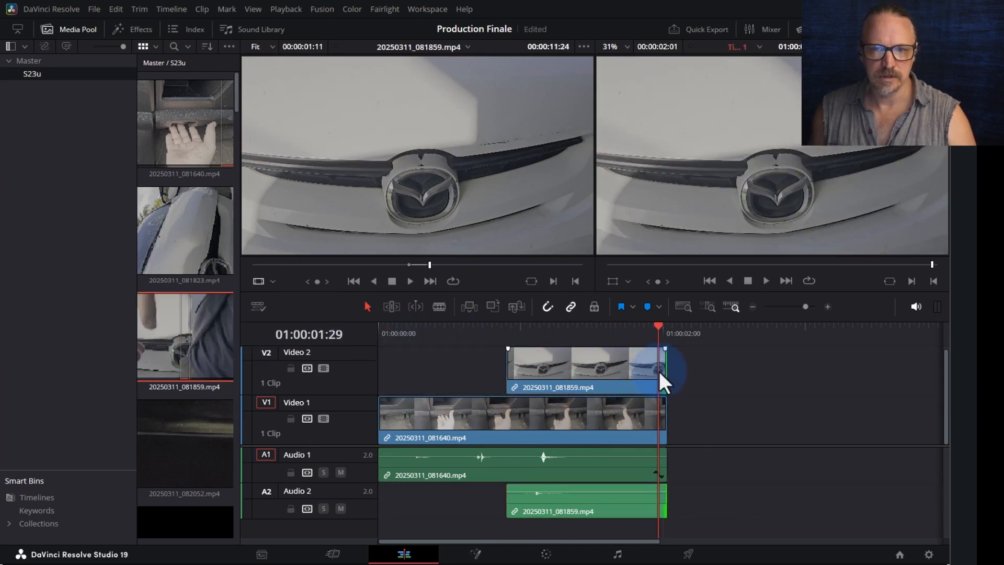
- Jump the playhead to the edit's end and load 20250311_082052.mp4 in the source viewer
click(588, 337)
key(Down)
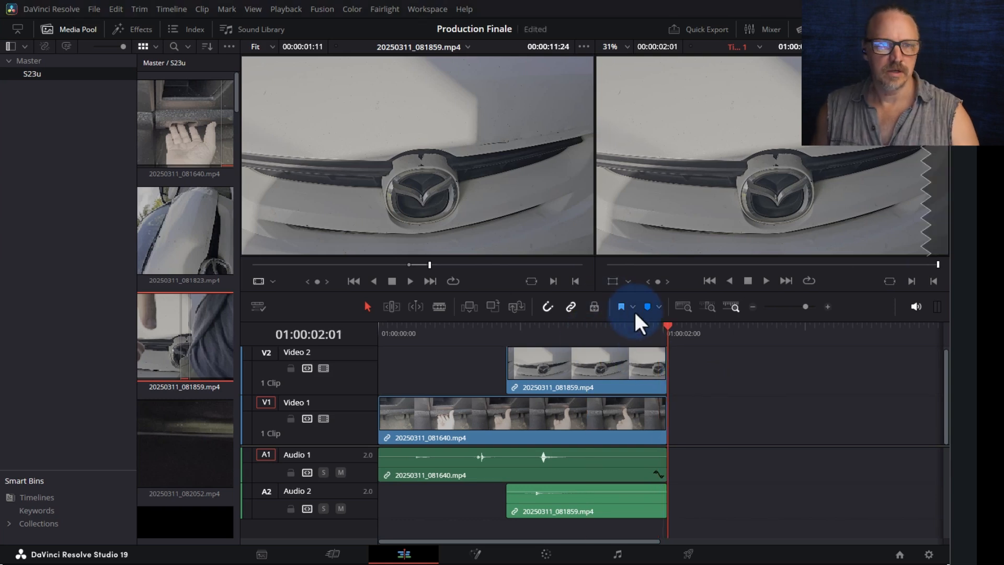
click(169, 431)
drag(283, 269, 422, 264)
- Preview source clips 20250311_082052, 20250311_082131 and 20250311_082400 from the media pool
key(space)
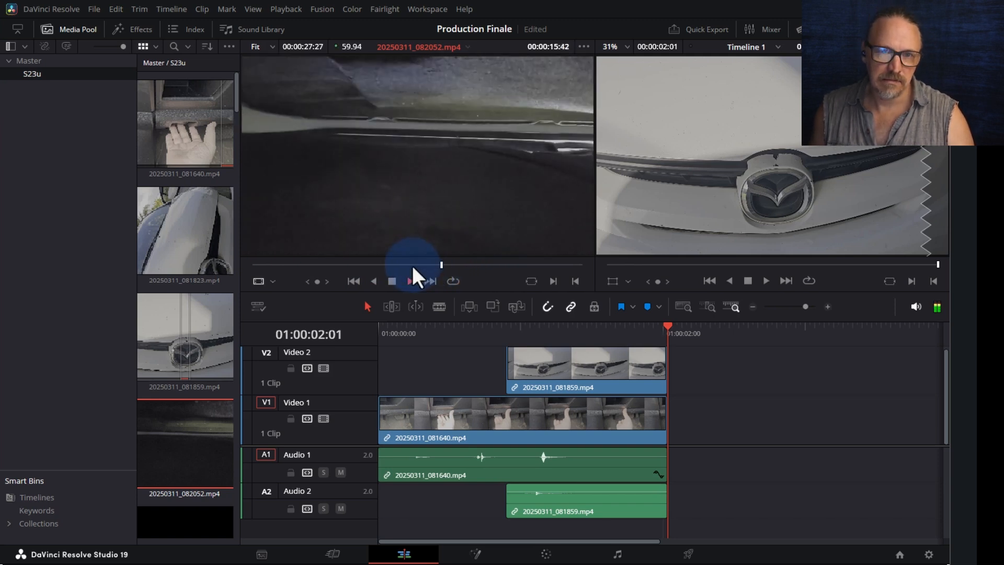
key(space)
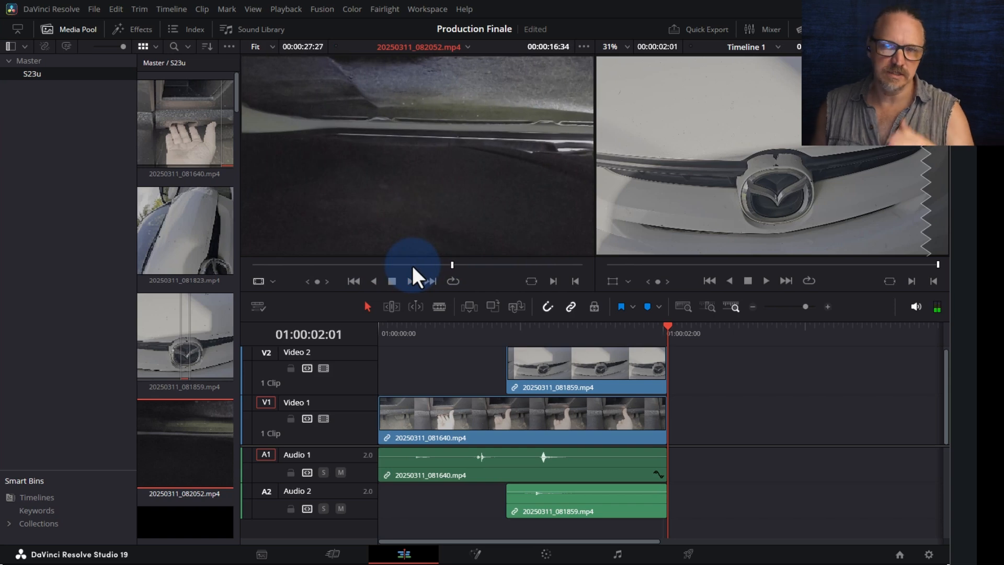
scroll(202, 498, down, 3)
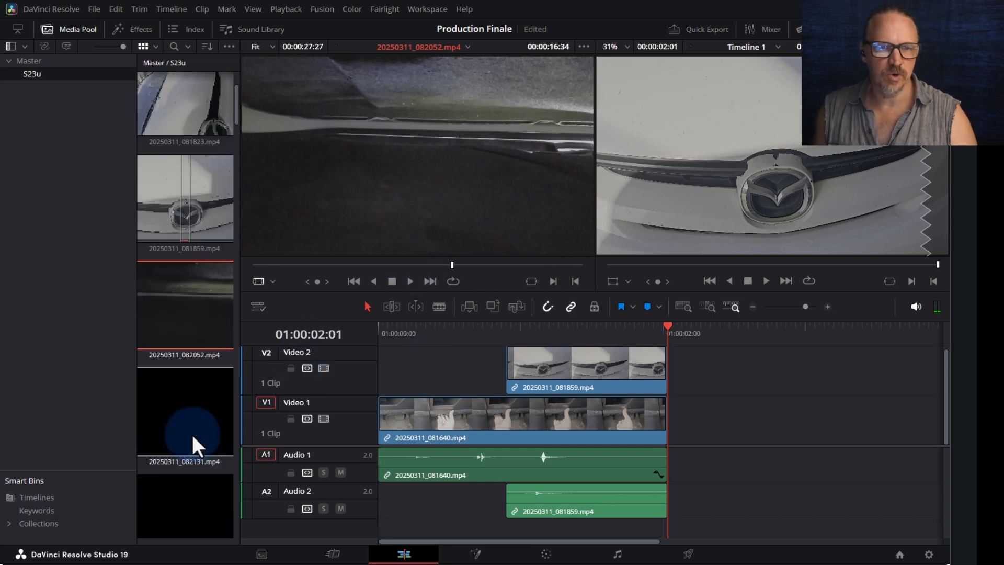
click(192, 434)
click(183, 398)
scroll(174, 481, down, 2)
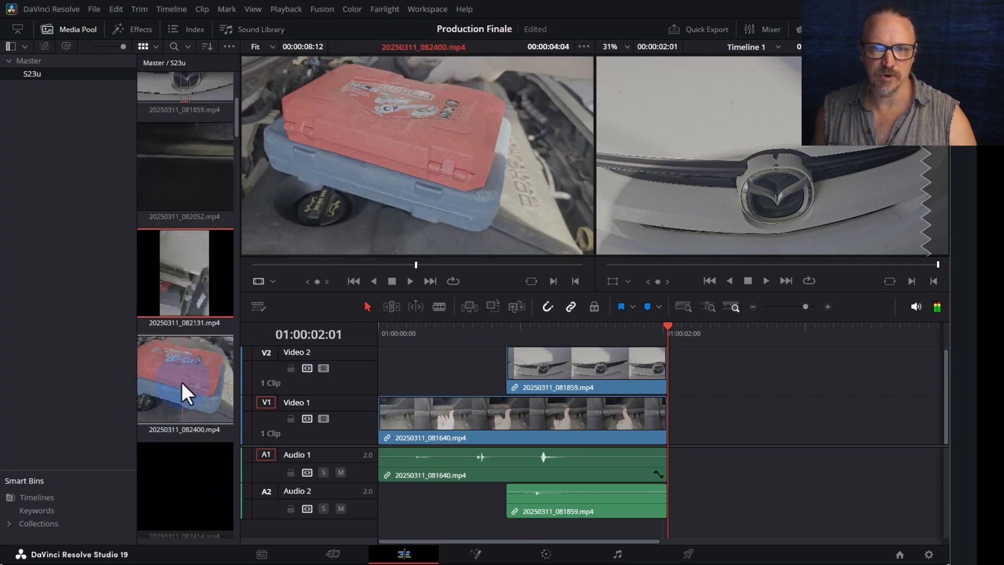
click(161, 377)
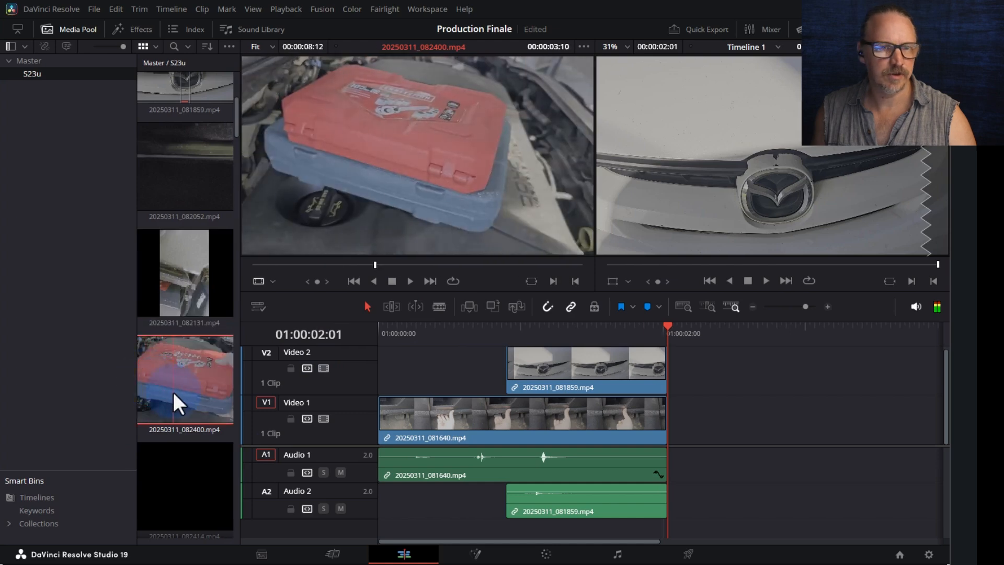
scroll(170, 388, down, 2)
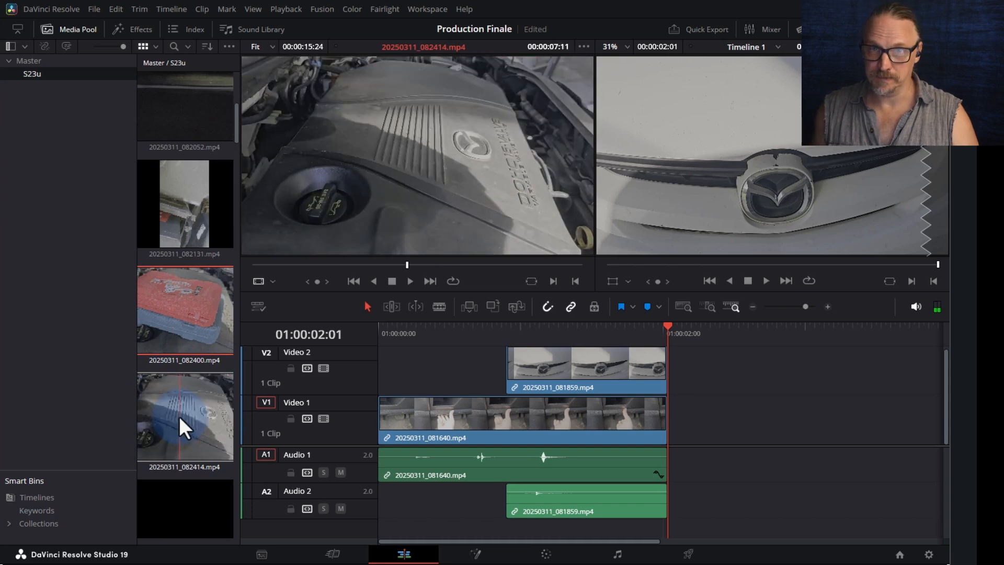
- Mark an In/Out range in 20250311_082414.mp4 and append it after the first V1 clip
click(179, 415)
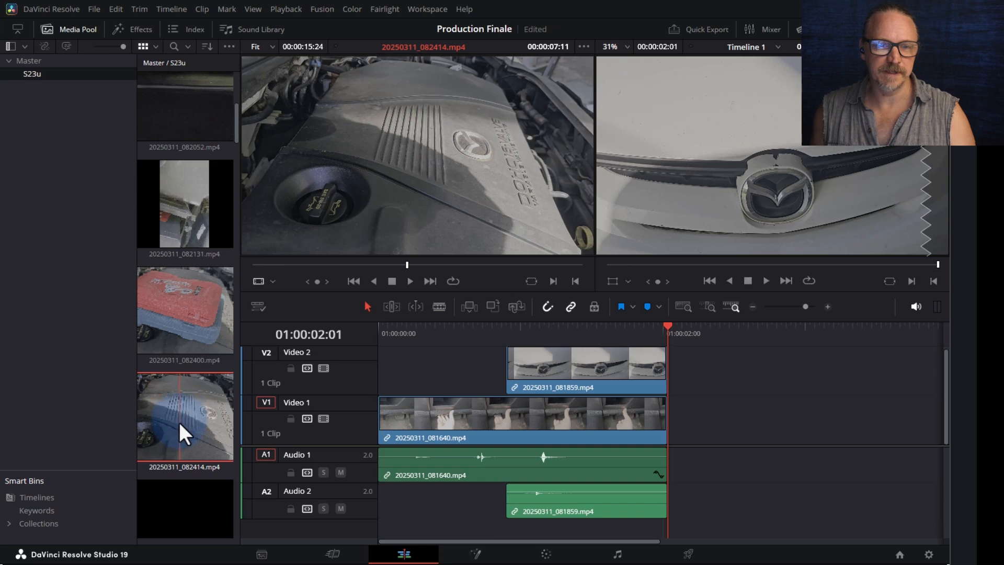
mouse_move(405, 264)
mouse_down()
mouse_move(307, 265)
mouse_move(432, 266)
mouse_move(406, 274)
mouse_up()
key(space)
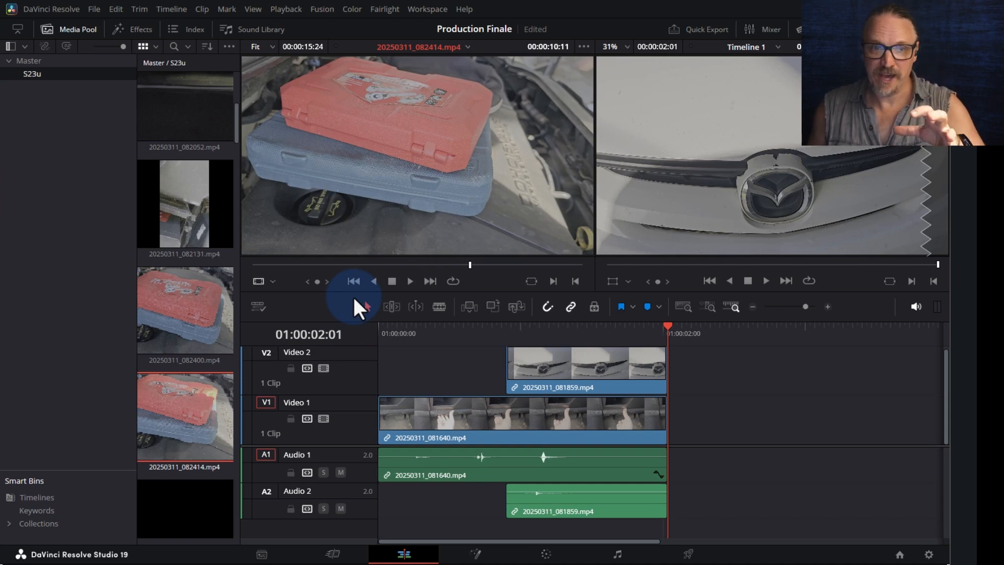
drag(431, 265, 410, 266)
key(i)
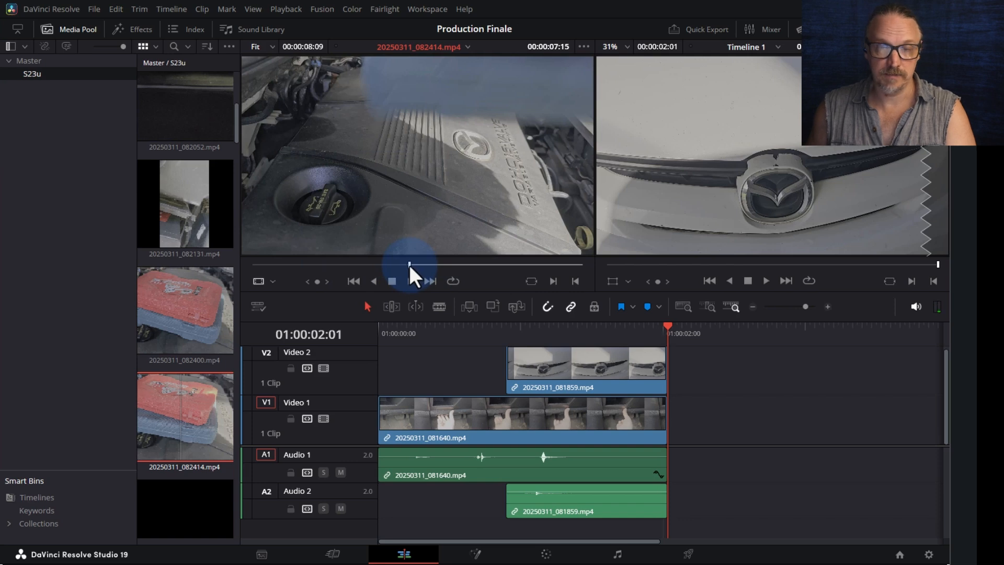
key(space)
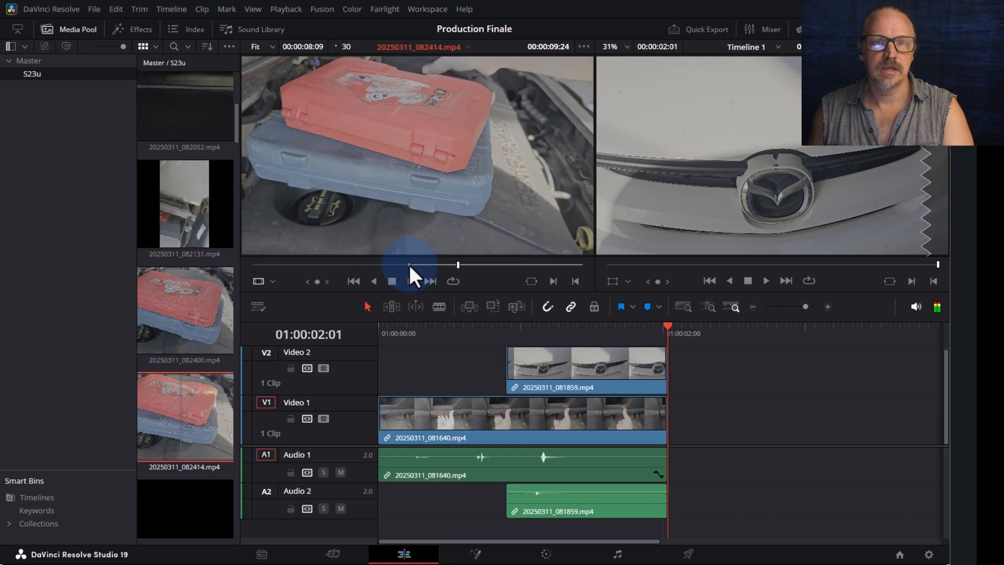
click(409, 263)
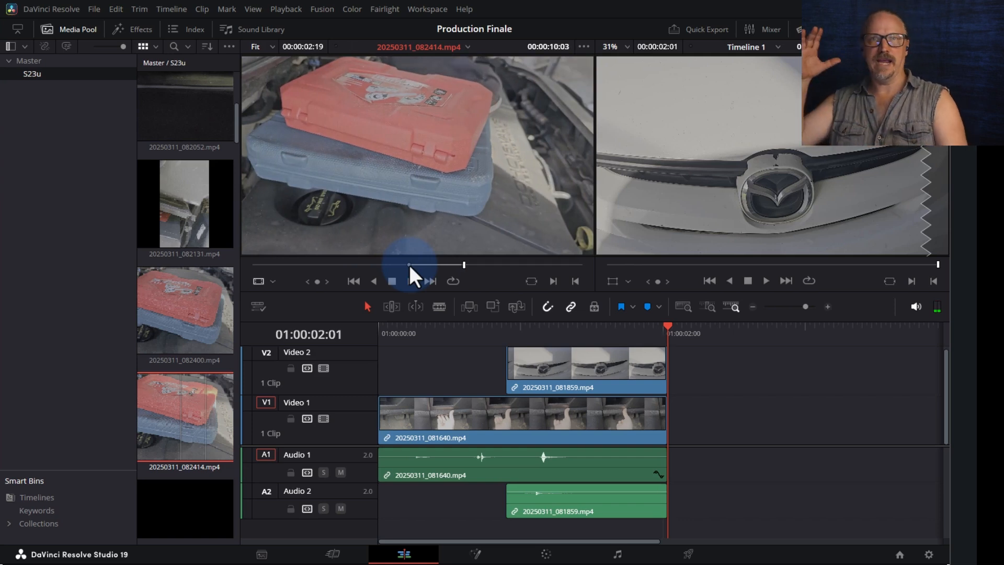
drag(481, 241, 669, 420)
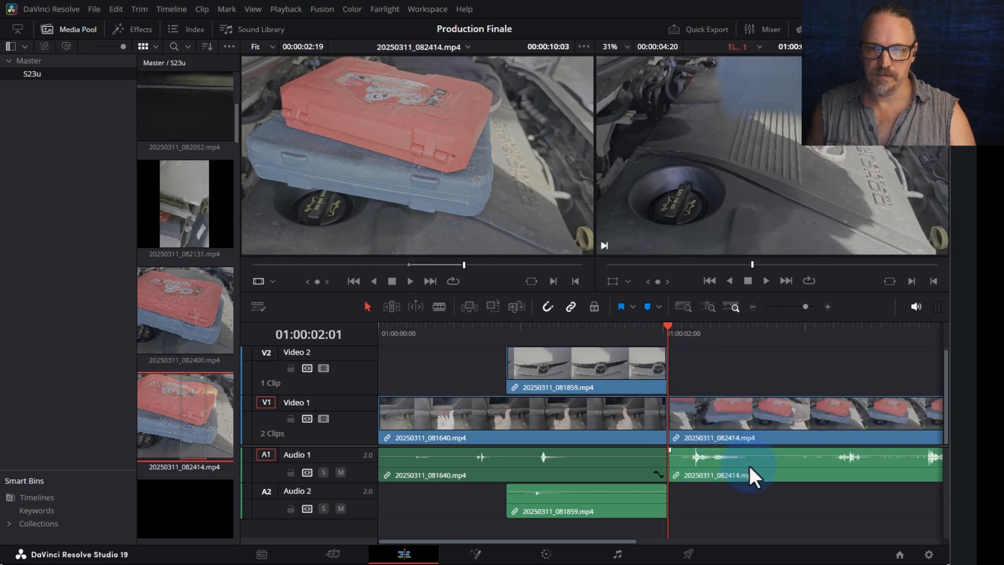
- Mark a 23-frame range in 20250311_082400.mp4 starting at 00:00:02:01
click(183, 311)
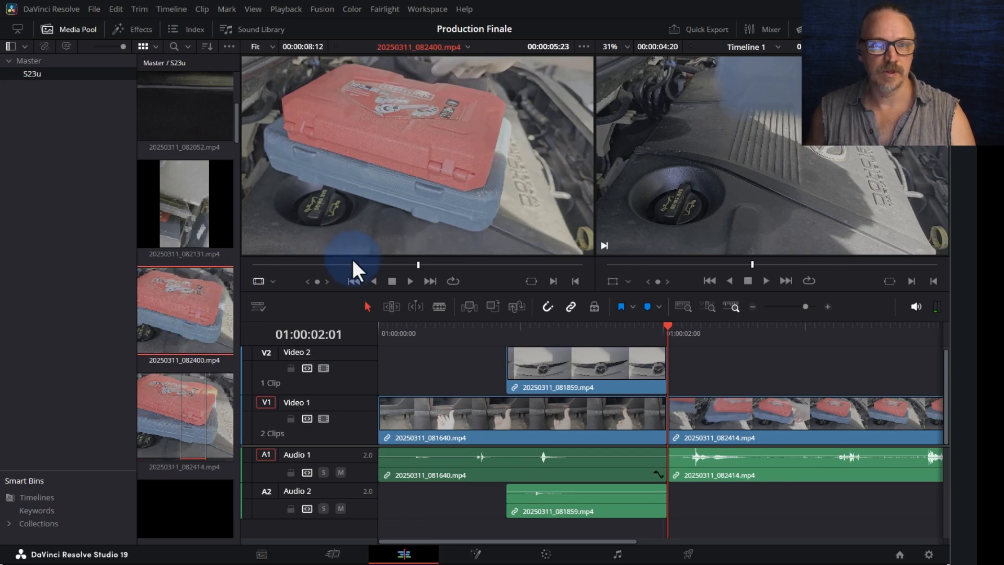
click(266, 266)
key(space)
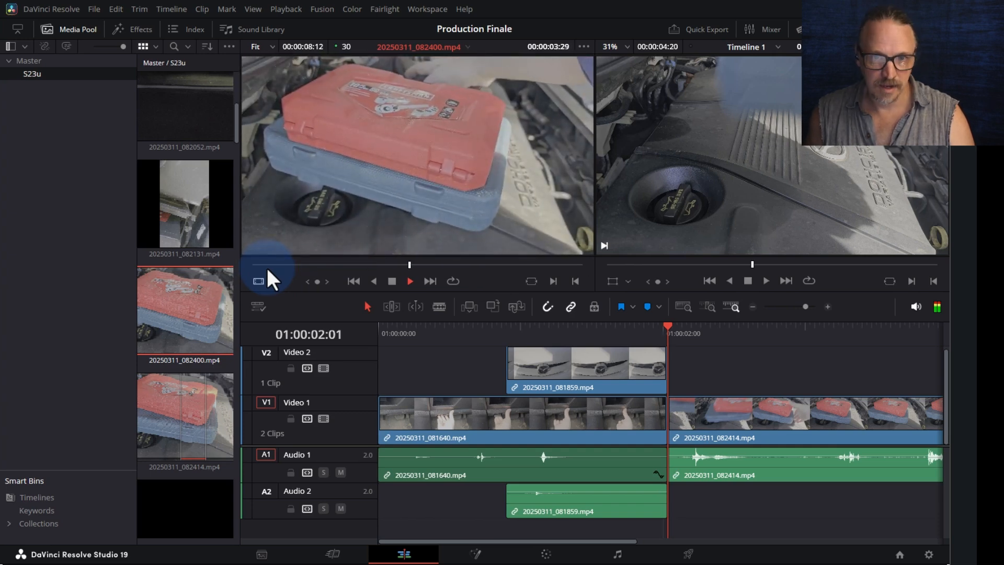
key(space)
drag(363, 264, 303, 265)
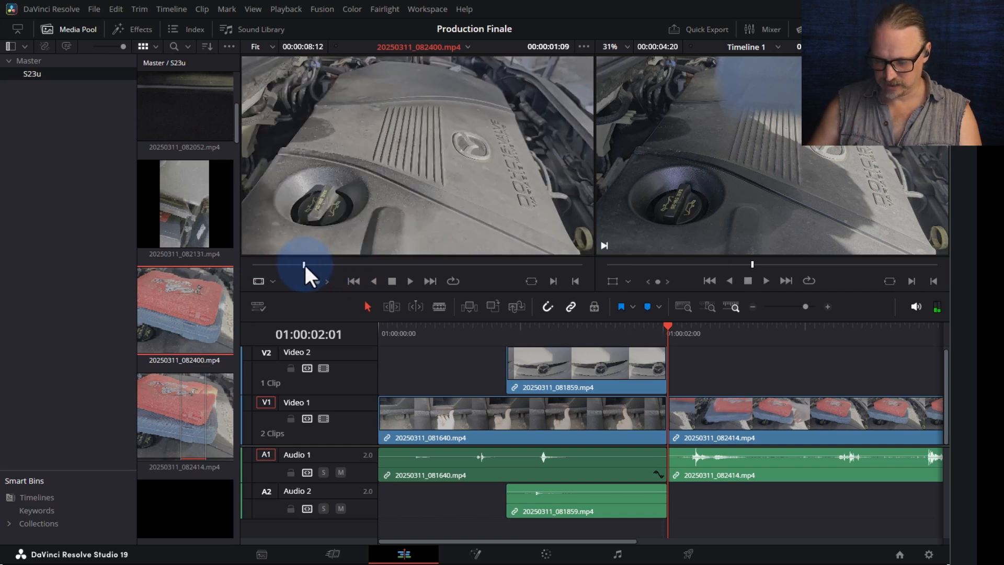
drag(306, 264, 293, 265)
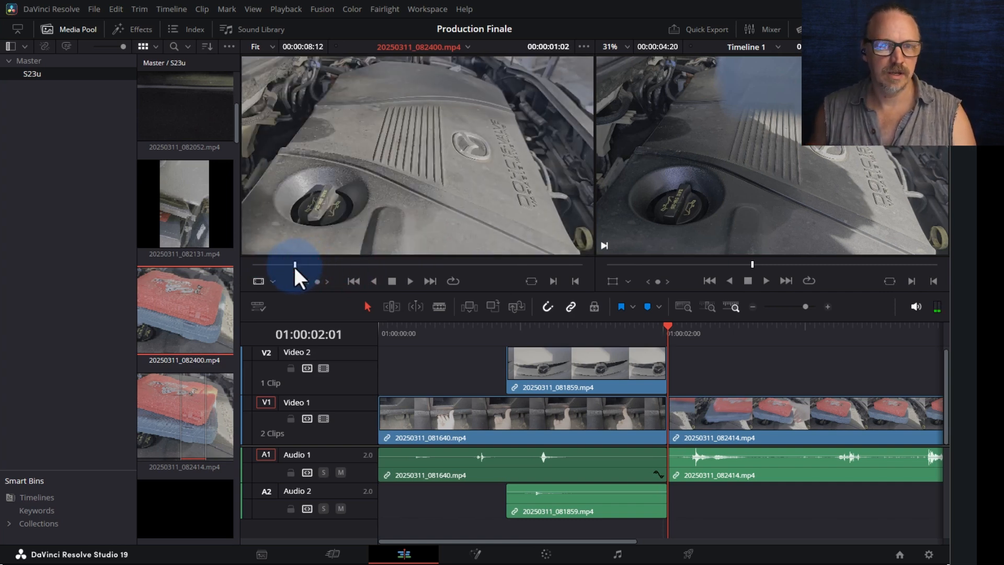
key(space)
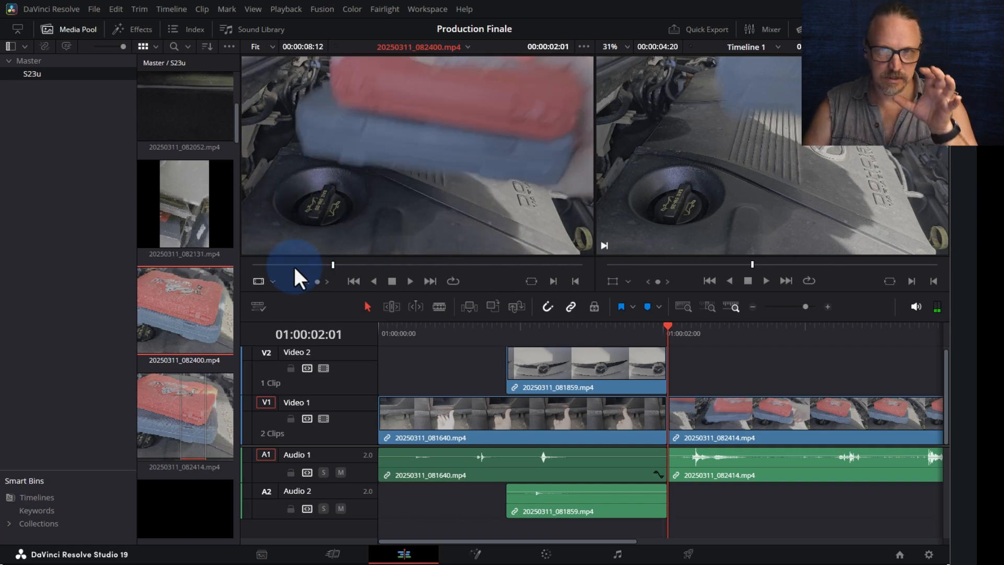
key(i)
drag(333, 264, 334, 266)
key(space)
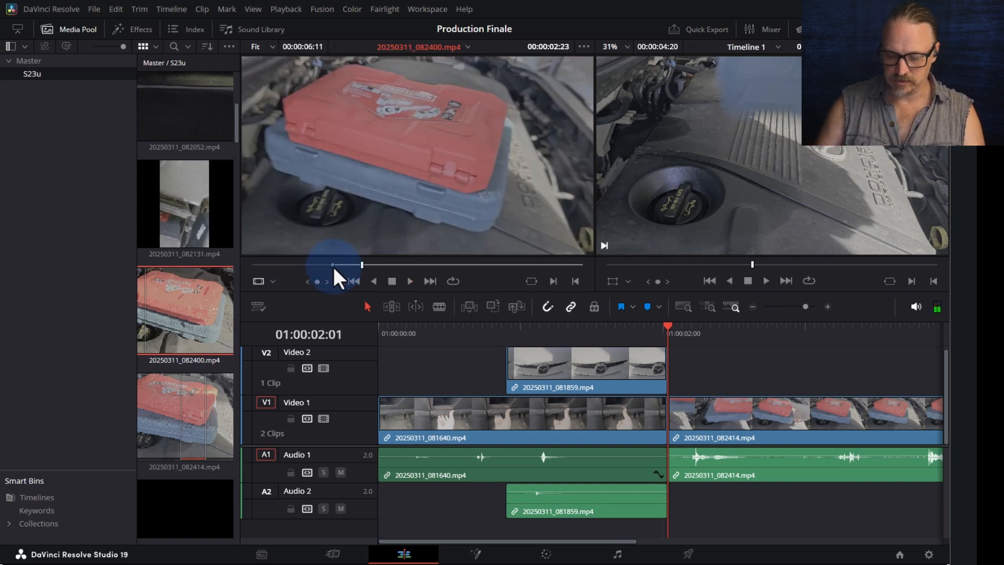
key(o)
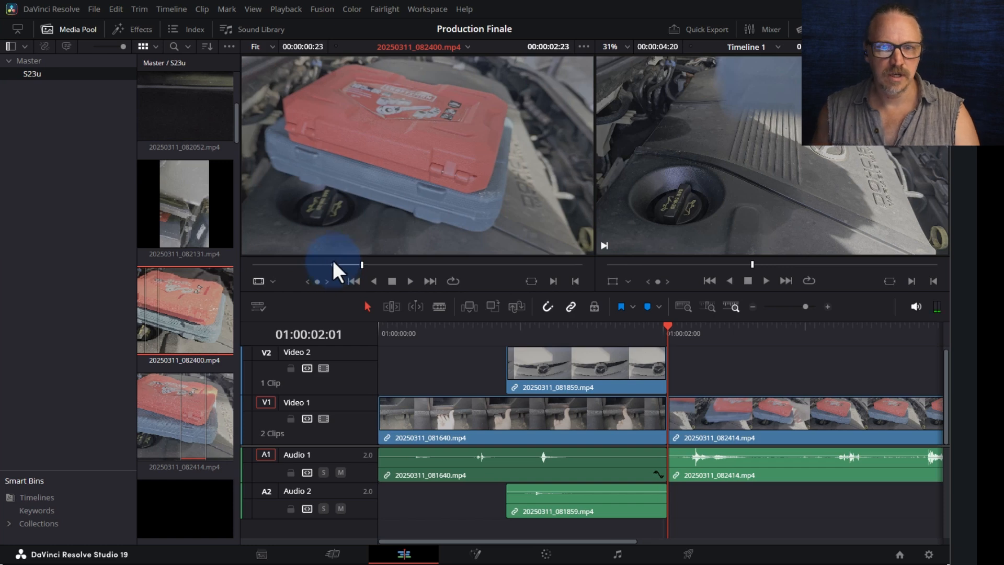
mouse_move(355, 218)
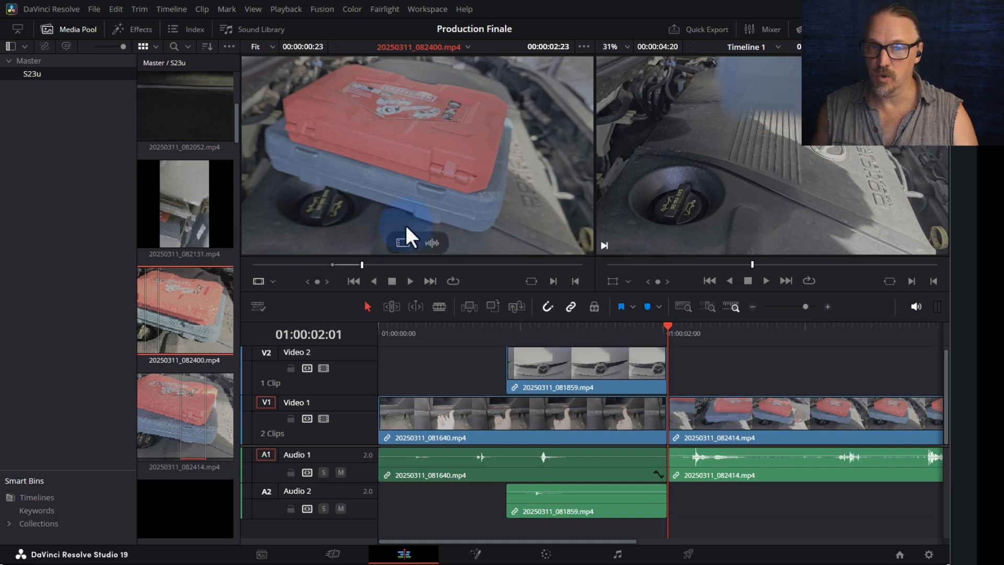
- Place the marked 082400 audio on Audio 2, shorten its end, mute Audio 1 and review
drag(435, 244, 684, 498)
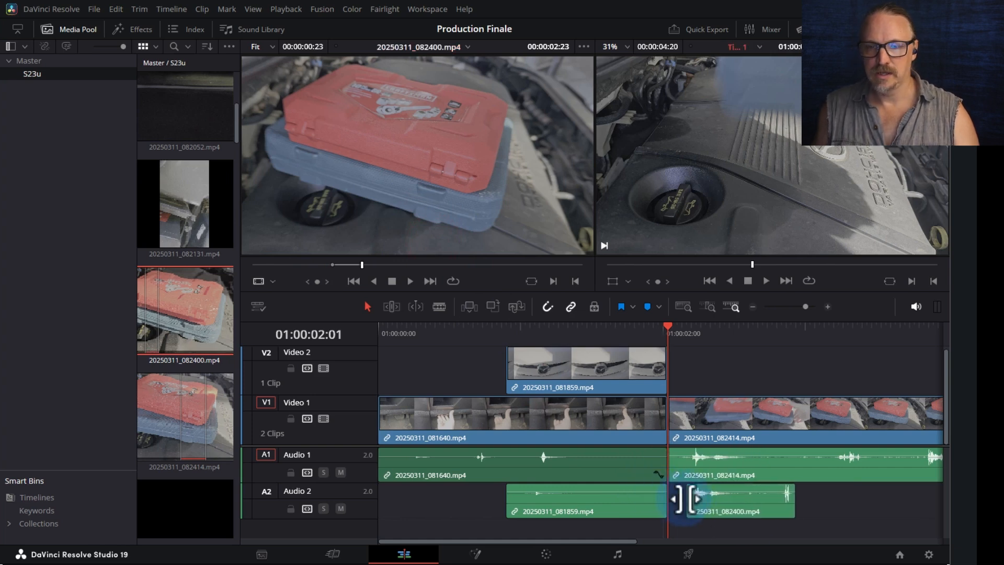
drag(789, 505, 754, 503)
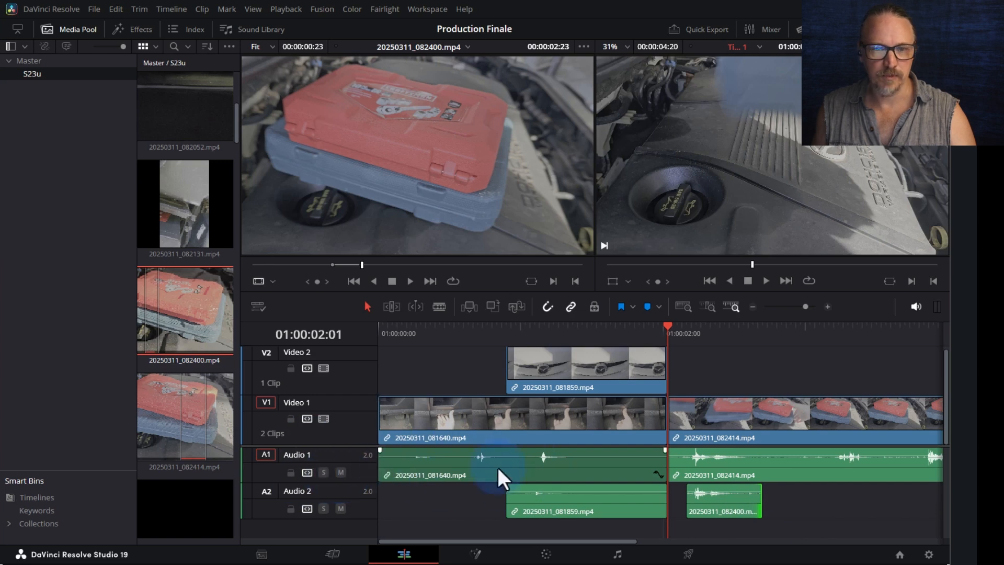
click(340, 472)
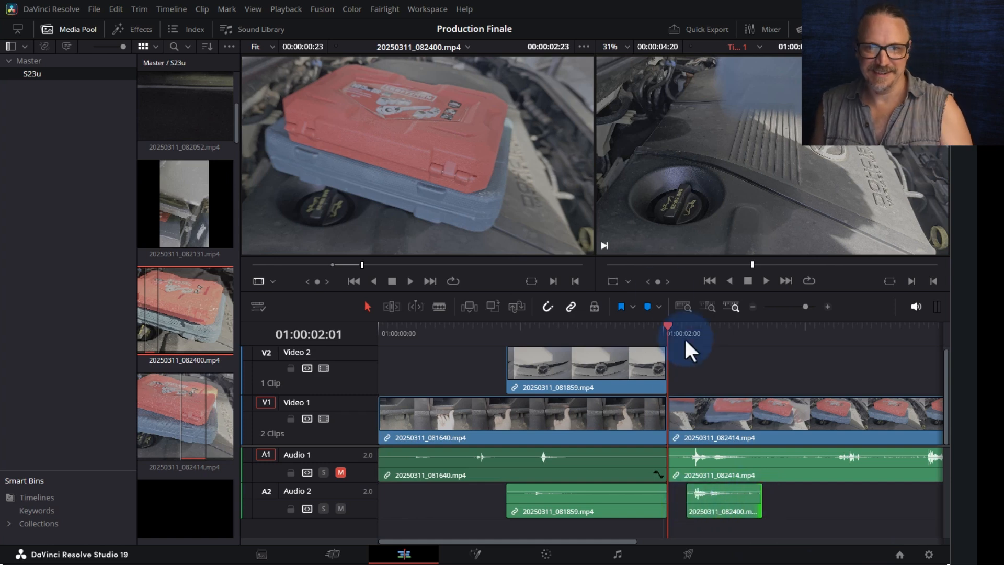
click(516, 343)
key(space)
key(space)
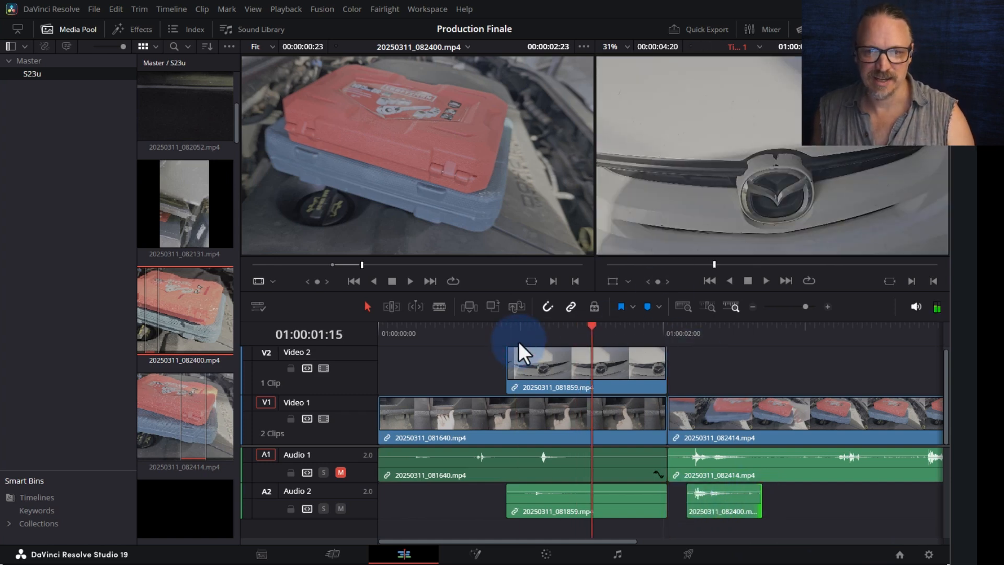
drag(587, 339, 580, 338)
key(space)
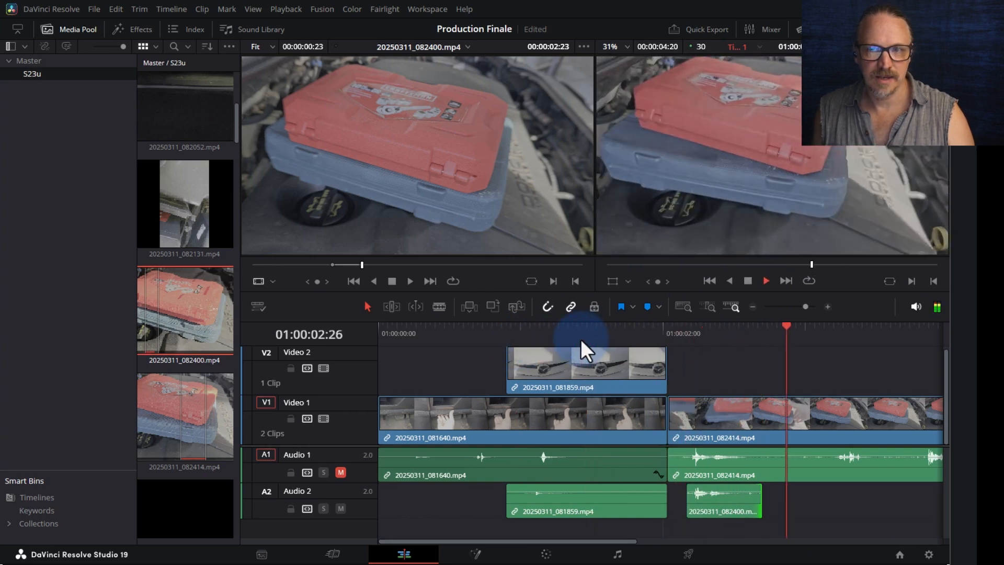
- Add a second trimmed 082400 audio snippet, then move the Audio 2 clips up onto Audio 1
drag(365, 264, 386, 265)
key(i)
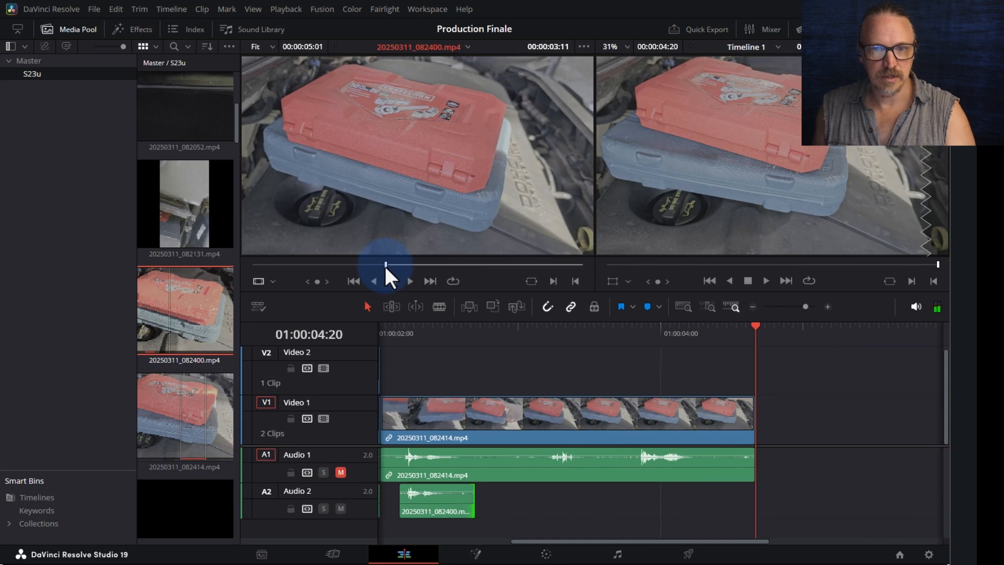
key(space)
key(o)
drag(425, 237, 620, 507)
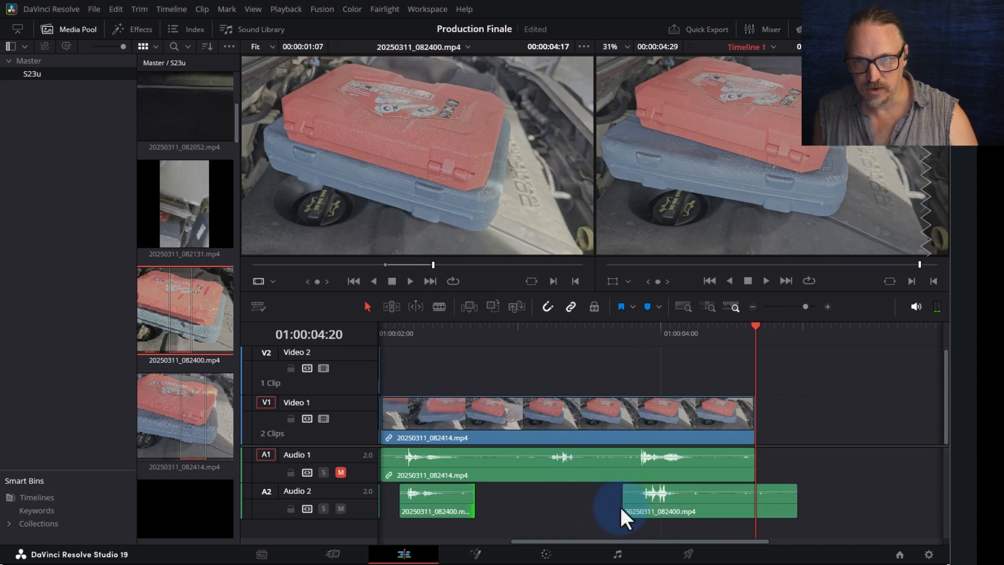
drag(796, 500, 695, 499)
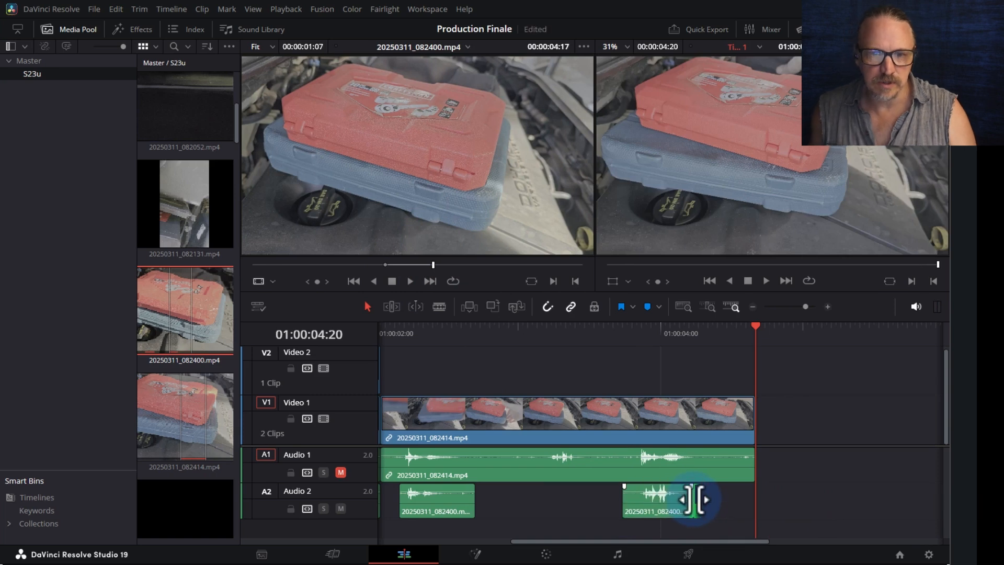
click(434, 501)
drag(667, 507, 666, 480)
- Review the edit from 01:00:01:17 and load 20250311_082657.mp4 into the source viewer
scroll(664, 481, down, 2)
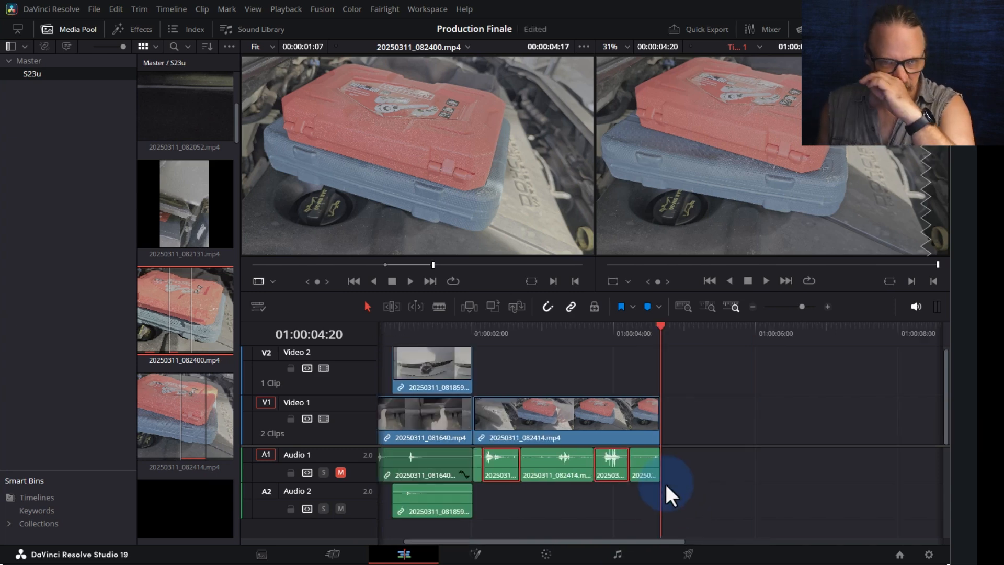
click(440, 329)
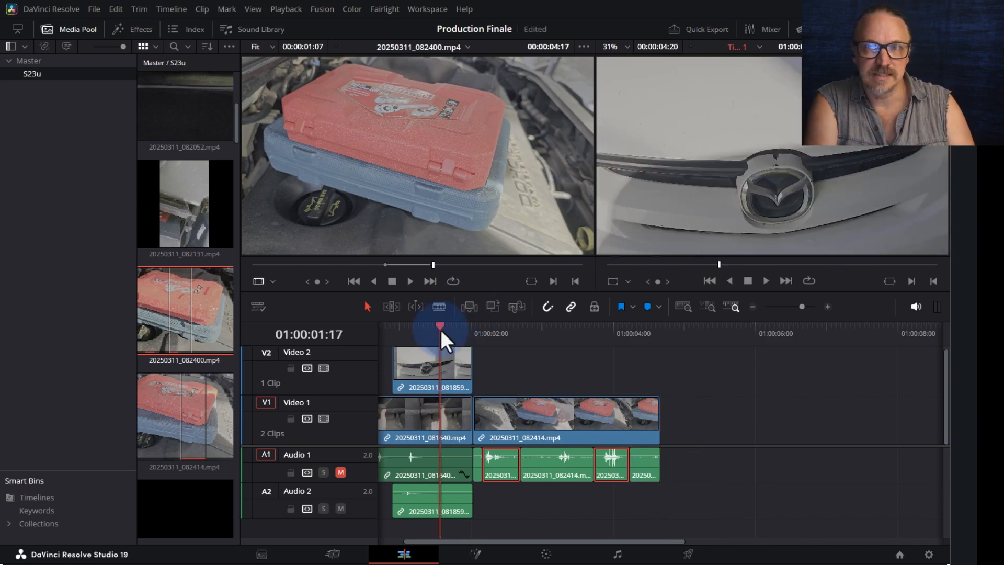
key(space)
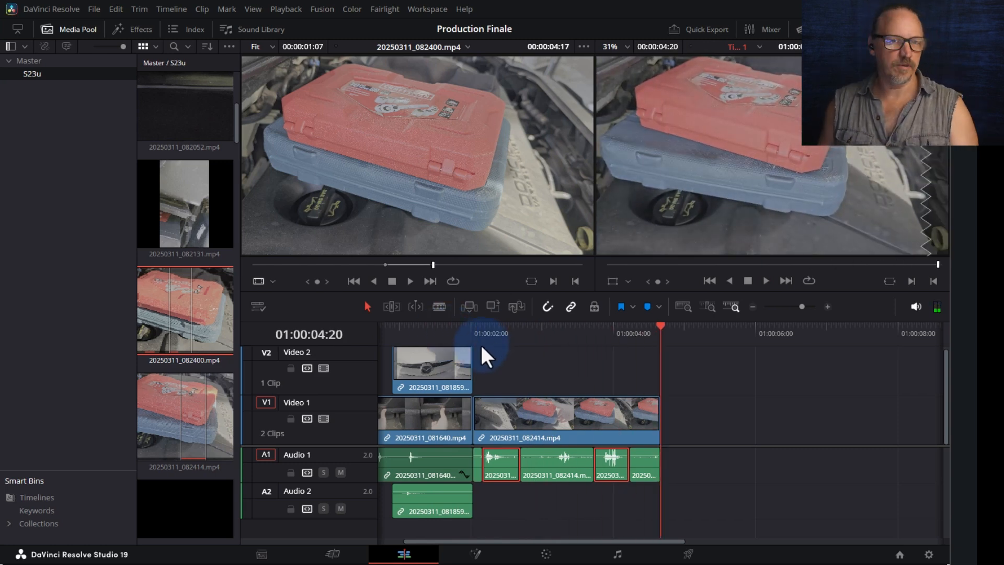
scroll(157, 324, down, 3)
click(179, 356)
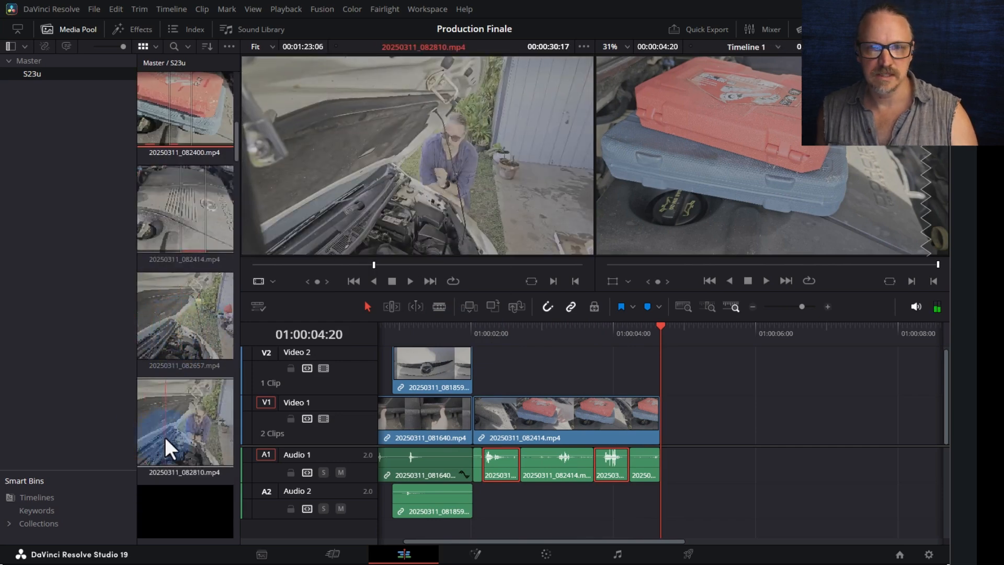
- Load 20250311_082810.mp4 into the source viewer and preview it from the start
click(156, 438)
click(322, 264)
click(272, 265)
drag(275, 272, 242, 270)
key(space)
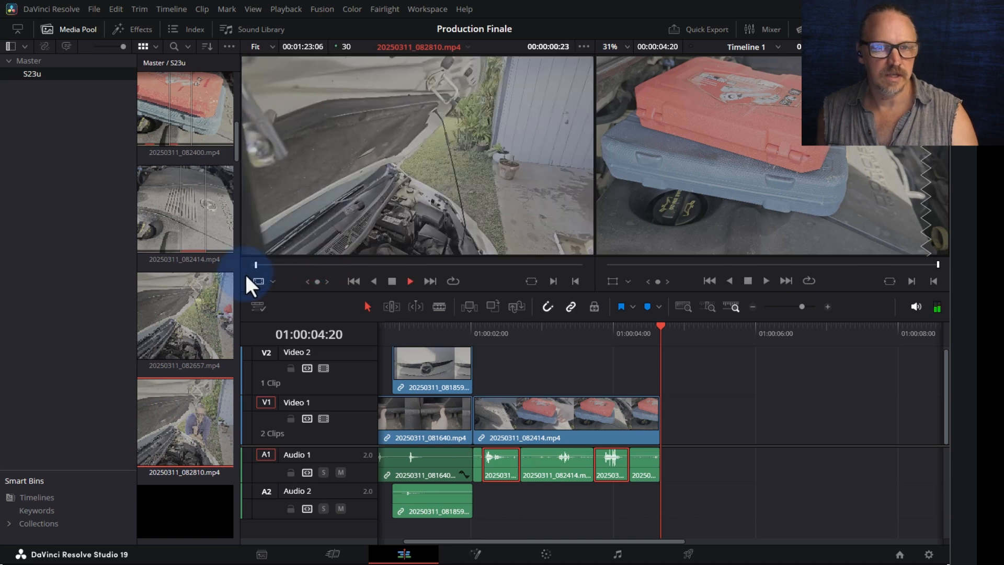
key(space)
key(space)
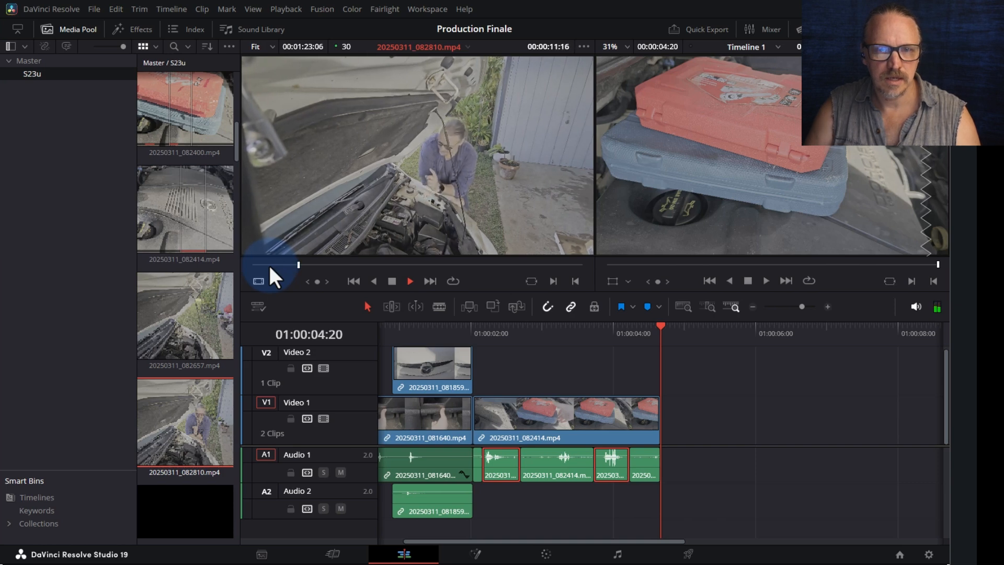
- Mark the clip's out point at 00:00:33:09 and drop it on V1/A1 after the toolbox shot
key(space)
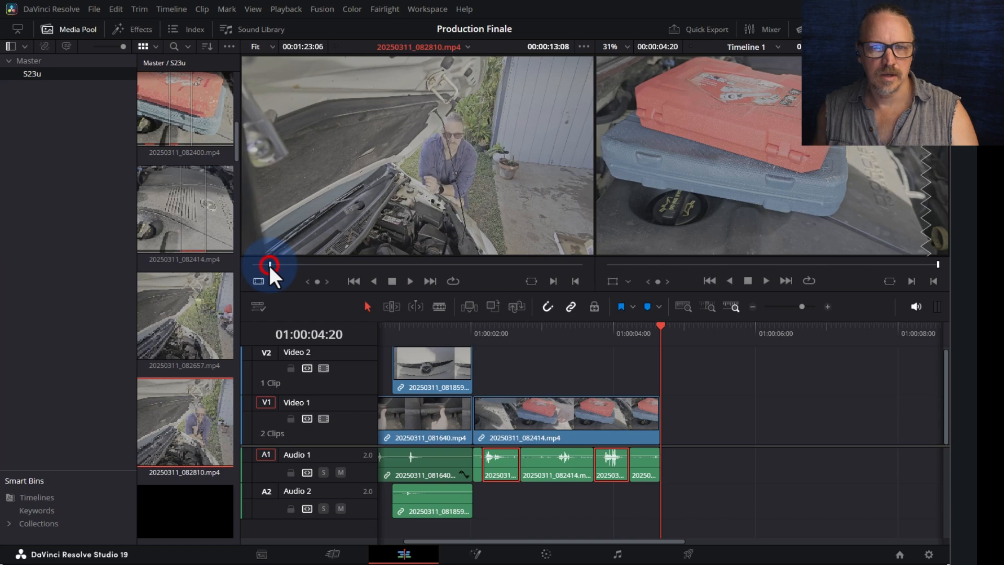
click(249, 263)
key(space)
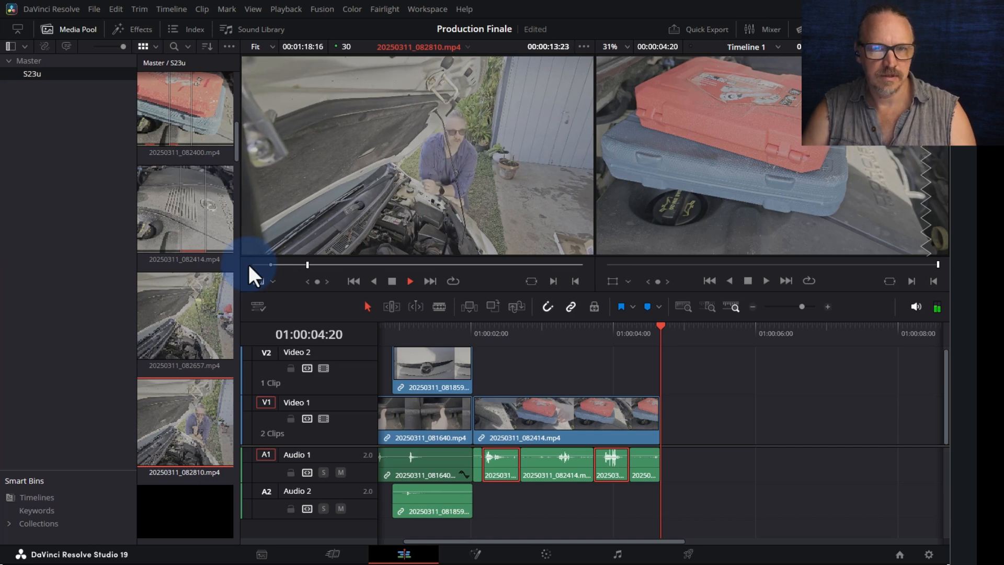
key(space)
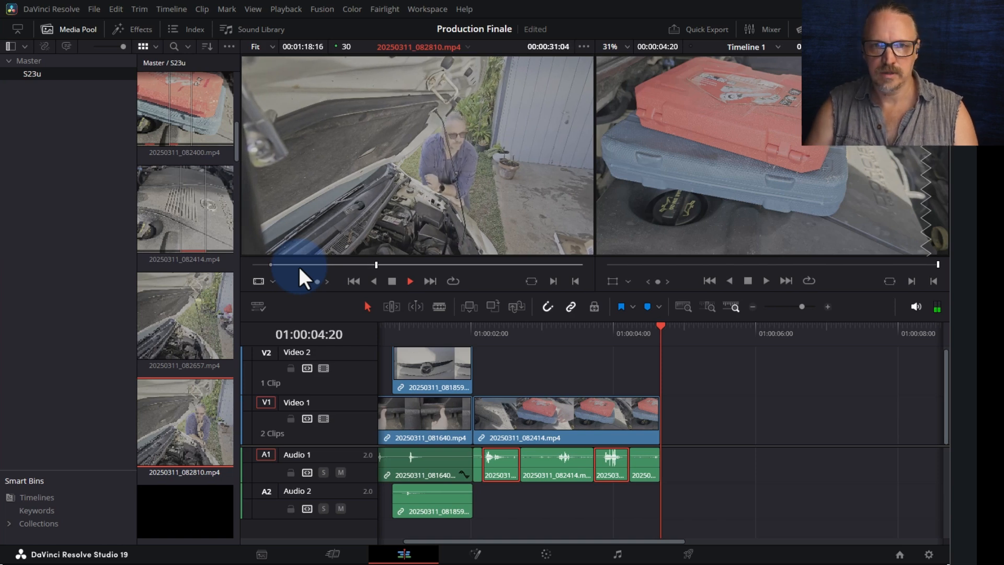
key(o)
key(space)
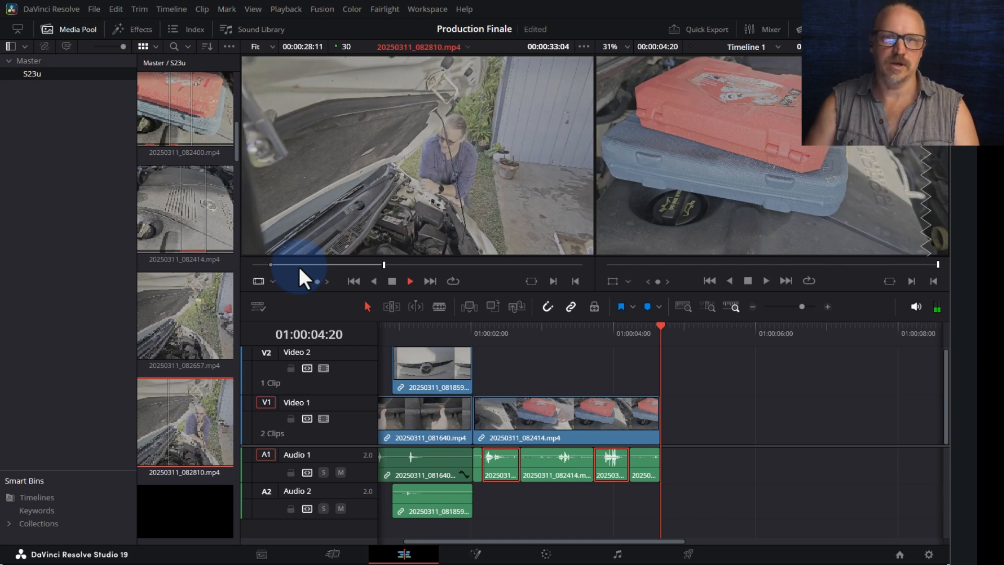
drag(304, 150, 666, 418)
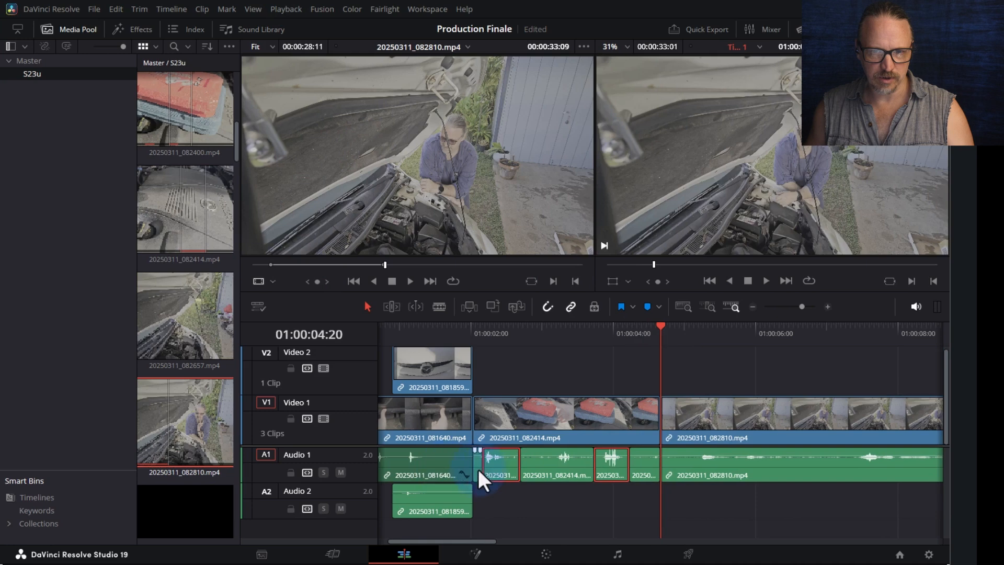
- Lower the small Audio 1 clip's volume and raise the 20250311_082810.mp4 audio
drag(613, 455, 613, 464)
drag(692, 456, 692, 453)
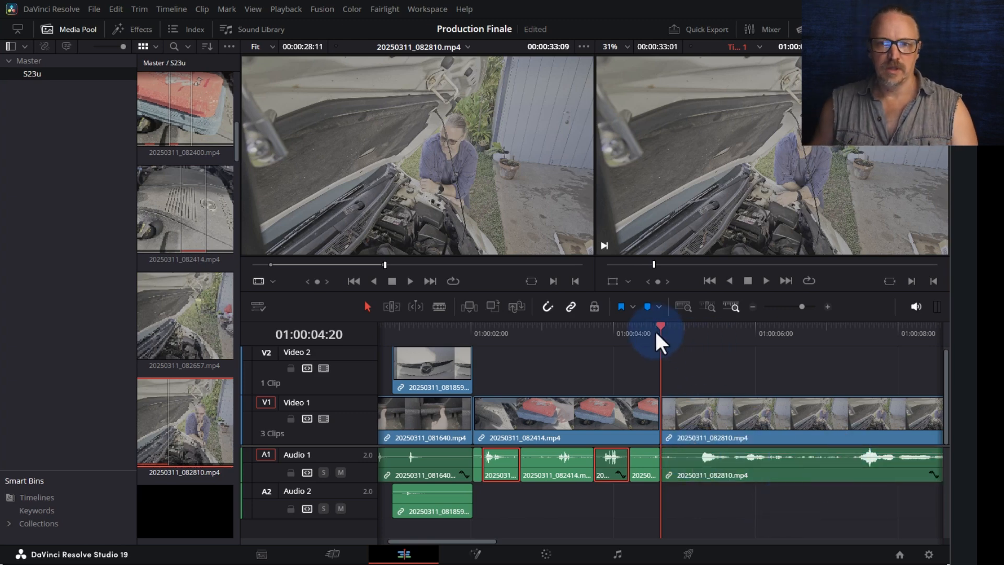
key(ctrl+minus)
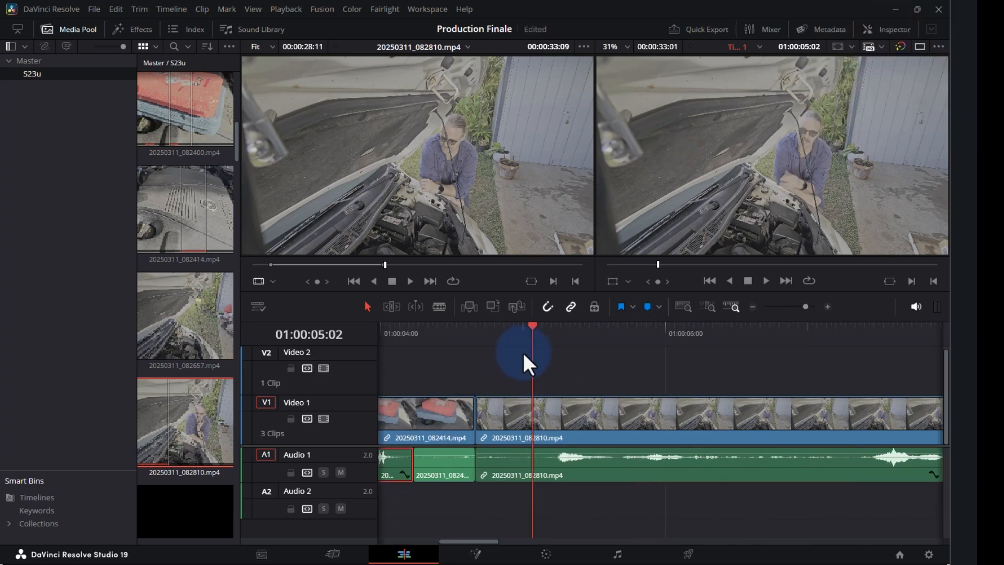
- Blade 20250311_082810.mp4 at about 01:00:05:02 and ripple-delete the short leftover piece
mouse_move(528, 337)
mouse_down()
mouse_move(524, 329)
mouse_move(532, 333)
mouse_up()
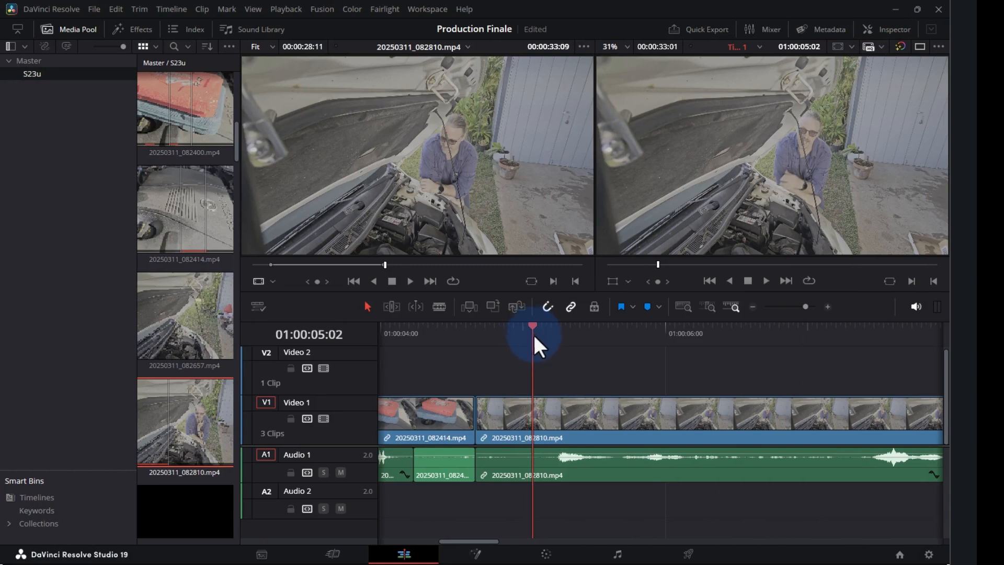
click(553, 427)
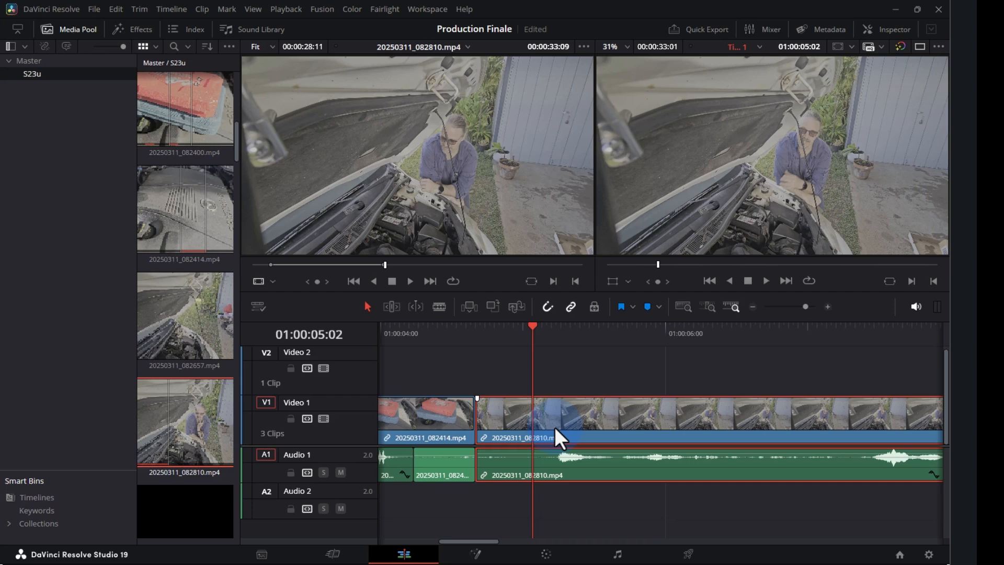
click(439, 306)
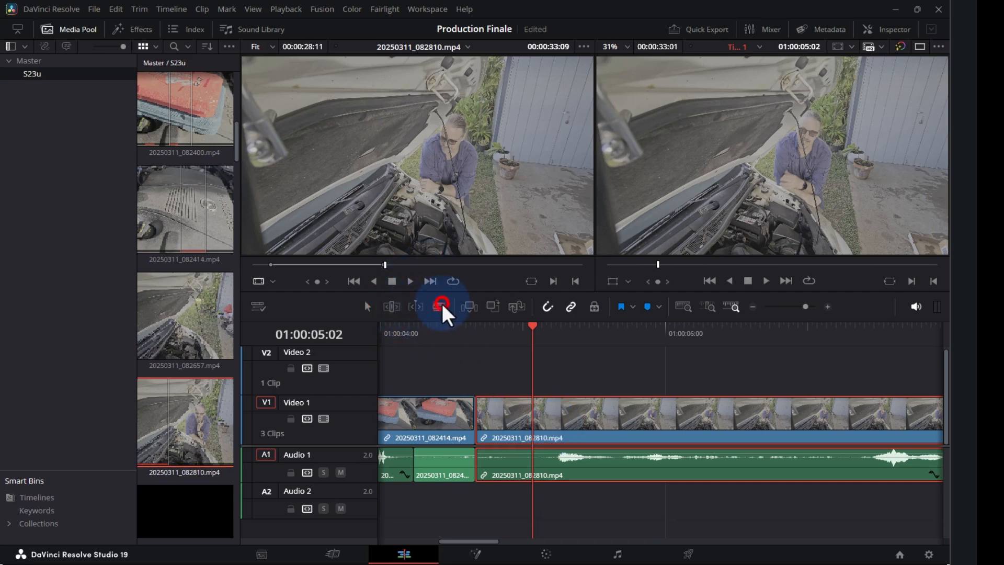
click(544, 428)
click(366, 306)
click(469, 400)
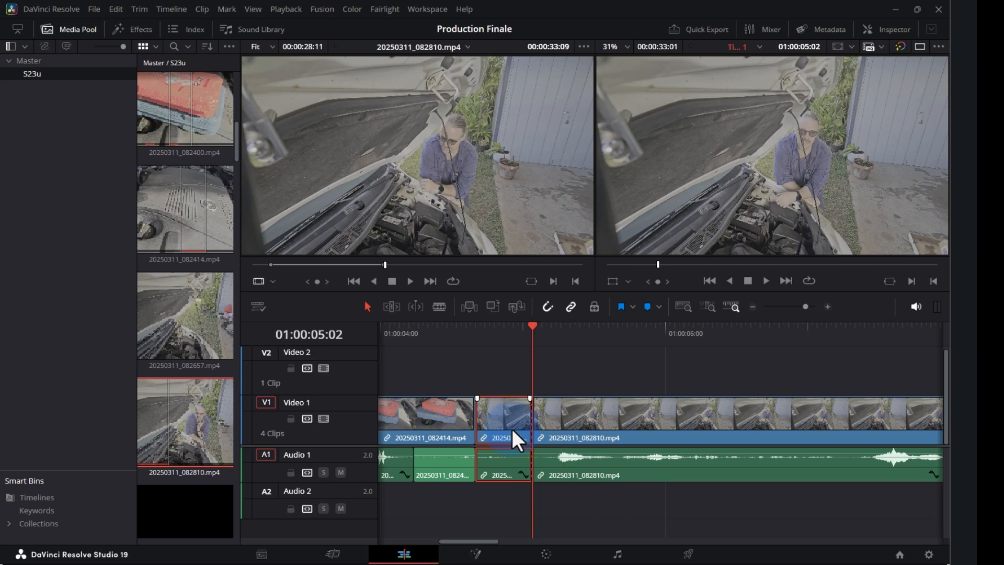
key(Delete)
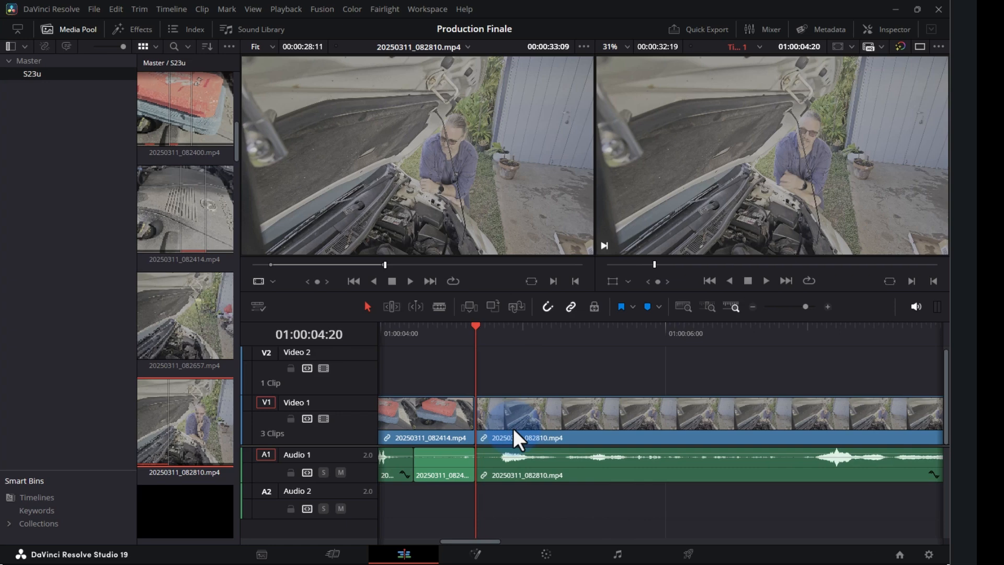
click(505, 352)
click(450, 331)
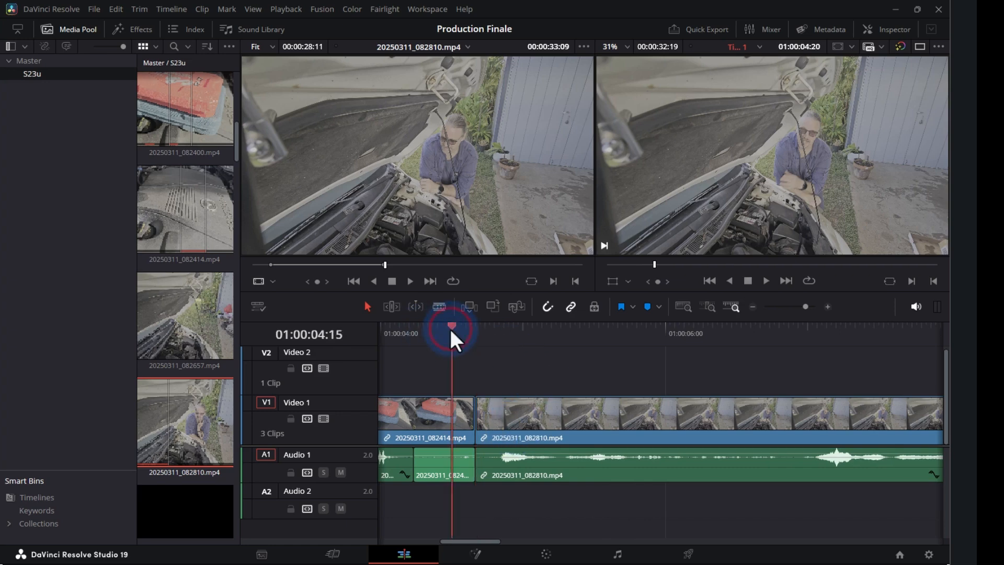
key(ctrl+minus)
- Review the junction and split the Video 1 clip at about 01:00:12:22
click(624, 326)
key(space)
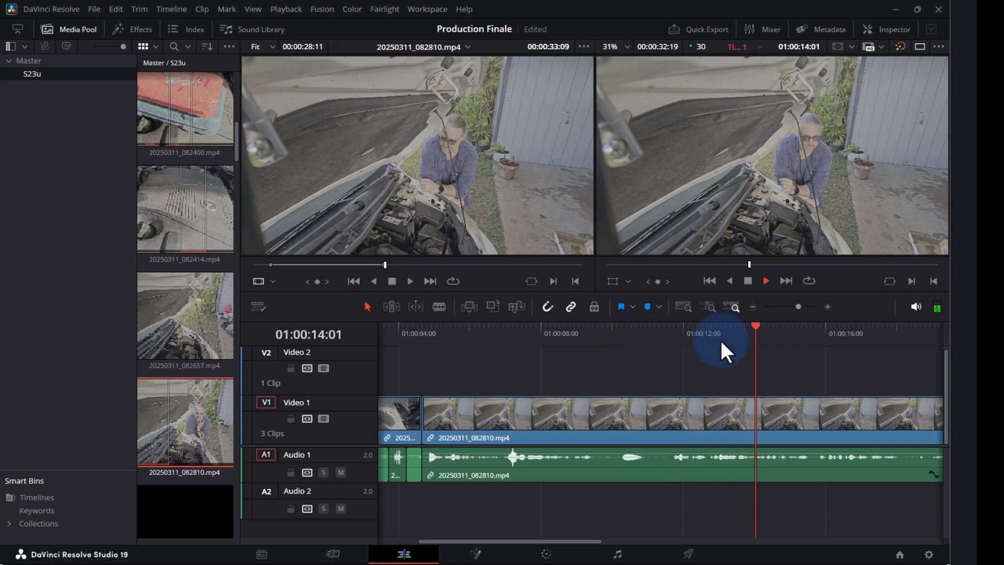
drag(715, 337, 707, 330)
key(ctrl+b)
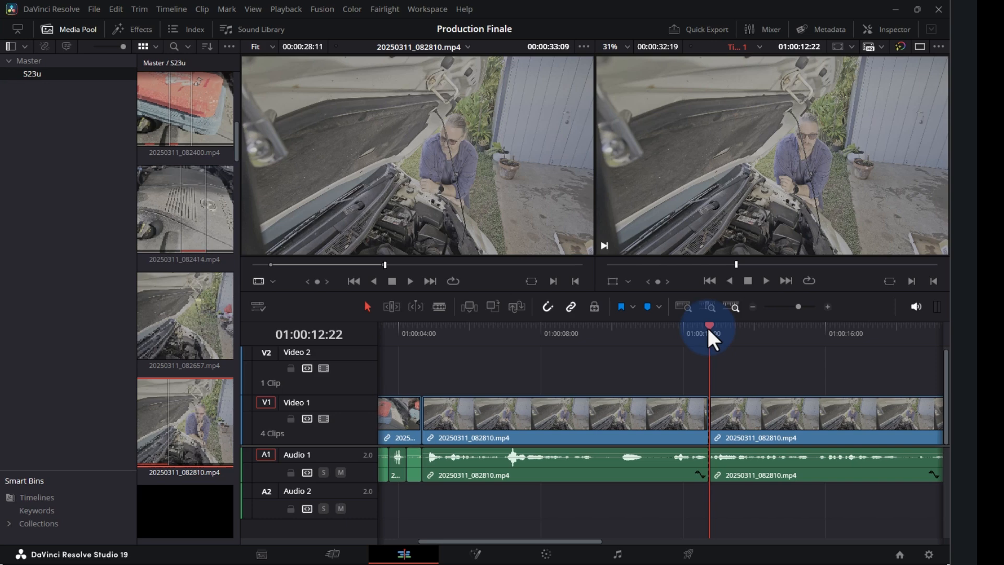
- Split again at about 01:00:15:24 and ripple-delete the piece between the two cuts
key(space)
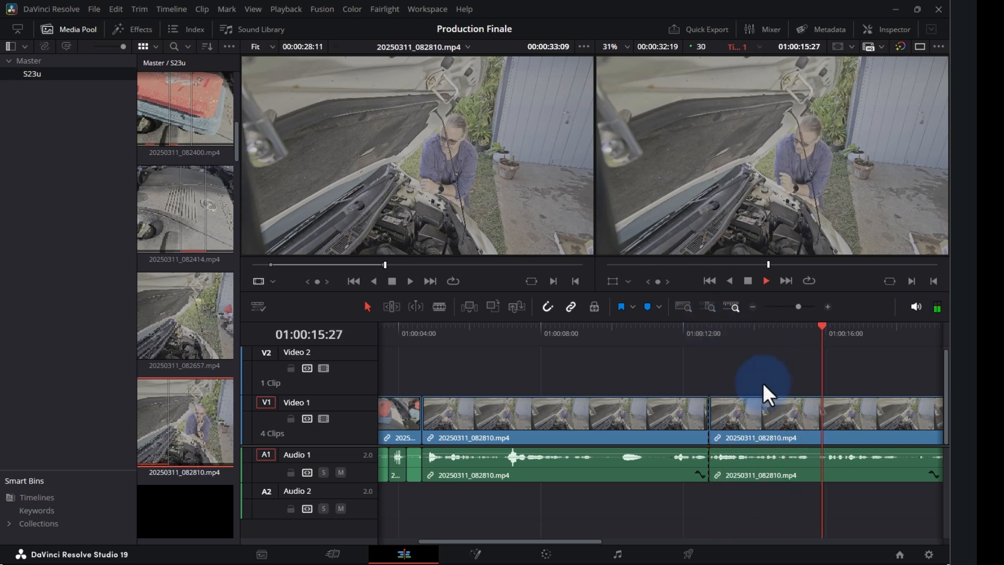
drag(809, 331, 816, 332)
key(ctrl+b)
click(758, 423)
key(Delete)
- Review the new cut, then split the V1/A1 clip at 01:00:17:19
click(652, 334)
key(space)
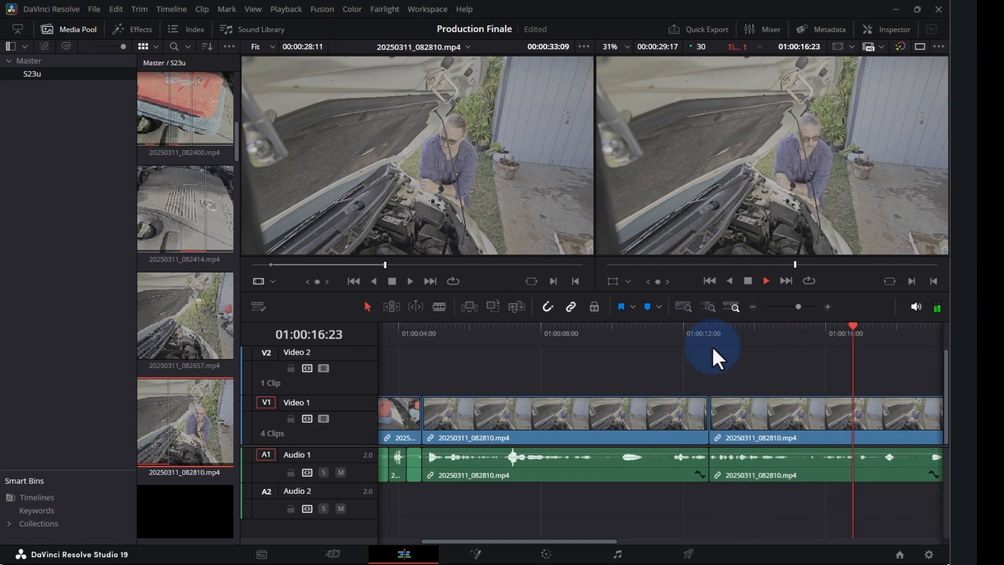
key(ctrl+minus)
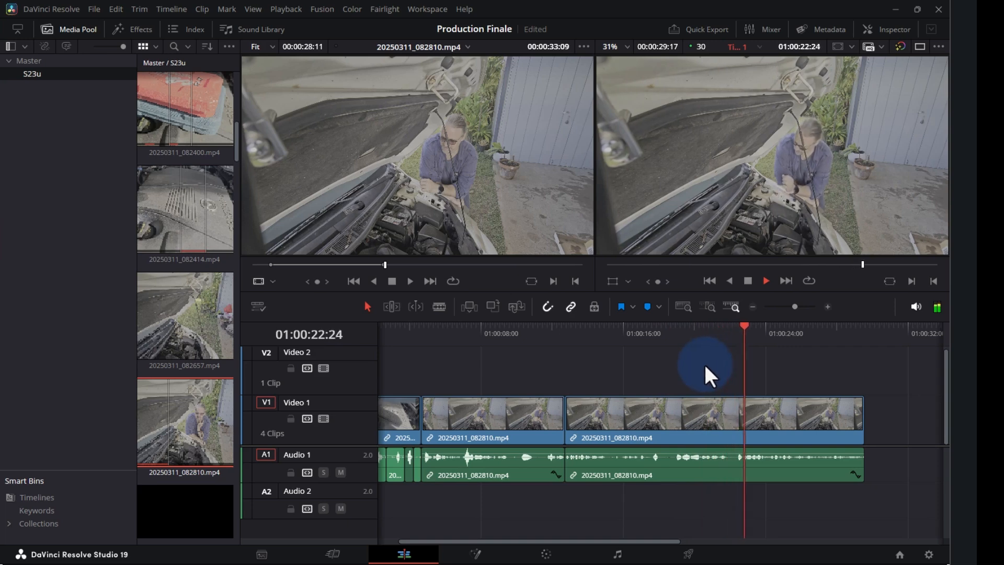
key(space)
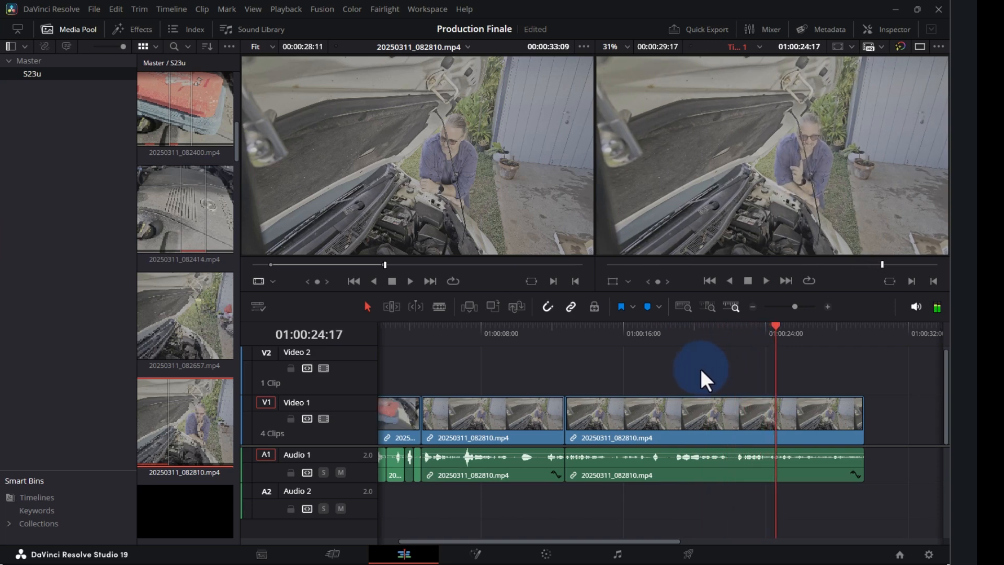
click(648, 349)
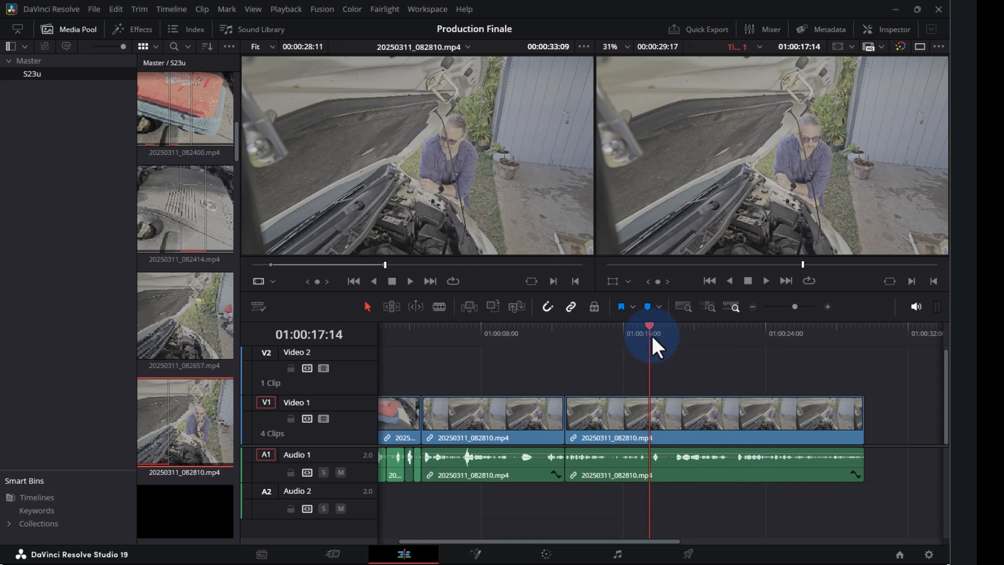
click(639, 331)
key(space)
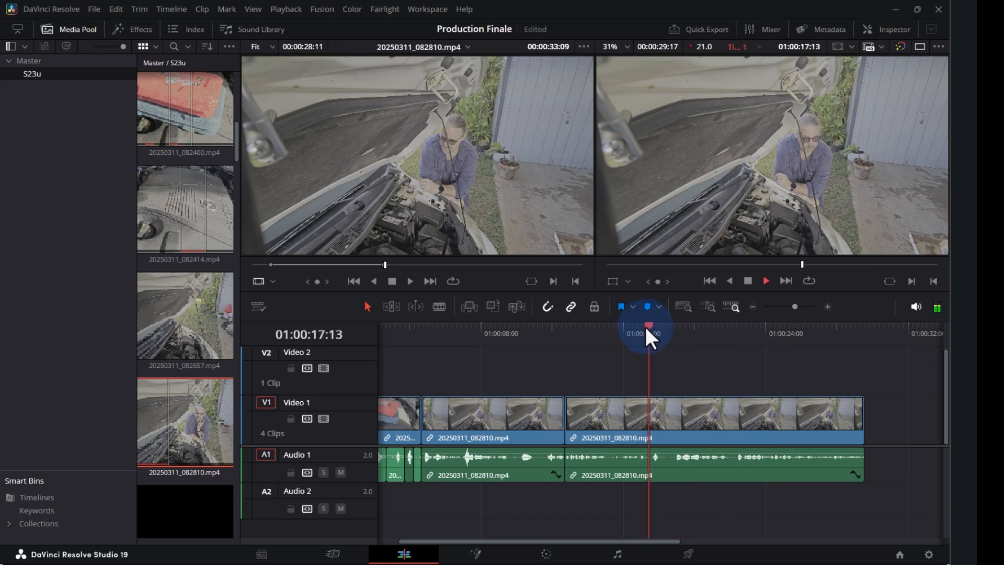
drag(653, 325, 651, 323)
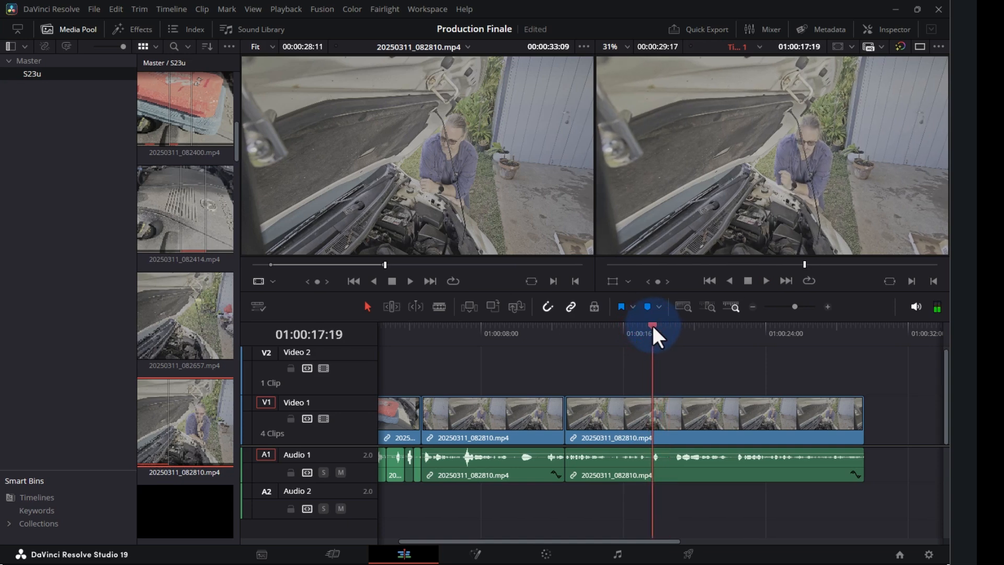
key(ctrl+b)
- Split at 01:00:22:21, save, and ripple-delete the section from 01:00:17:19 to 01:00:22:21
click(730, 330)
key(space)
click(741, 327)
key(ctrl+s)
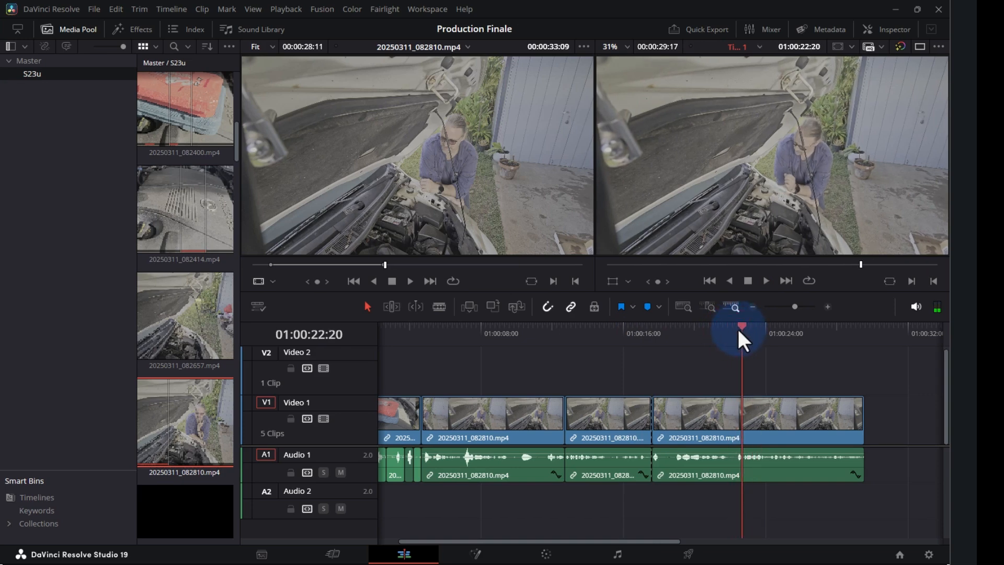
key(ctrl+=)
key(ctrl+=)
key(ctrl+=)
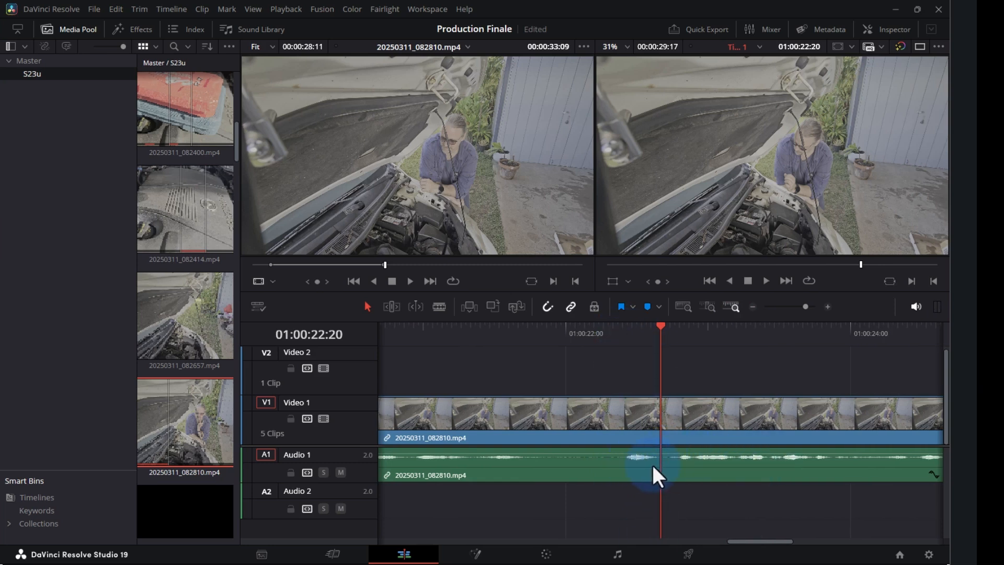
click(464, 339)
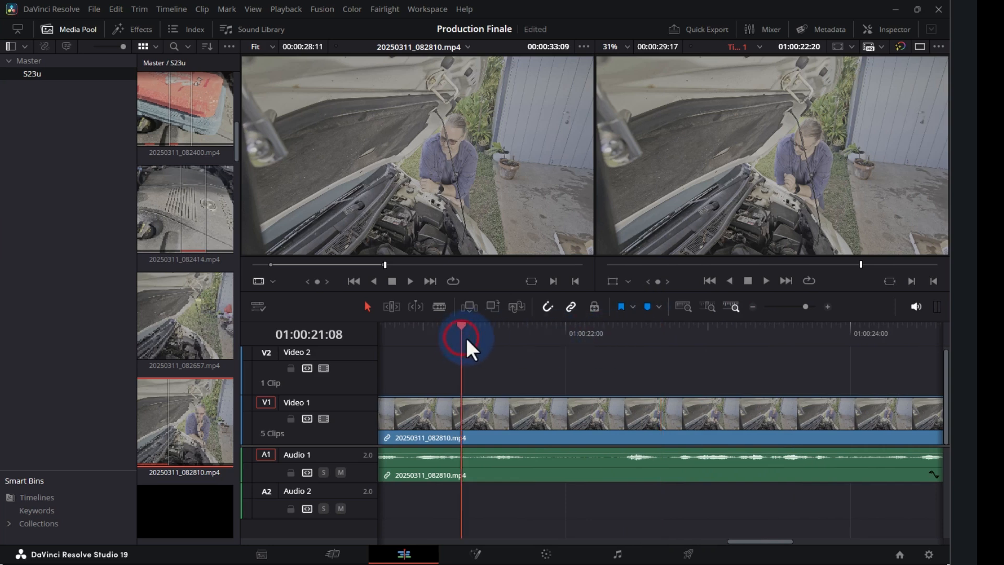
key(space)
key(space)
click(663, 330)
click(653, 417)
key(ctrl+b)
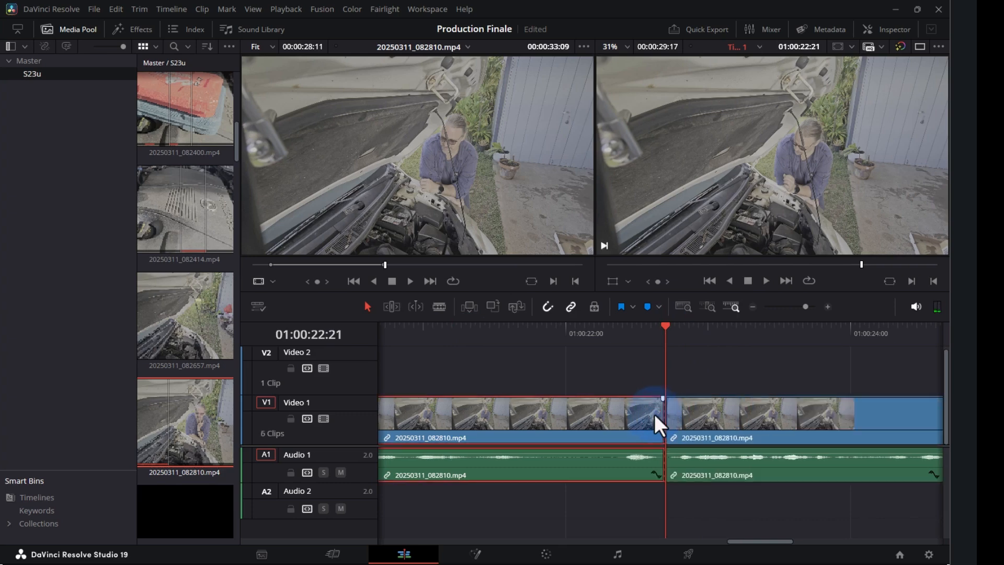
key(ctrl+minus)
key(ctrl+minus)
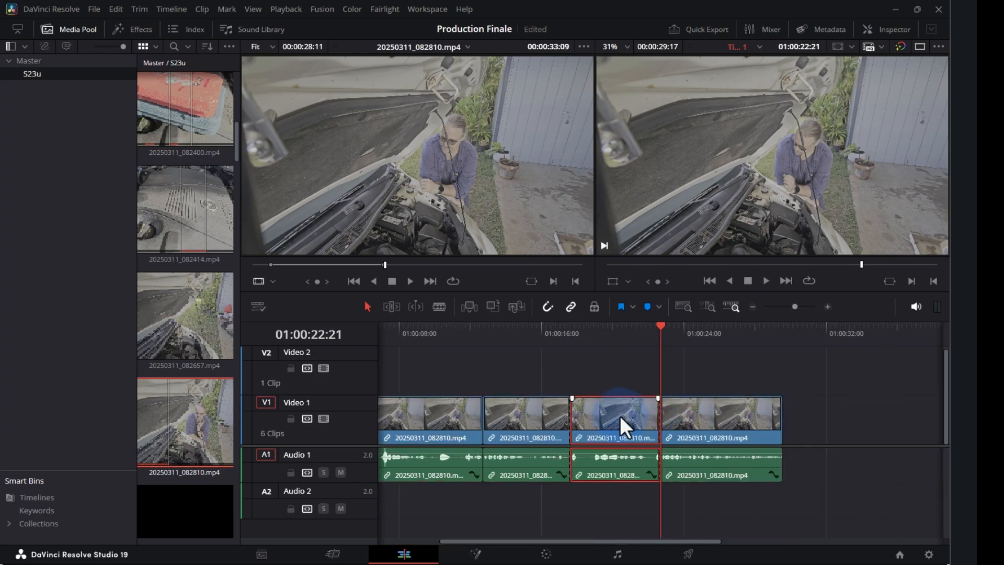
key(Delete)
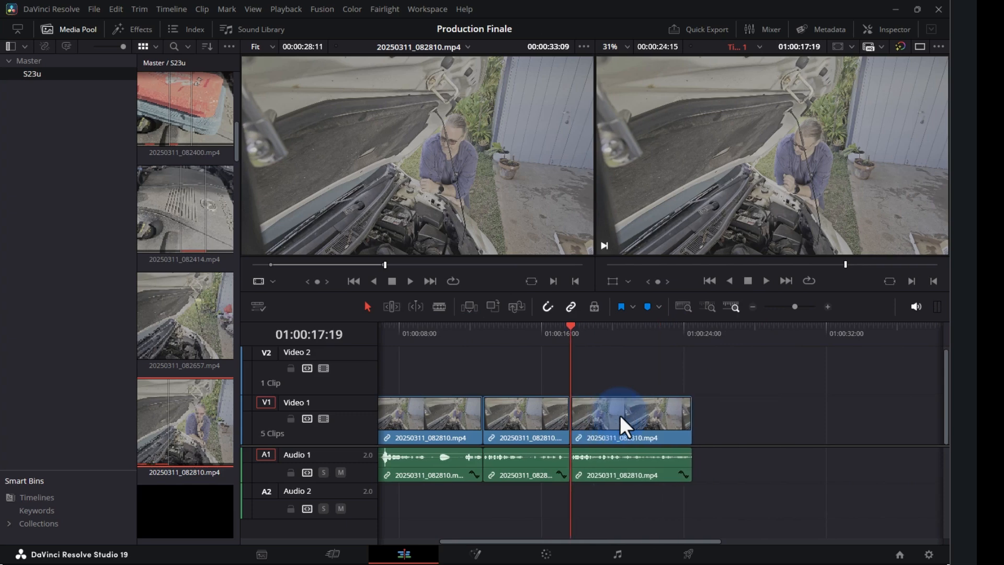
- Play back across the new junction around 01:00:20 to 01:00:21
click(541, 328)
key(space)
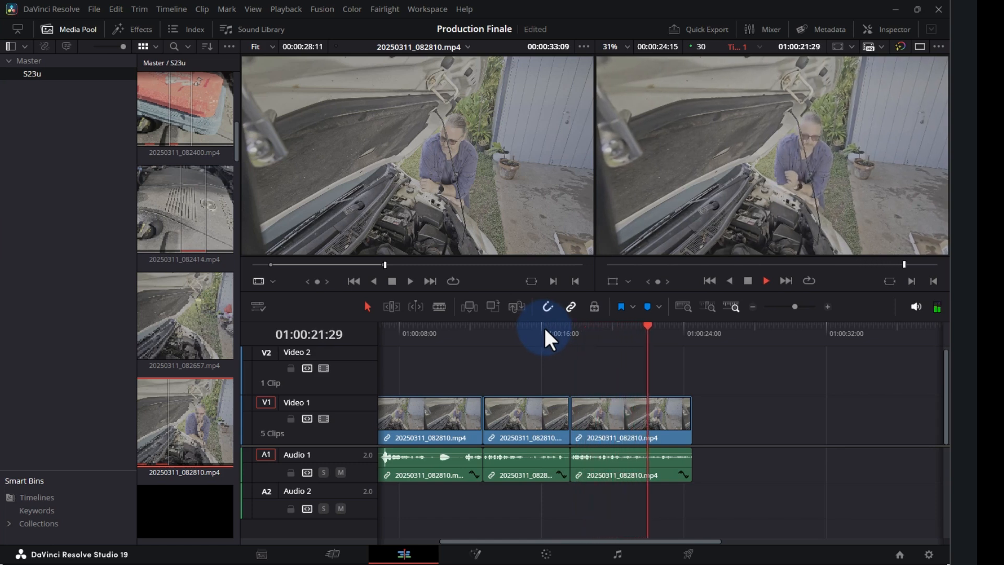
key(space)
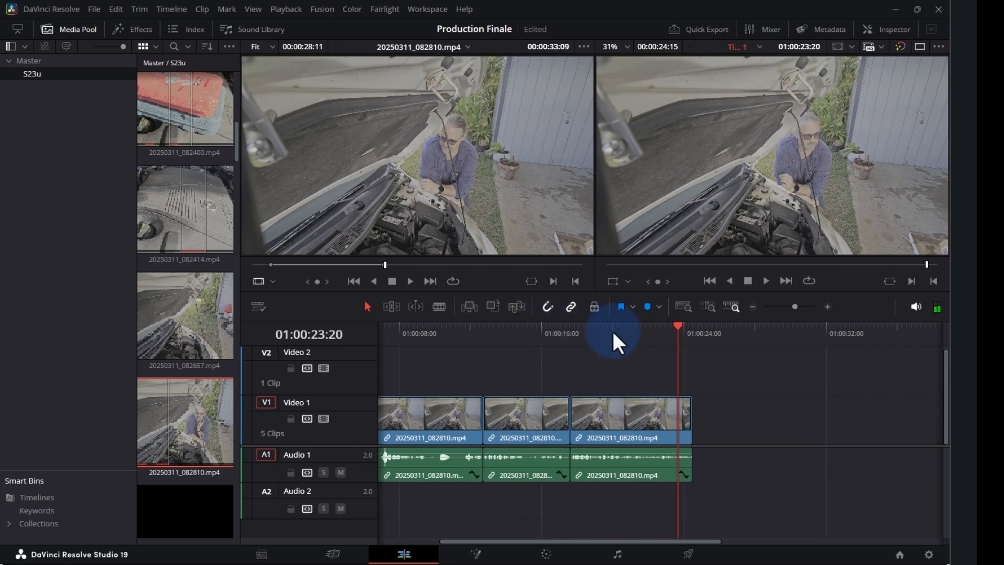
click(640, 334)
scroll(638, 334, up, 3)
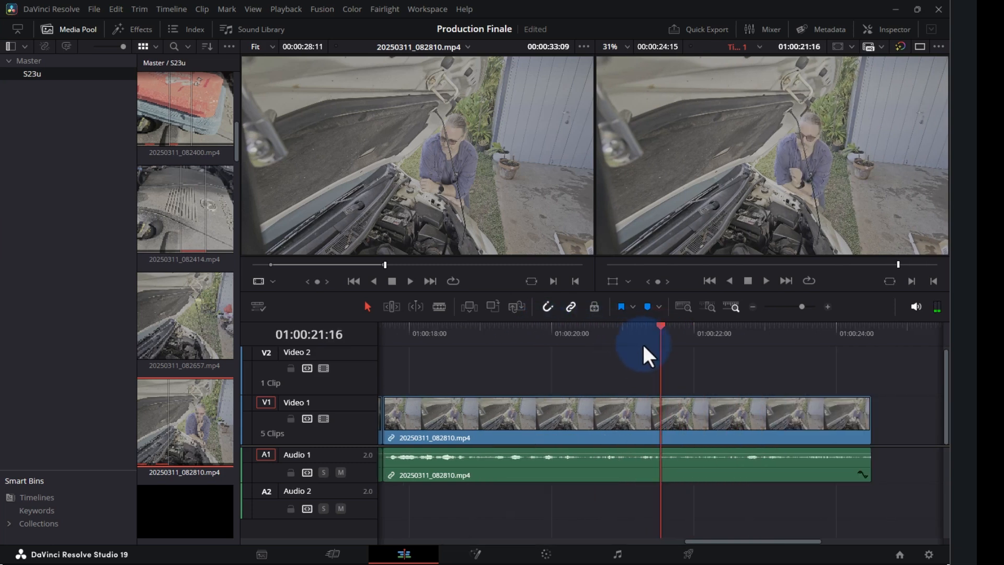
click(614, 340)
key(space)
- Cut the 20250311_082810.mp4 clip at 01:00:21:04 and select the right-hand piece
key(space)
drag(632, 338, 603, 339)
key(space)
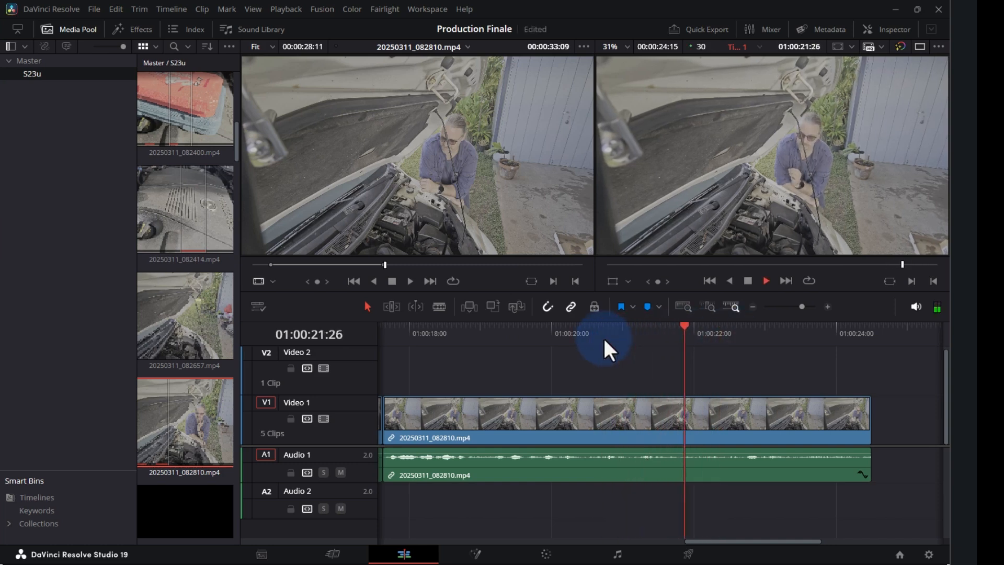
key(space)
click(626, 340)
click(577, 342)
key(space)
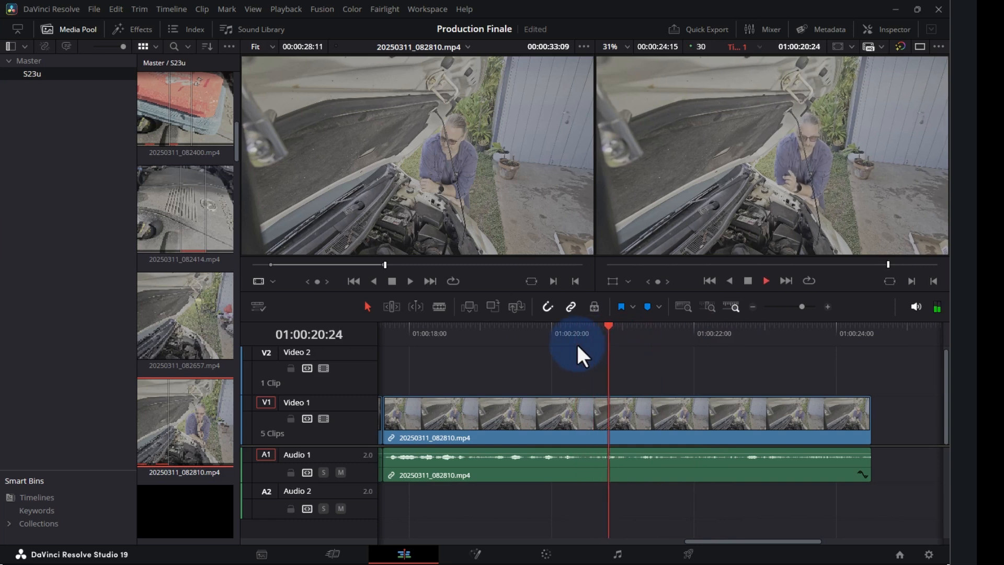
key(space)
drag(646, 344, 632, 335)
click(676, 419)
key(ctrl+b)
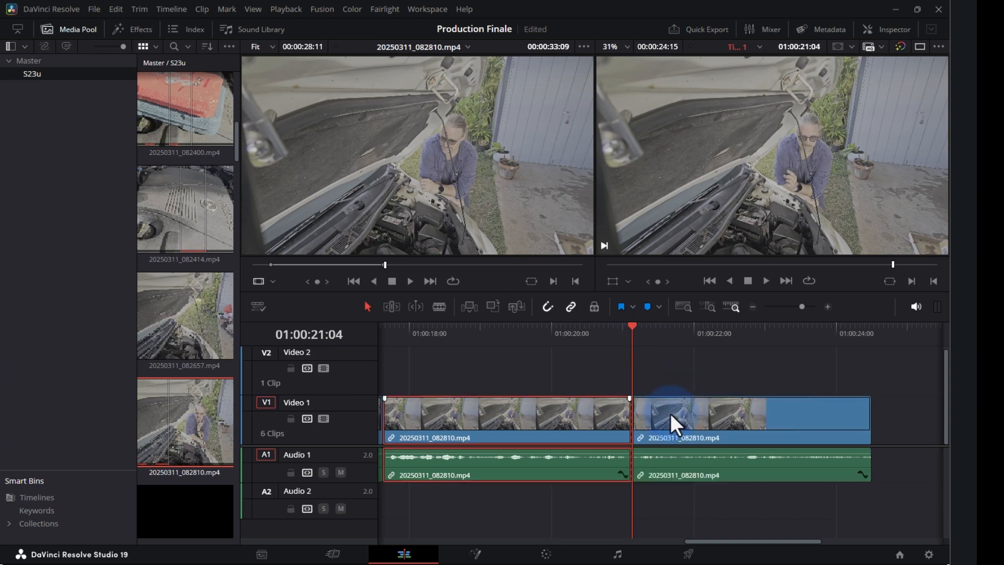
click(664, 342)
click(695, 415)
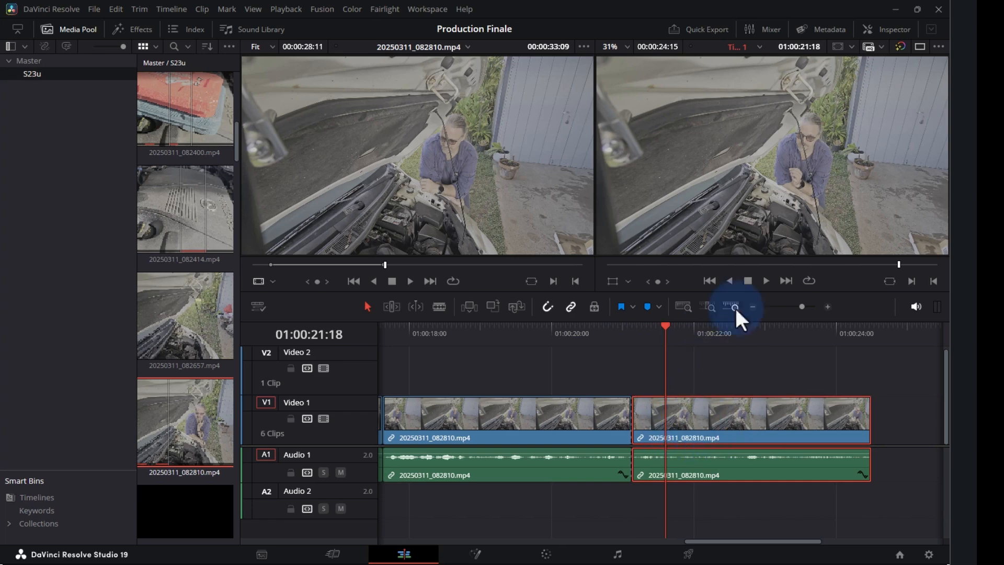
- Open the clip's Inspector Video properties and scale the clip up to punch in
click(884, 29)
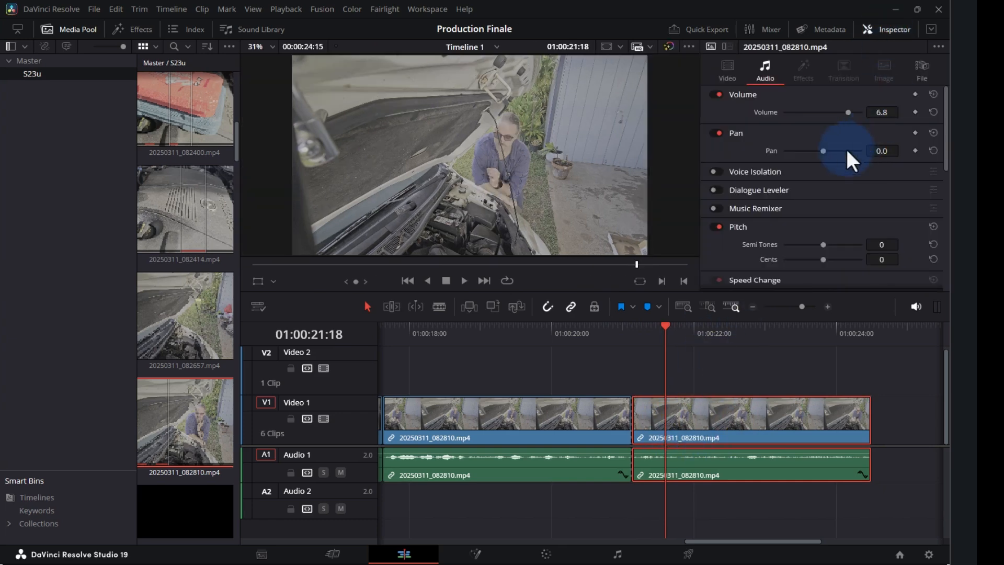
click(726, 68)
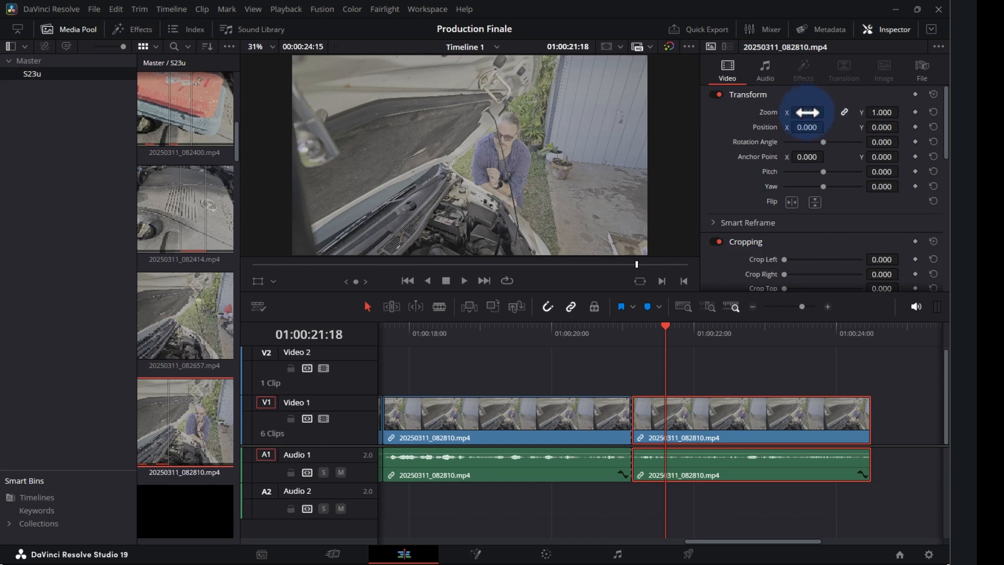
mouse_move(808, 112)
mouse_down()
mouse_move(871, 108)
mouse_move(821, 108)
mouse_move(846, 105)
mouse_move(847, 88)
mouse_move(807, 112)
mouse_move(765, 109)
mouse_move(798, 114)
mouse_up()
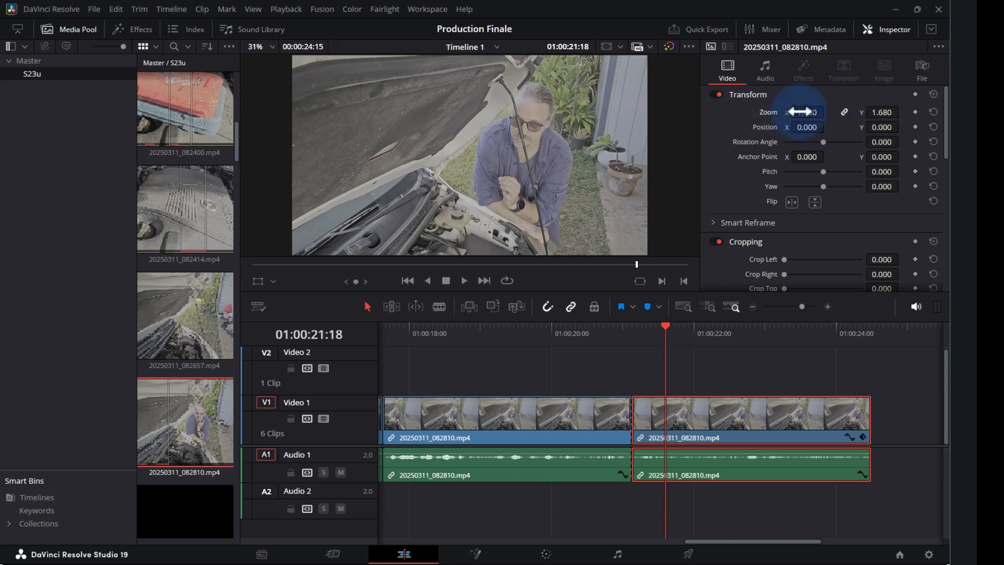
mouse_move(801, 112)
mouse_down()
mouse_move(784, 112)
mouse_move(804, 102)
mouse_up()
- Preview the zoomed frames between 01:00:20:13 and 01:00:21:26
click(604, 330)
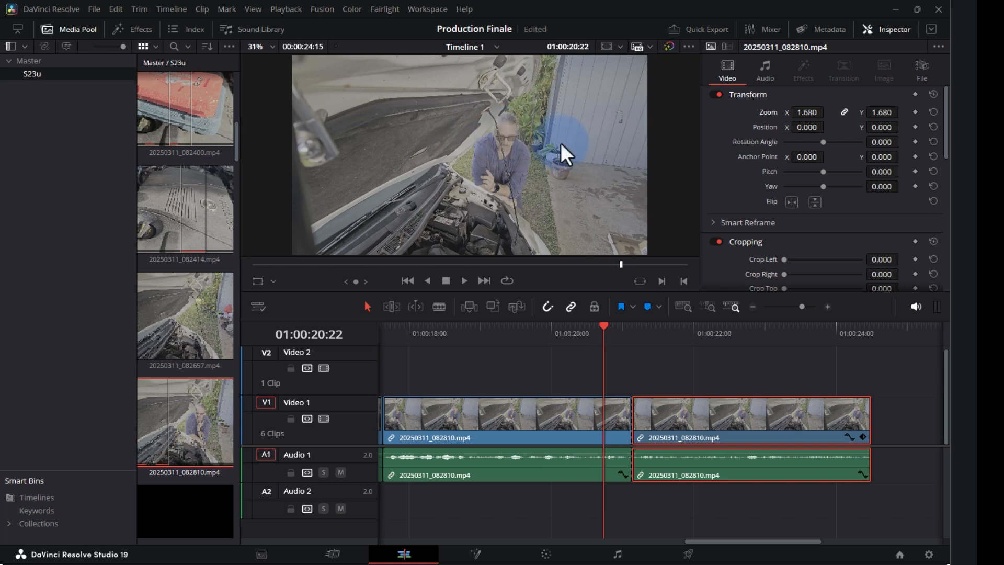
click(675, 335)
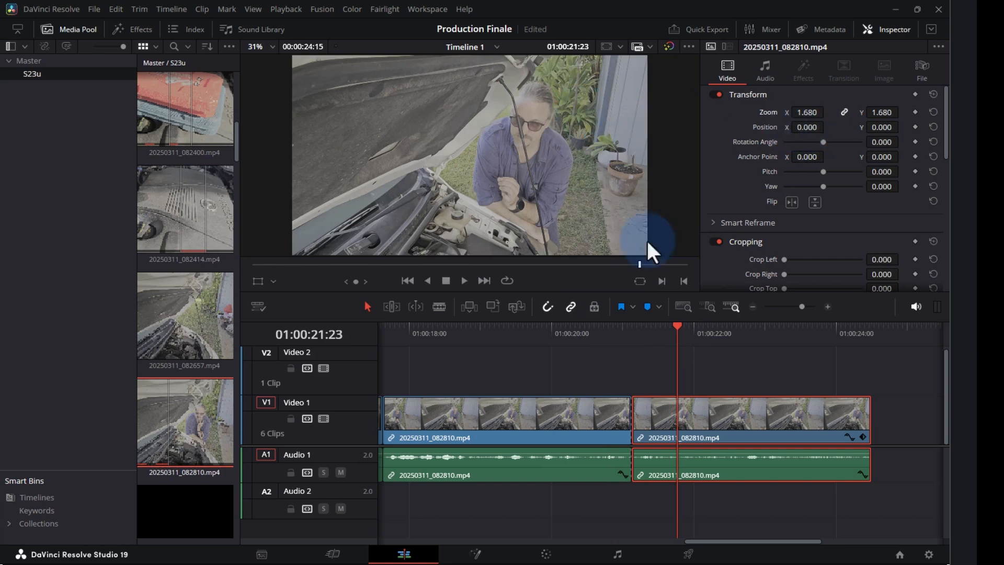
click(585, 333)
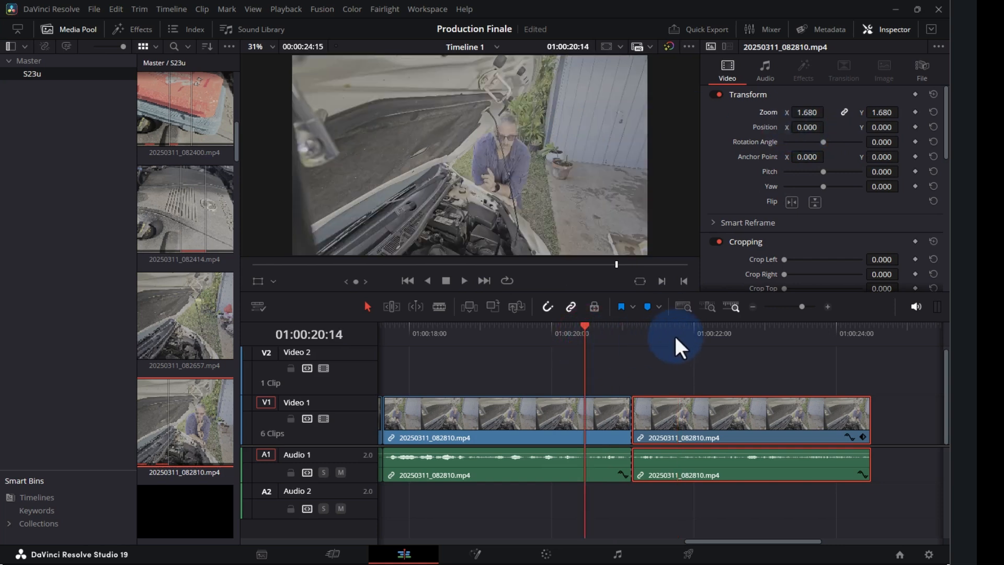
click(582, 336)
click(686, 345)
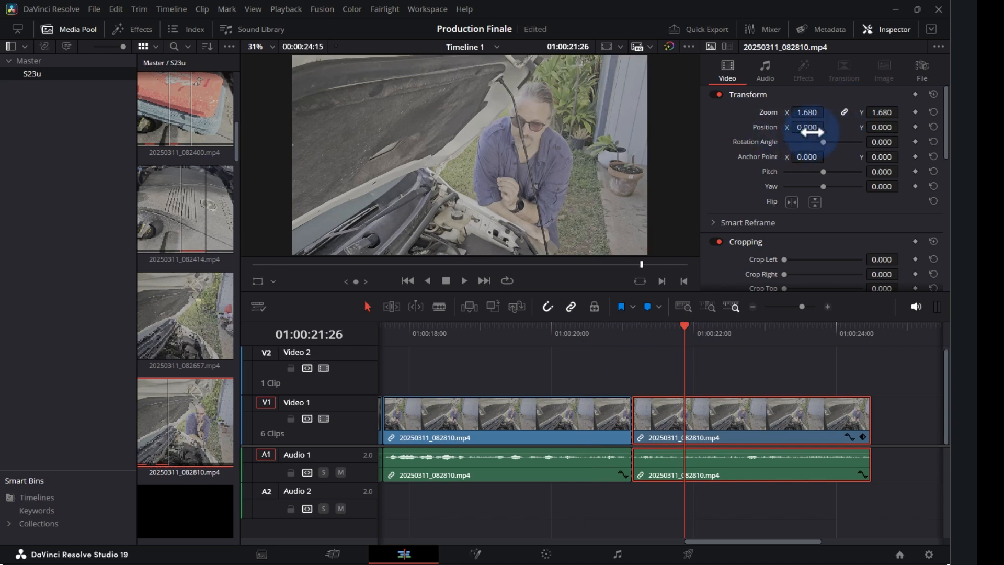
- Shift the image to position X -132, Y -47 and check the reframed shot
drag(809, 130, 752, 135)
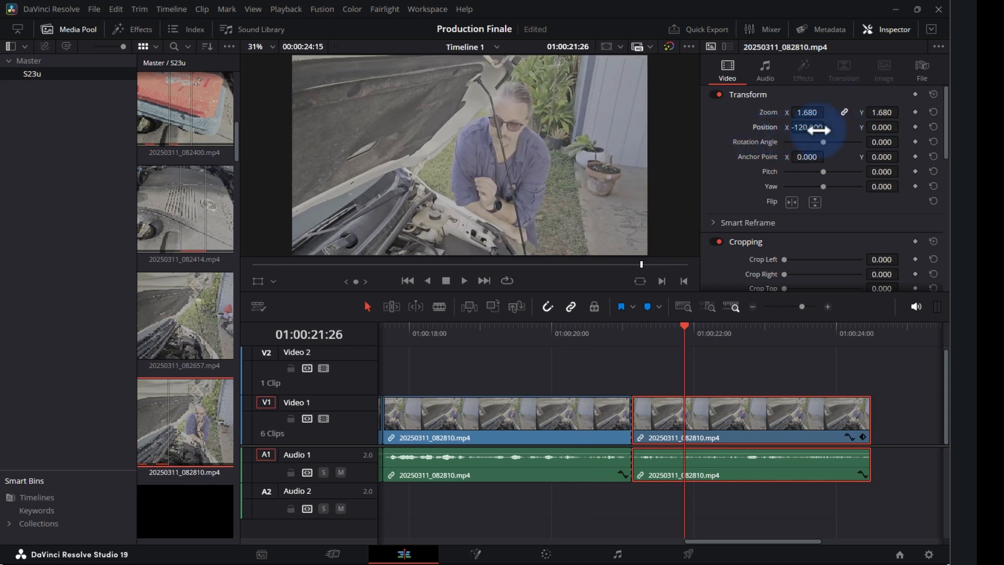
drag(885, 127, 894, 127)
click(595, 337)
click(708, 330)
click(535, 334)
click(668, 330)
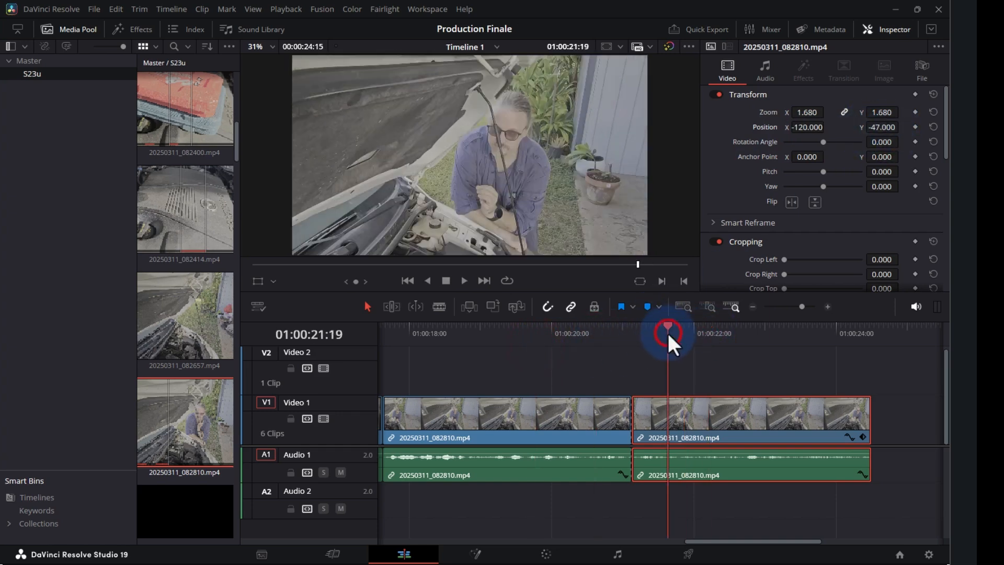
- Set the clip zoom to 1.850 and play back the reframed section
click(804, 113)
mouse_move(804, 113)
mouse_down()
mouse_move(812, 113)
mouse_move(802, 127)
mouse_up()
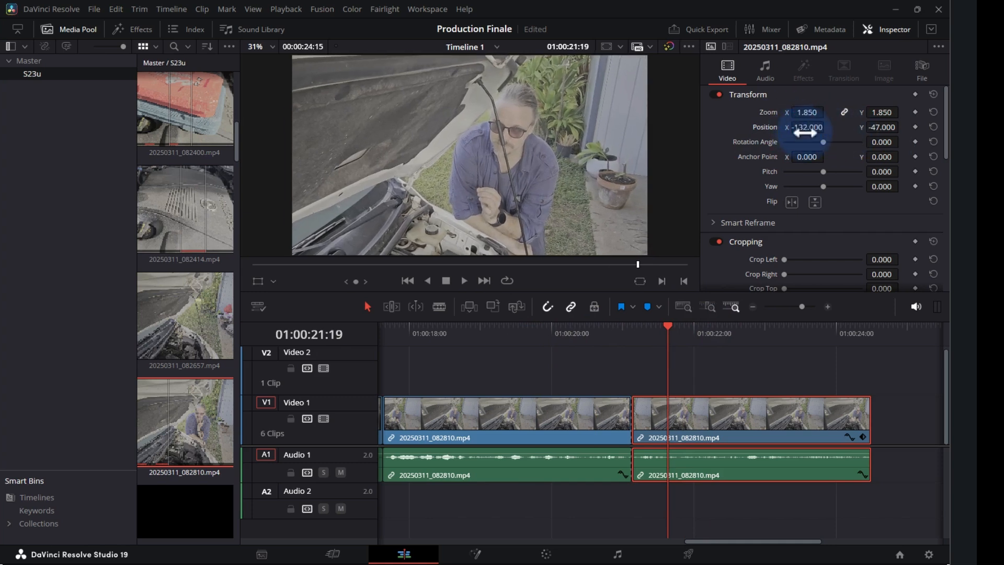
click(534, 332)
key(space)
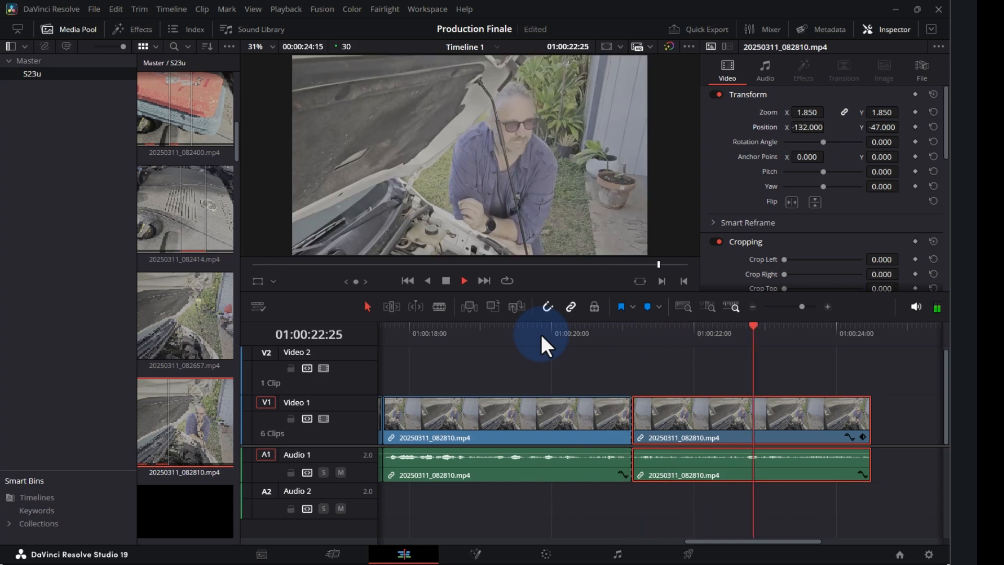
key(space)
- Trim the end of the punched-in clip slightly shorter
drag(858, 327, 845, 330)
drag(869, 424, 847, 424)
click(757, 341)
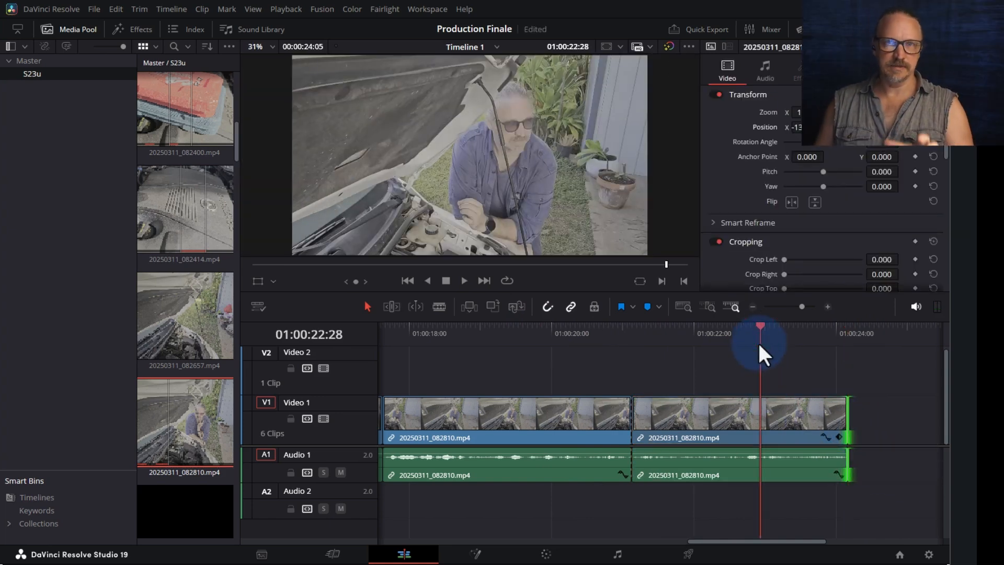
- Zoom the timeline out and select the second clip on Video 1
key(ctrl+minus)
key(ctrl+minus)
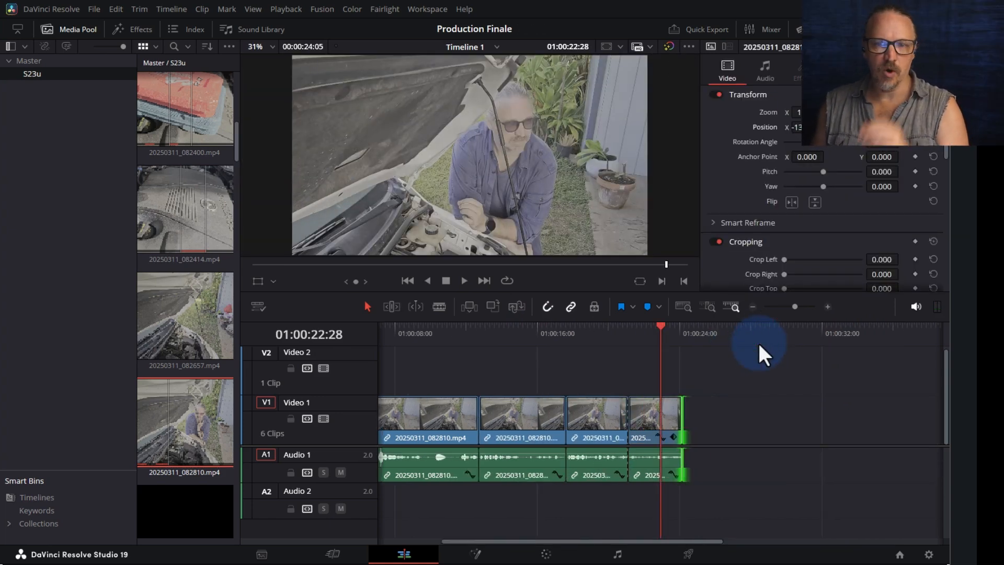
click(592, 332)
click(655, 418)
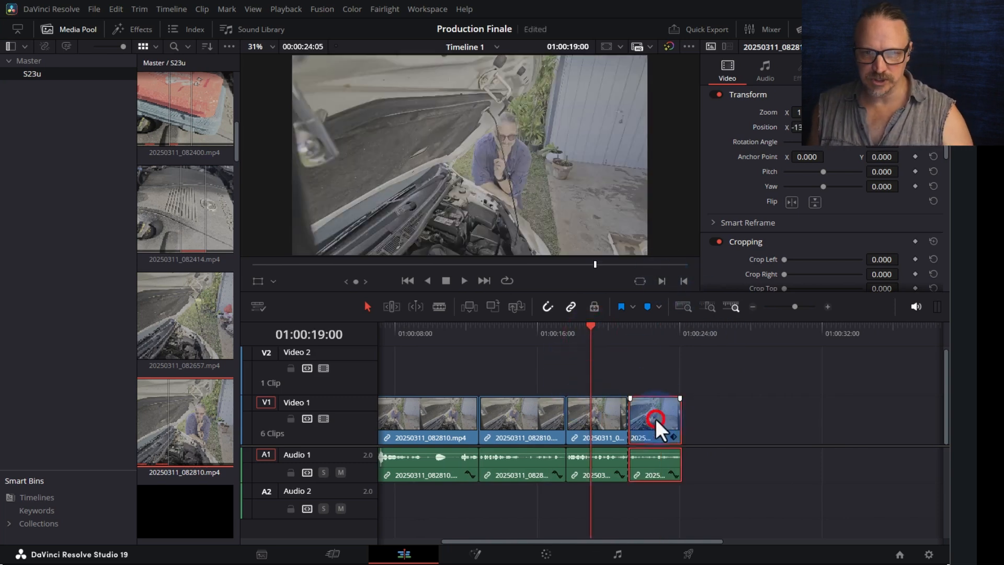
click(601, 426)
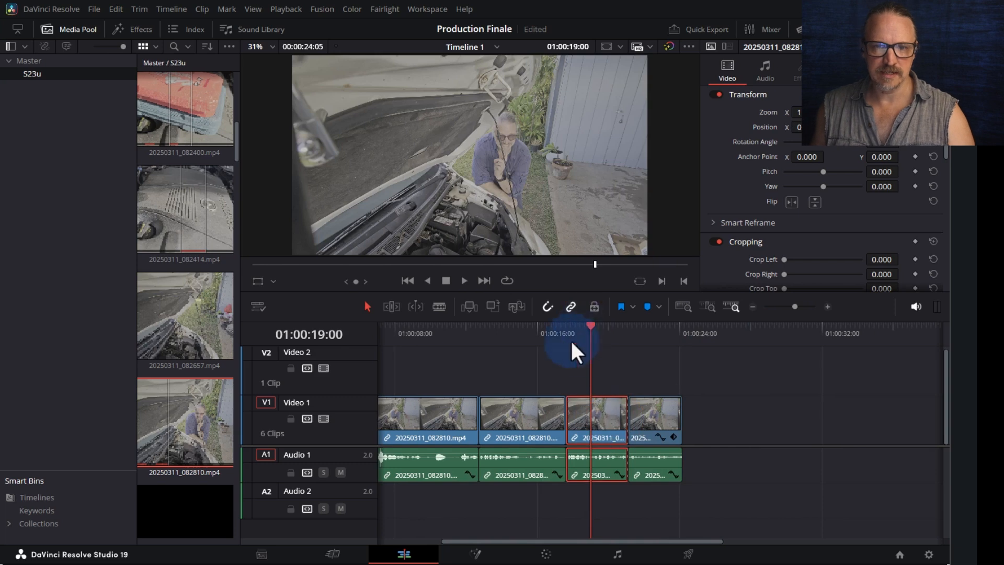
click(515, 427)
click(553, 330)
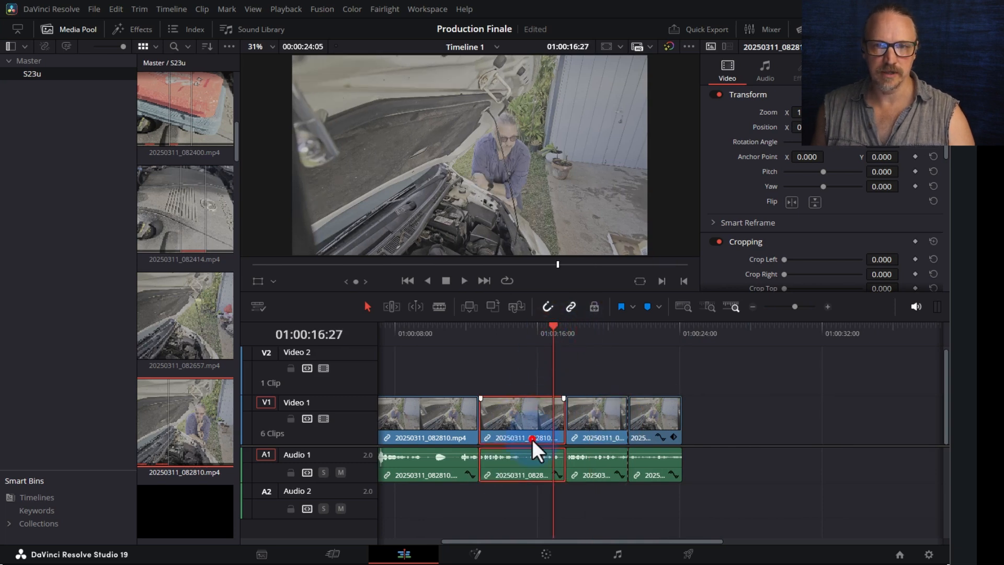
- Set its zoom to 1.260 with X position -47, then play back from before the junction
mouse_move(811, 112)
mouse_down()
mouse_move(826, 112)
mouse_move(799, 127)
mouse_up()
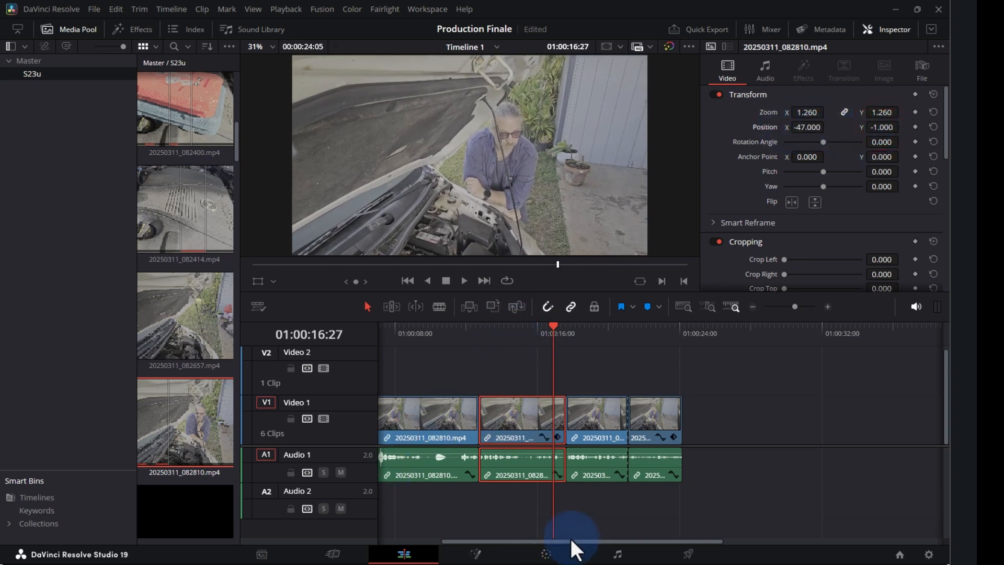
drag(570, 540, 521, 542)
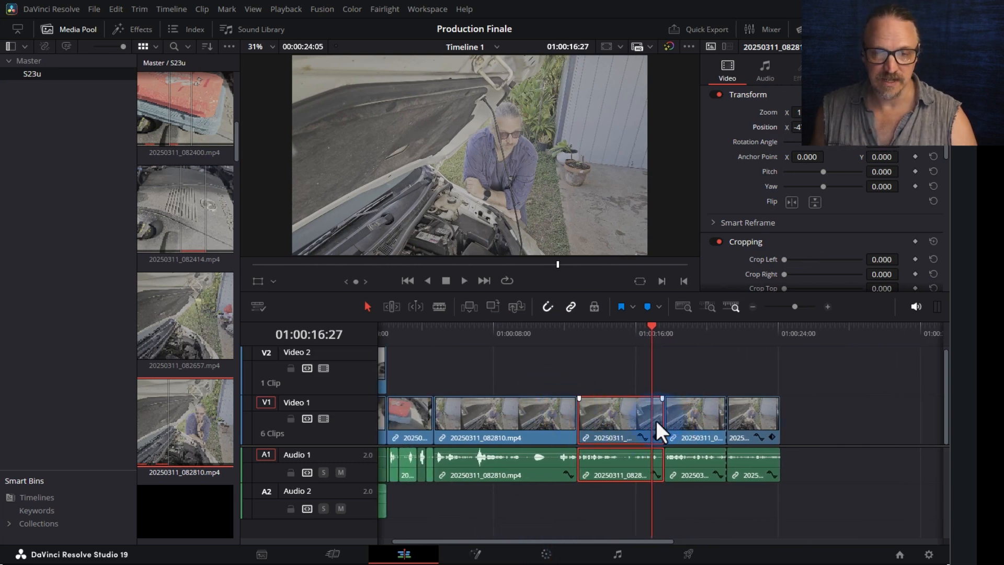
click(526, 337)
key(space)
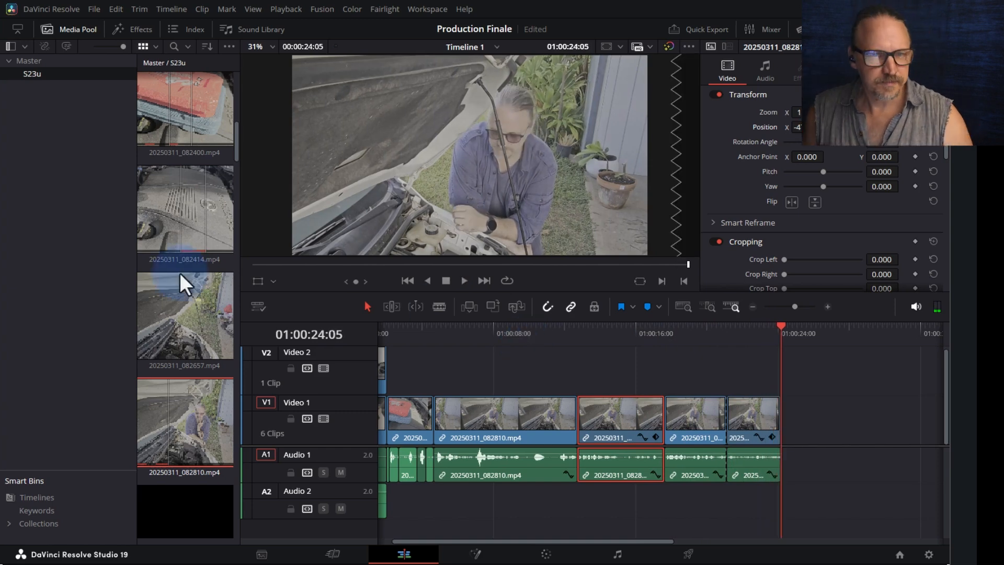
- Preview 20250311_083011.mp4, then load 20250311_083033.mp4 and rewind it to the first frame
scroll(204, 380, down, 3)
click(203, 377)
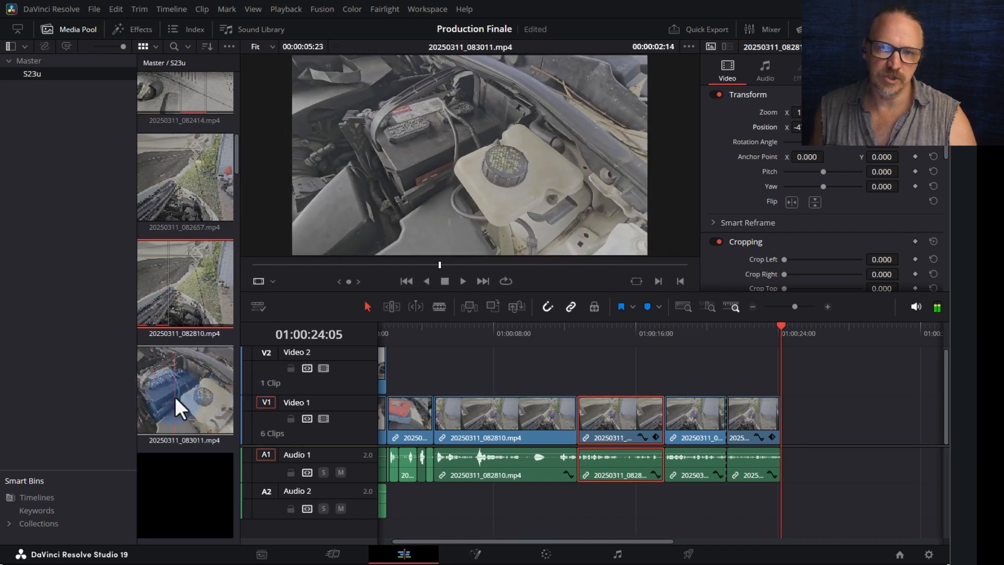
scroll(188, 407, down, 2)
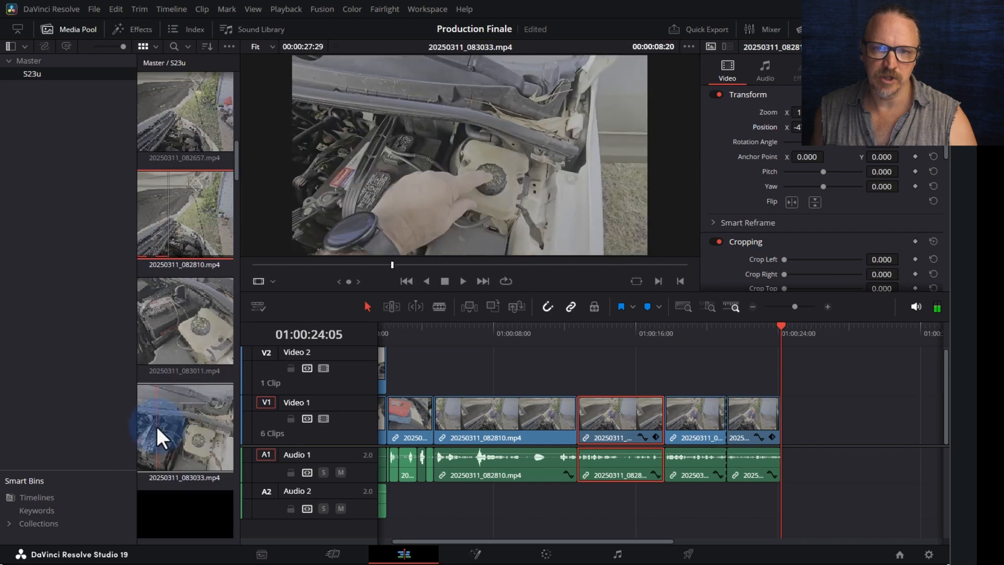
click(152, 428)
click(277, 265)
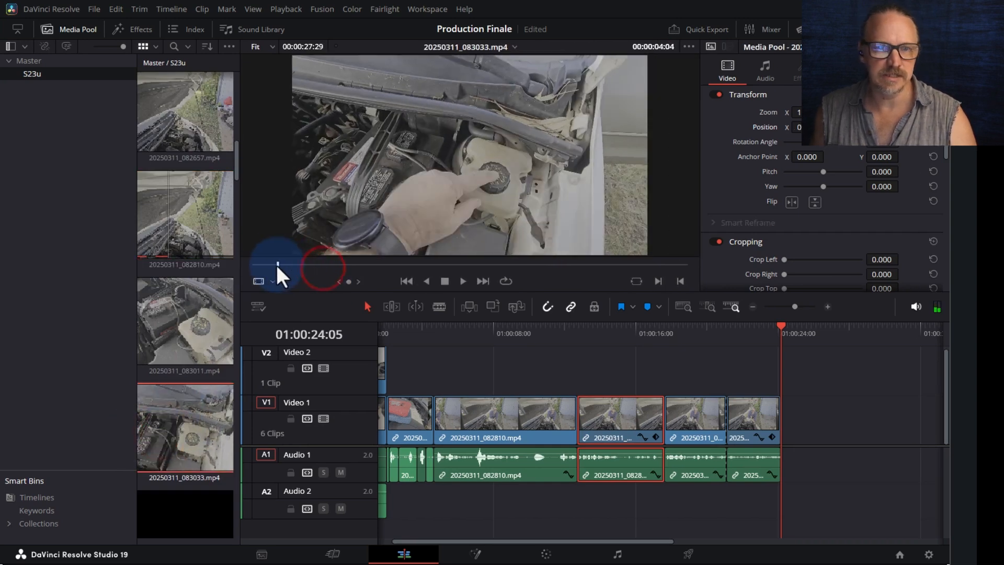
drag(277, 267, 233, 272)
- Set the start about 25 frames in and mark the out point around 12 seconds
key(space)
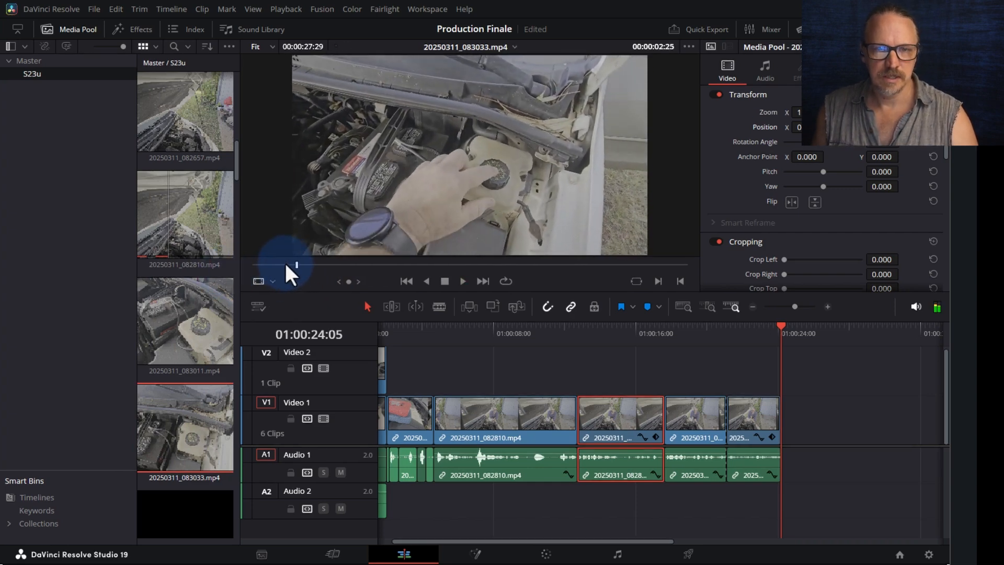
click(265, 265)
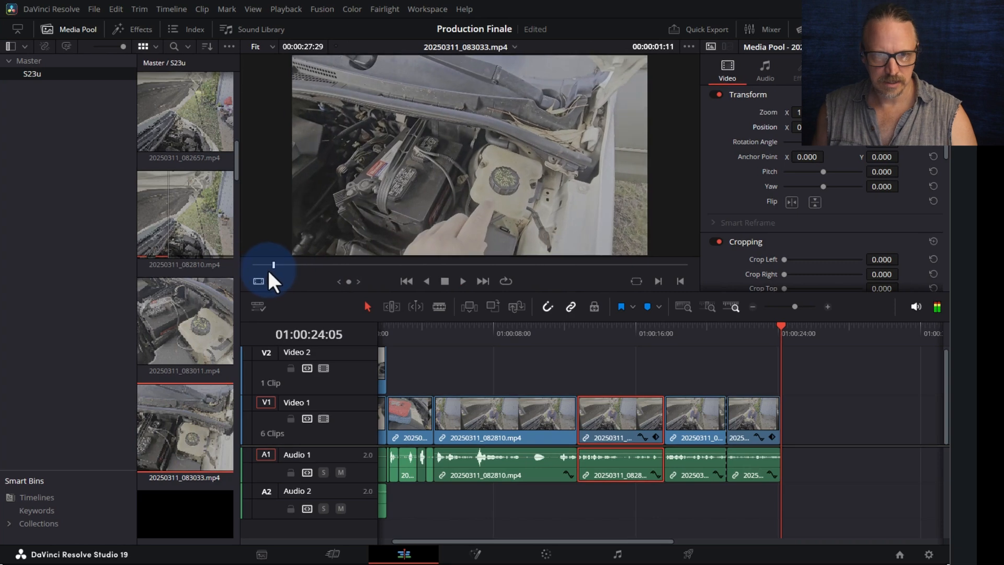
click(268, 268)
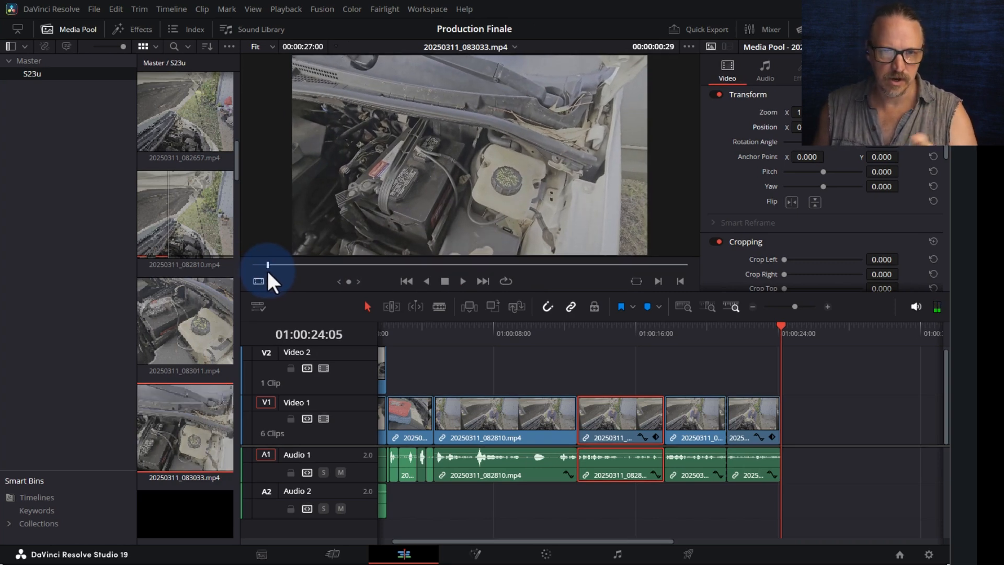
key(space)
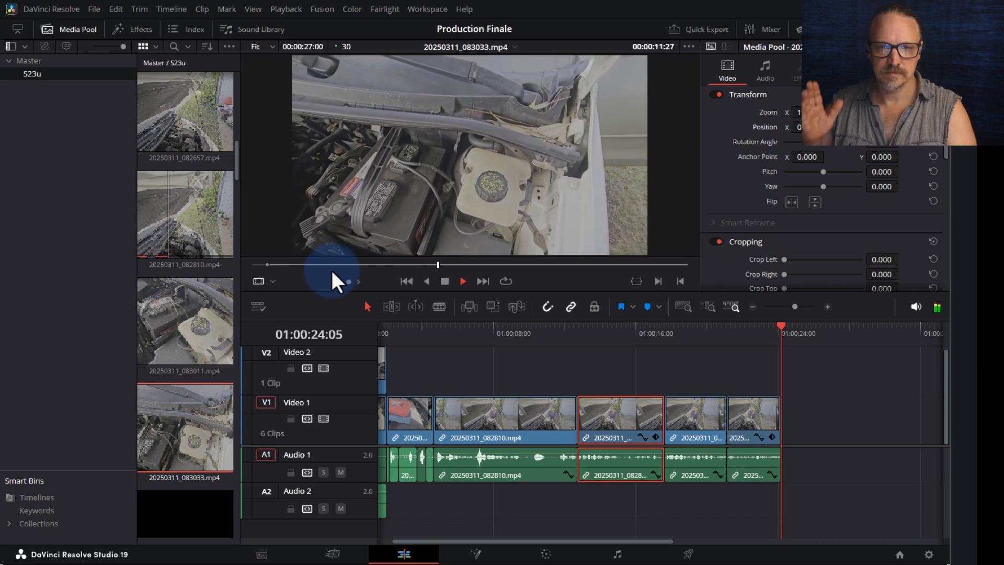
key(o)
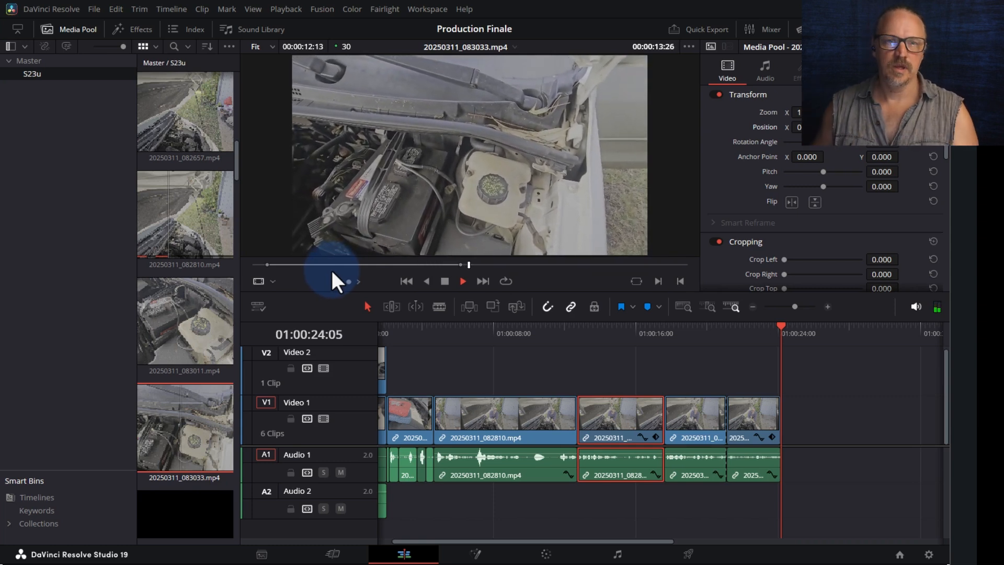
key(space)
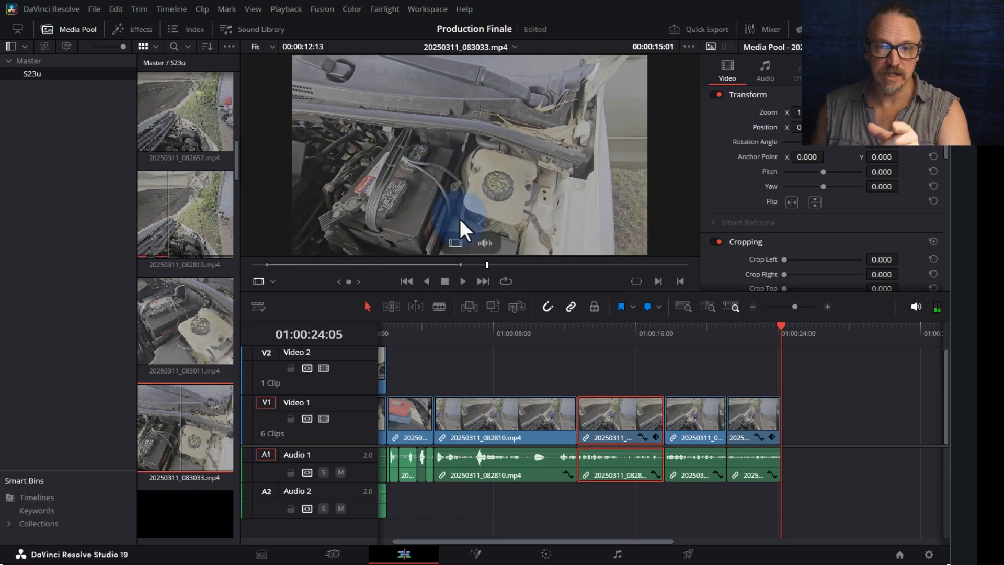
drag(459, 220, 785, 424)
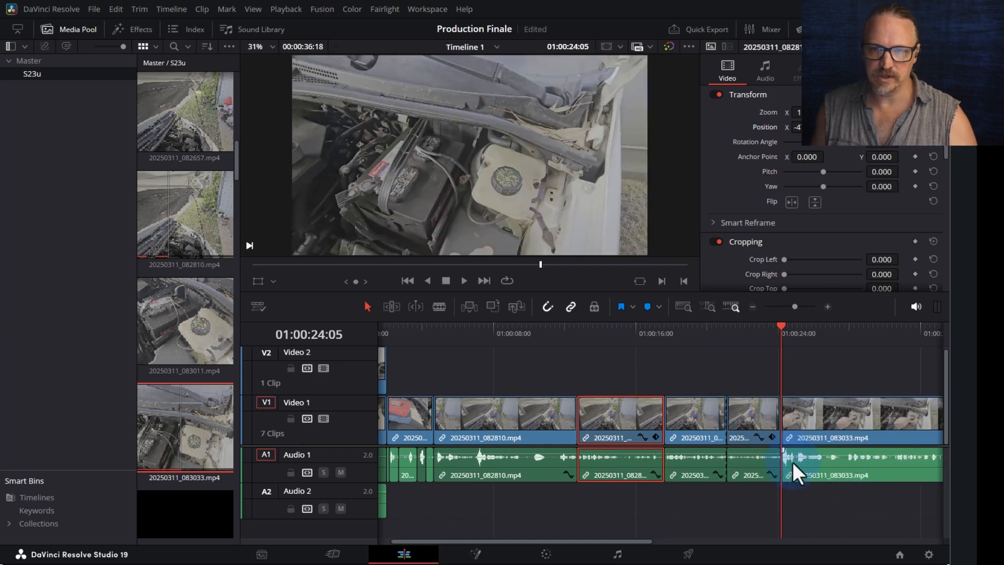
drag(566, 539, 586, 538)
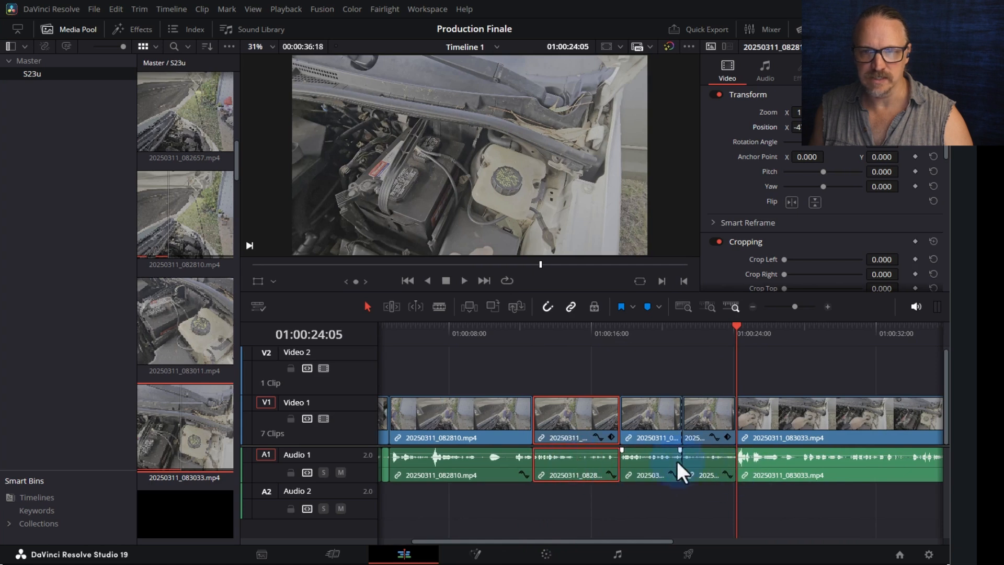
drag(542, 538, 565, 537)
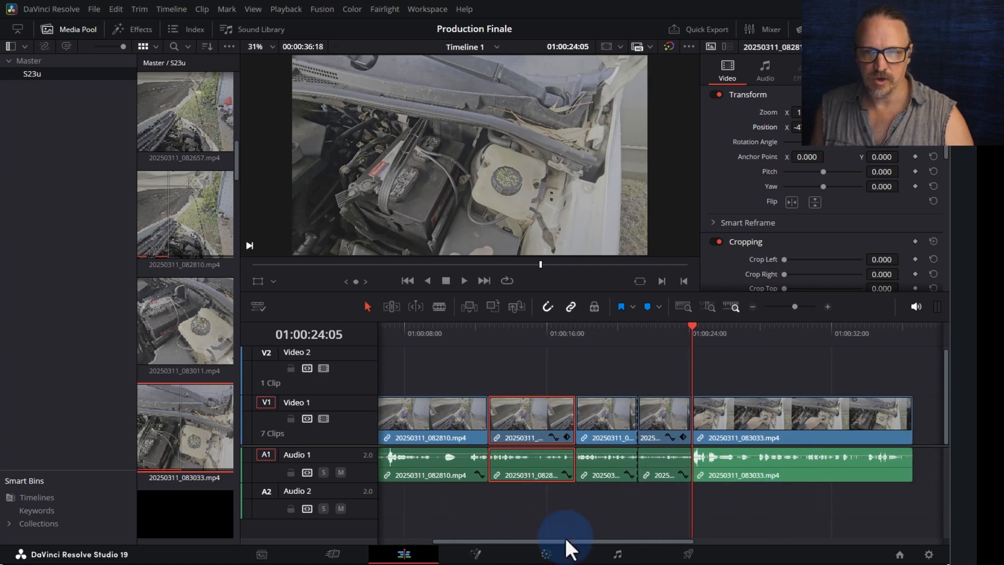
click(710, 467)
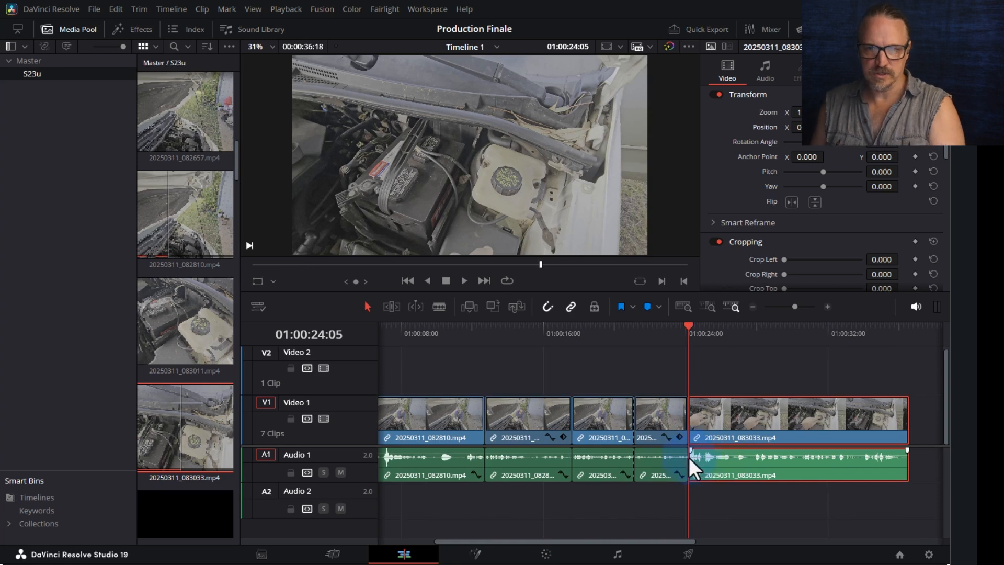
scroll(688, 457, up, 3)
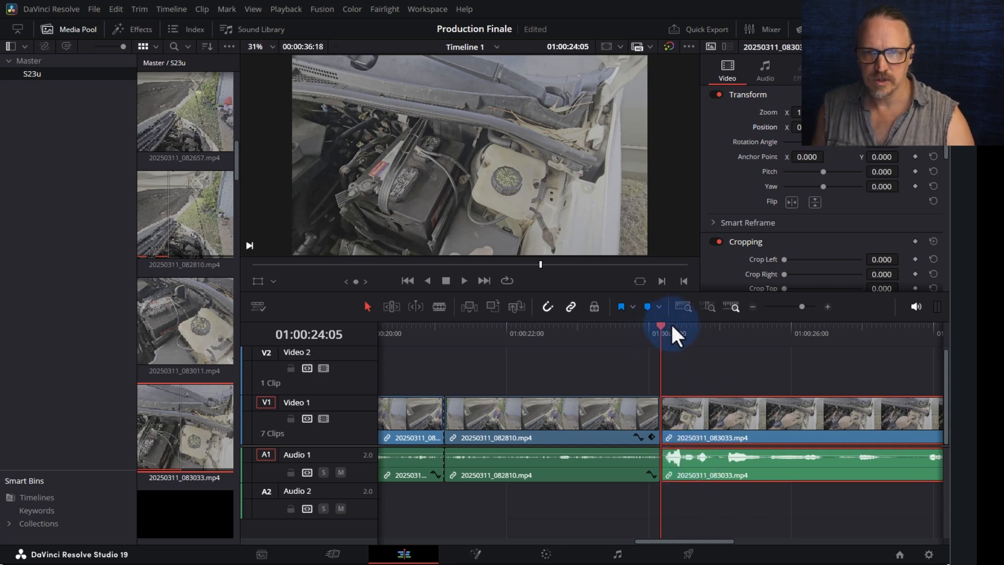
drag(661, 323, 682, 323)
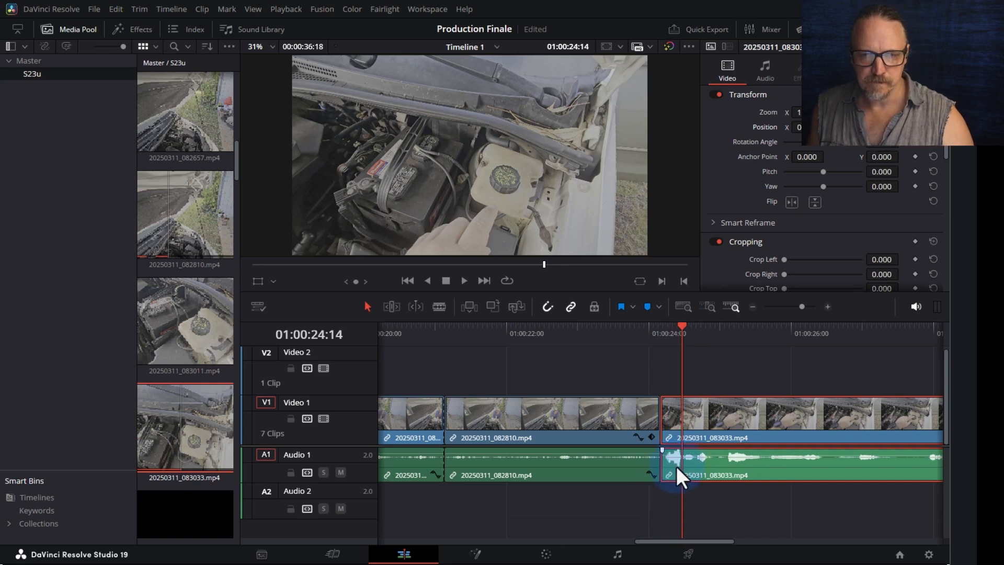
click(291, 417)
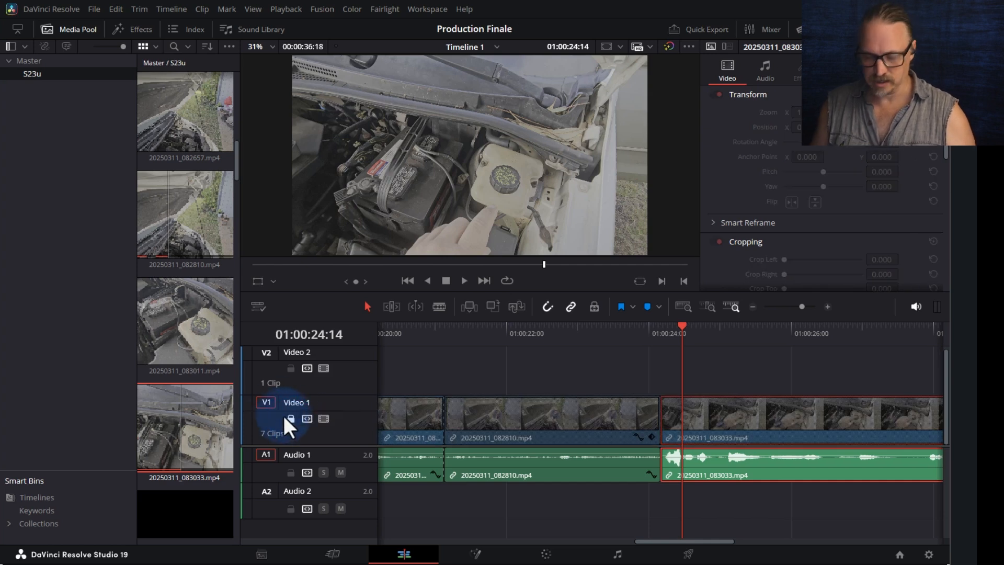
key(ctrl+b)
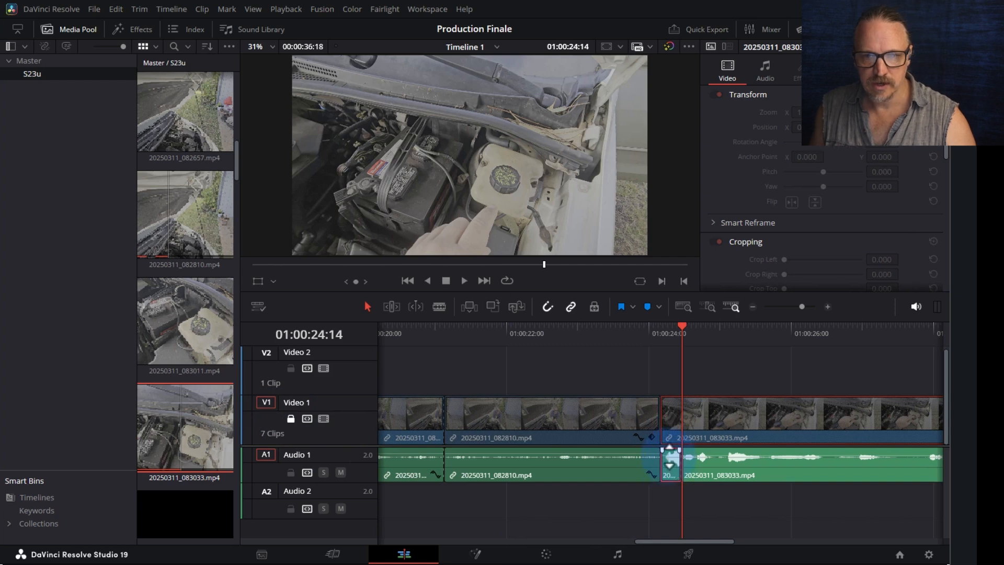
drag(669, 456, 669, 456)
scroll(669, 455, up, 4)
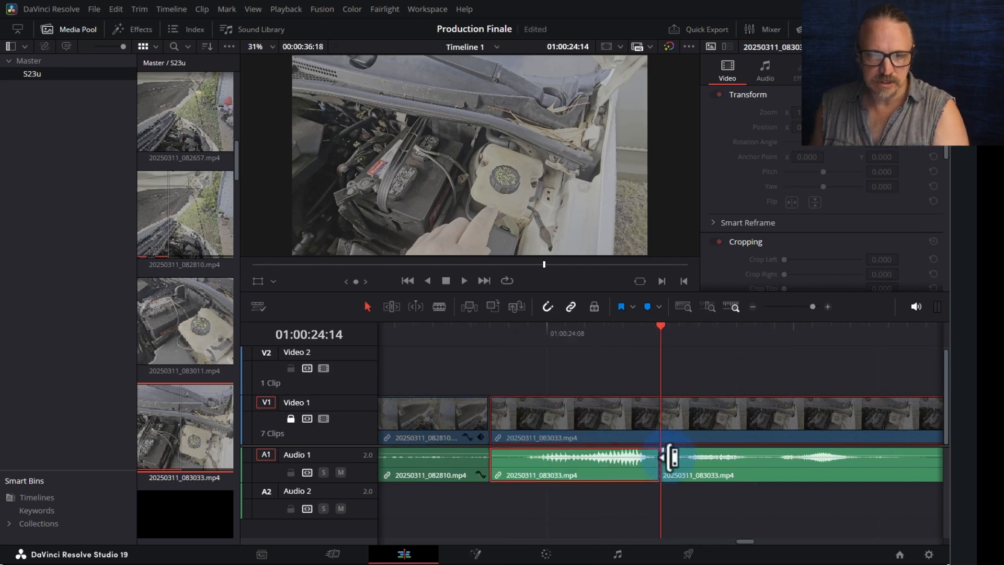
drag(628, 455, 628, 458)
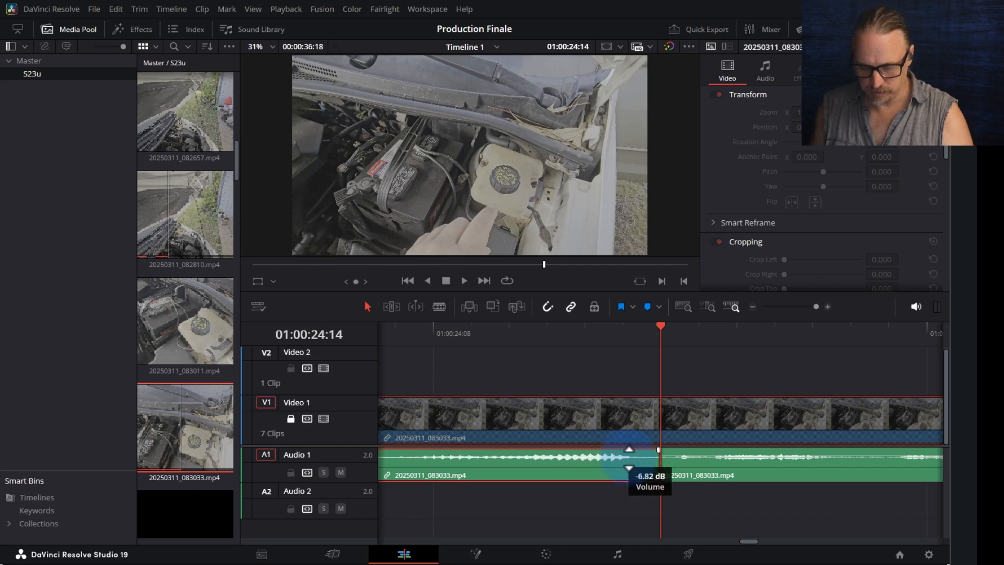
click(670, 338)
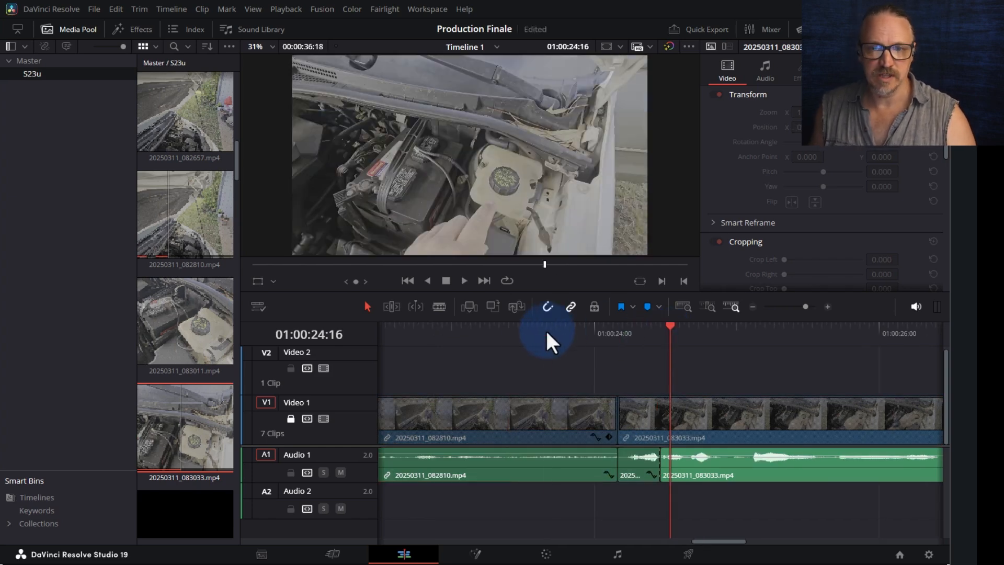
click(547, 331)
click(407, 329)
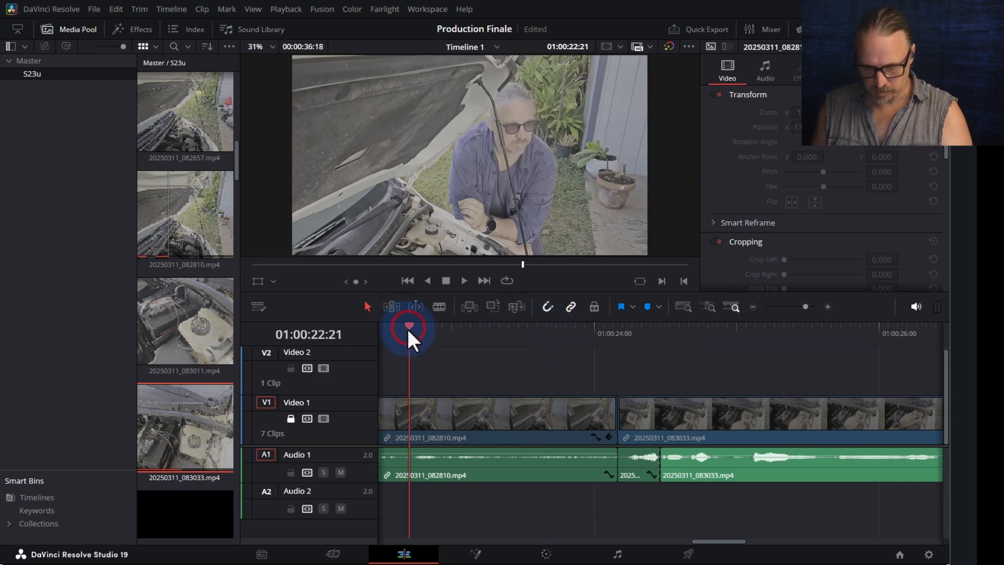
key(ctrl+minus)
click(573, 331)
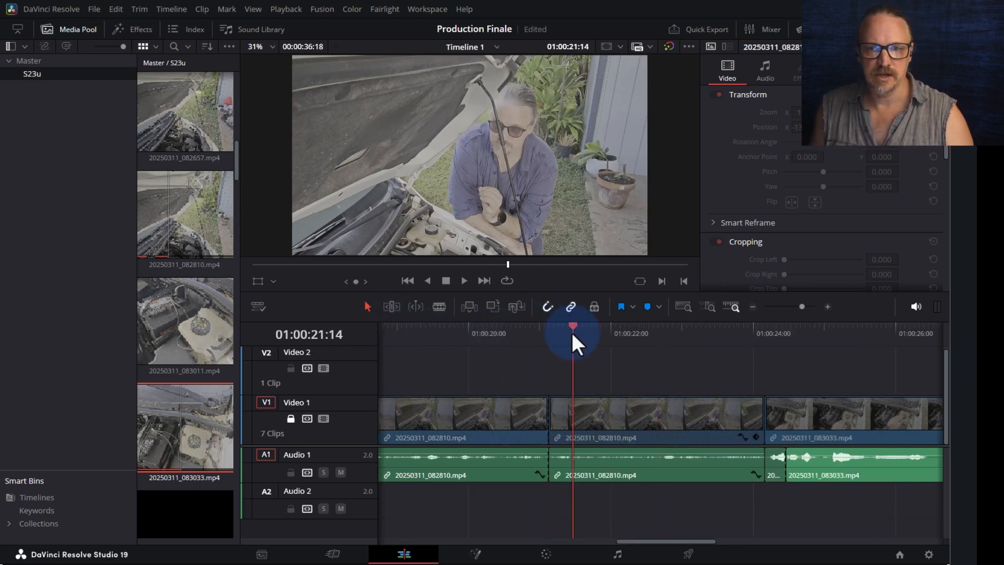
click(289, 418)
key(space)
key(space)
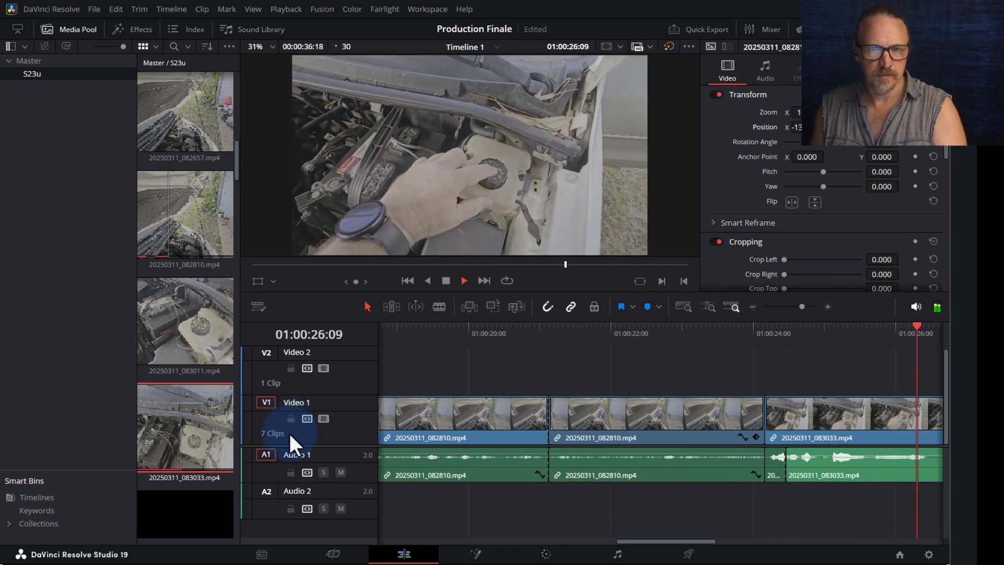
key(ctrl+minus)
key(ctrl+minus)
key(ctrl+minus)
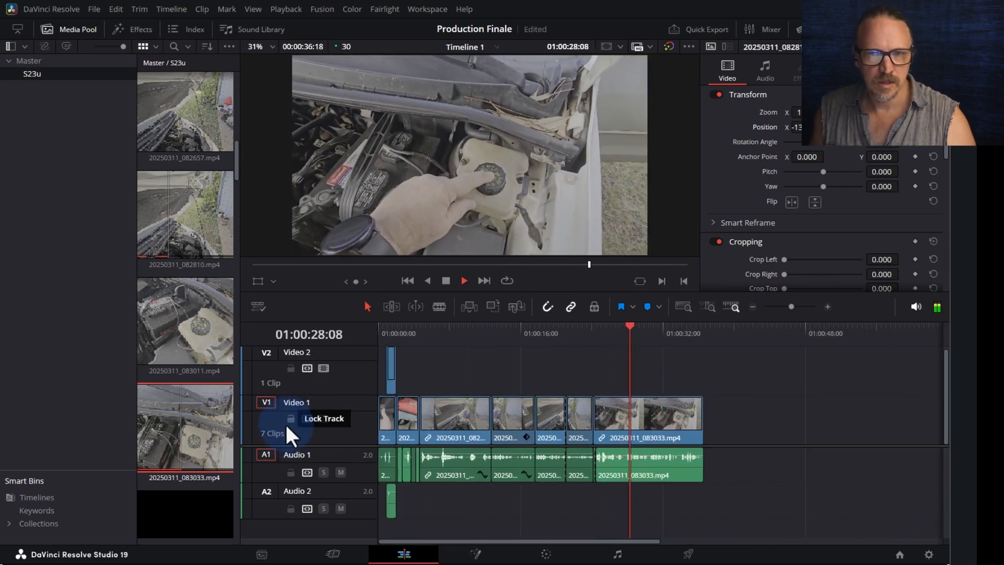
key(space)
key(ctrl+equal)
key(ctrl+equal)
key(ctrl+equal)
key(ctrl+equal)
click(482, 400)
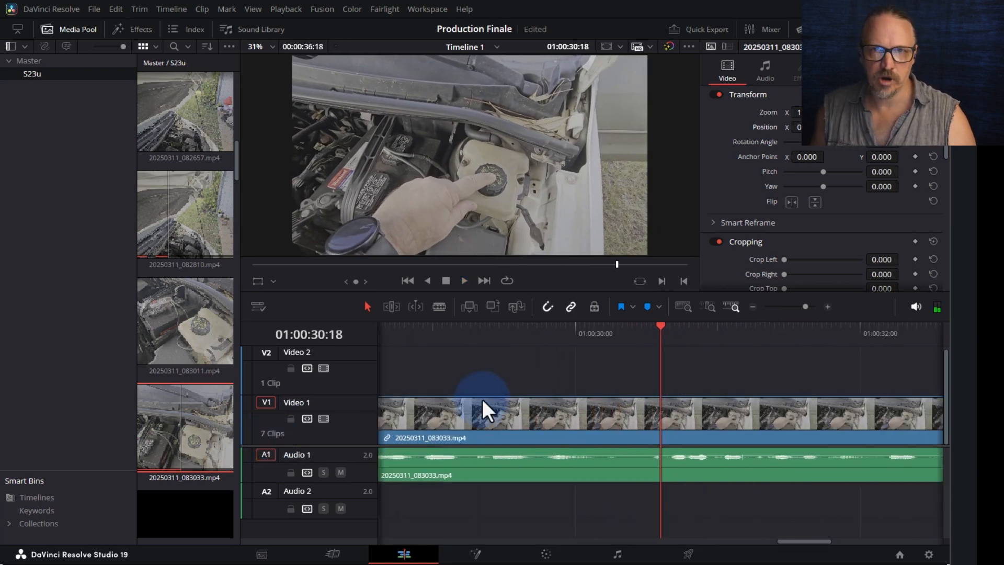
click(627, 332)
key(space)
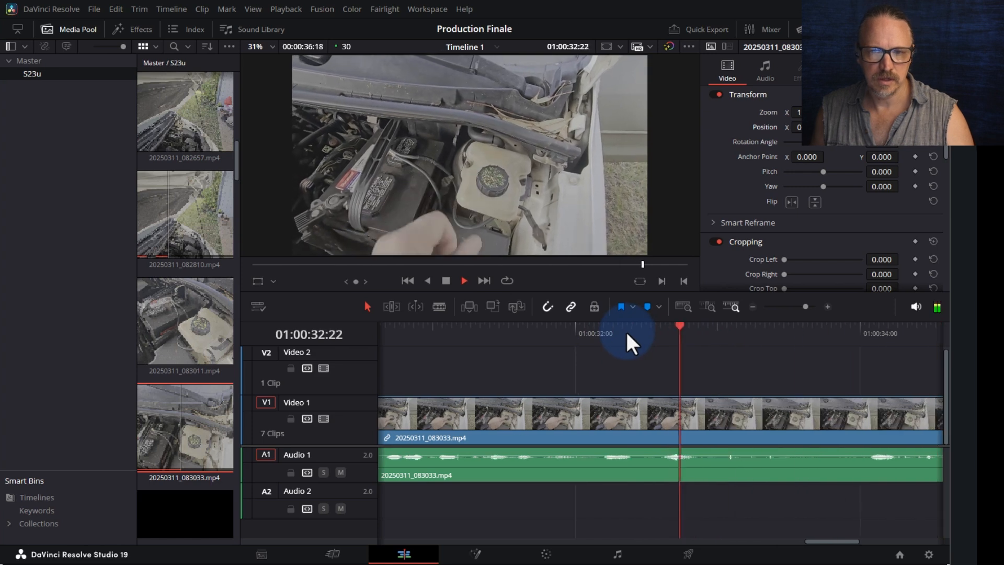
key(space)
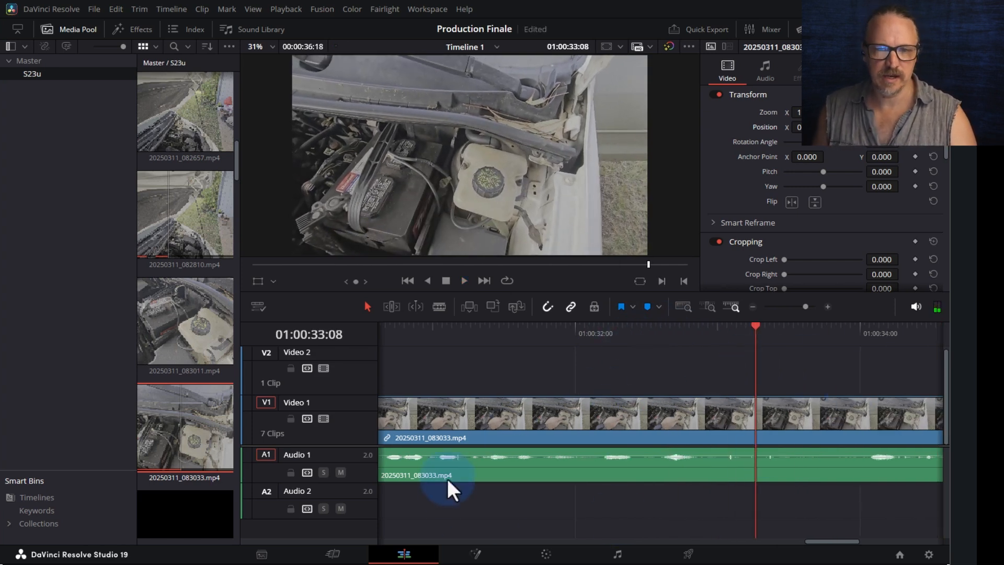
- Split the 083033 clip on V1/A1 at 01:00:30:16
drag(818, 542, 800, 539)
click(393, 335)
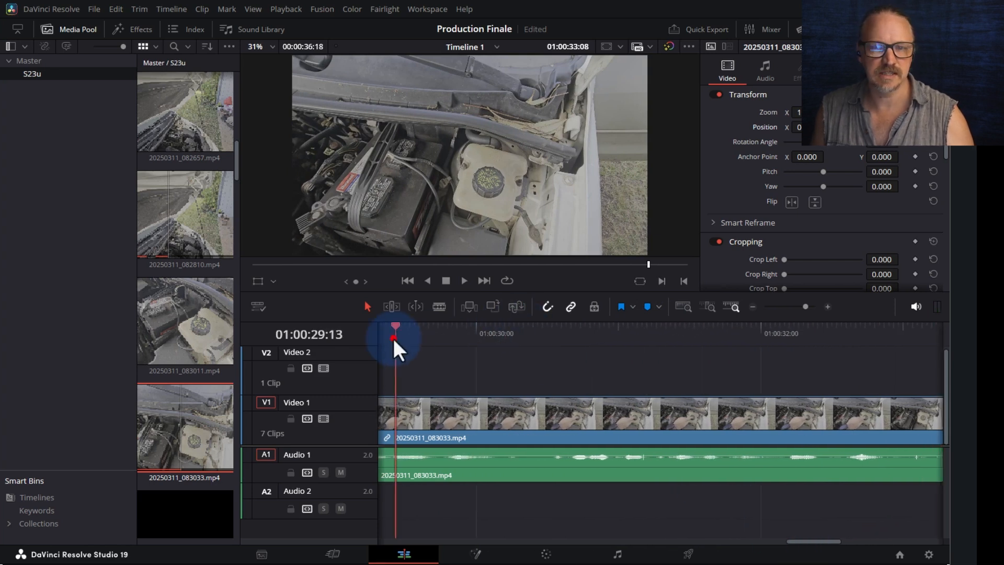
key(space)
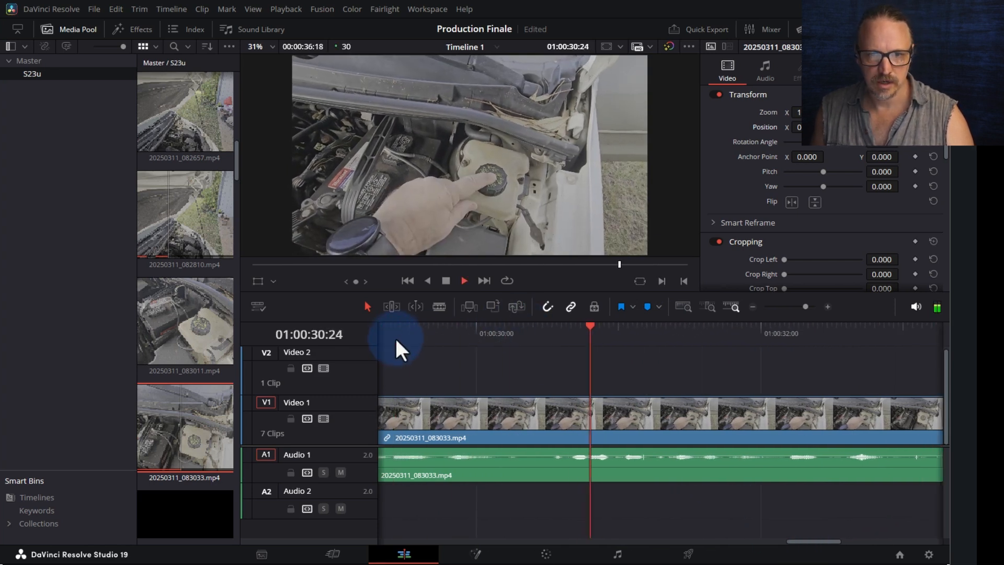
drag(555, 333, 551, 335)
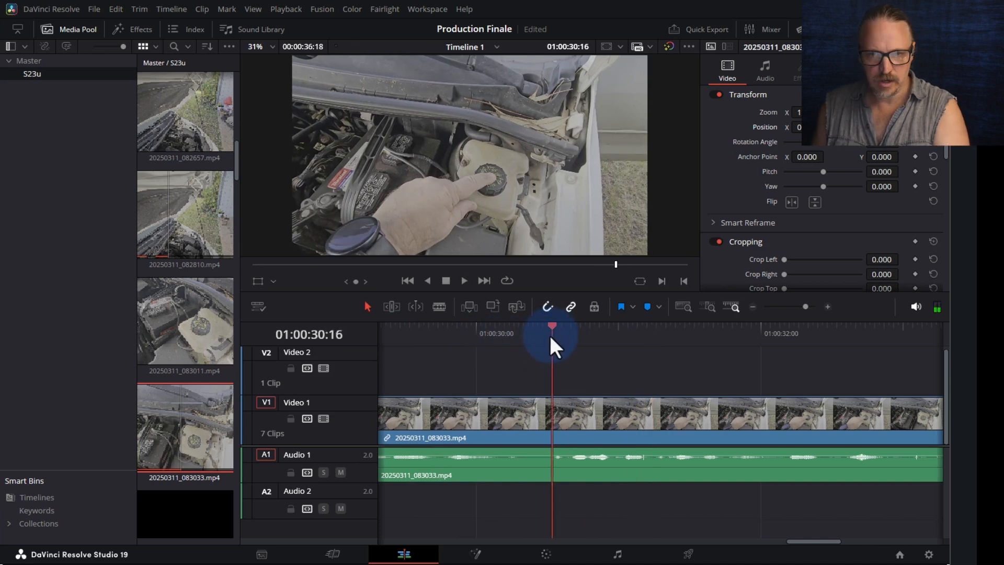
key(ctrl+b)
key(space)
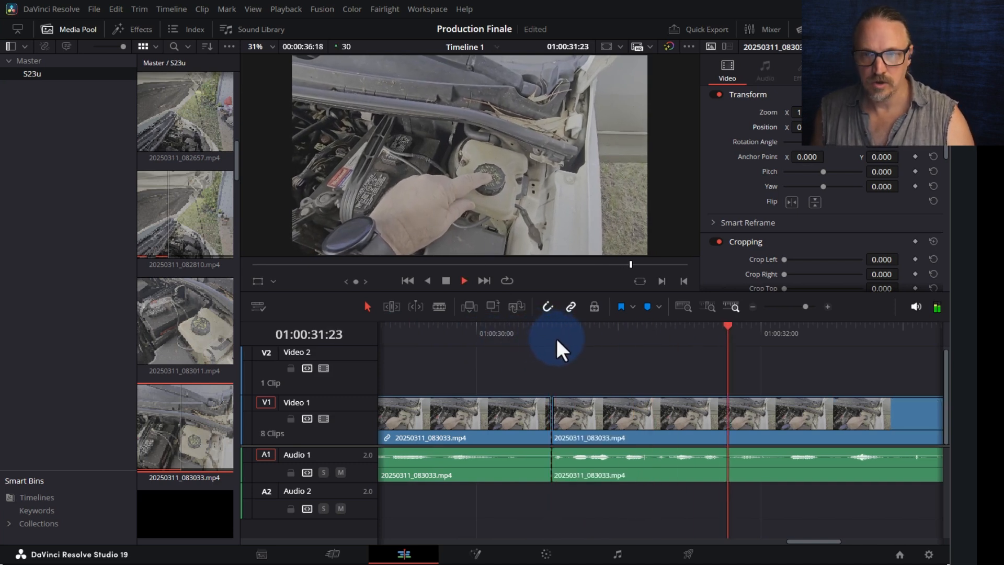
key(space)
- Make a second cut at 01:00:32:05, undoing one misplaced cut first
drag(782, 337, 780, 328)
key(space)
click(780, 329)
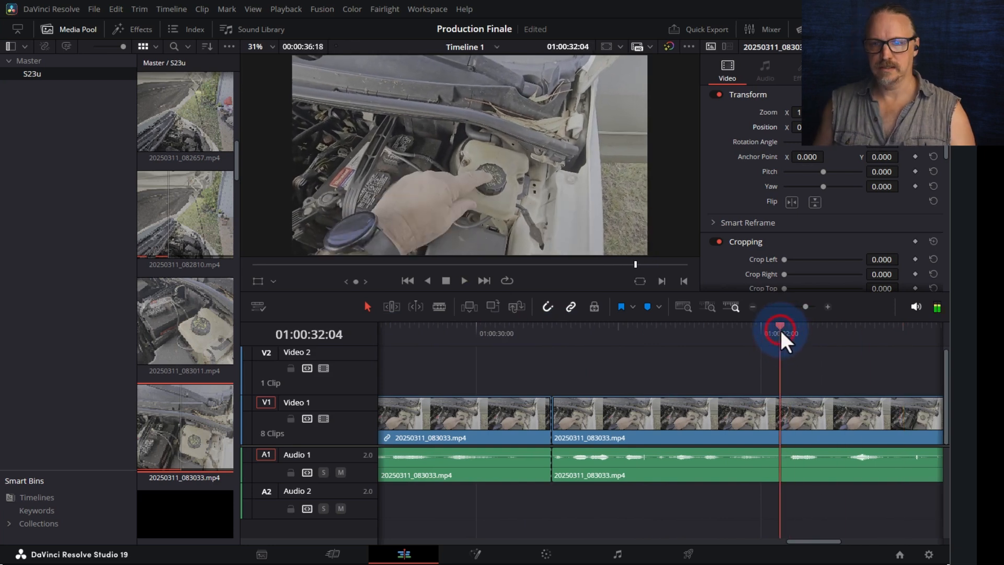
key(space)
key(ctrl+b)
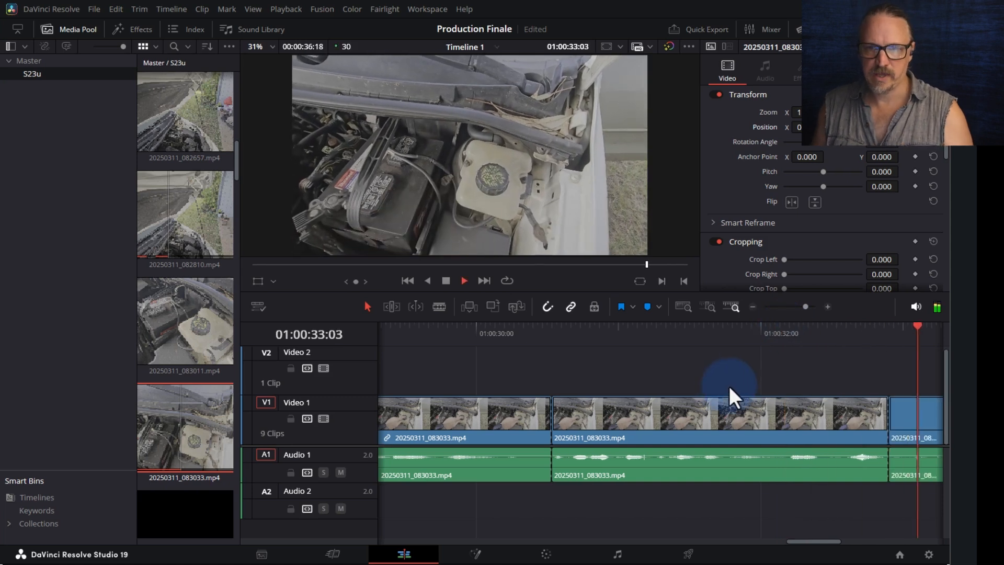
key(space)
key(ctrl+z)
drag(494, 329, 499, 331)
key(ctrl+b)
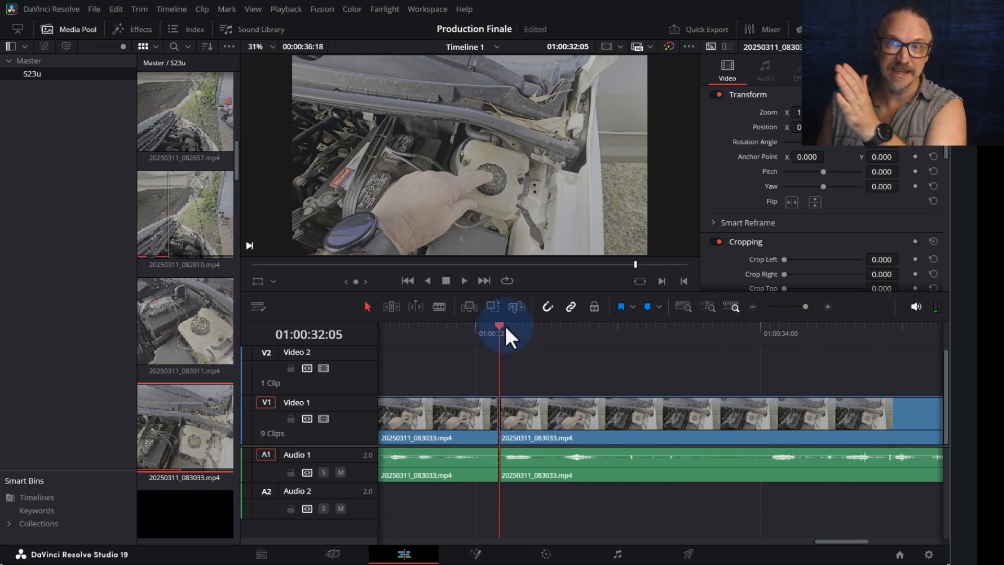
- Ripple-delete the video and audio between 30:16 and 32:05, then review the new junction
click(465, 419)
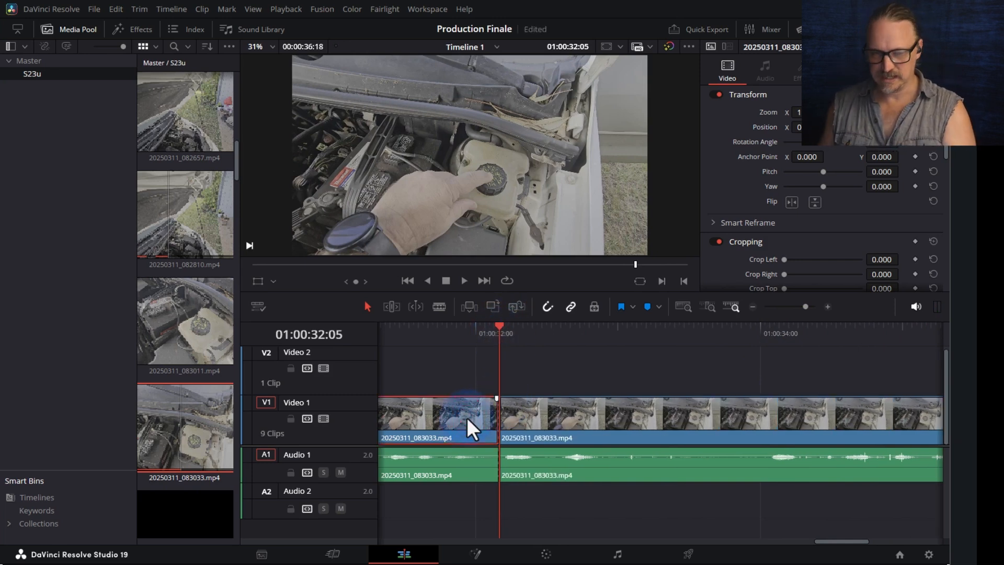
click(454, 404)
drag(433, 381, 440, 511)
key(Delete)
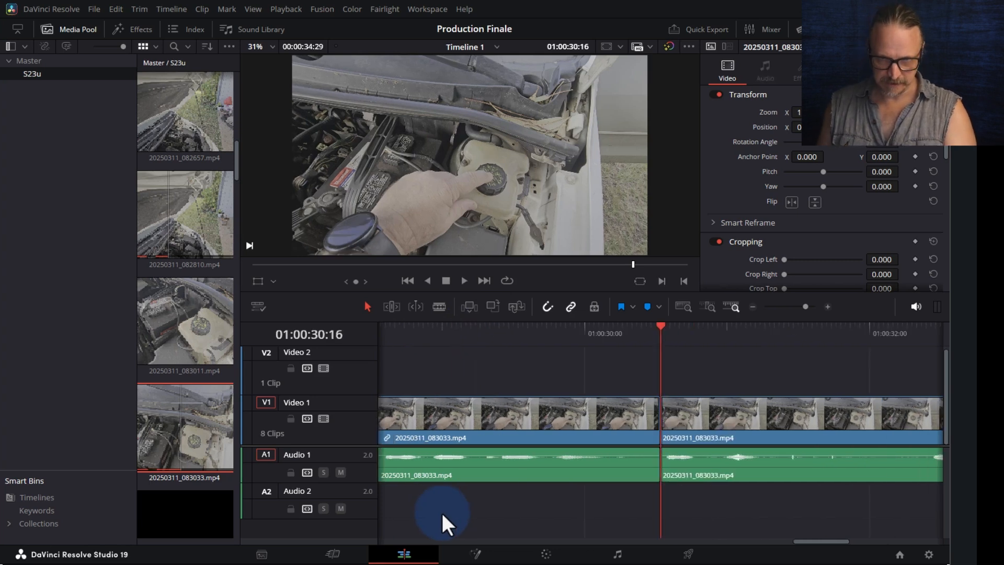
click(438, 340)
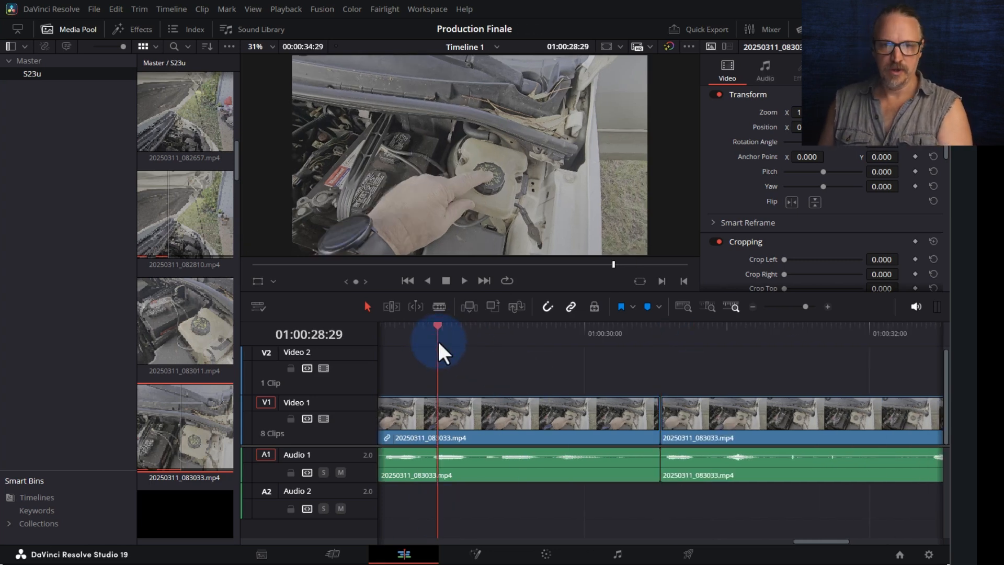
key(ctrl+minus)
key(ctrl+minus)
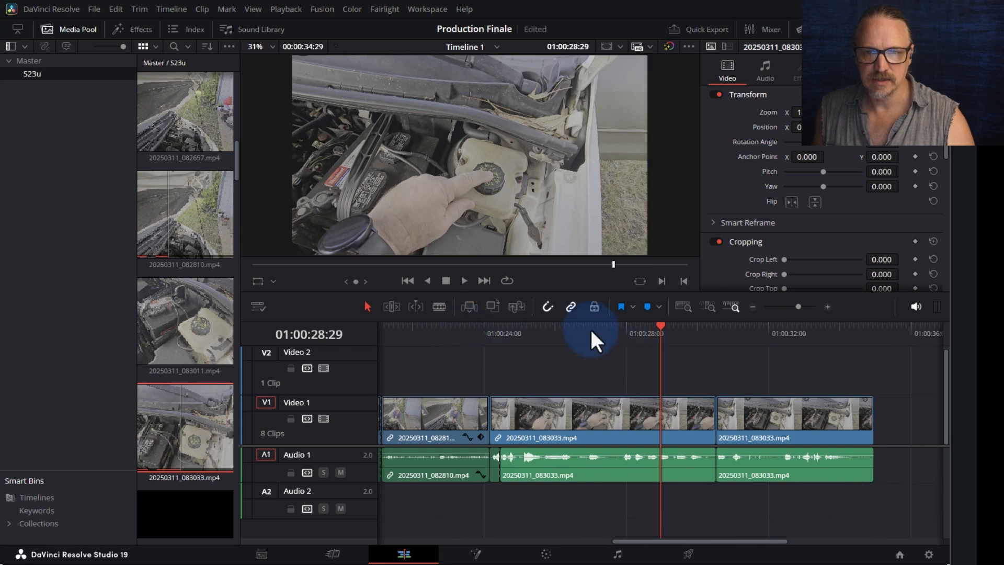
click(589, 328)
key(space)
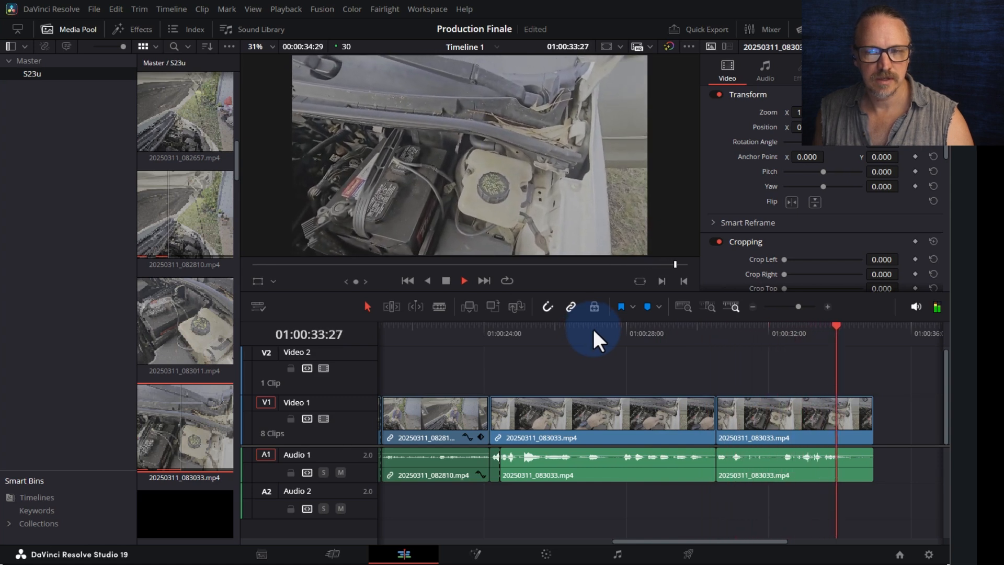
key(space)
- Cut the last clip at 01:00:34:12 and delete the leftover tail
drag(857, 337, 854, 333)
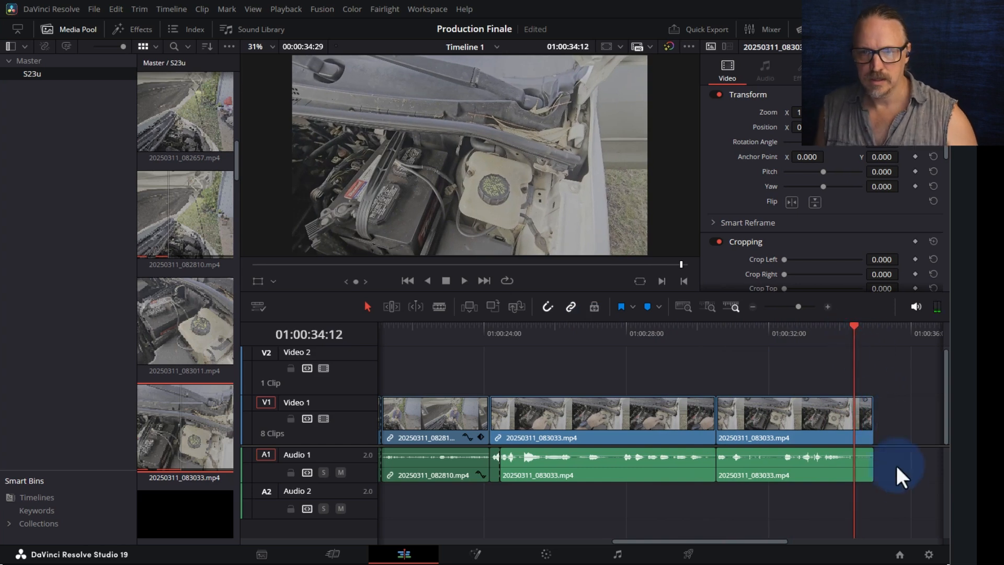
key(ctrl+b)
click(862, 418)
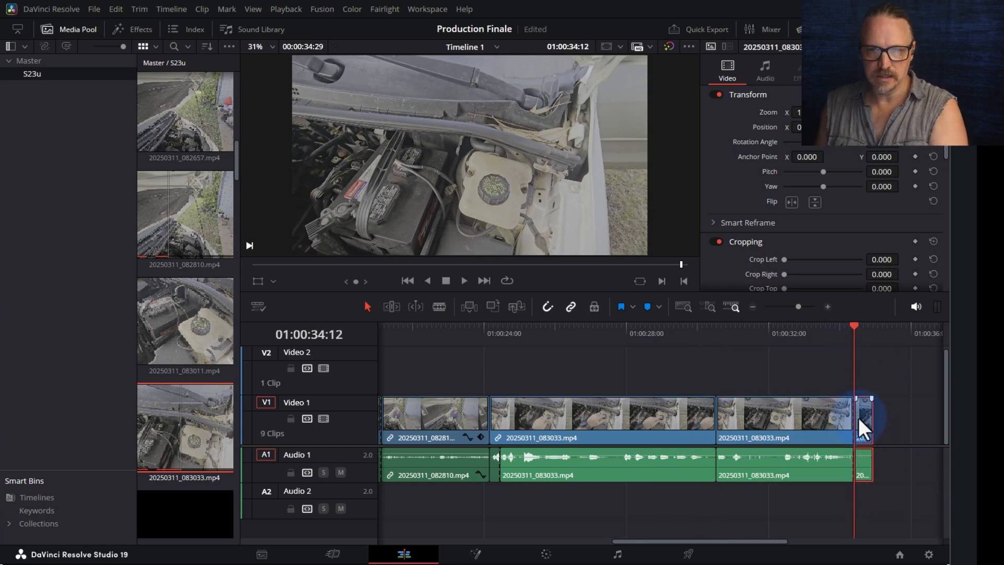
key(Delete)
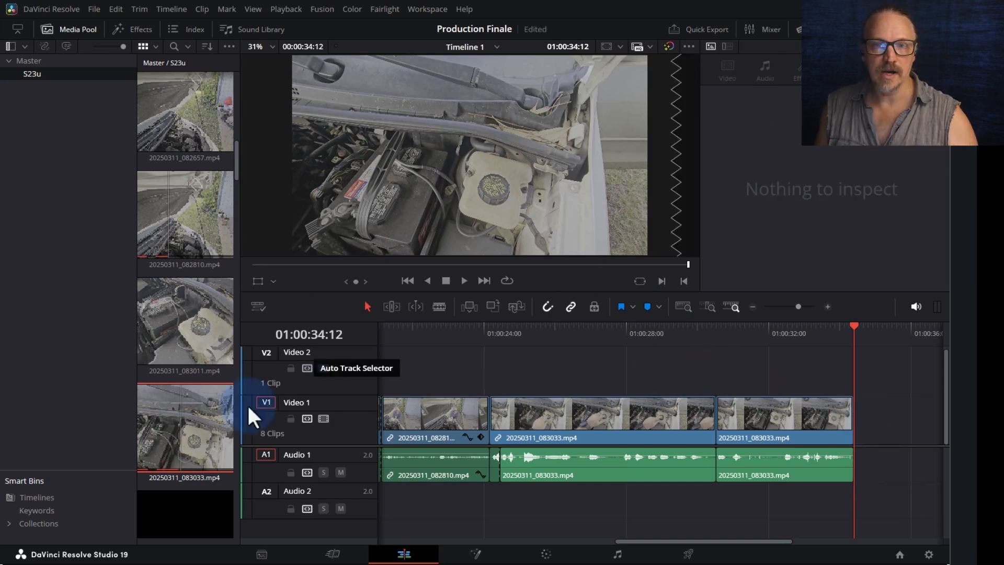
- Park the playhead near 01:00:27:21 and preview the 083033 source clip side by side
click(379, 265)
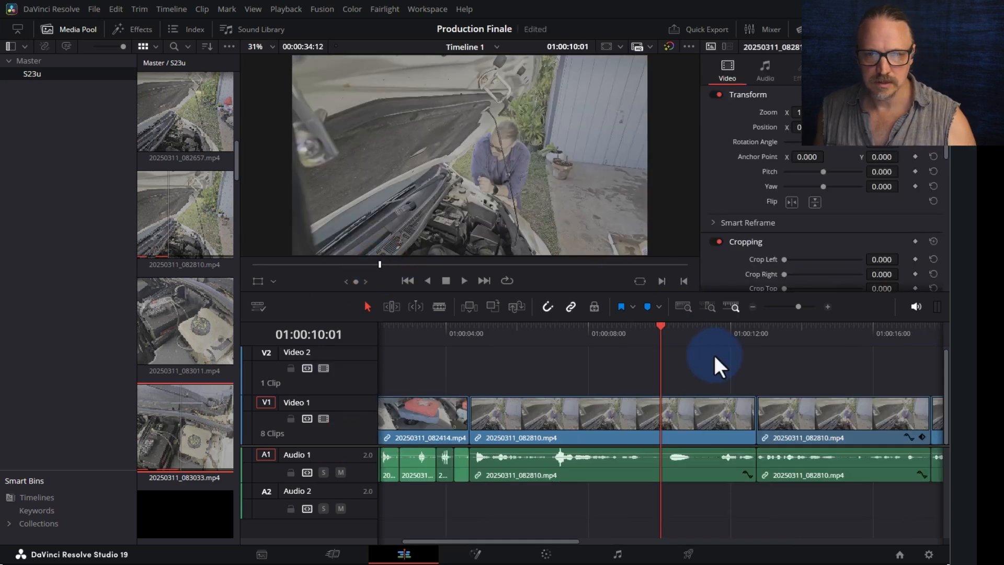
click(857, 338)
key(ctrl+minus)
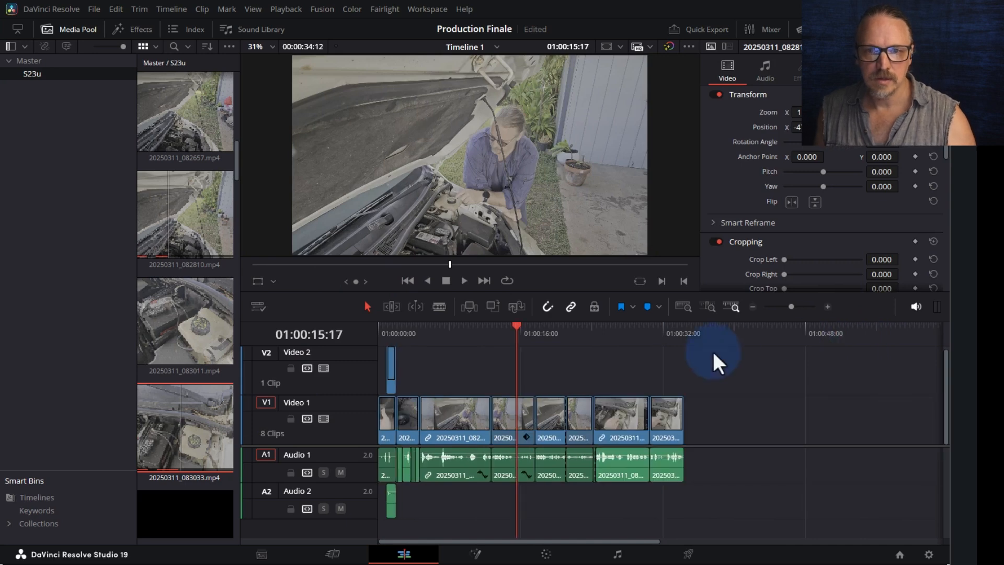
click(624, 340)
click(896, 30)
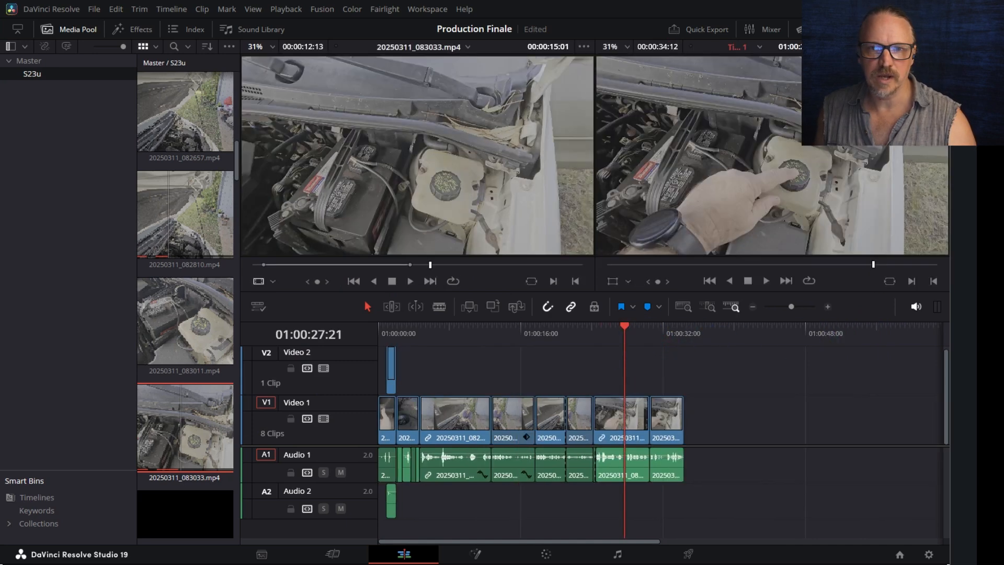
click(431, 265)
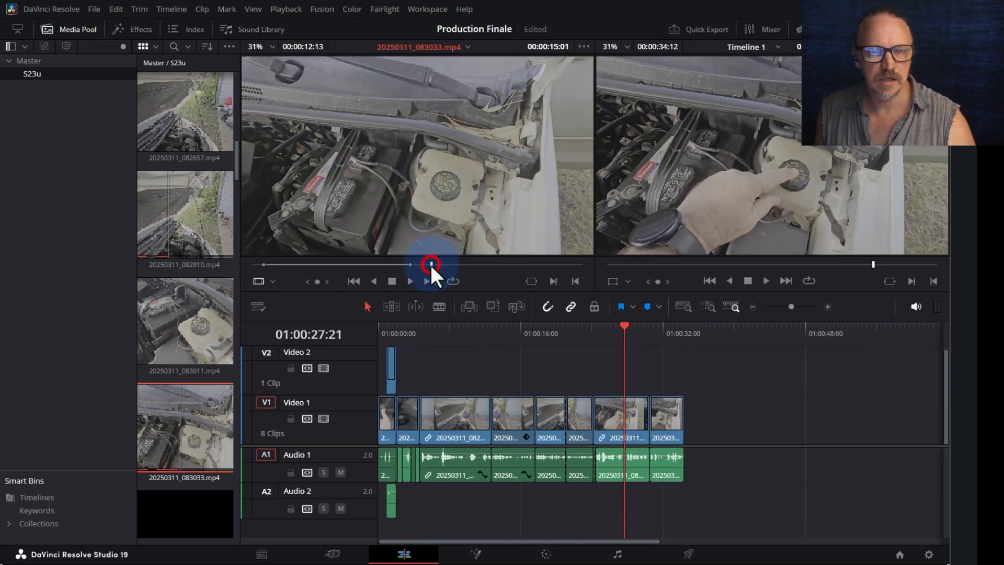
key(space)
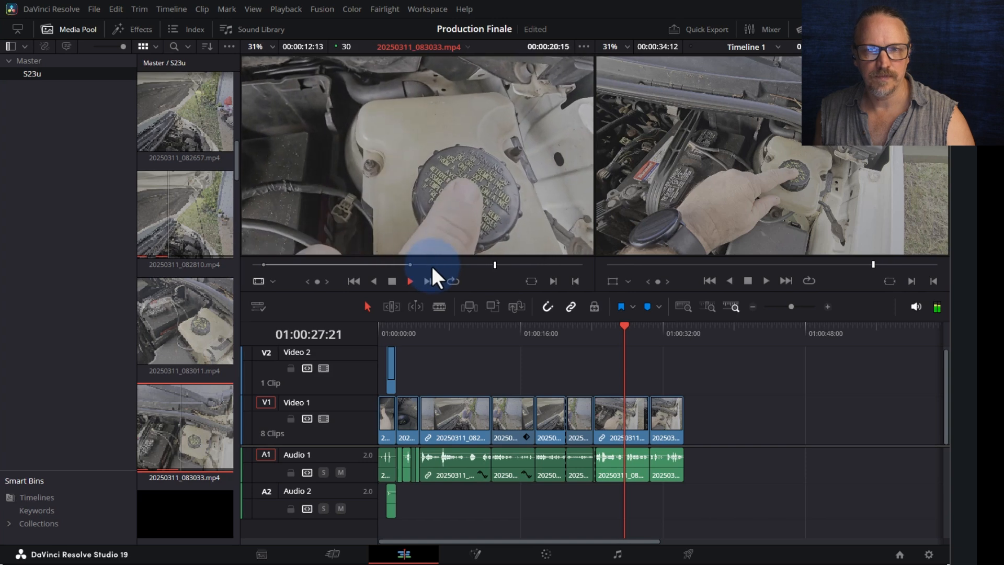
key(space)
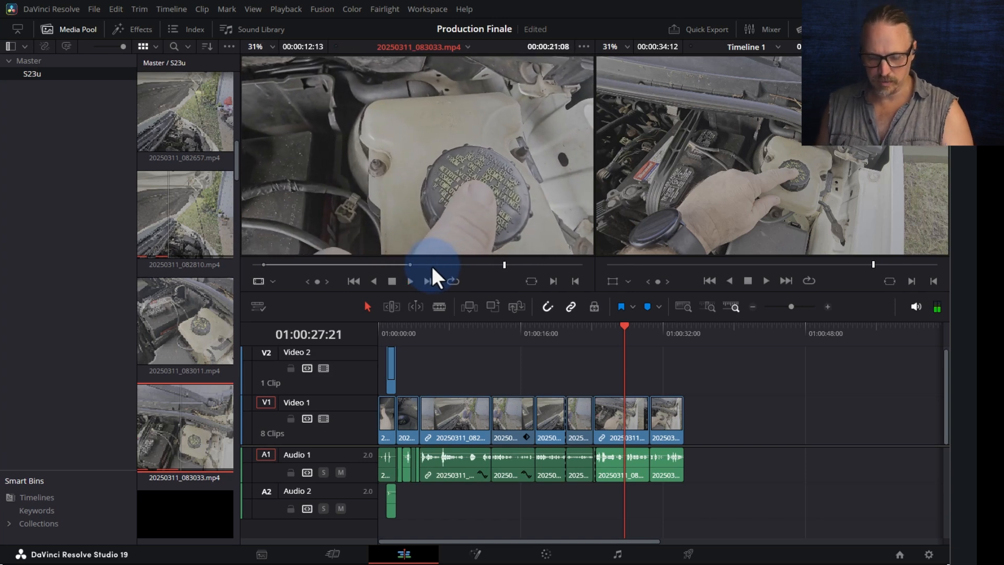
- Mark a 4-second In/Out range ending near 25:05, drop its video onto V2, and review it
key(i)
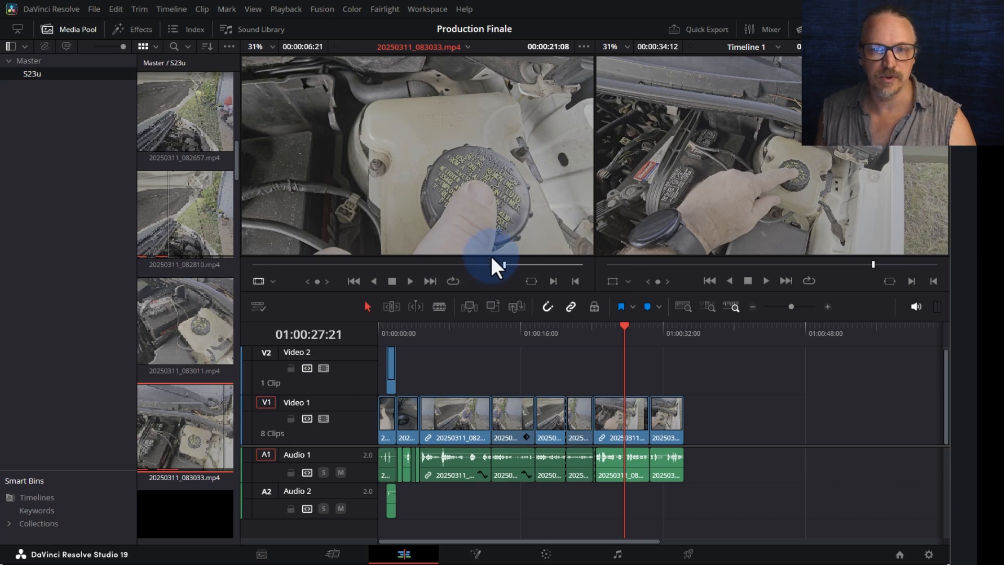
key(space)
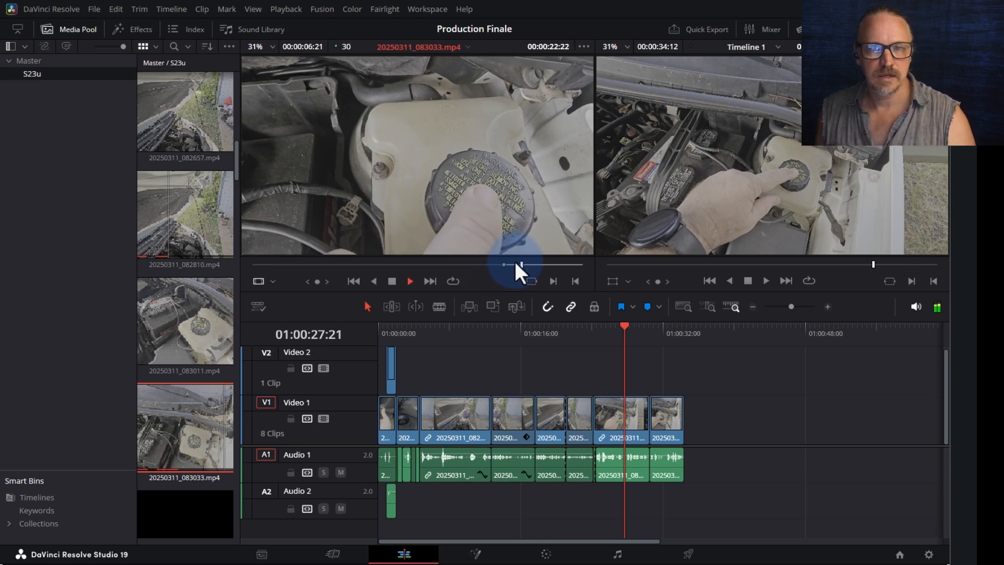
drag(541, 262, 550, 262)
key(o)
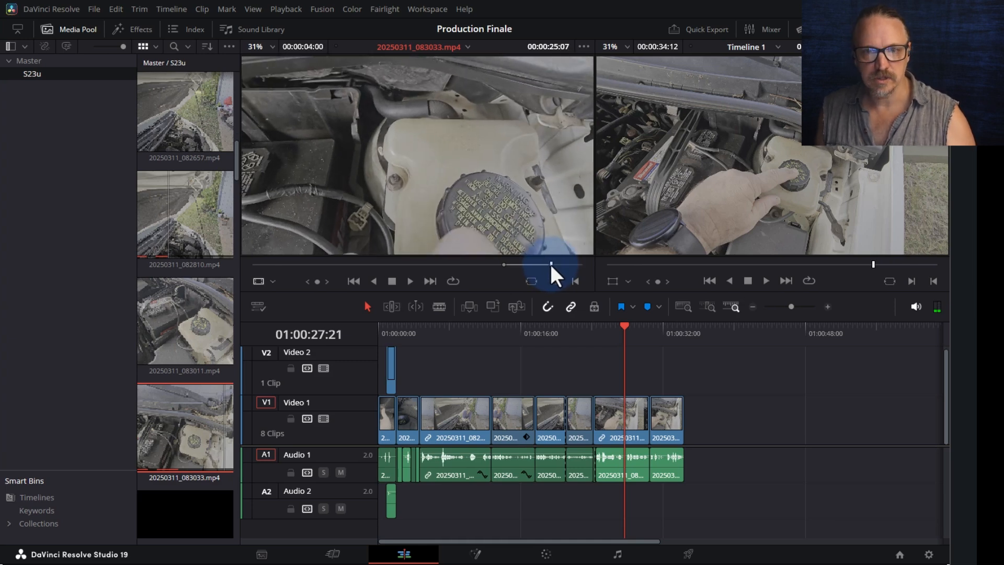
drag(403, 238, 648, 380)
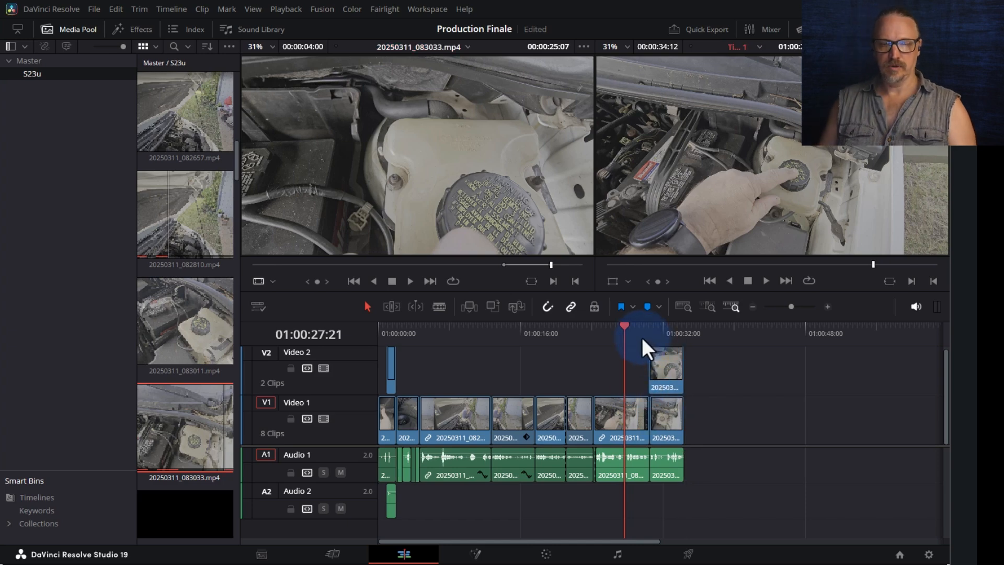
key(ctrl+equal)
key(ctrl+equal)
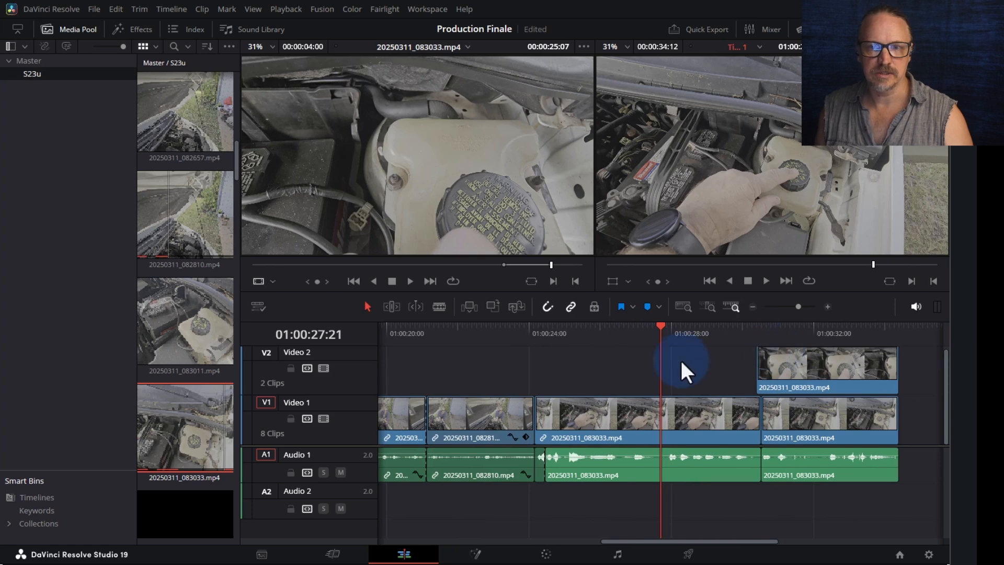
key(space)
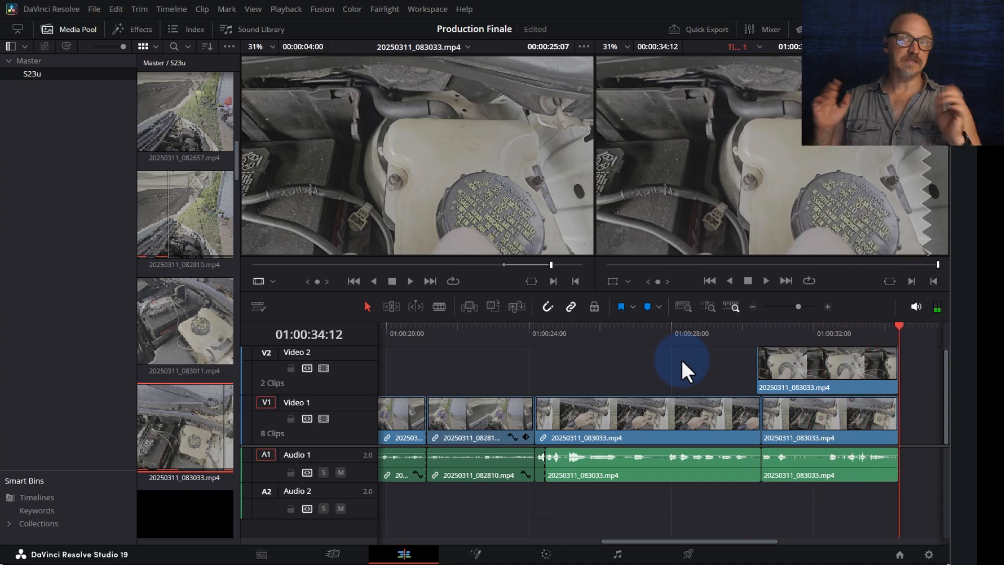
key(ctrl+minus)
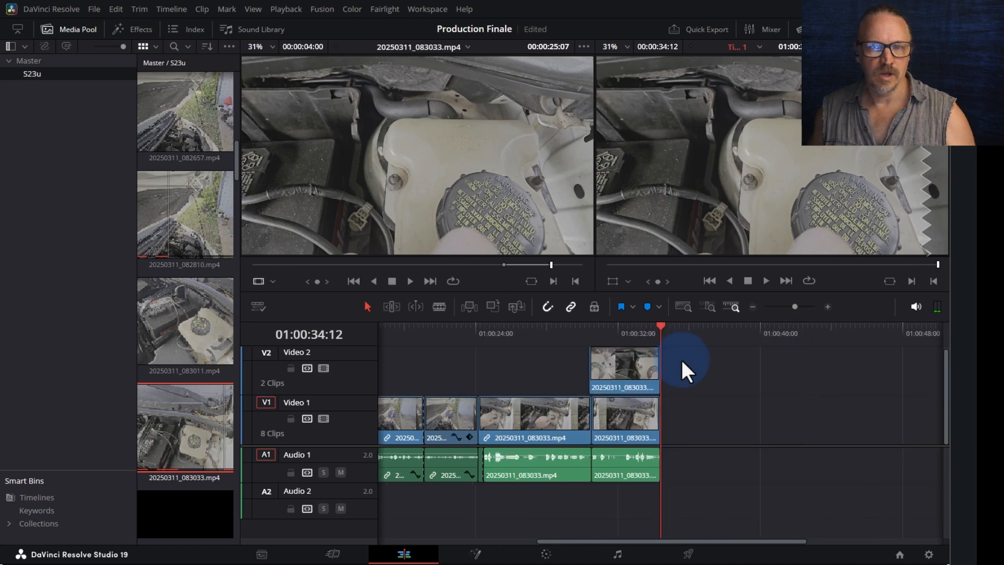
- Load 20250311_083624.mp4 in the source viewer and preview it around 15:19
scroll(159, 337, down, 5)
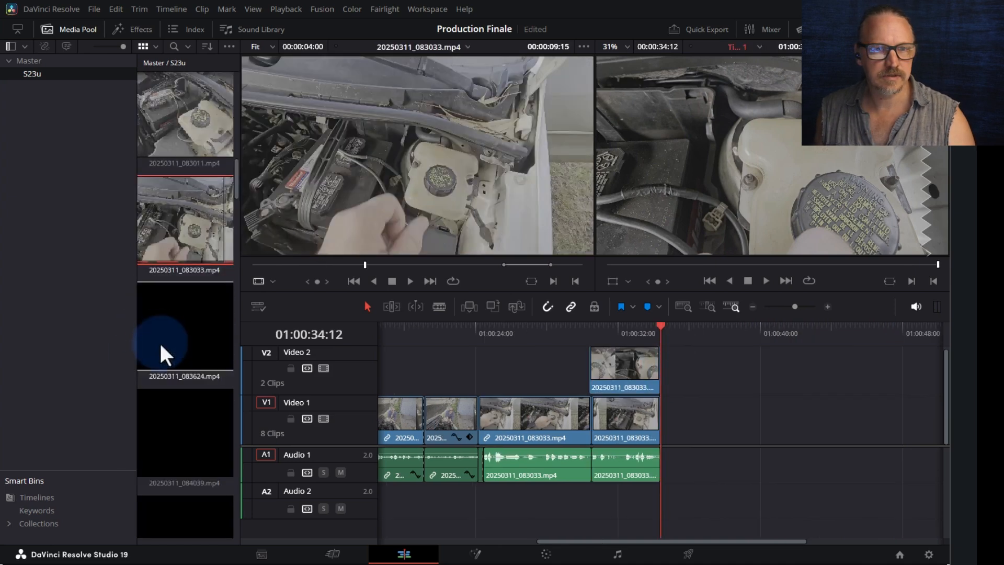
click(157, 346)
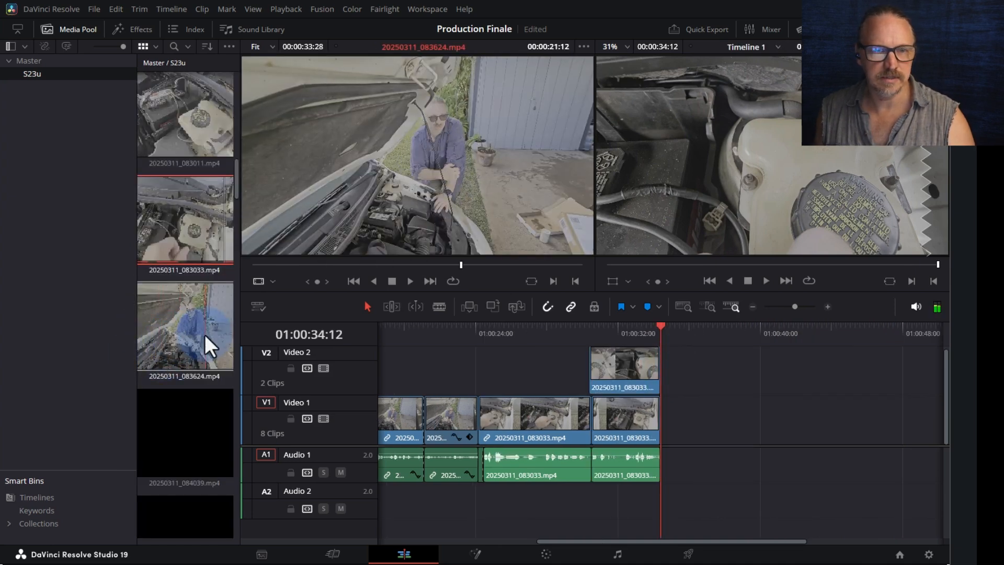
click(188, 335)
click(377, 261)
key(space)
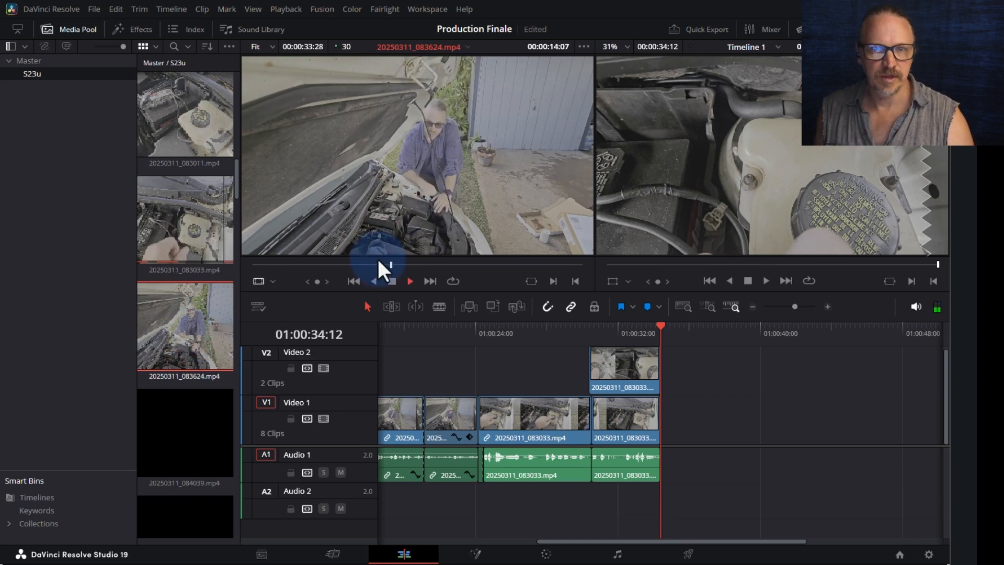
key(space)
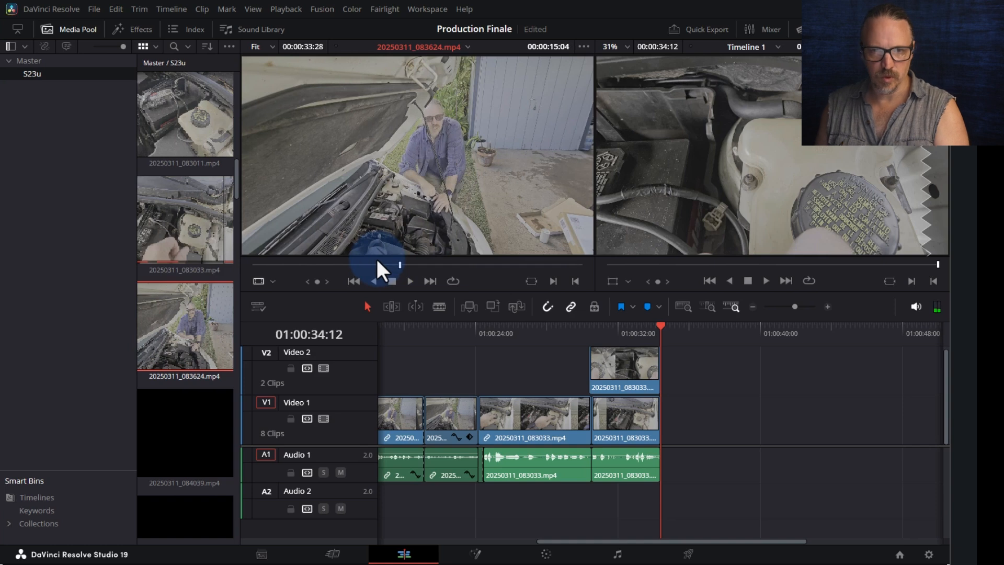
key(space)
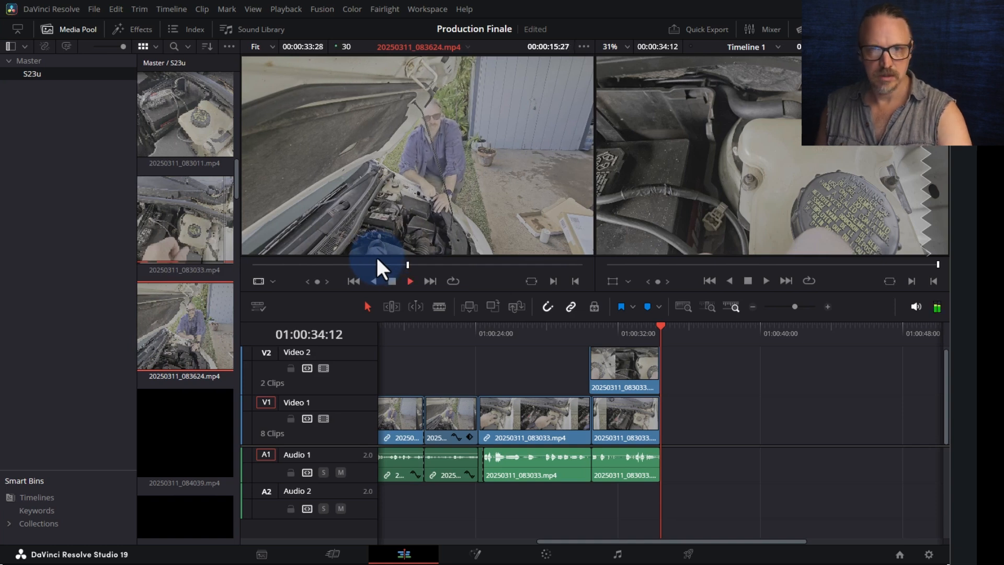
drag(411, 263, 394, 267)
- Mark In near 15:19 and Out near 28:24, then place the range after the last V1/A1 clip
key(i)
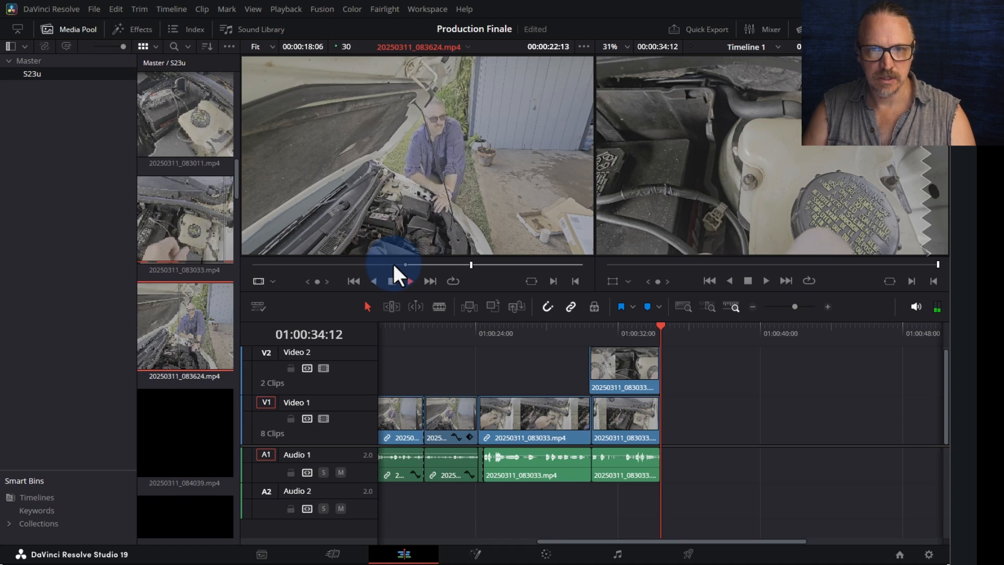
key(space)
drag(447, 264, 403, 268)
key(space)
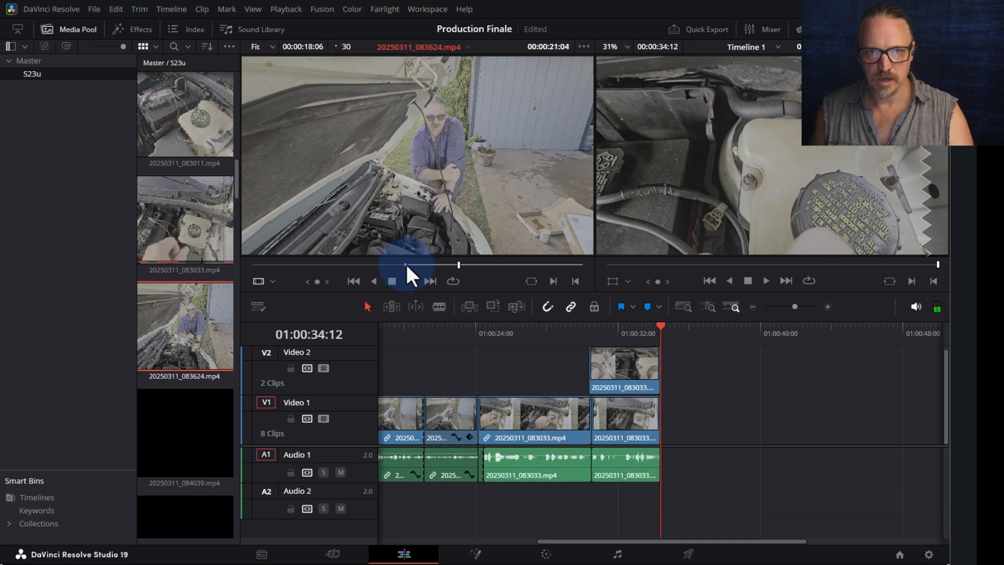
drag(458, 260, 446, 263)
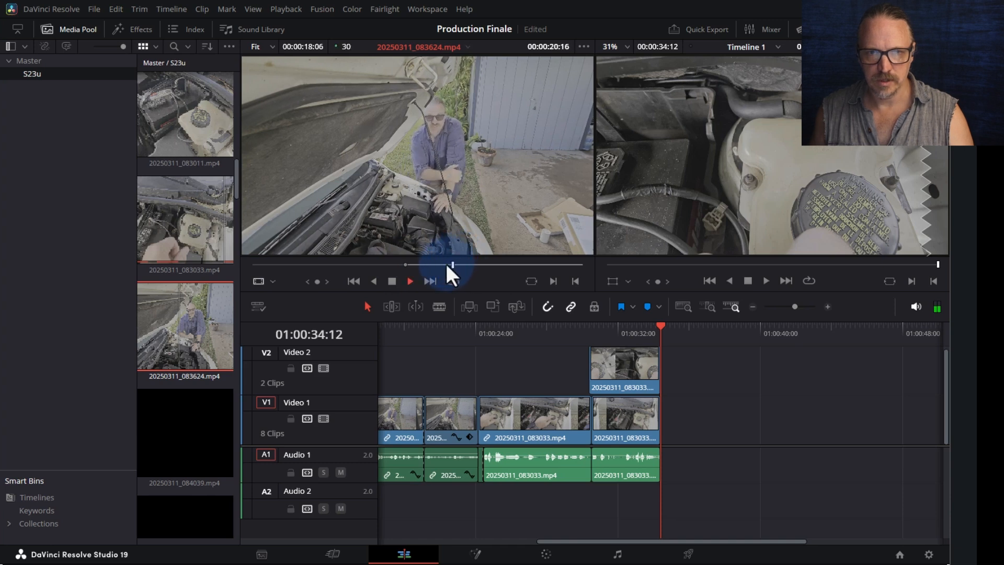
key(space)
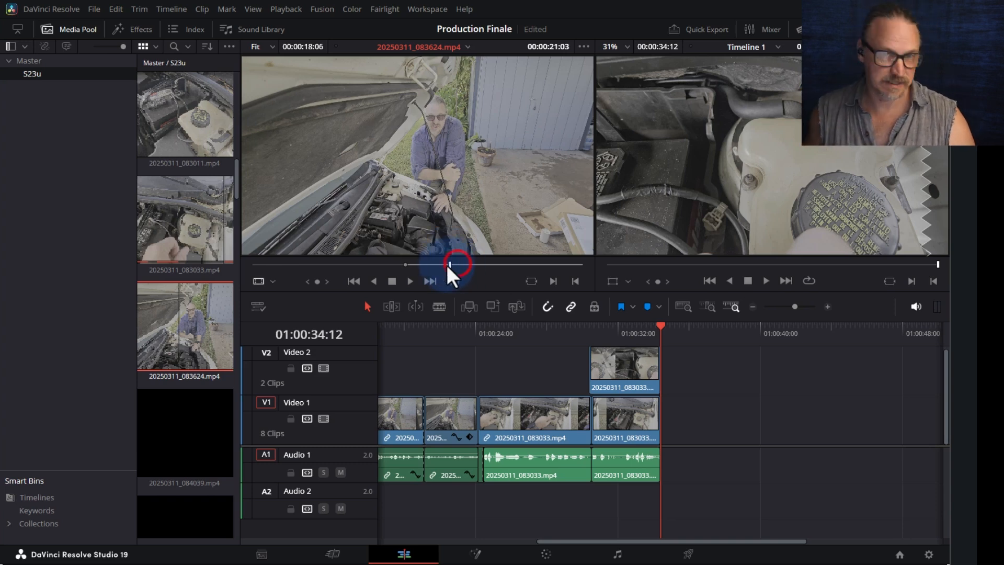
drag(420, 274, 406, 278)
key(space)
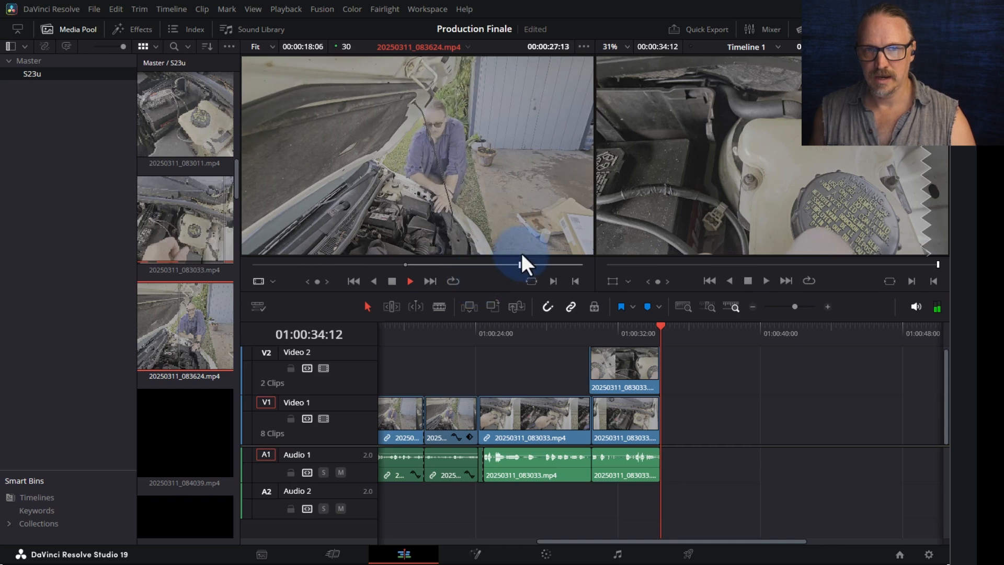
key(space)
key(o)
drag(488, 206, 710, 458)
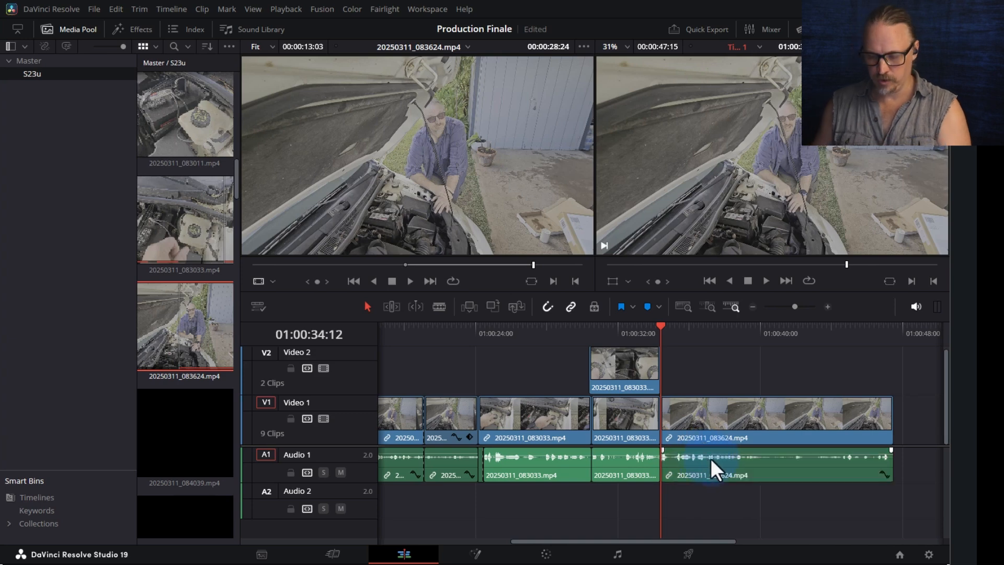
- Blade the new 083624 clip on V1/A1 at 01:00:35:00
scroll(690, 445, up, 6)
drag(708, 334, 703, 330)
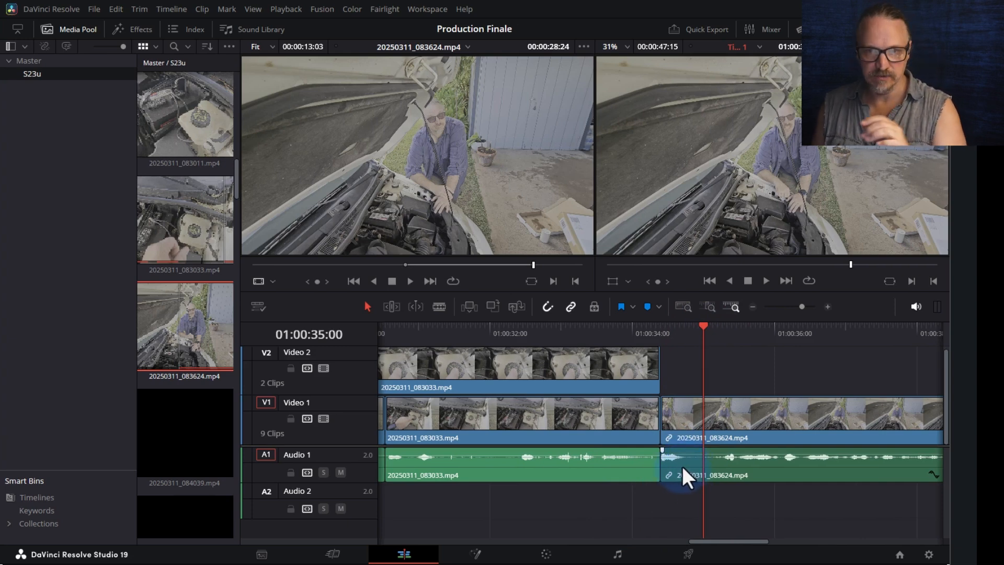
key(ctrl+b)
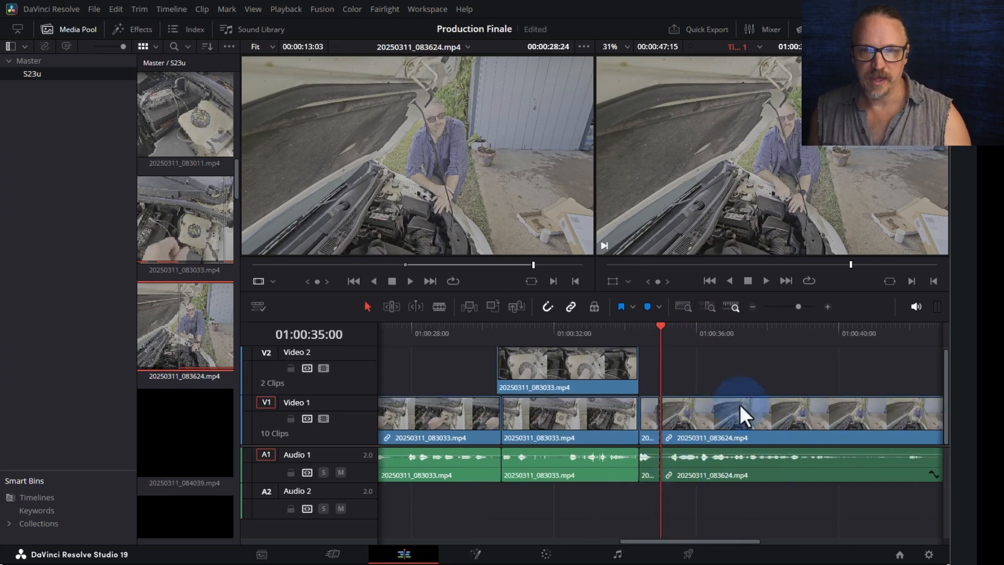
- Play and scrub the timeline between 01:00:36 and 01:00:39 to find the next cut point
drag(680, 340, 696, 333)
scroll(696, 332, up, 4)
key(space)
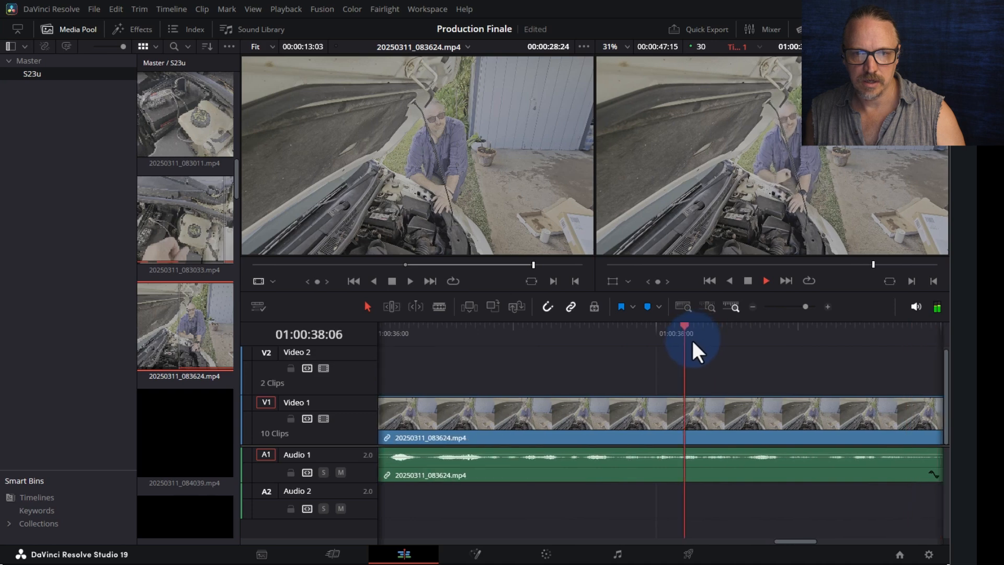
key(space)
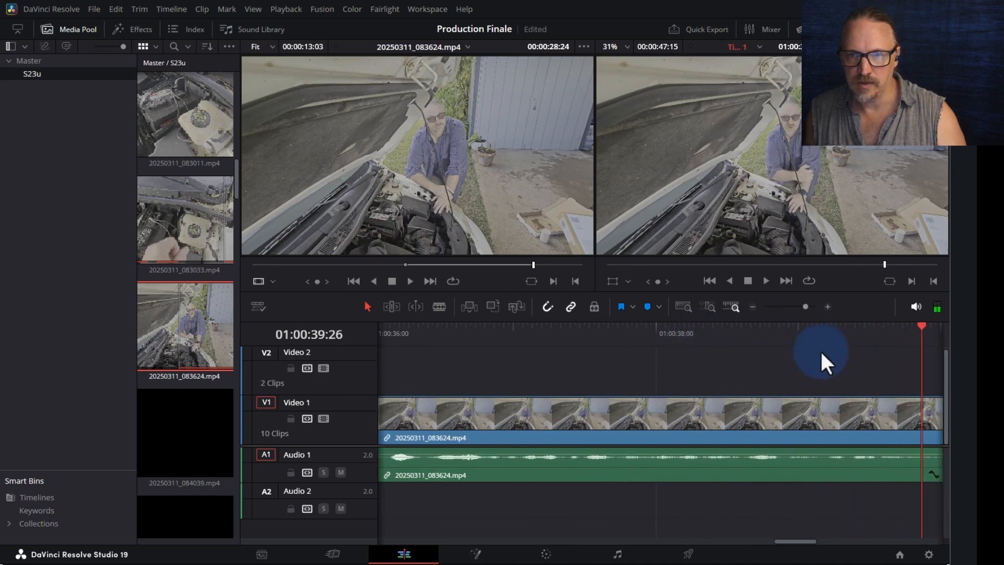
key(space)
drag(848, 332, 821, 334)
key(space)
click(827, 338)
key(space)
drag(686, 337, 566, 341)
key(ctrl+minus)
key(space)
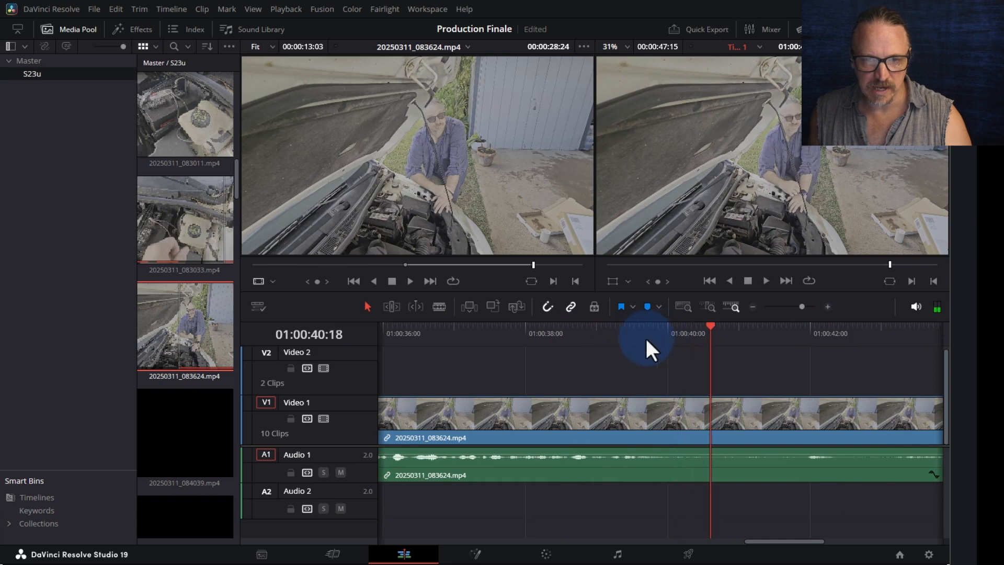
- Split the 083624 clip at 01:00:39:06, undo the stray split, and re-park near 39:03
click(577, 344)
key(space)
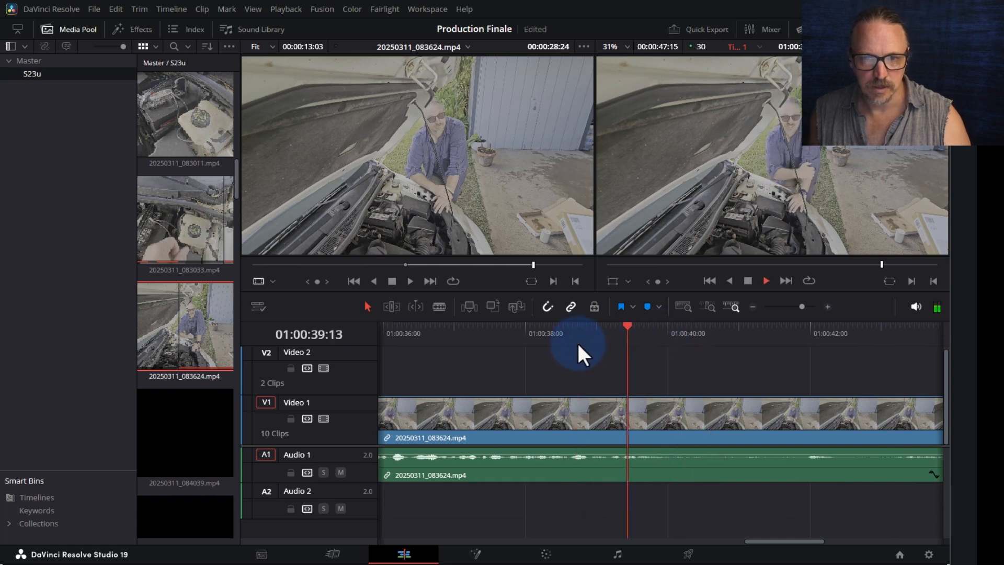
click(610, 339)
drag(610, 337, 609, 337)
click(608, 338)
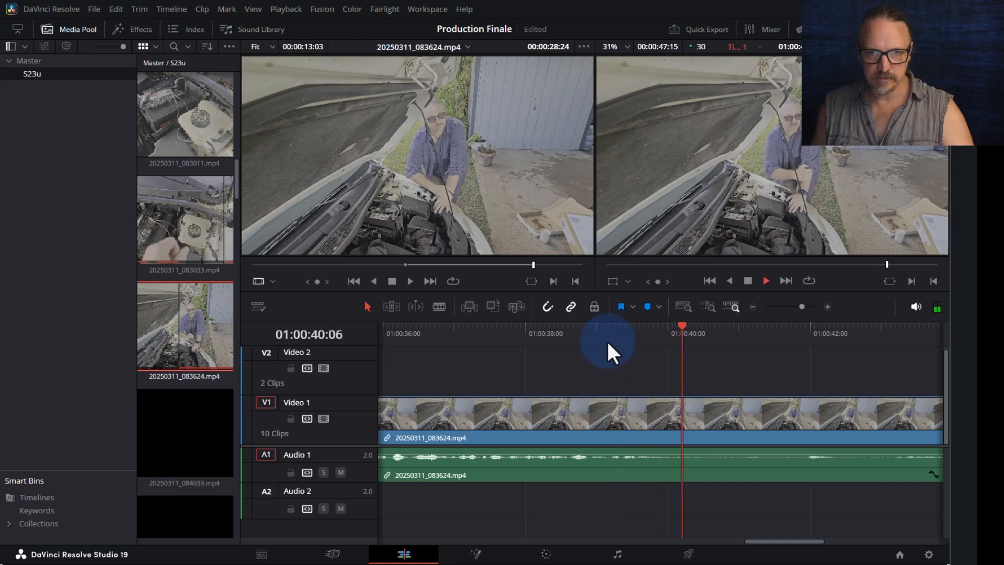
key(ctrl+b)
key(ctrl+z)
drag(616, 338, 609, 332)
- Split at 01:00:39:06, delete the section before it, and play across the junction
key(ctrl+b)
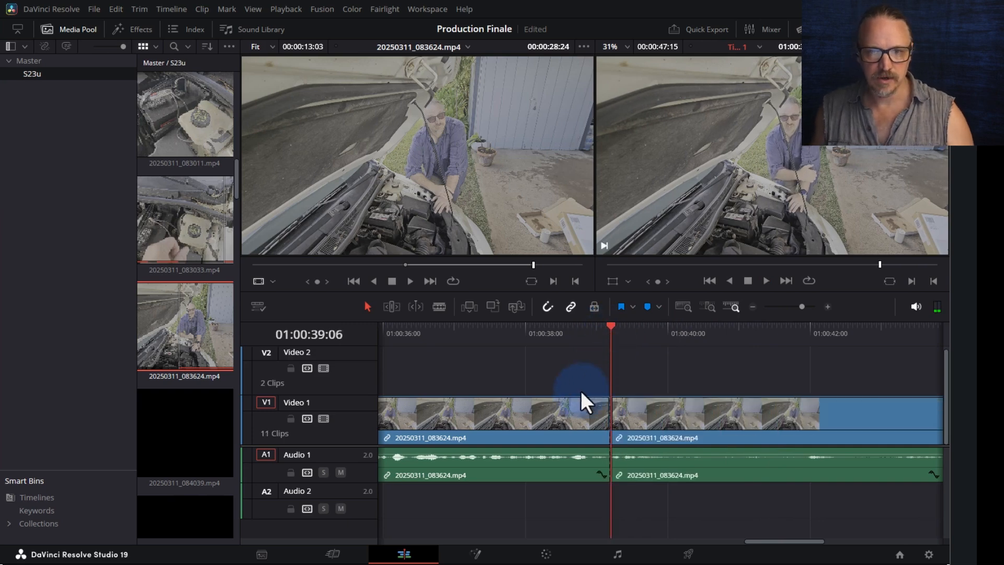
click(544, 418)
key(Delete)
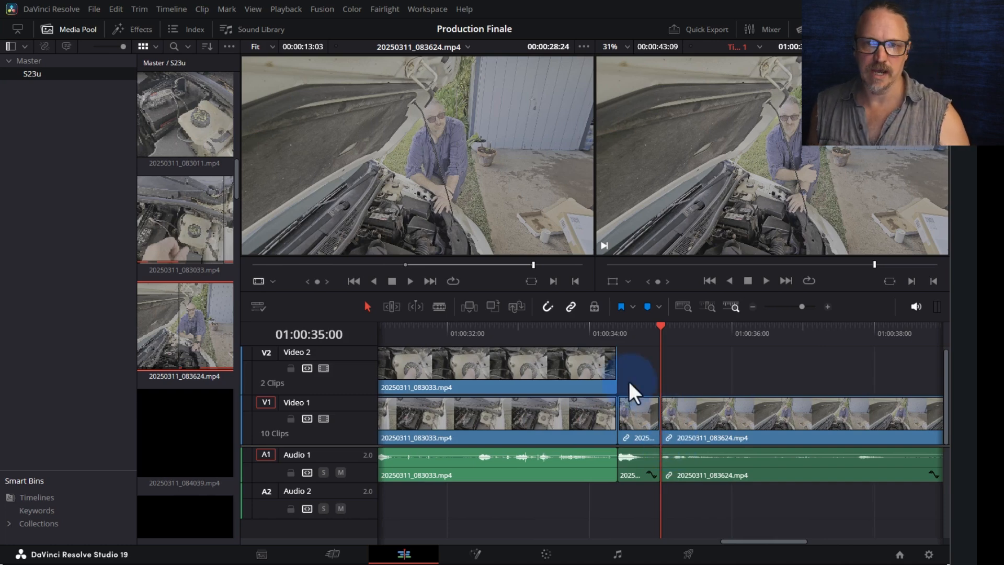
click(601, 327)
key(space)
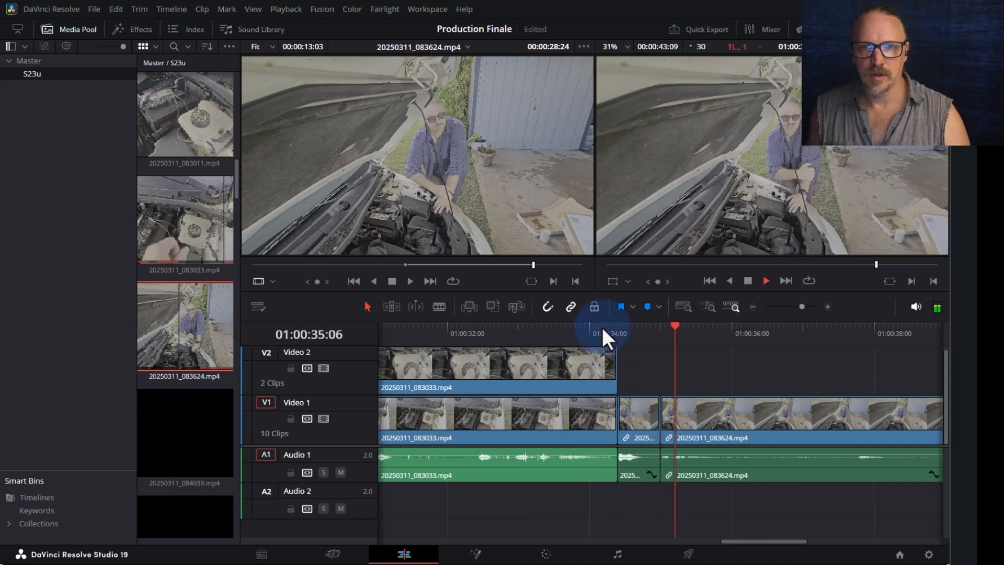
key(space)
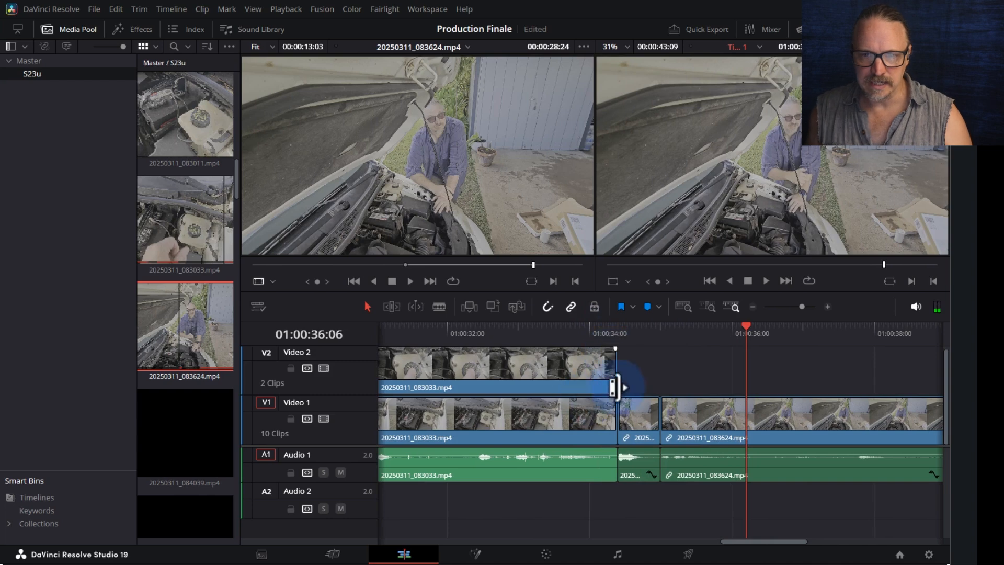
- Trim and shift the clips around the 35:00 junction to close the gap
click(667, 335)
key(ctrl+equal)
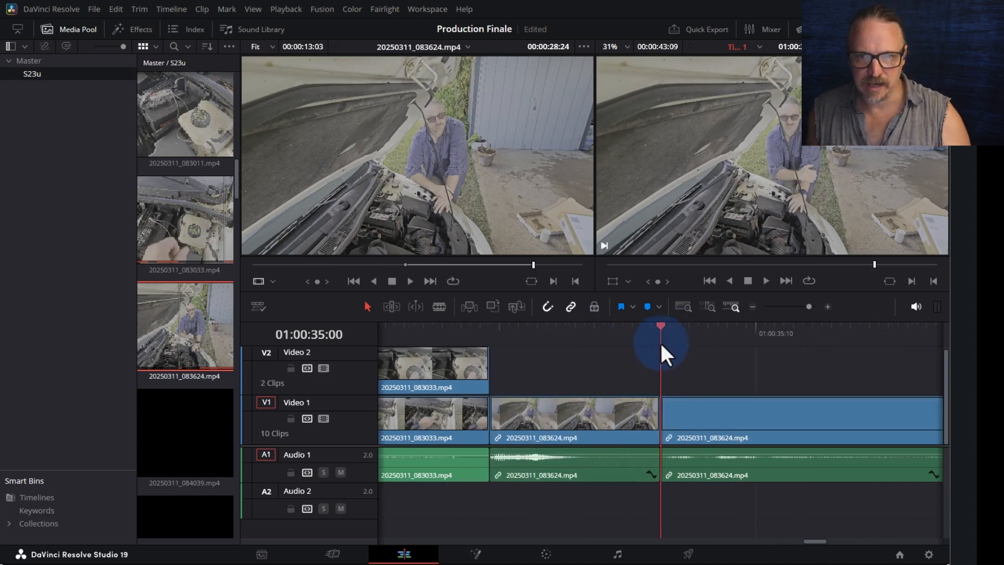
drag(668, 421, 702, 422)
drag(787, 428, 847, 435)
drag(658, 415, 738, 434)
drag(810, 430, 798, 431)
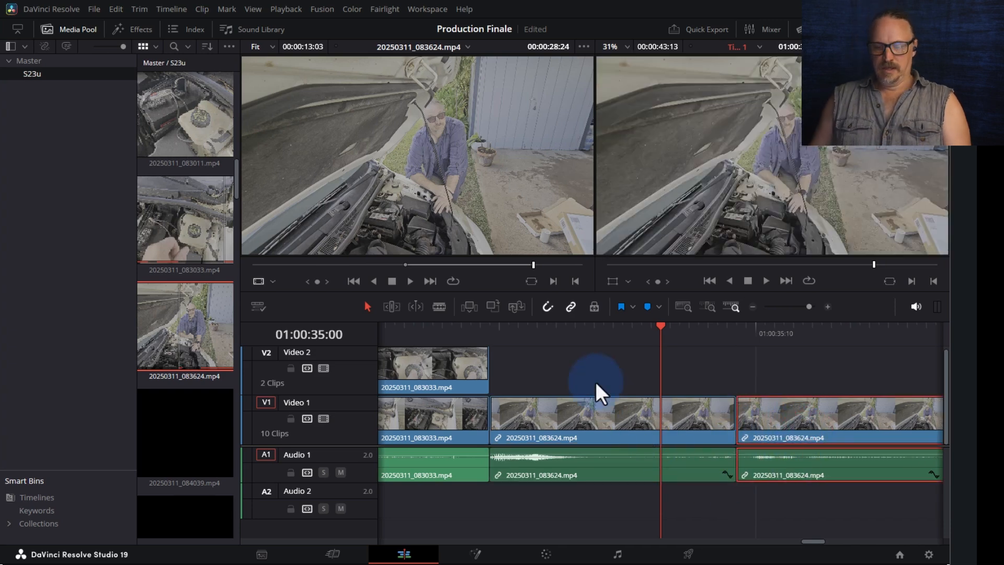
- Play back the edited junction from about 33:20, checking the A1 audio cut
scroll(594, 382, down, 2)
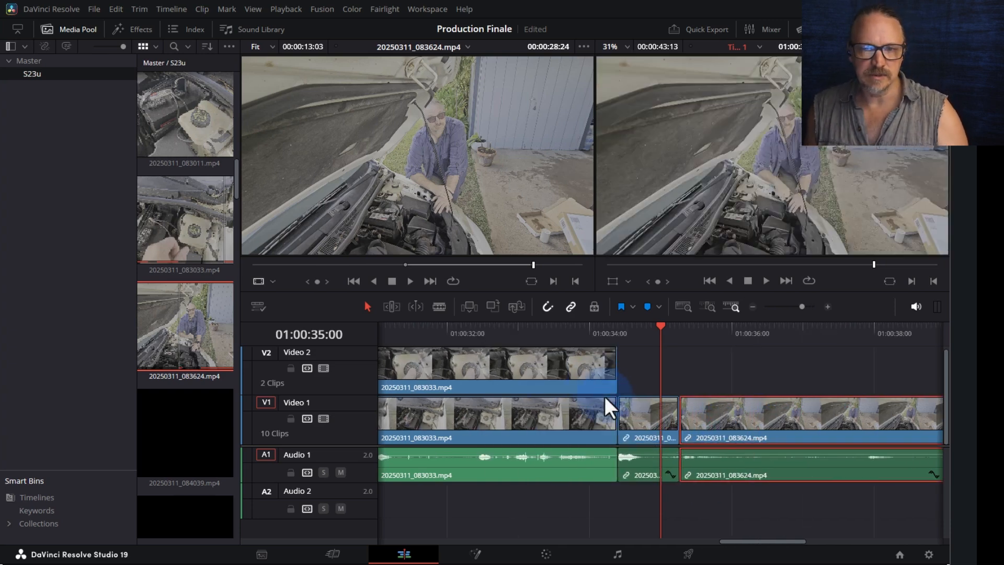
click(566, 333)
key(space)
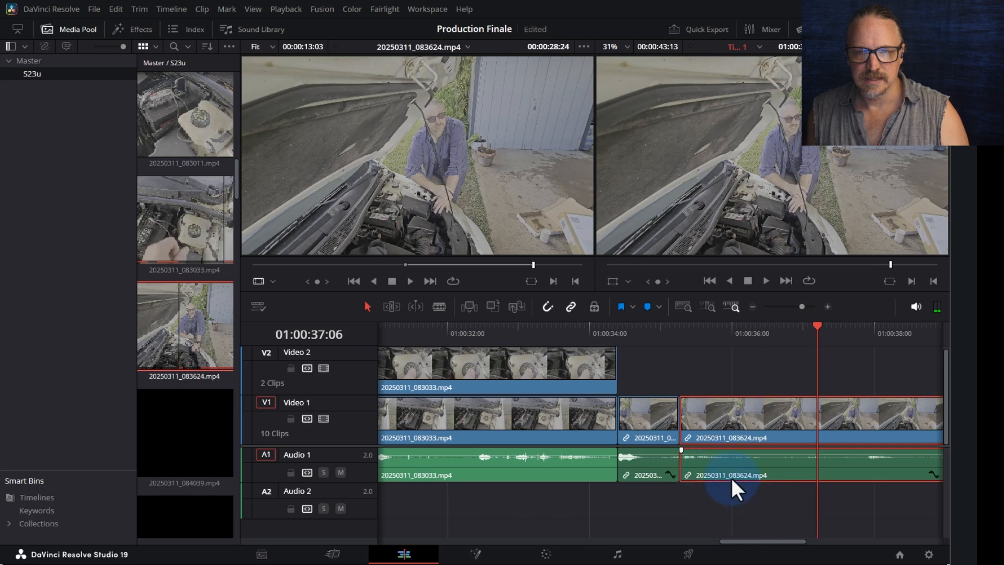
click(685, 468)
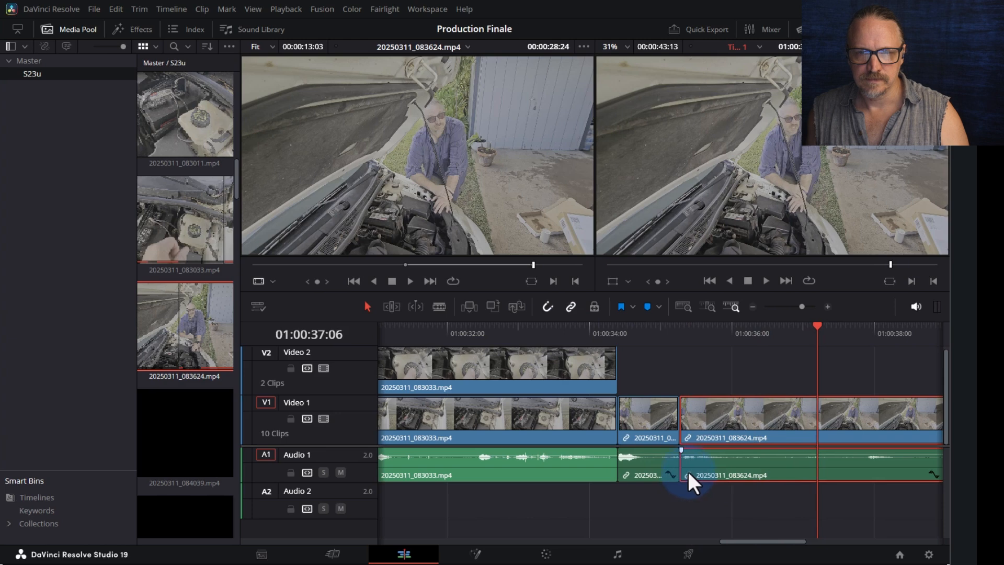
click(595, 329)
key(space)
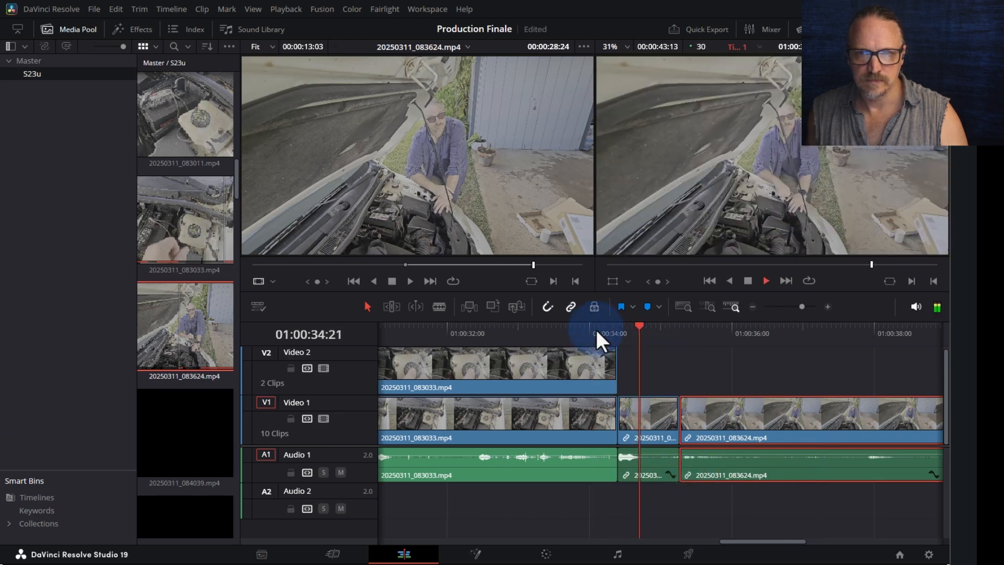
click(627, 350)
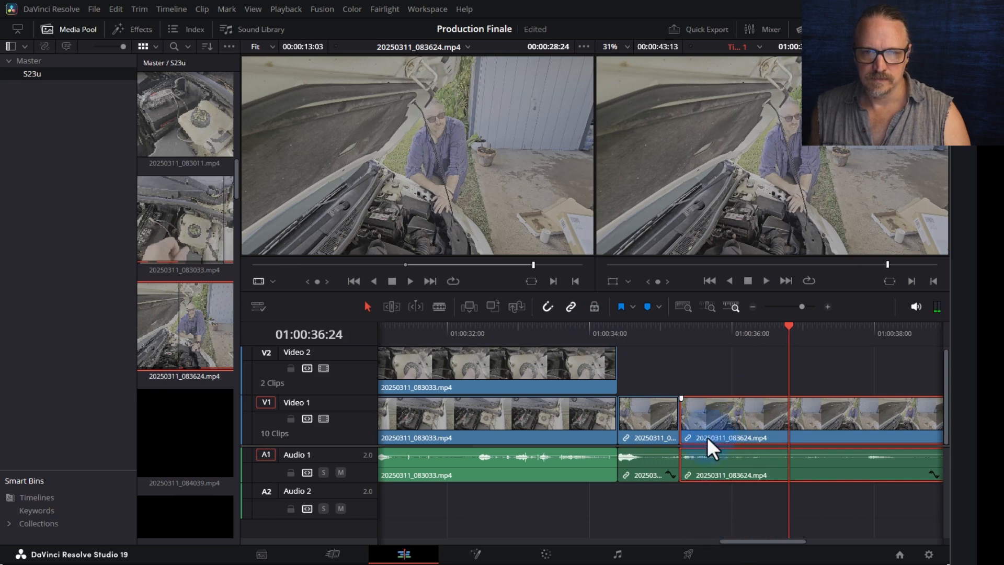
- Shorten the short V1 clip at 35:04 and delete the remaining gap so the clips join
click(682, 411)
click(671, 411)
click(668, 334)
key(ctrl+equal)
key(ctrl+equal)
key(ctrl+equal)
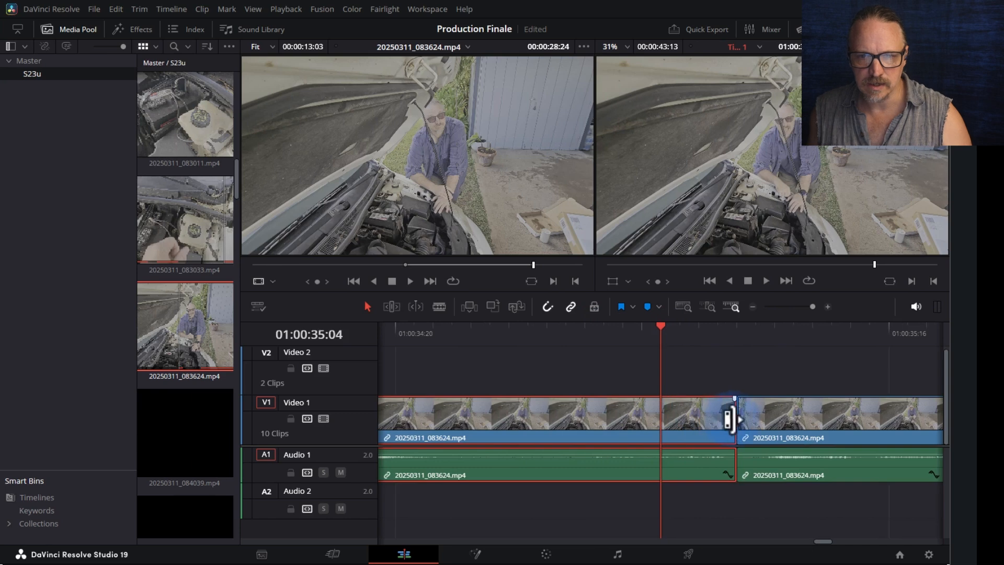
drag(728, 417, 568, 421)
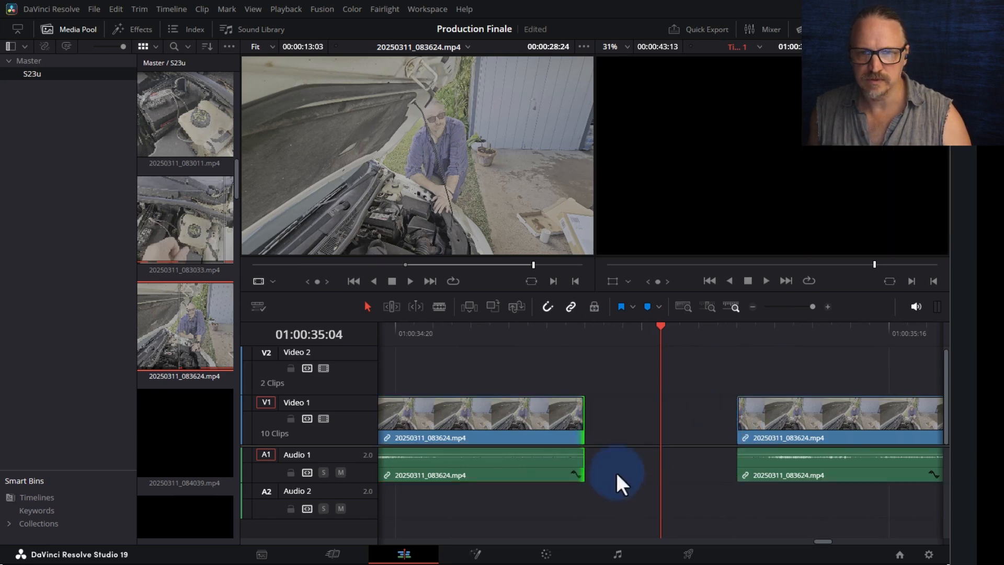
click(682, 407)
key(Delete)
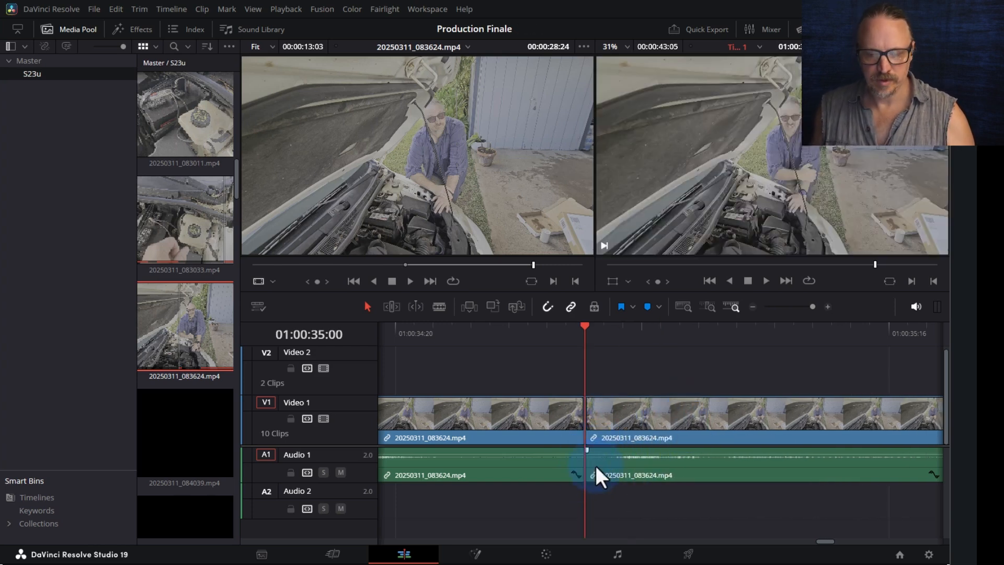
- Play back across the new junction from 01:00:34:06 and select the V2 cutaway's end
key(ctrl+minus)
key(ctrl+minus)
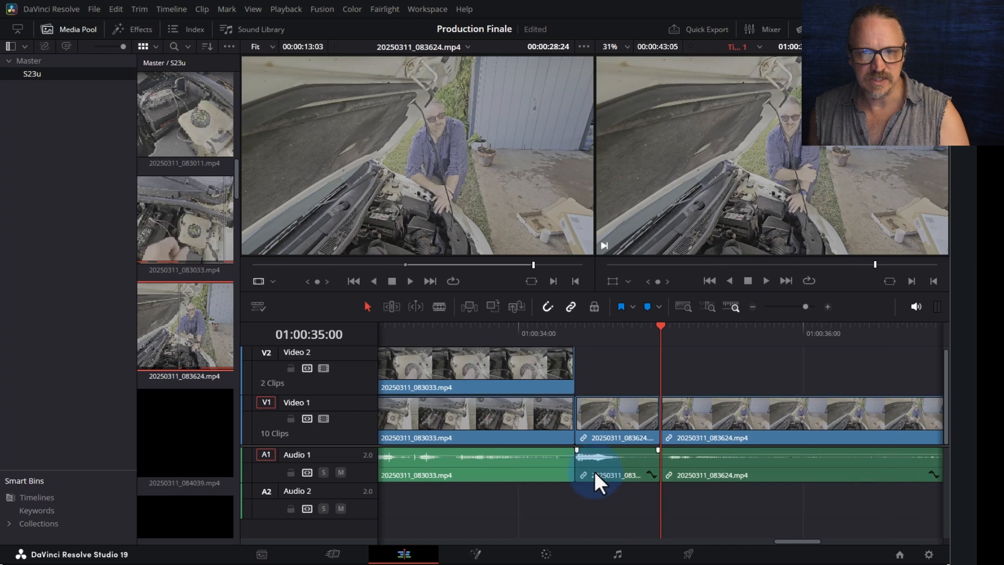
click(546, 330)
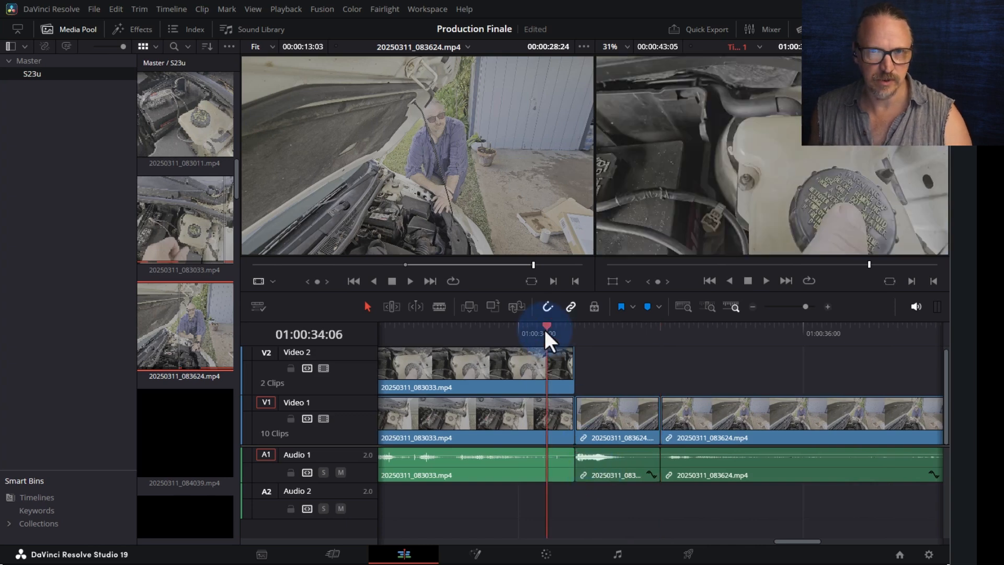
key(space)
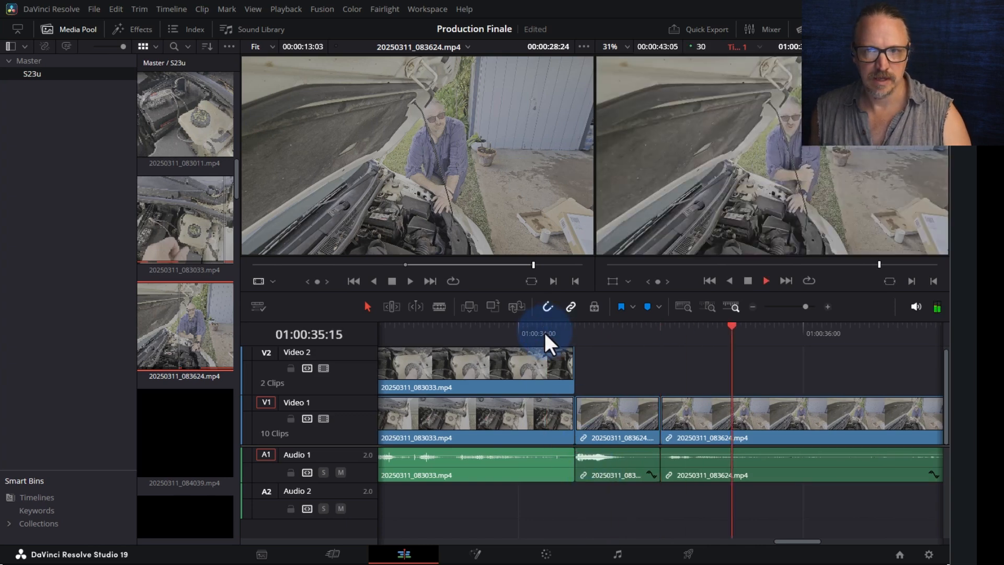
key(space)
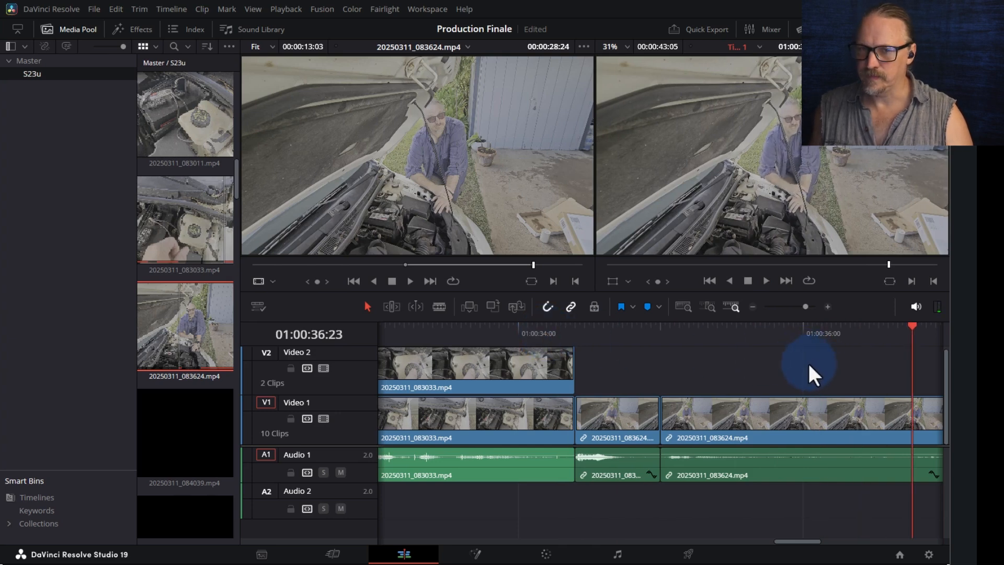
click(570, 366)
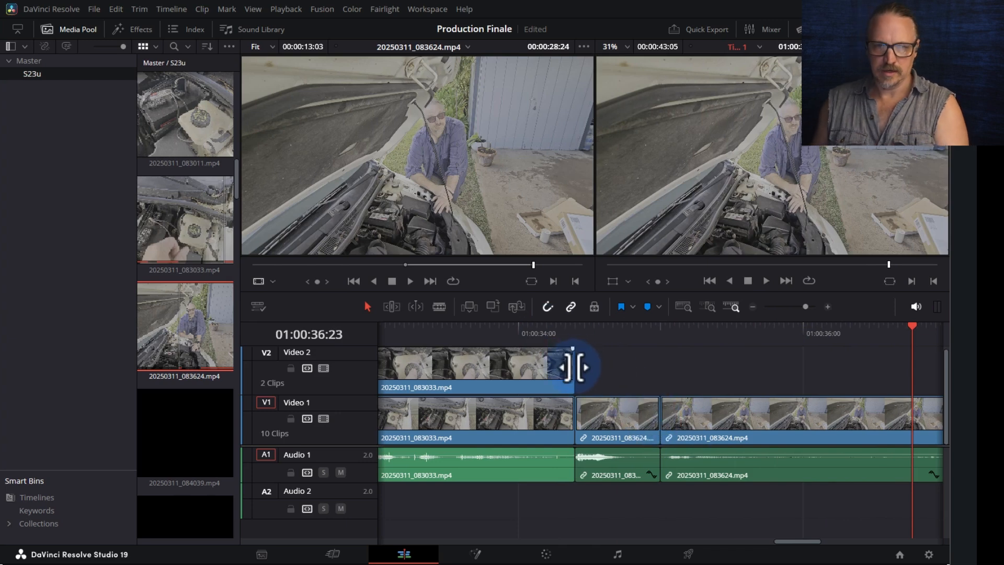
- Slide the 083033 V2 cutaway 18 frames later, extend its start earlier, and play it from 29:07
key(ctrl+minus)
key(ctrl+minus)
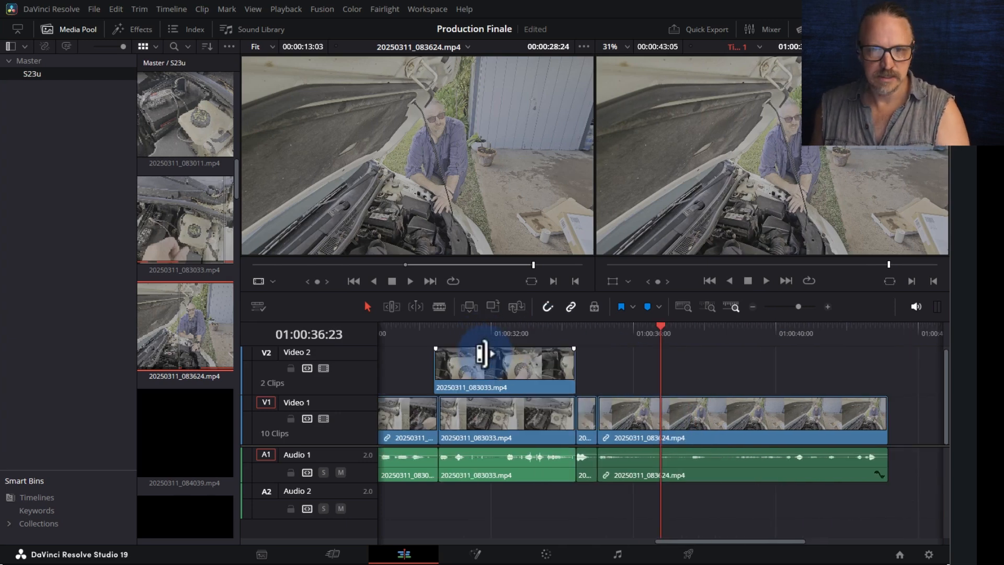
click(497, 361)
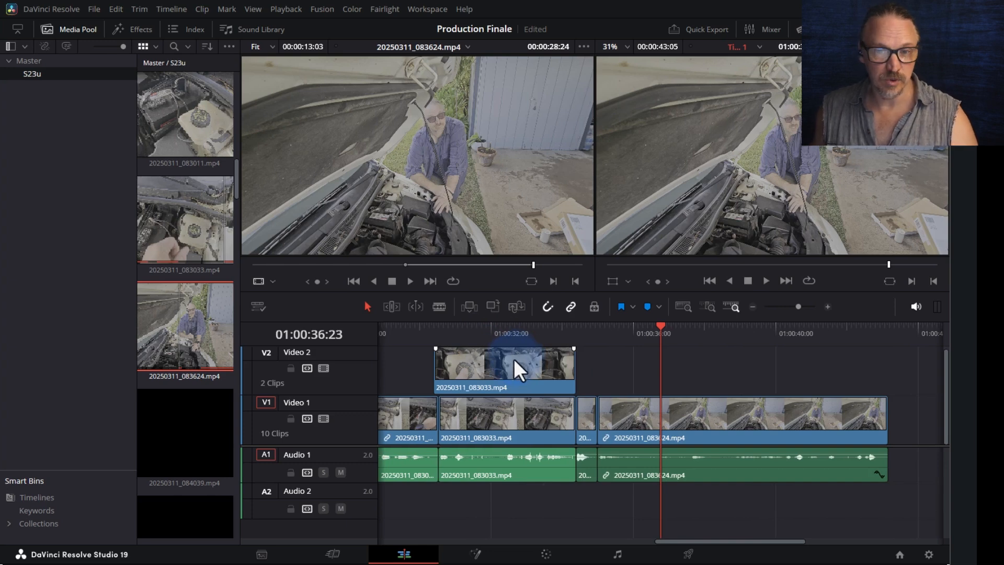
mouse_move(473, 334)
mouse_down()
mouse_move(442, 337)
mouse_move(475, 373)
mouse_move(496, 373)
mouse_up()
click(465, 368)
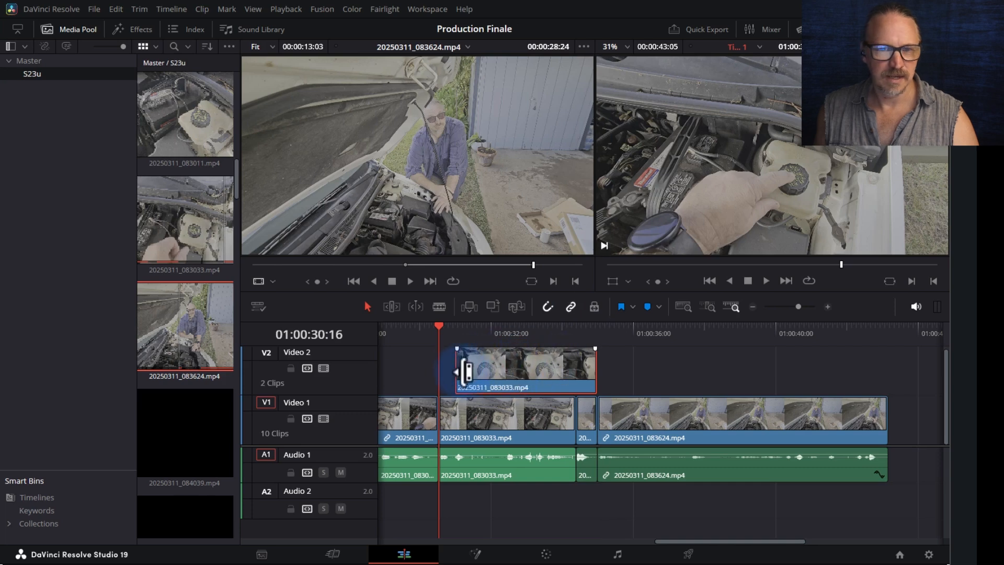
drag(463, 372, 444, 370)
click(410, 329)
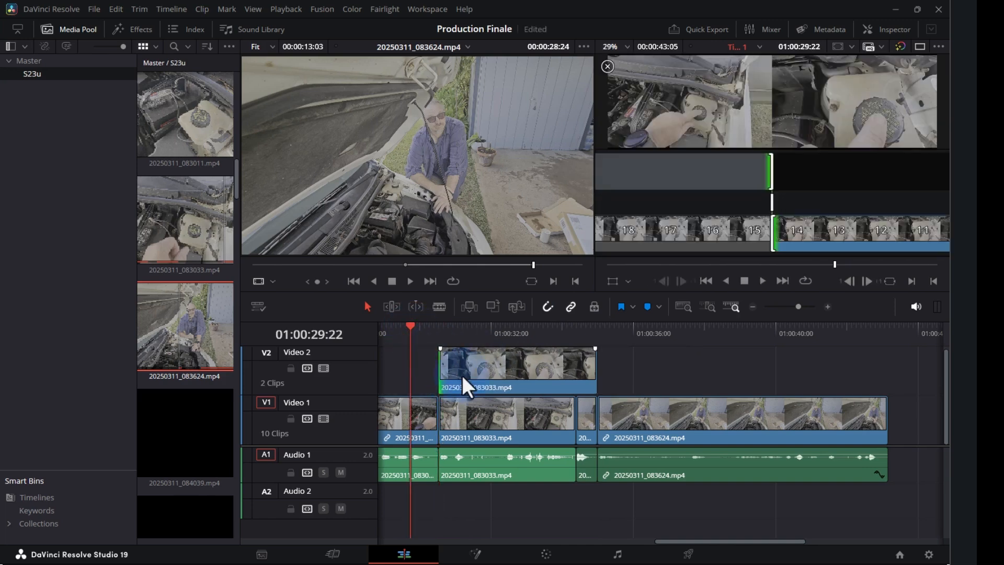
click(615, 433)
click(392, 331)
key(space)
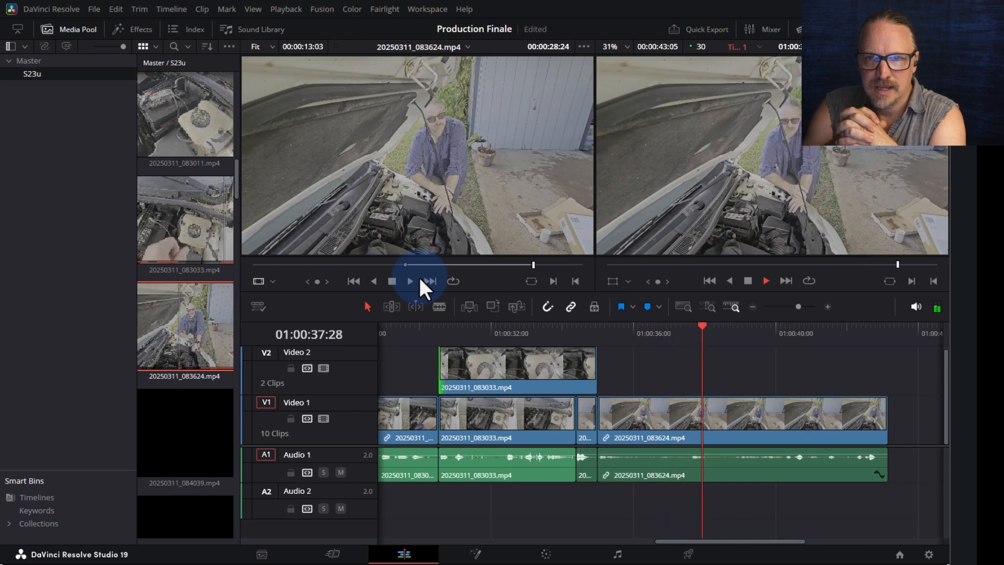
- Nudge the short sliver and 083624 clips 4 frames later on the timeline
key(space)
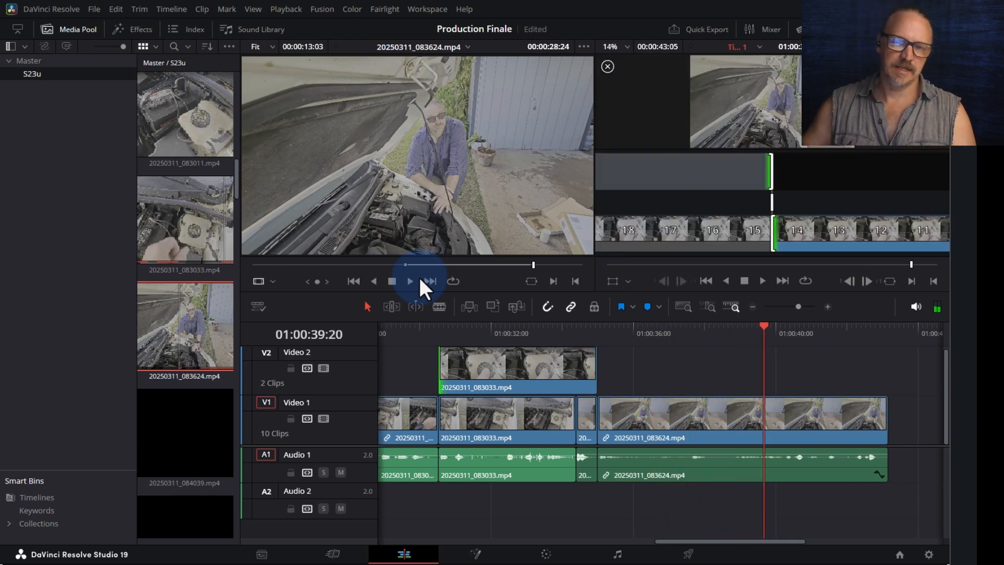
drag(679, 519, 591, 438)
click(579, 414)
drag(612, 491, 588, 418)
key(ctrl+equal)
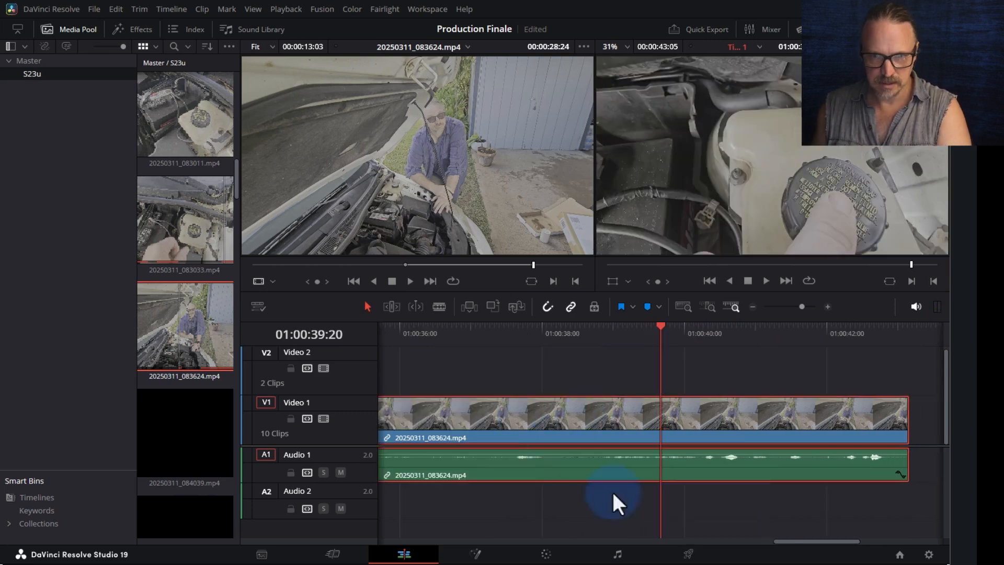
drag(791, 538, 745, 538)
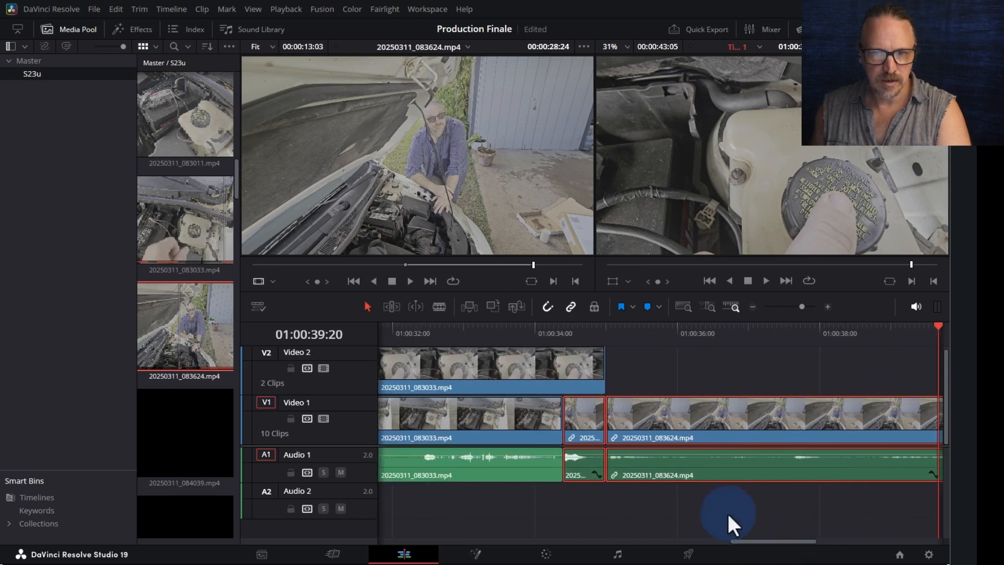
drag(594, 419, 569, 425)
- Extend the A1 audio after the 083033 clip to match the V1 cut, then review the junction
click(559, 425)
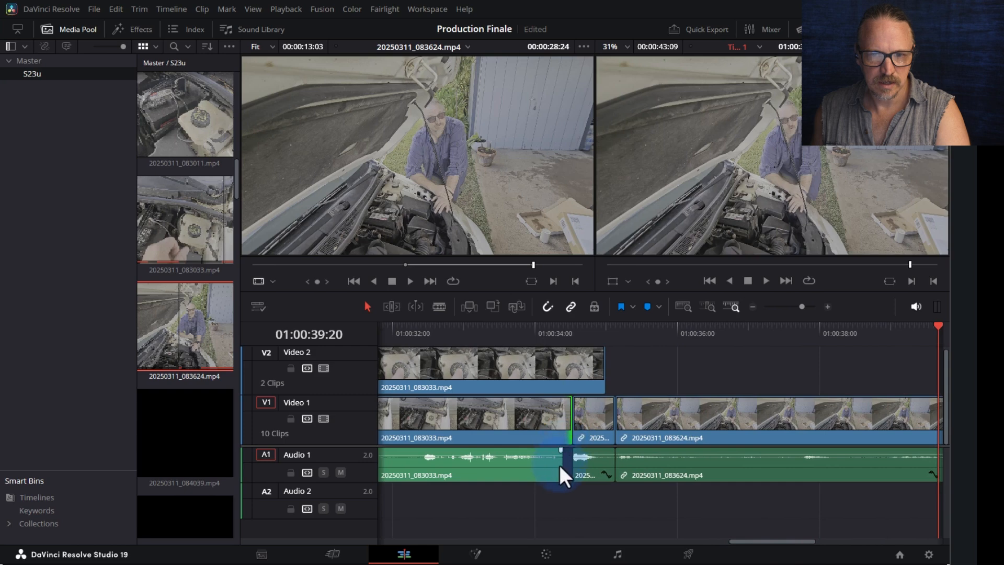
drag(560, 466, 571, 466)
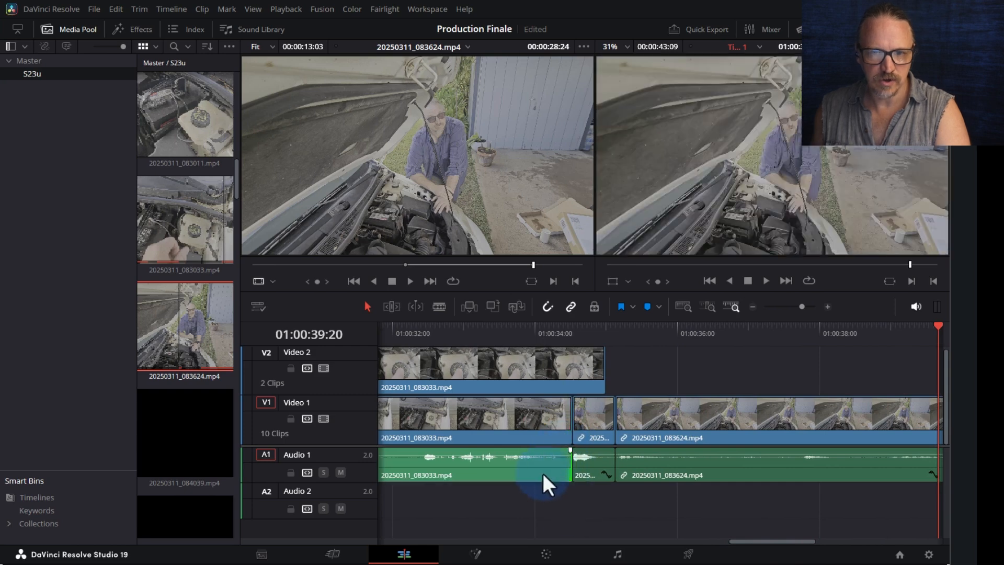
click(403, 341)
key(ctrl+minus)
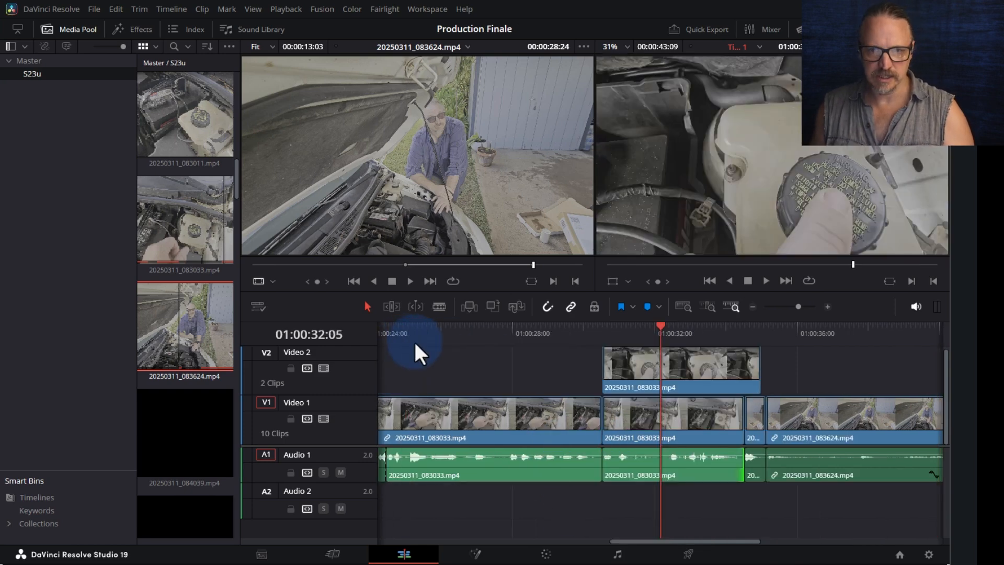
key(slash)
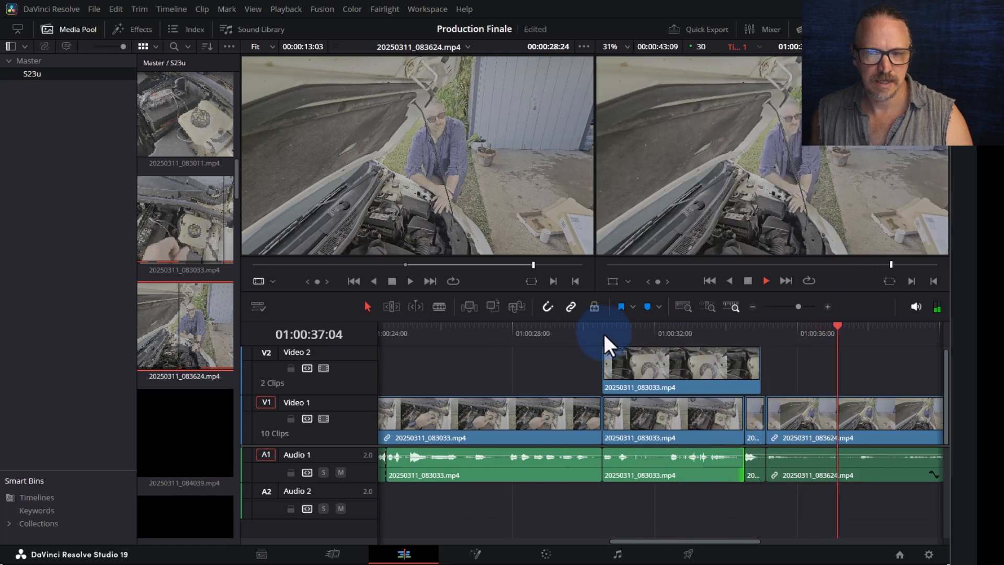
key(space)
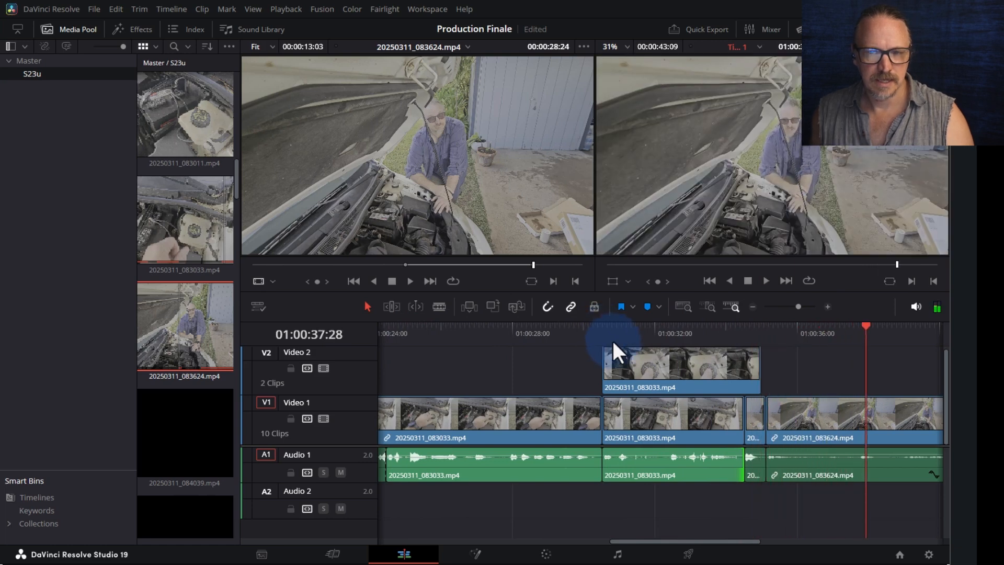
- Delete the short sliver clip and slide 083624 left against 083033
click(751, 472)
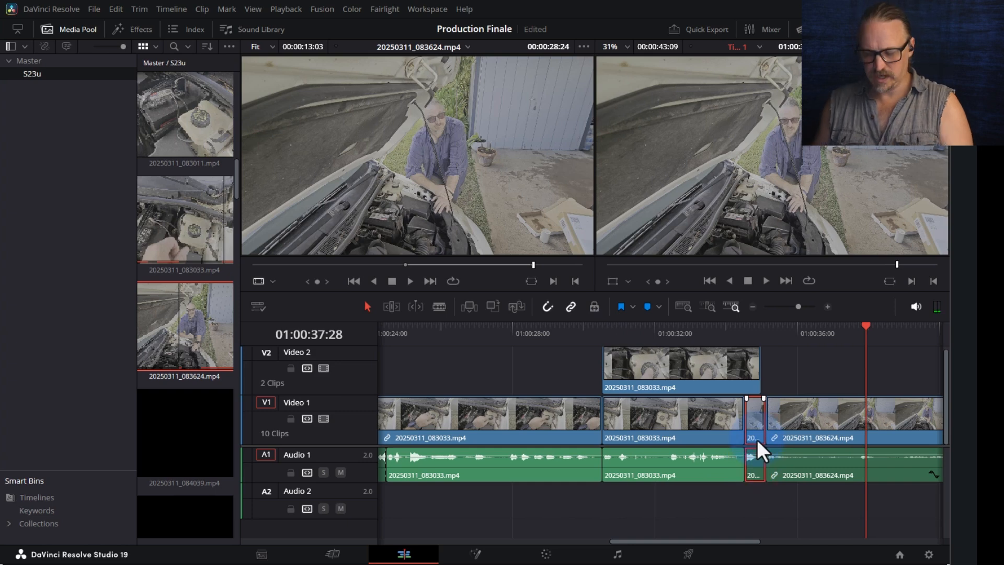
key(BackSpace)
drag(803, 431, 777, 430)
- Review the cutaway from 01:00:29:22, undo the sliver deletion, and replay the junction
click(574, 326)
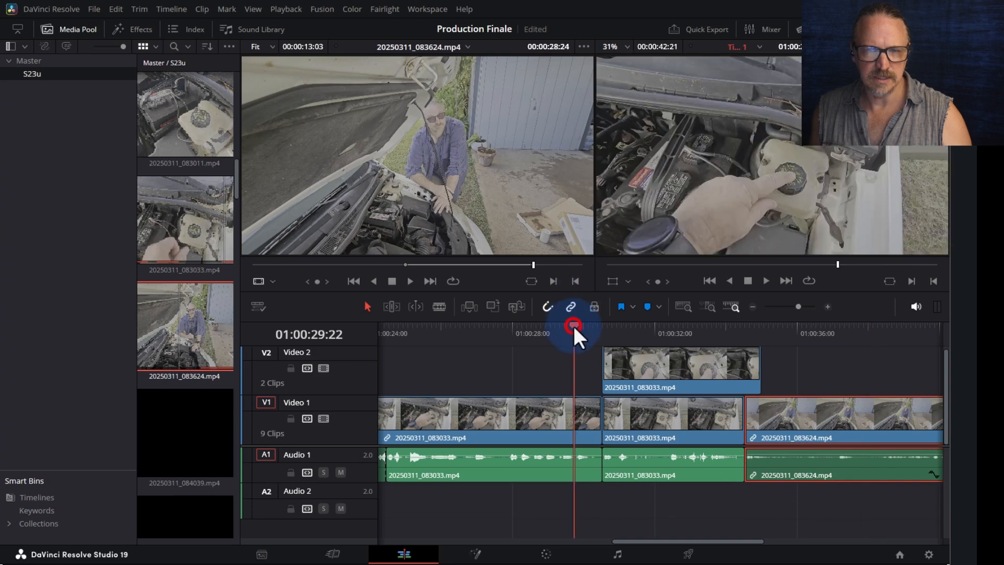
key(space)
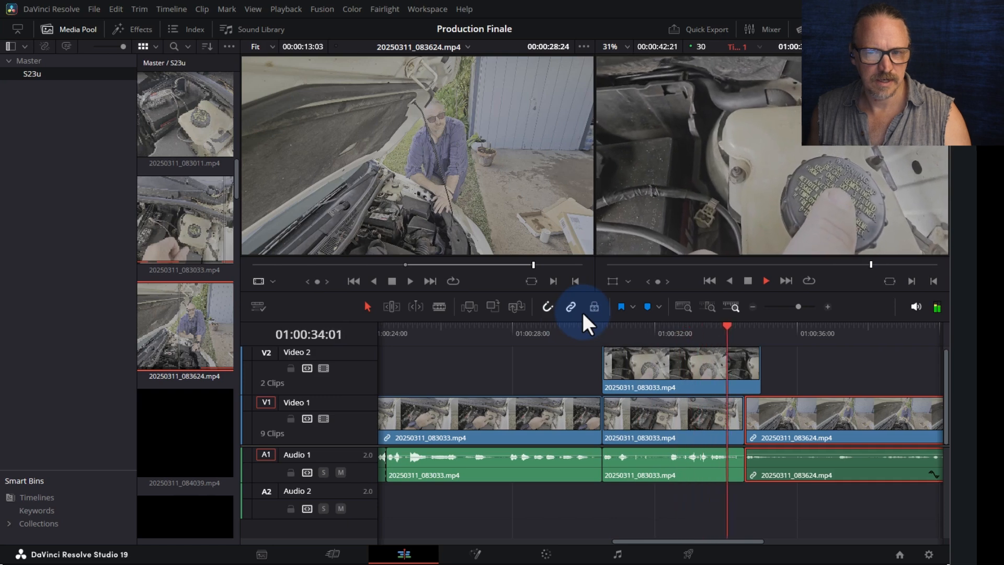
key(space)
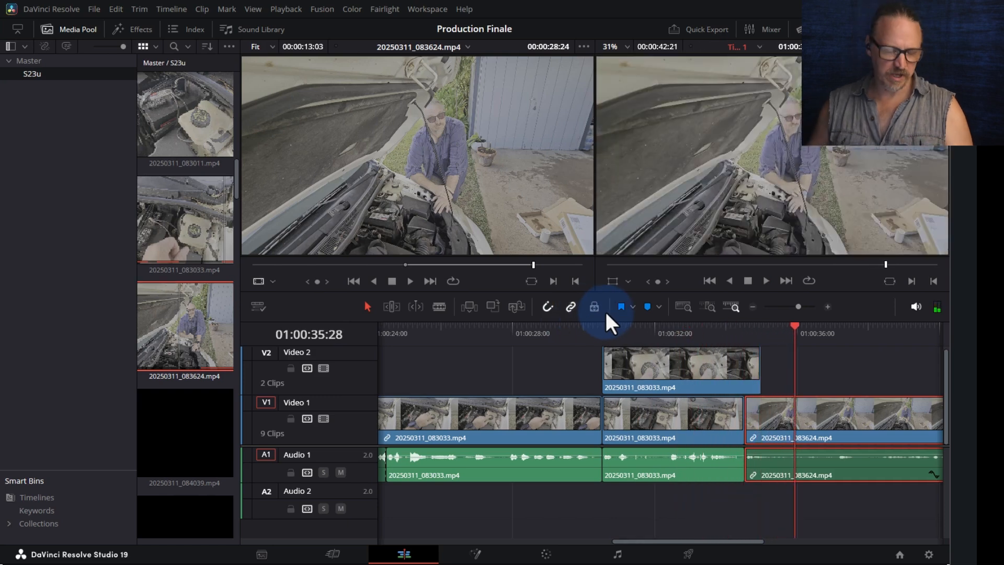
key(ctrl+z)
key(ctrl+z)
key(ctrl+z)
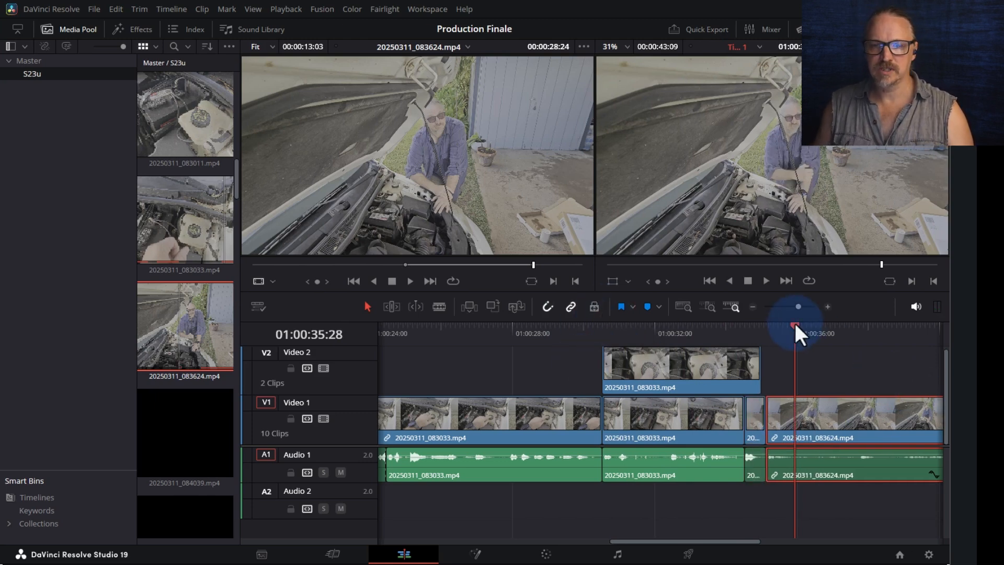
click(755, 456)
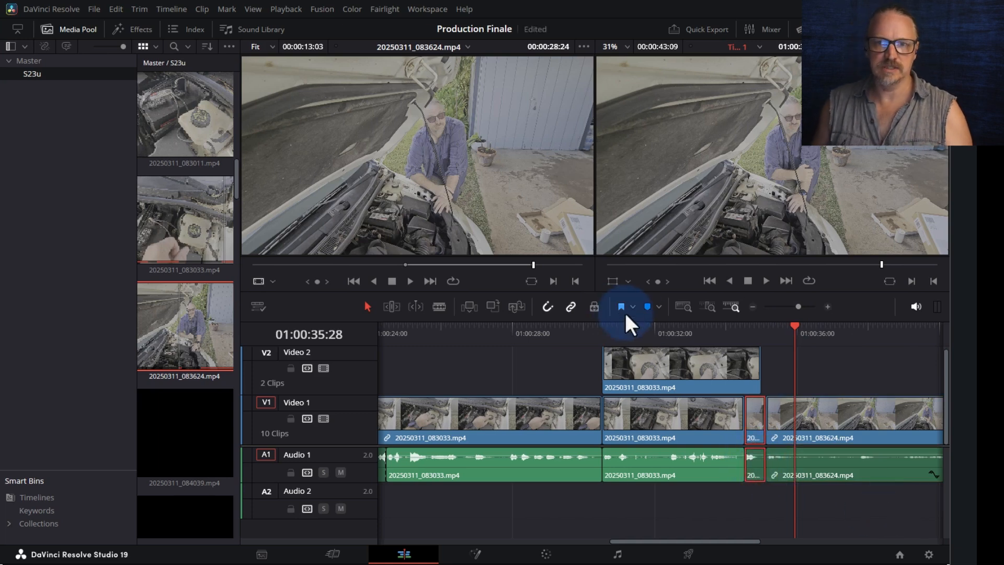
drag(637, 328, 666, 327)
key(space)
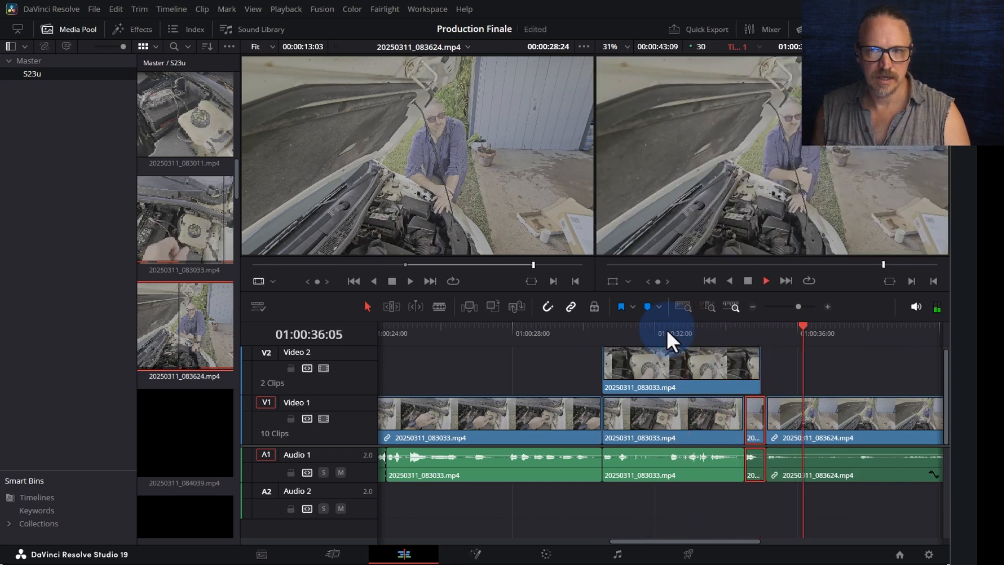
key(space)
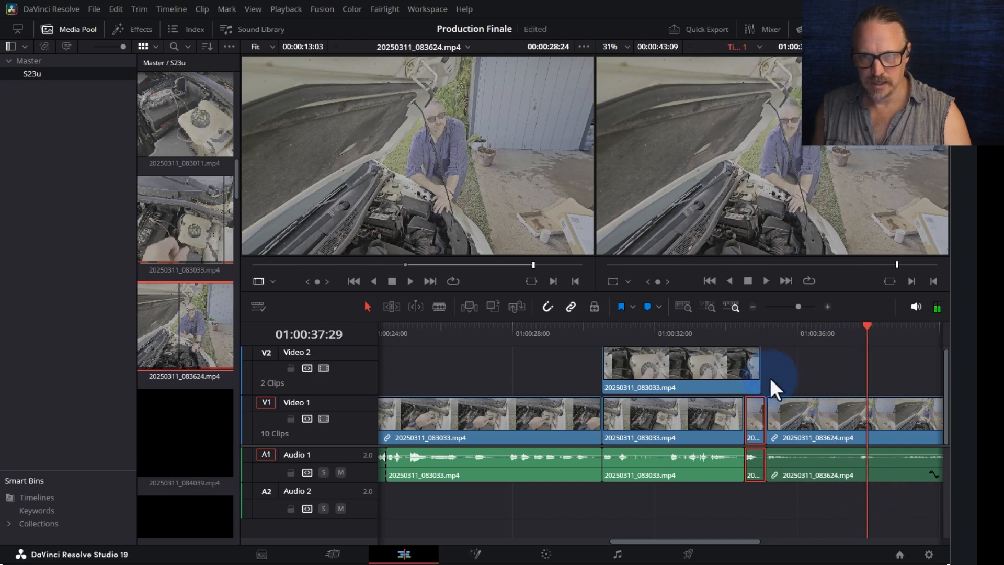
- Extend the V2 cutaway's end a few frames to reach 083624 and review it from 01:00:34:16
drag(758, 373, 762, 372)
click(761, 341)
click(739, 333)
key(space)
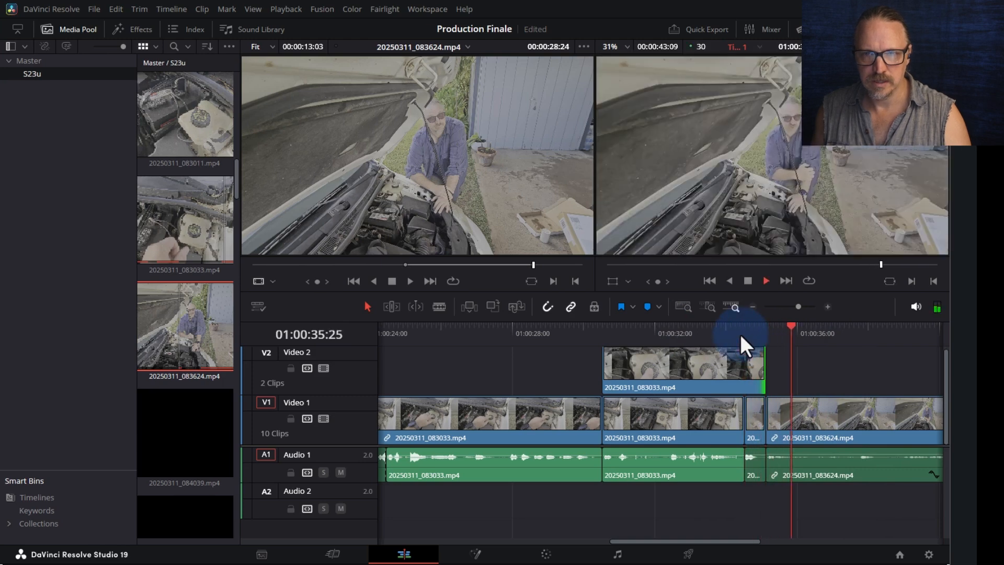
key(ctrl+minus)
key(ctrl+minus)
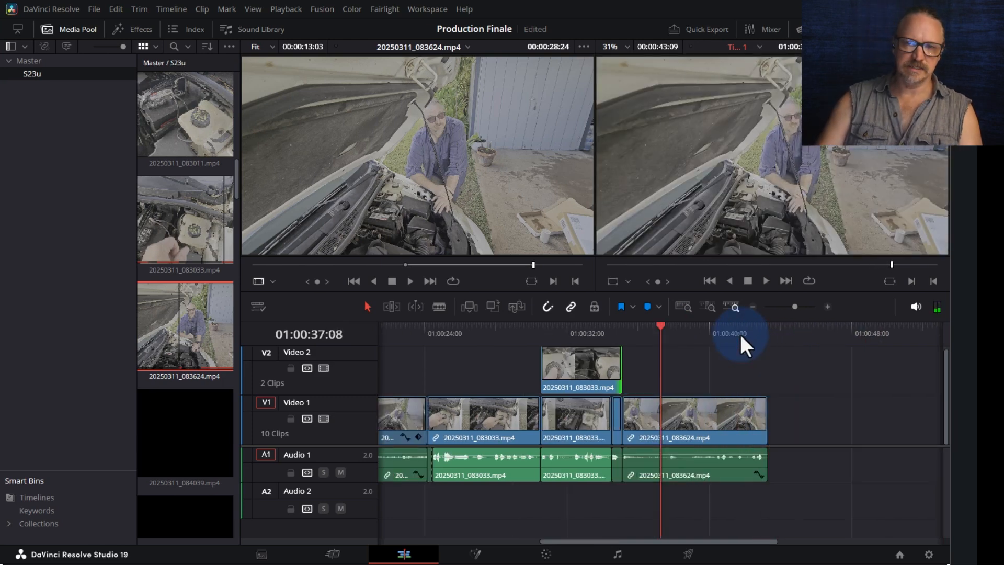
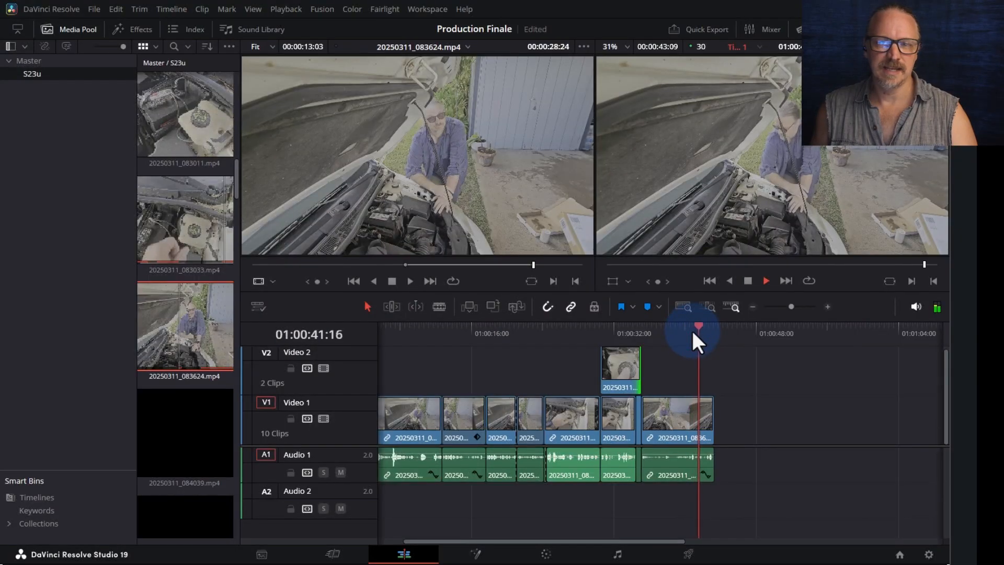
- Stop timeline playback and load 20250311_084039.mp4 into the source viewer
key(space)
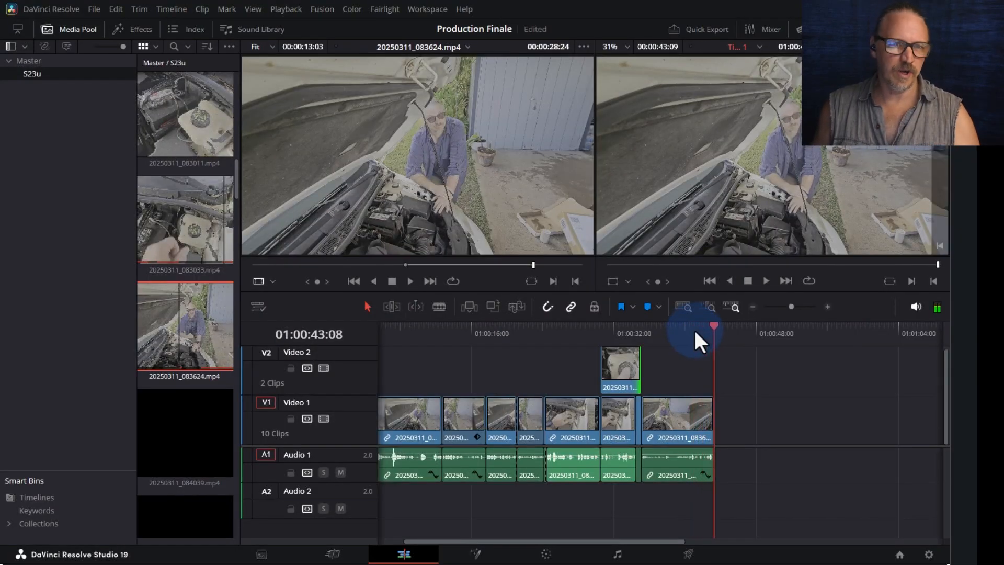
click(164, 439)
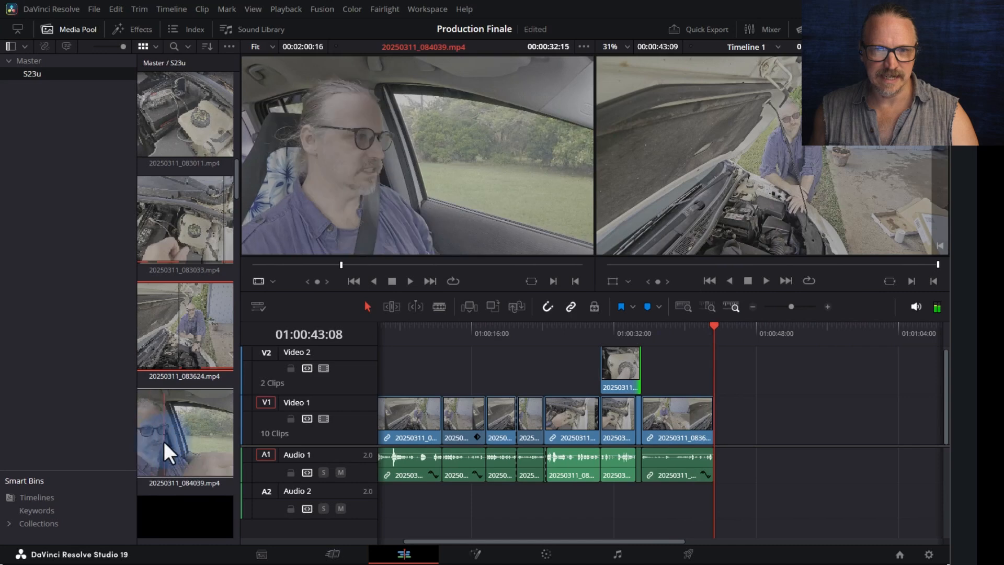
- Preview the 084039 in-car clip from around 44–50 seconds to find the wanted section
click(193, 444)
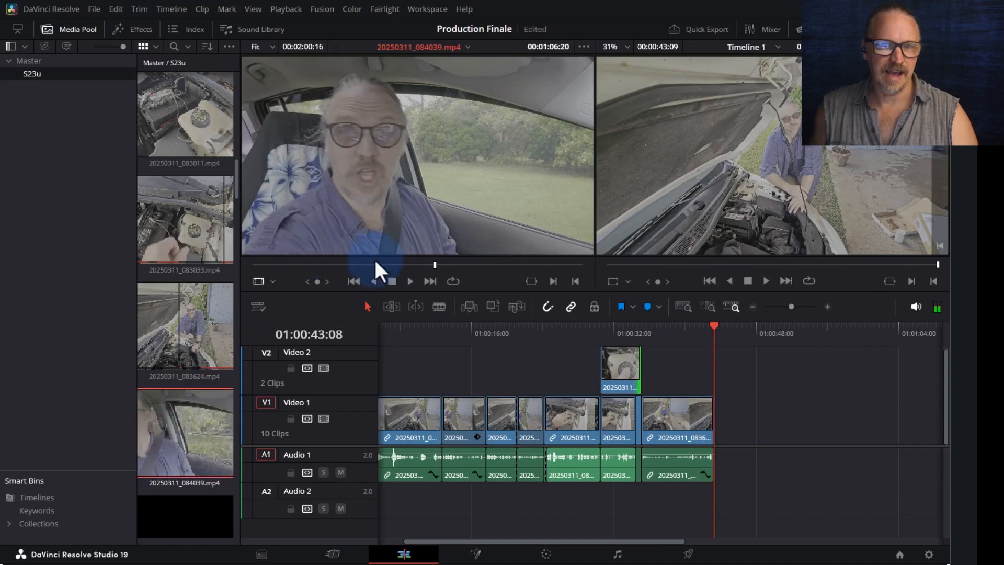
drag(425, 262, 391, 265)
key(space)
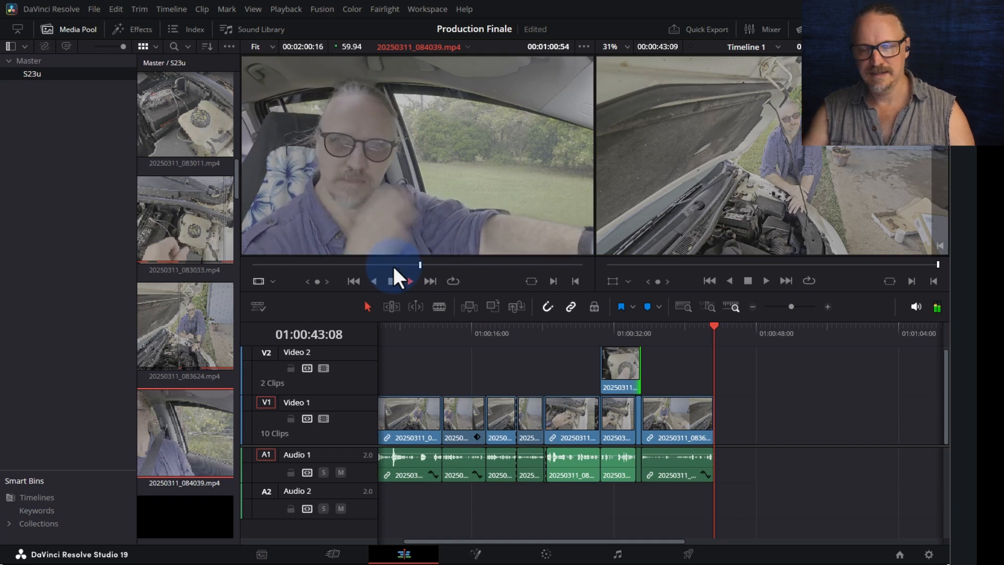
click(393, 267)
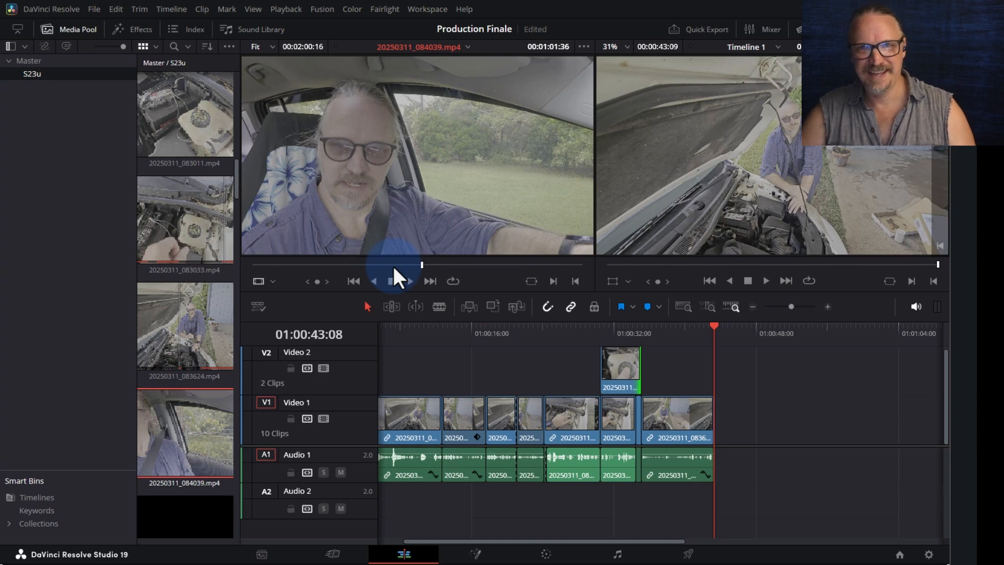
key(space)
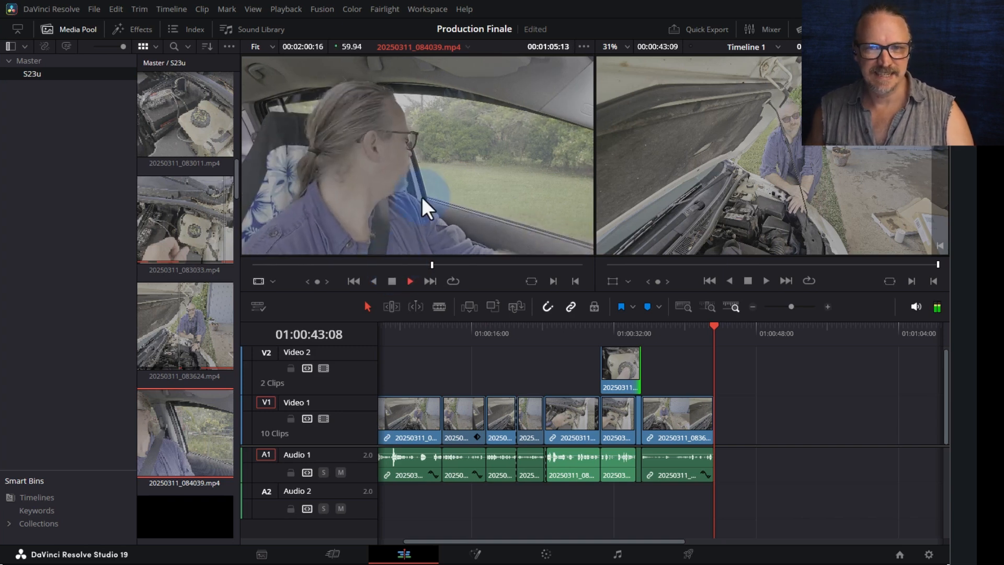
drag(401, 264, 373, 265)
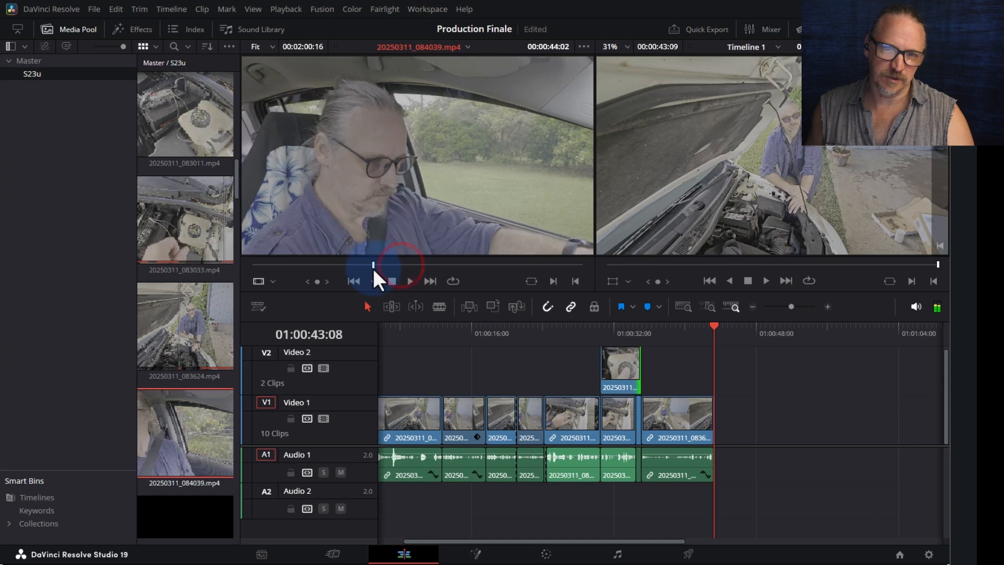
key(space)
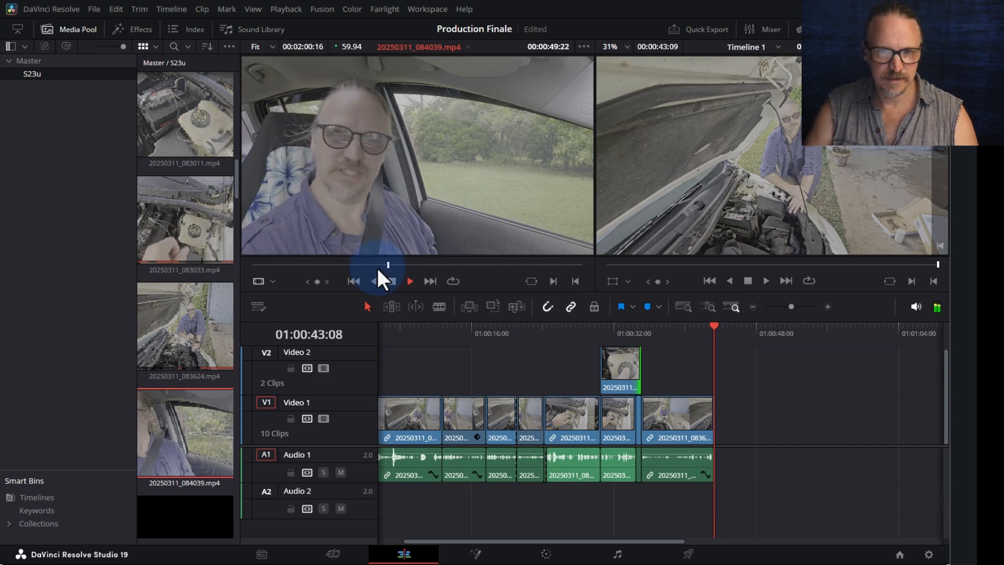
key(space)
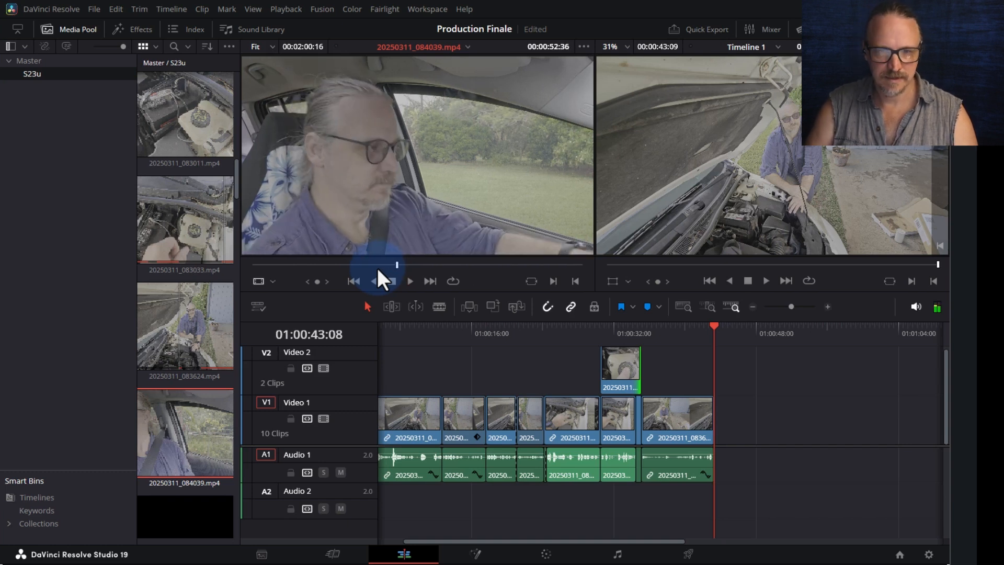
- Mark a roughly four-second in/out range and append it to the end of Video 1
key(i)
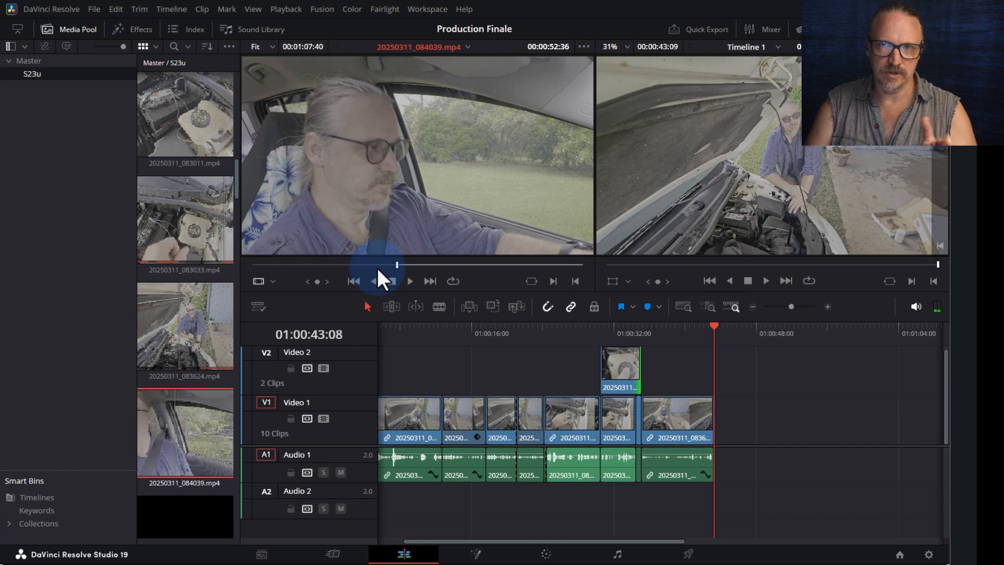
key(space)
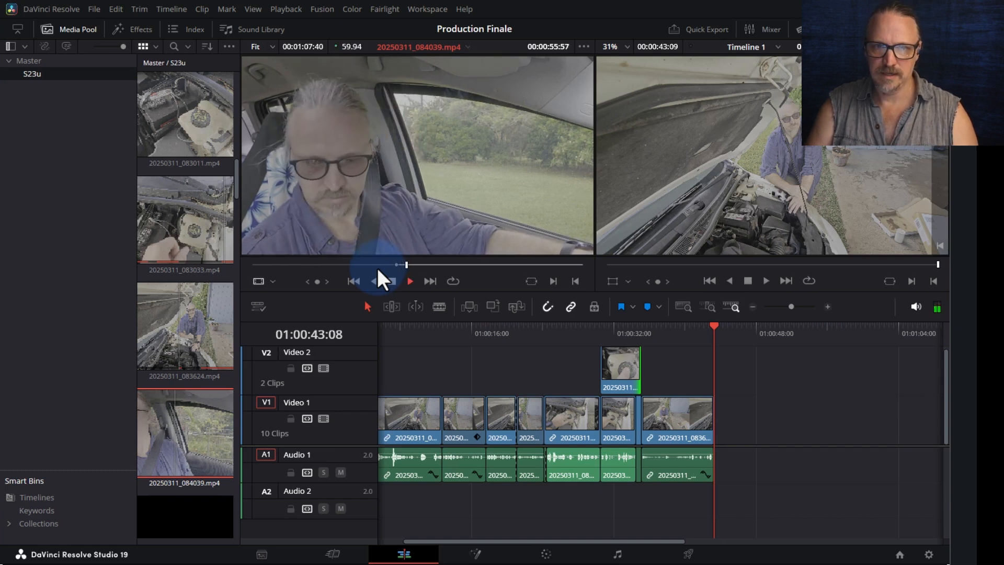
key(o)
key(space)
drag(441, 154, 718, 424)
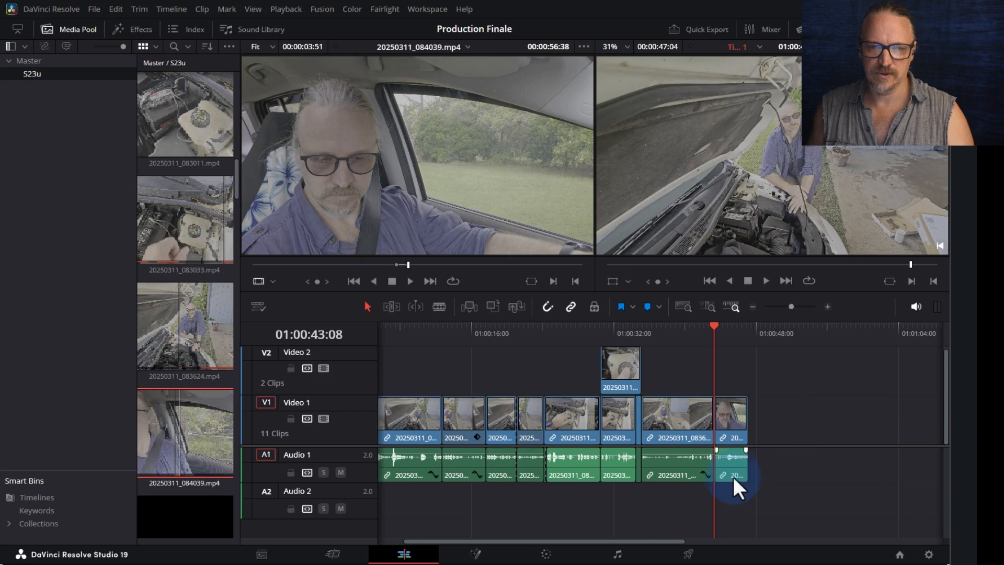
- Play back the end of the edit and scrub later into the 084039 source clip
drag(716, 332, 698, 330)
key(space)
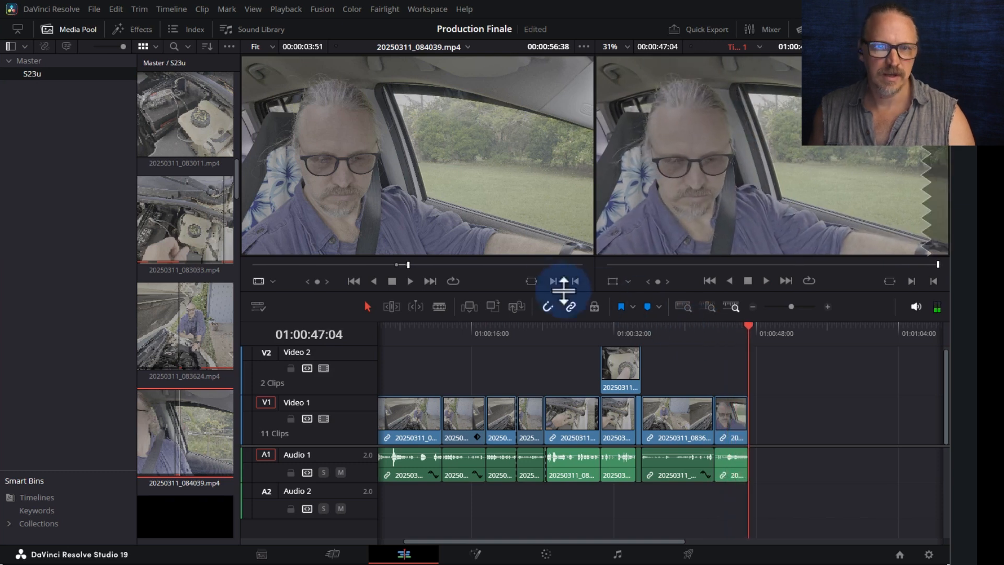
drag(403, 265, 434, 262)
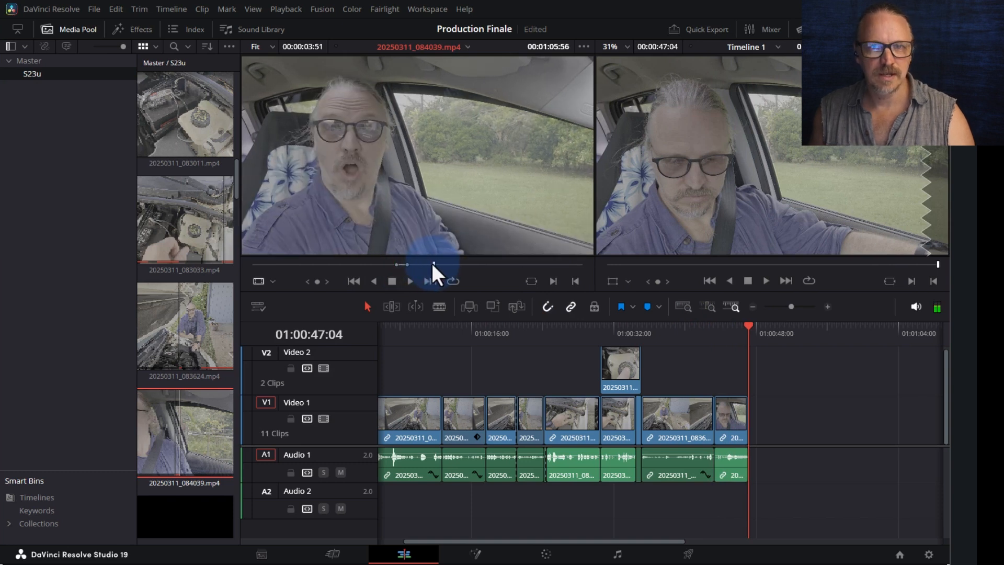
key(space)
drag(432, 262, 425, 265)
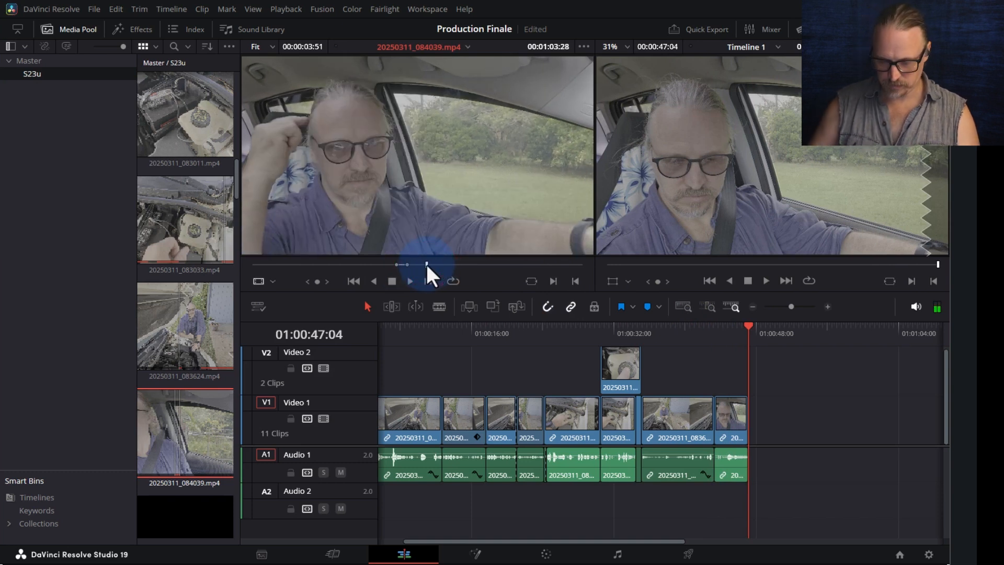
key(space)
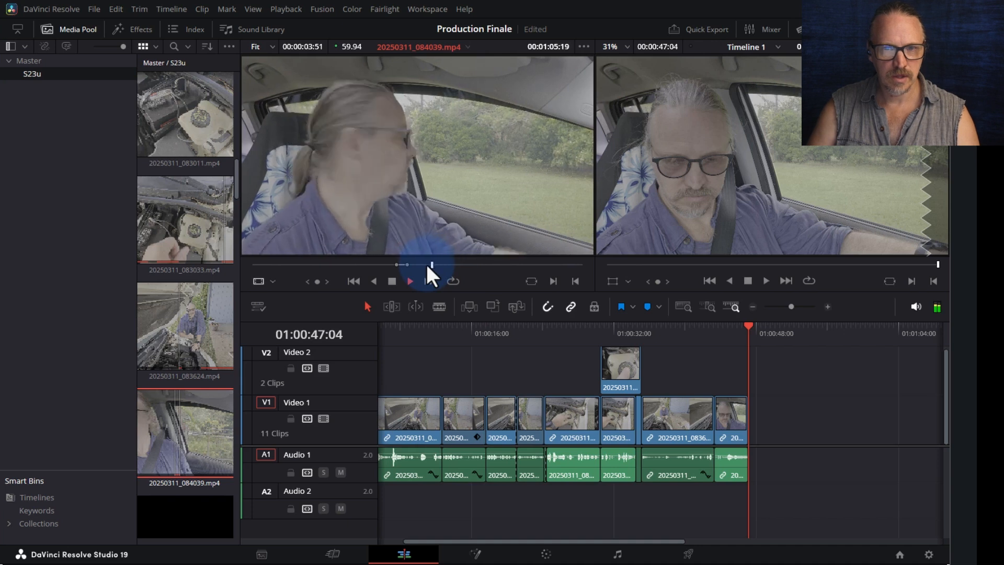
key(space)
- Clear the old marks with Alt+X, mark a new section, and append it after the first
key(alt+x)
key(space)
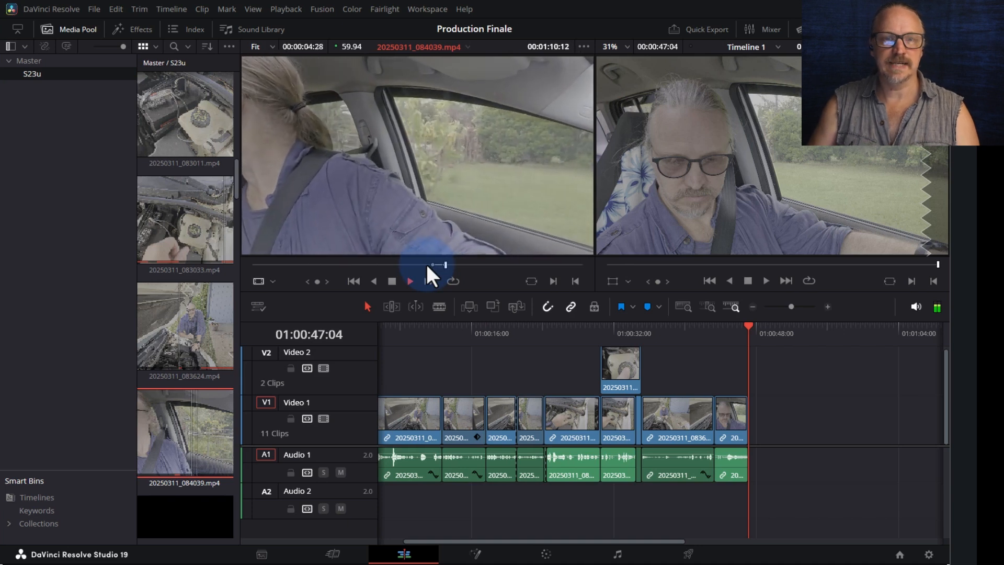
key(o)
key(space)
drag(454, 232, 753, 431)
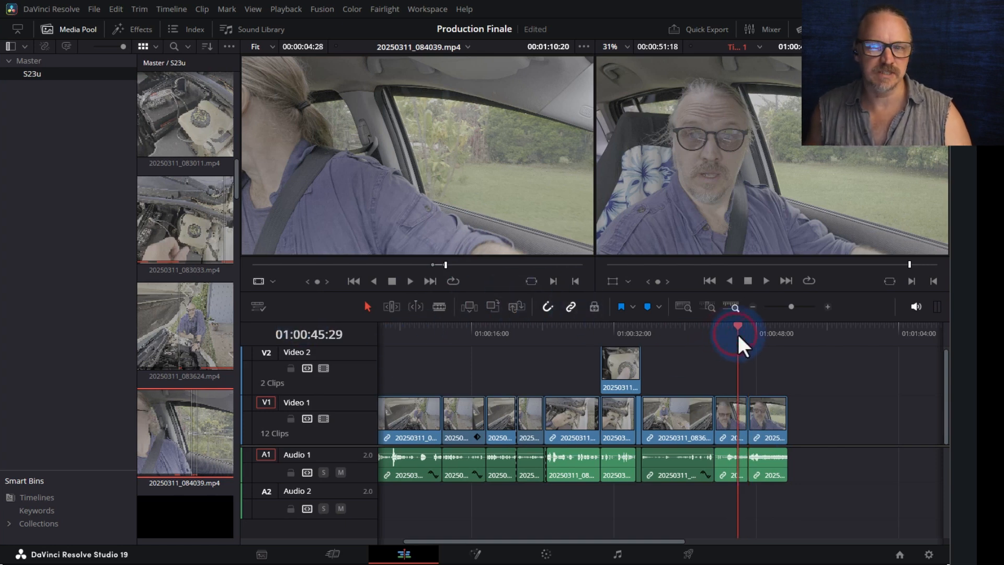
- Play back the end of the edit to review the two appended 084039 sections
drag(737, 338, 716, 331)
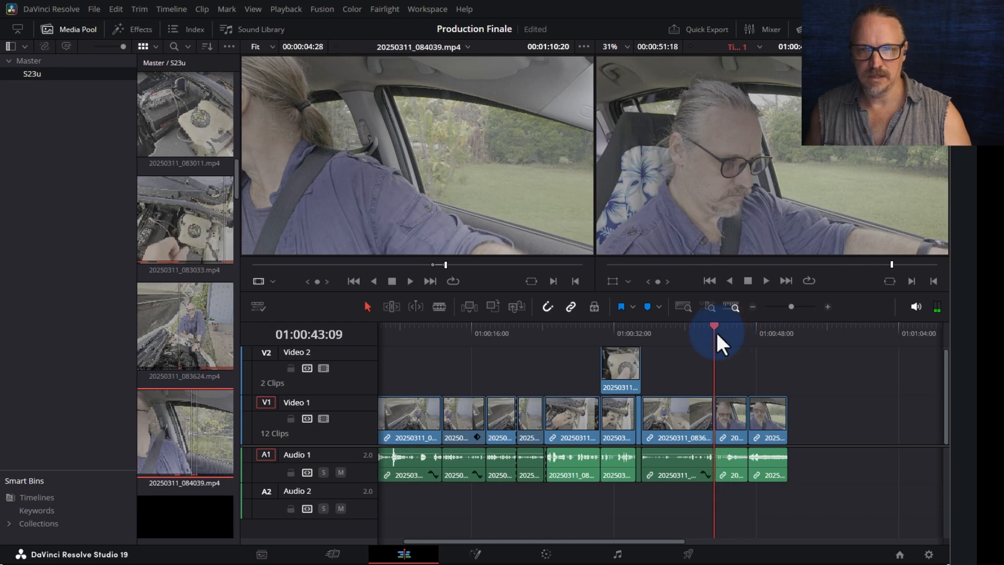
key(space)
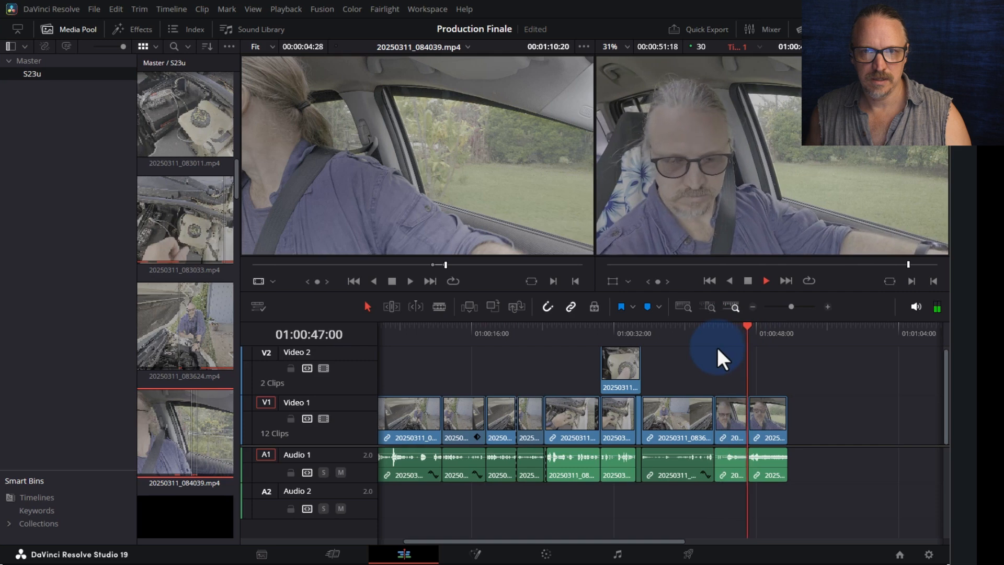
key(space)
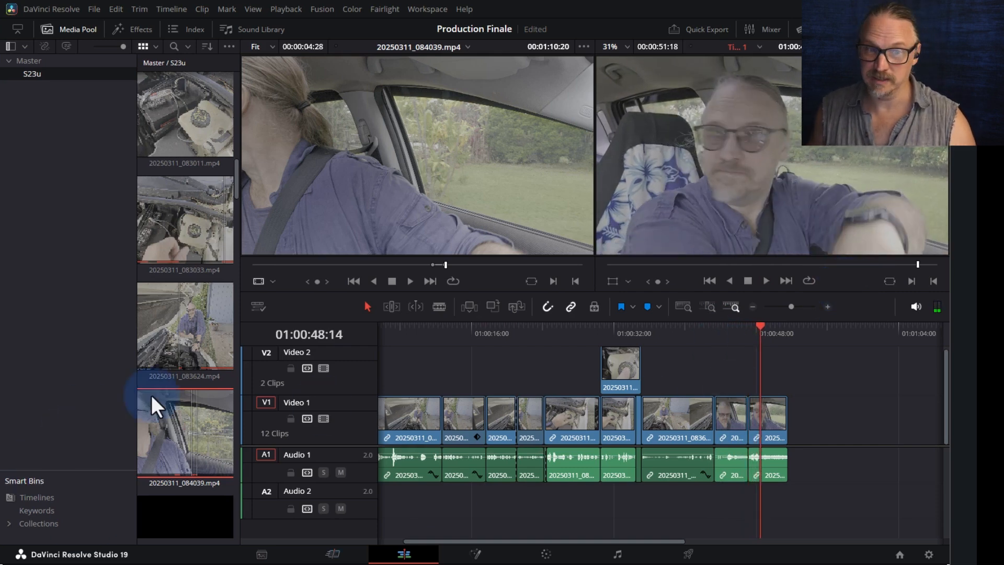
- Scroll the Media Pool down to bring 20250311_085926.mp4 into view
scroll(151, 394, down, 3)
scroll(158, 392, down, 8)
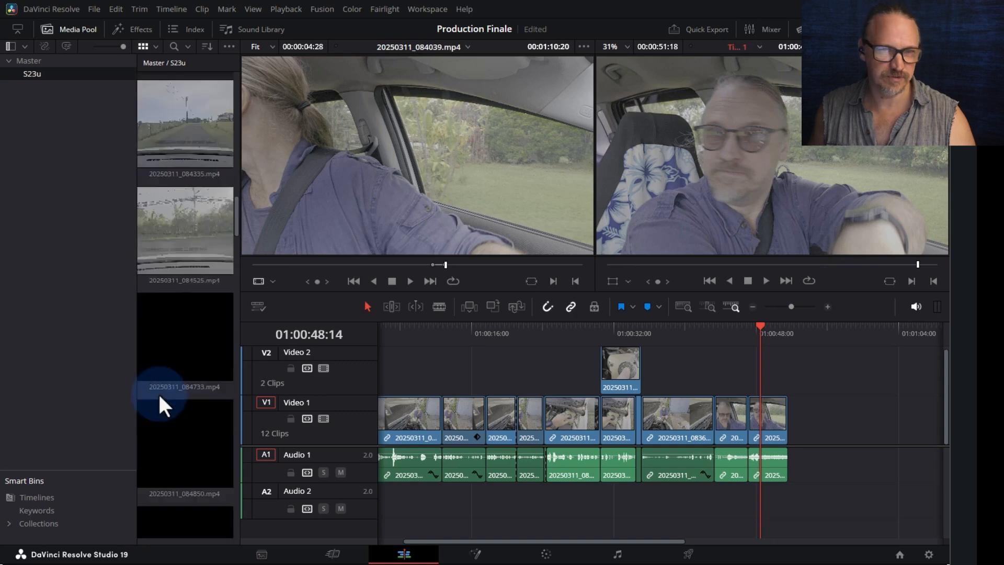
scroll(162, 390, down, 4)
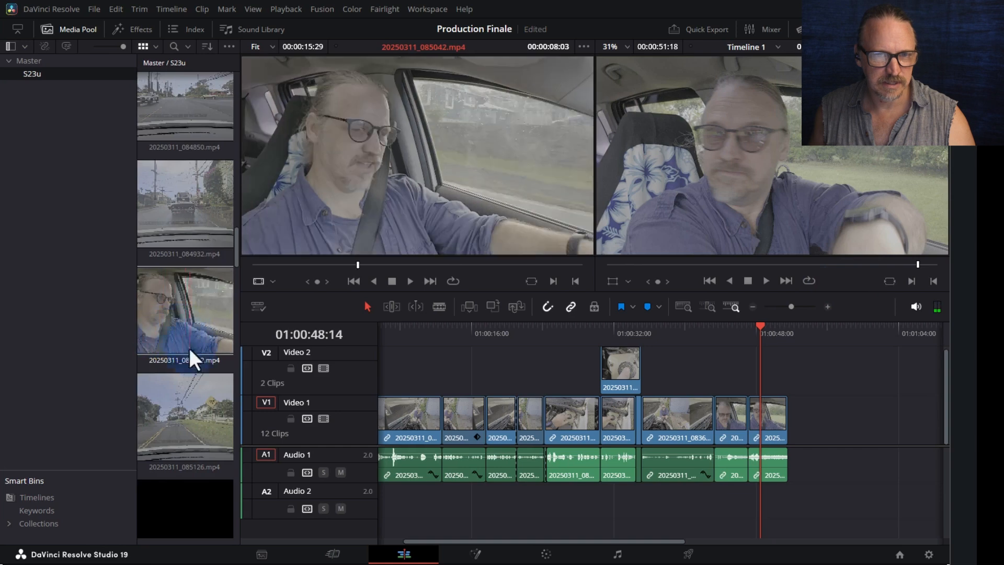
scroll(189, 347, down, 6)
scroll(190, 304, down, 4)
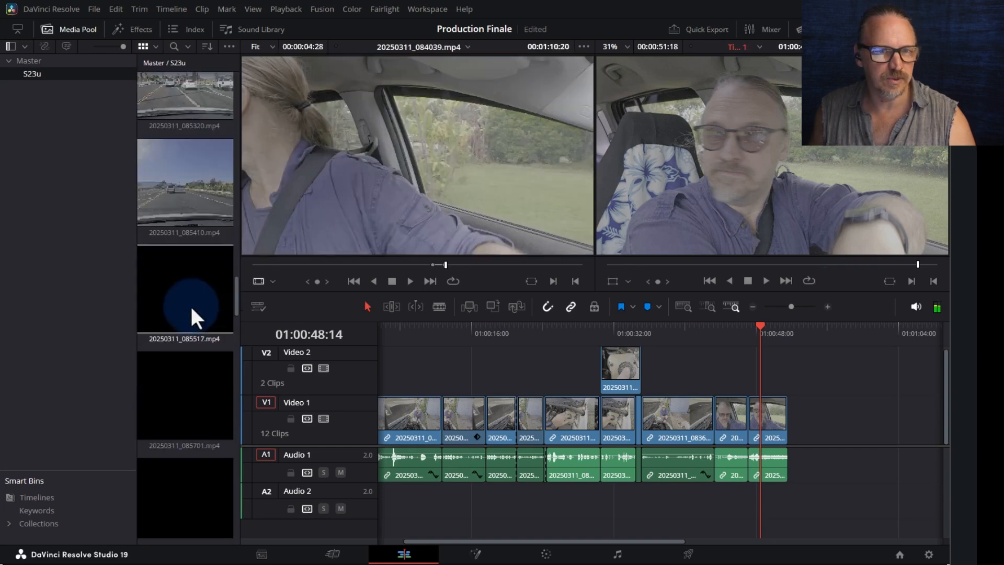
scroll(180, 384, down, 1)
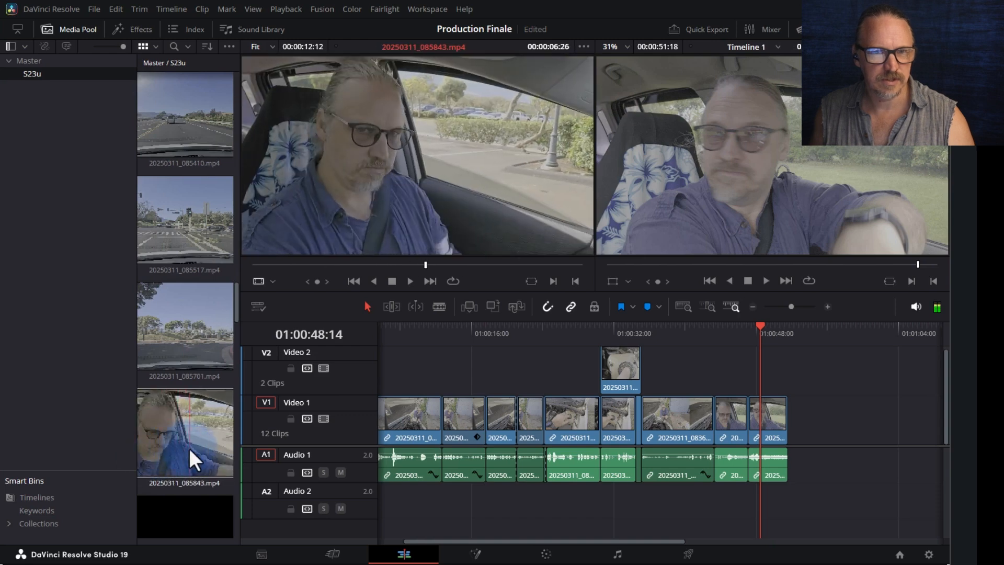
scroll(218, 440, down, 1)
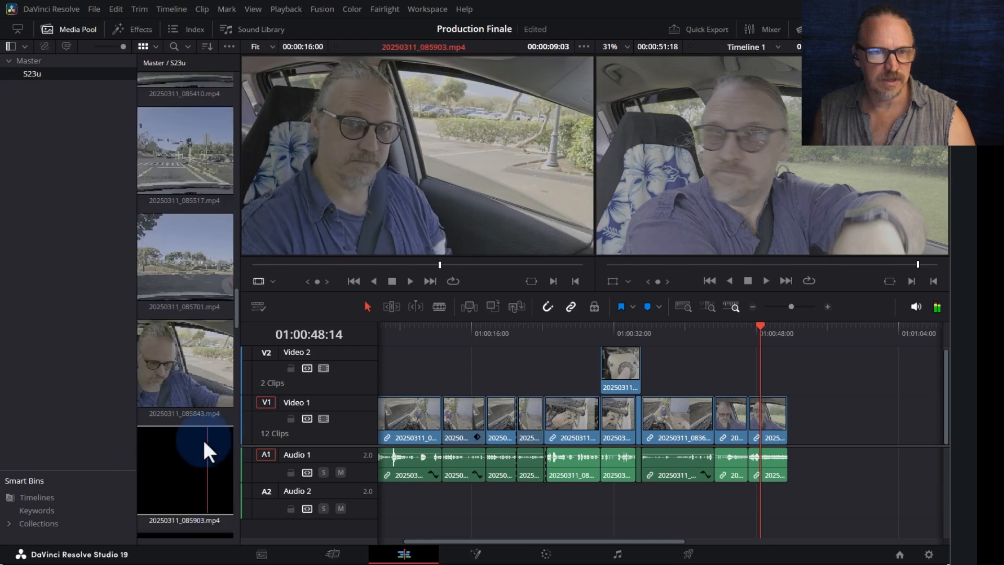
scroll(215, 452, down, 1)
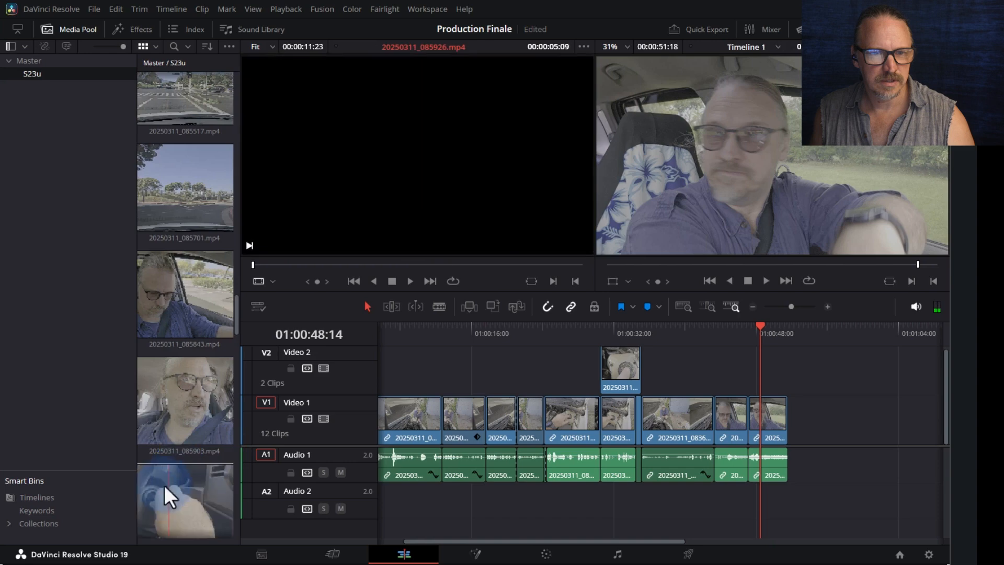
- Load 20250311_085926.mp4 and mark a provisional in point about 4 seconds in
click(168, 491)
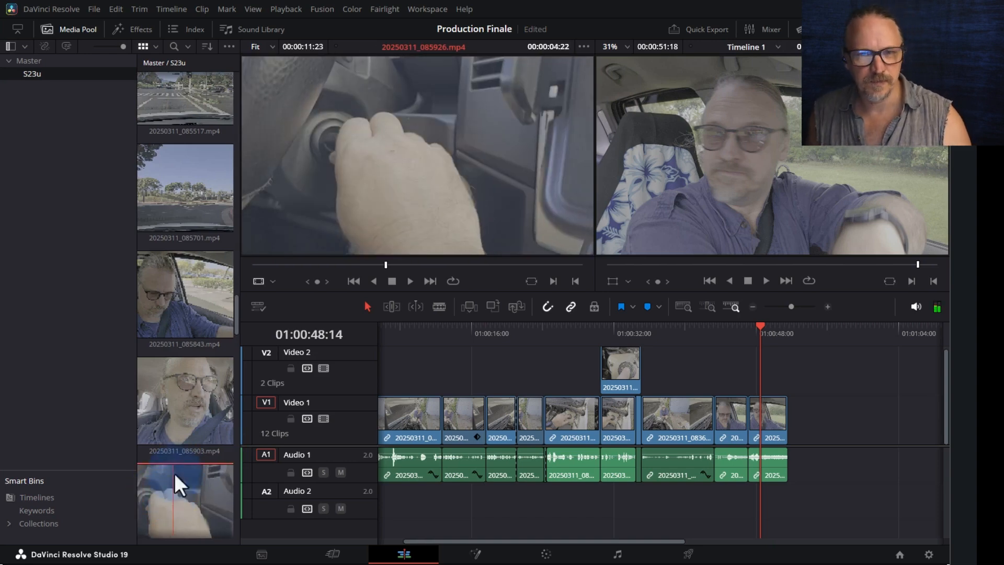
click(319, 264)
drag(318, 268, 371, 271)
key(i)
key(space)
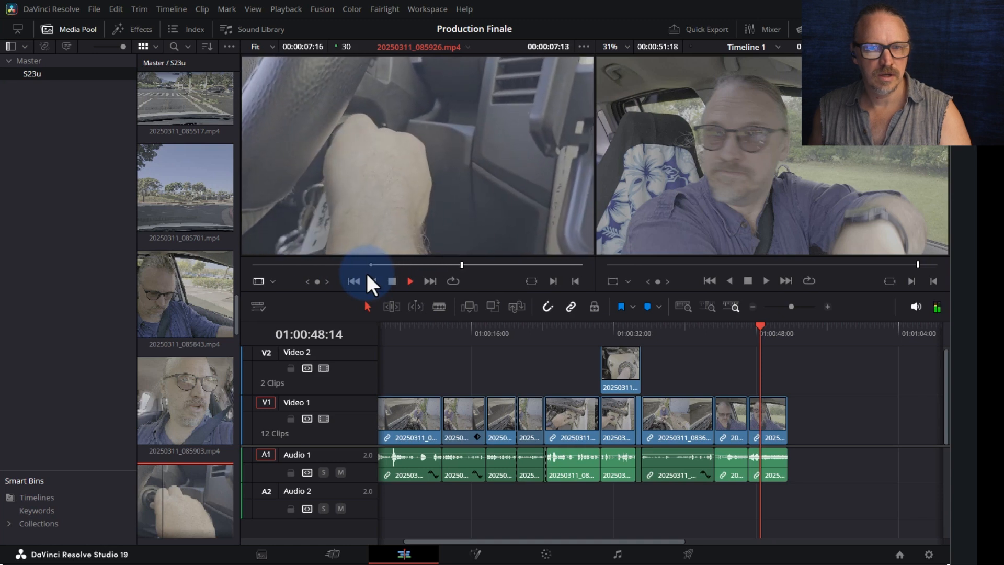
key(space)
- Move the in point to the hand-on-ignition frame, mark the out, and place the video on Video 2
click(422, 263)
drag(422, 261, 426, 259)
key(i)
key(space)
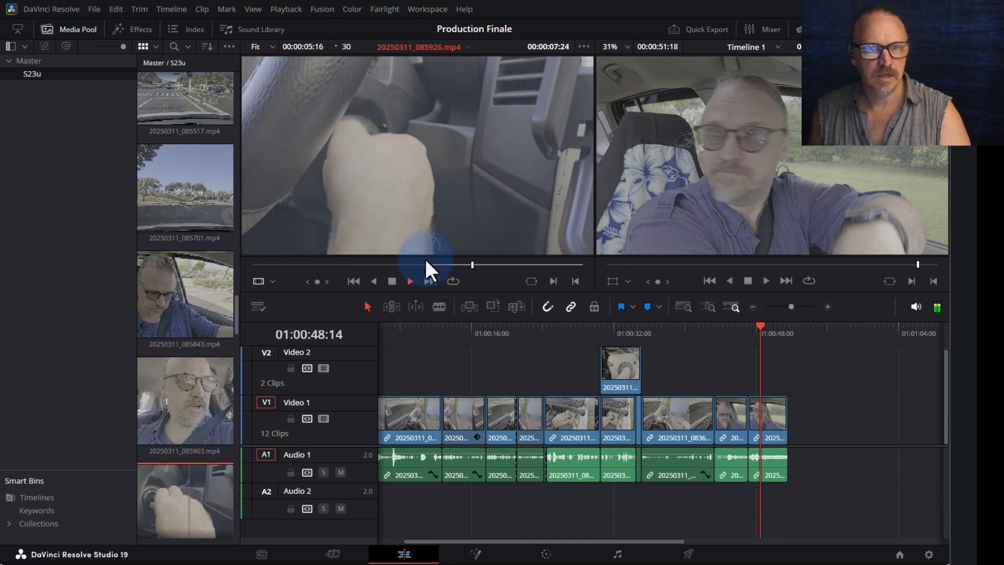
key(o)
key(space)
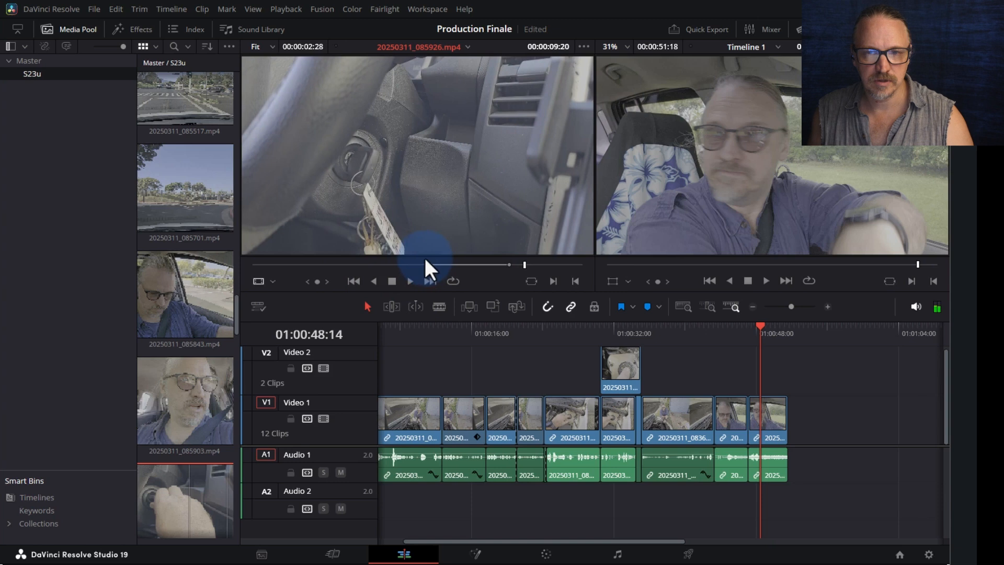
mouse_move(402, 242)
mouse_down()
mouse_move(716, 336)
mouse_move(721, 369)
mouse_up()
- Shift the V2 clip 20250311_085926 slightly earlier and review it from 01:00:43:01
click(716, 325)
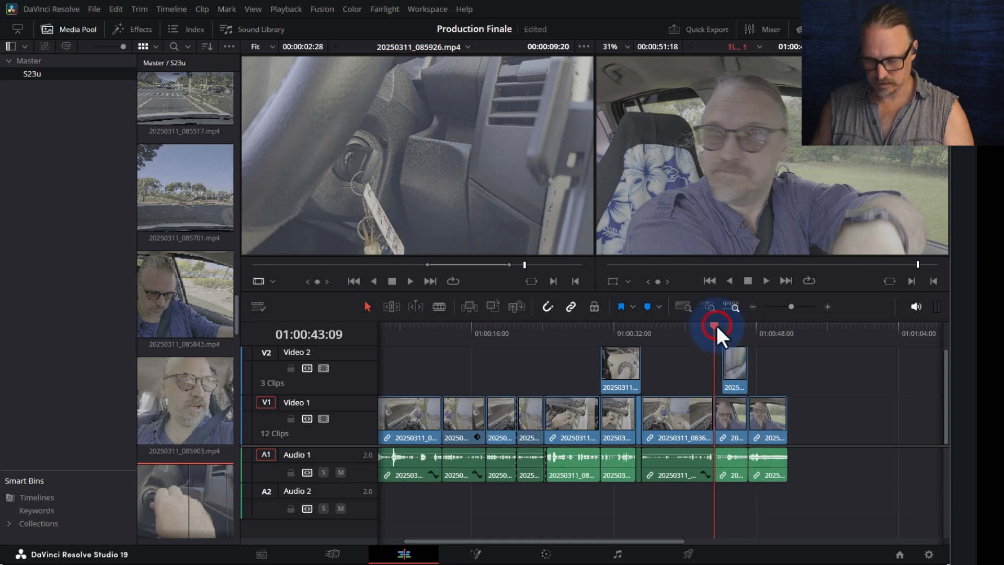
key(ctrl+equal)
key(ctrl+equal)
key(space)
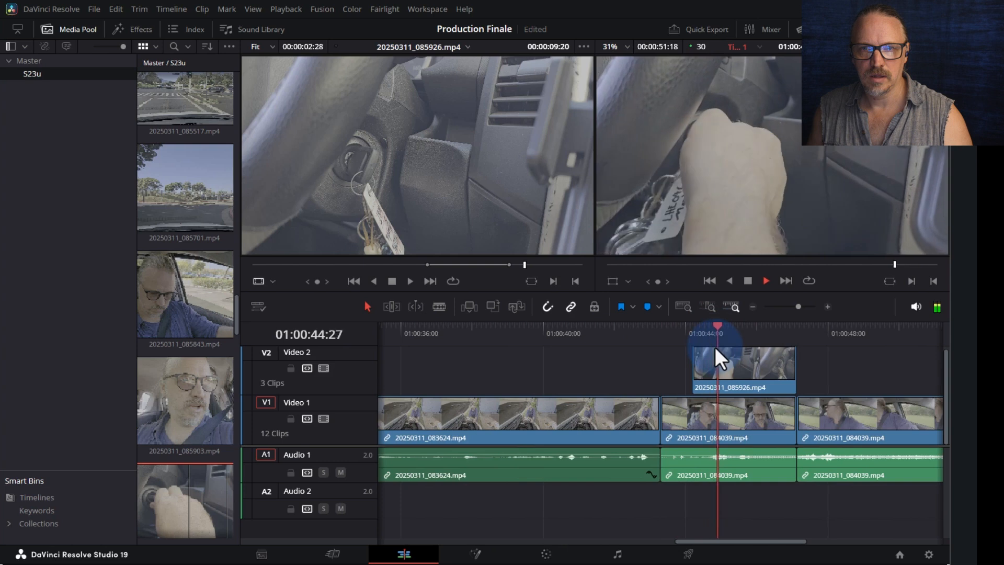
key(space)
drag(732, 378, 707, 378)
click(650, 329)
key(space)
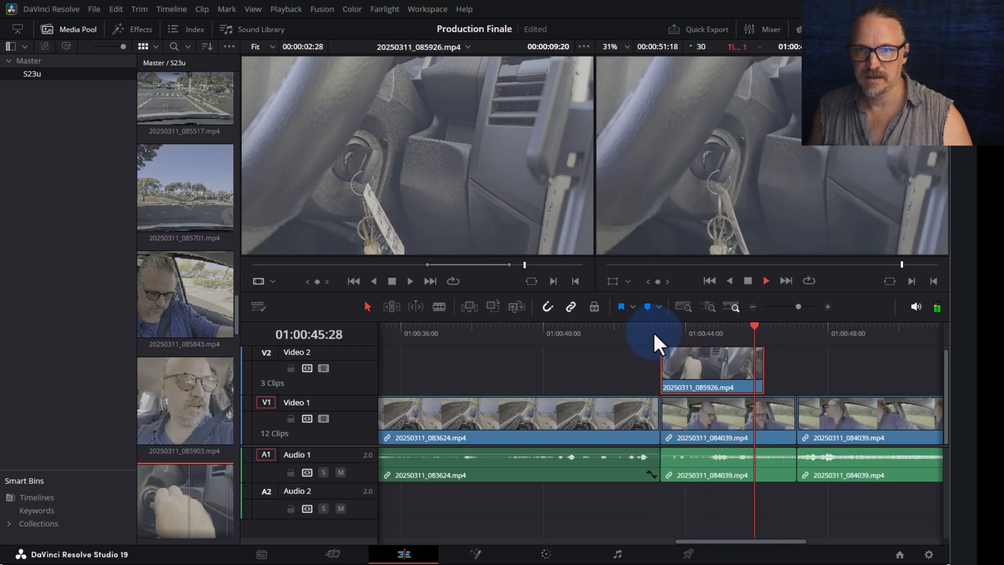
key(space)
- Split the middle 084039 clip at 01:00:46:07 and ripple delete the short piece
click(770, 329)
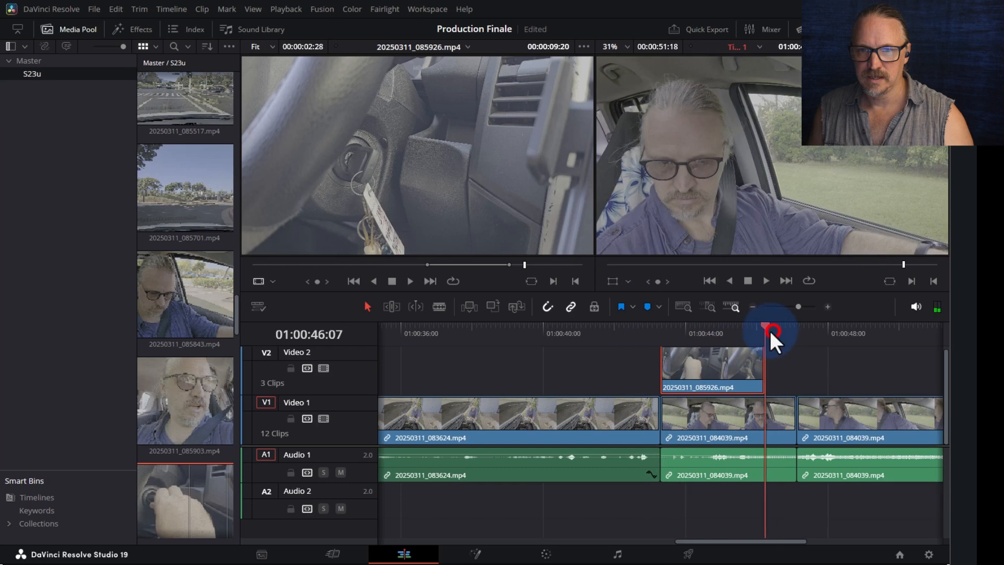
click(747, 325)
drag(747, 325, 765, 331)
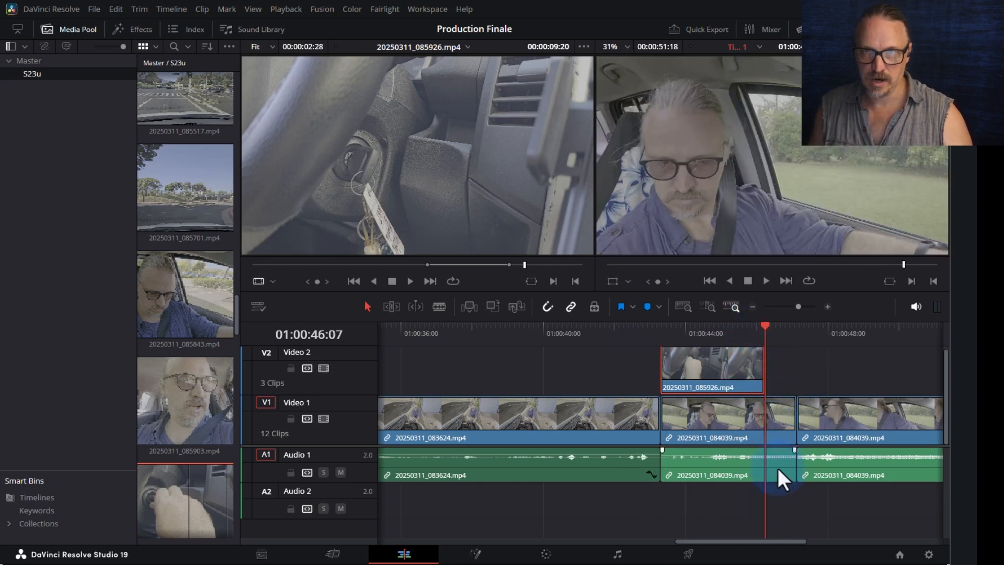
click(773, 437)
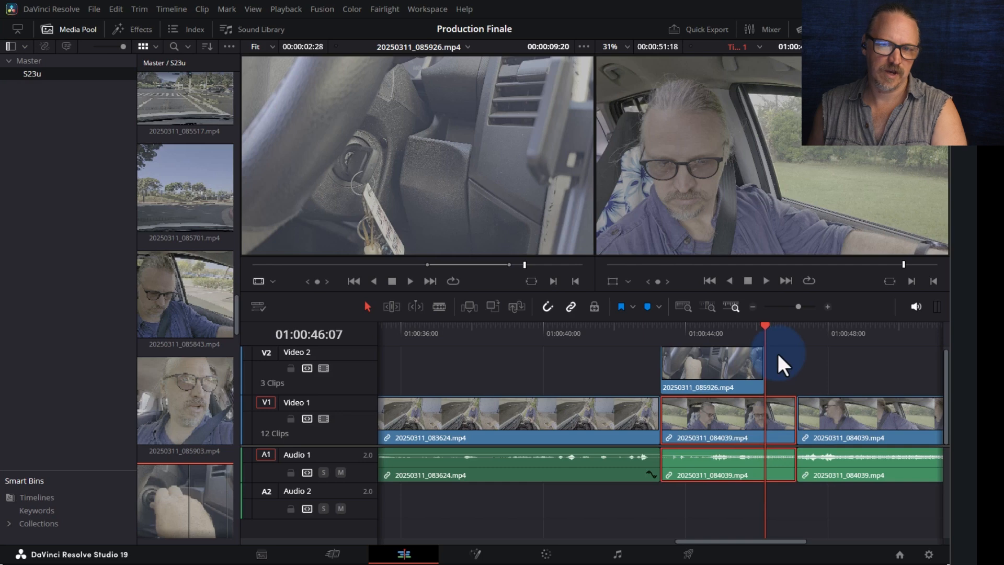
key(ctrl+b)
drag(780, 374, 769, 460)
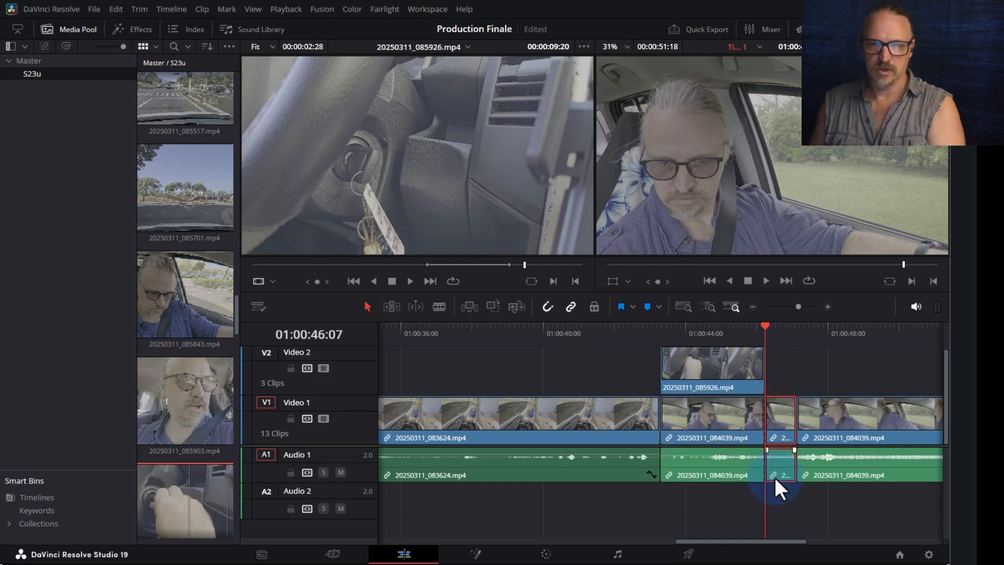
key(Delete)
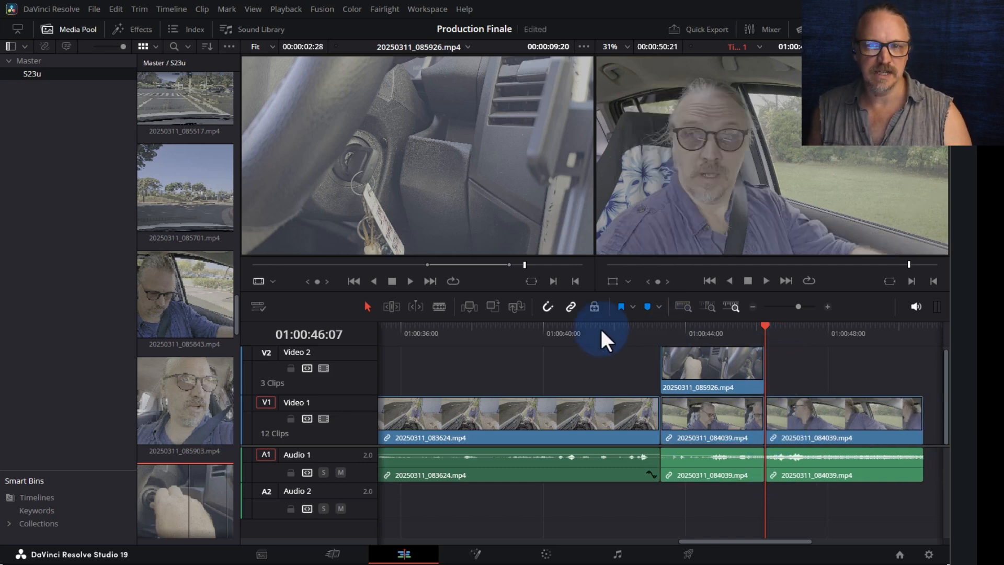
- Review playback across the new cut from 01:00:41:18 and park the playhead near 01:00:41
click(600, 329)
key(space)
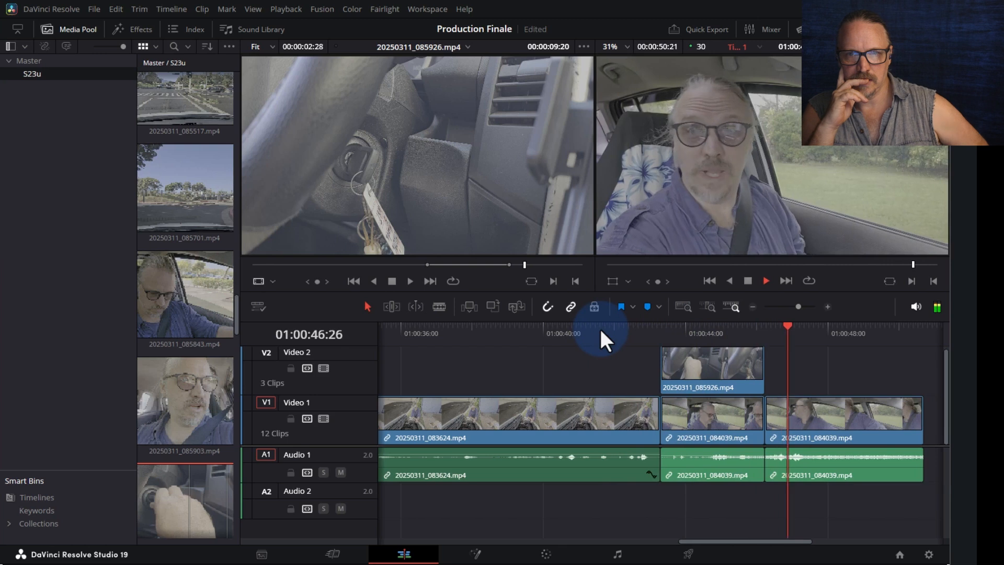
key(space)
key(b)
drag(579, 331, 577, 331)
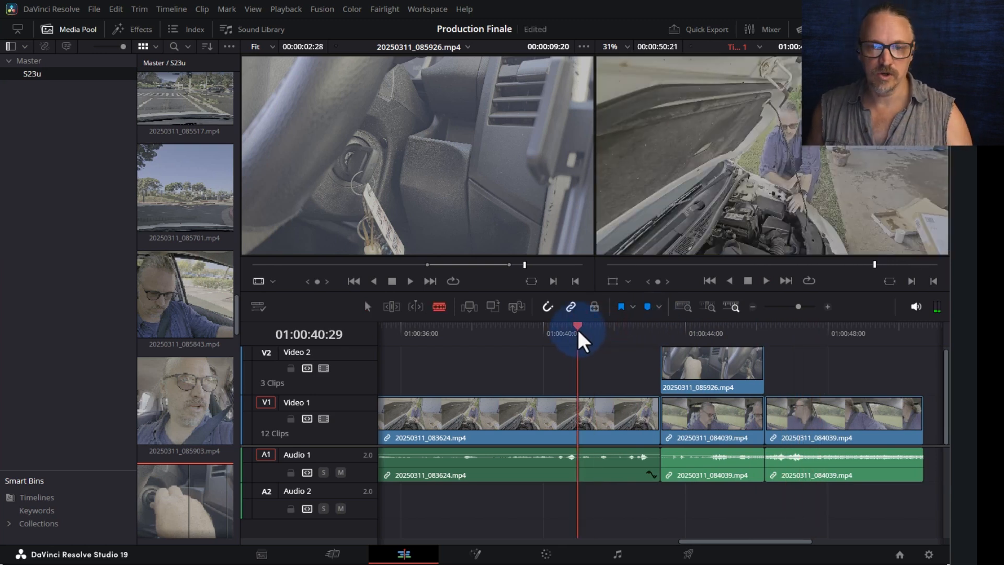
- Split 20250311_083624 at about 01:00:42:01 and ripple delete its tail
drag(578, 332, 574, 332)
key(space)
key(space)
mouse_move(601, 339)
mouse_down()
mouse_move(617, 341)
mouse_move(593, 338)
mouse_up()
key(space)
key(space)
key(ctrl+b)
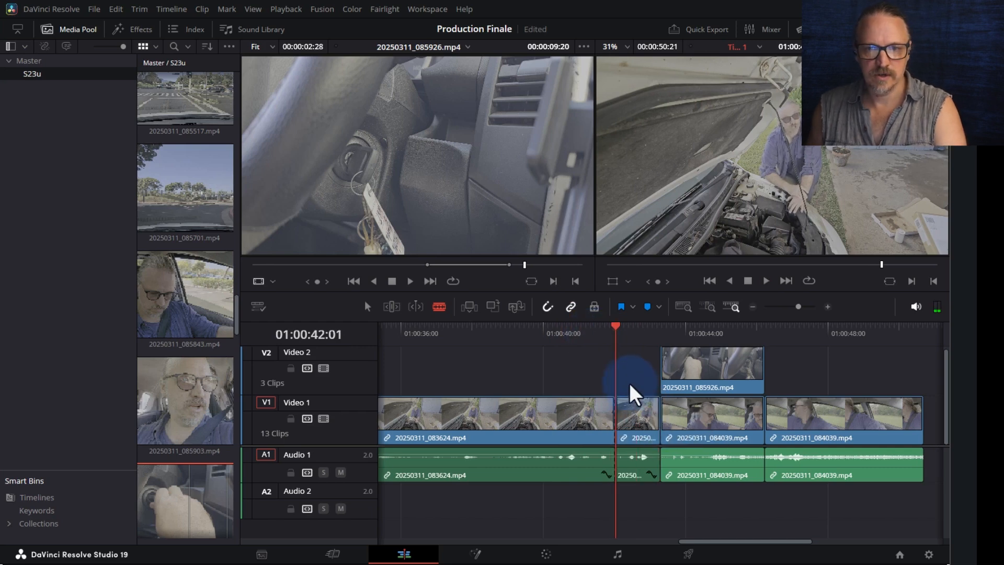
key(Delete)
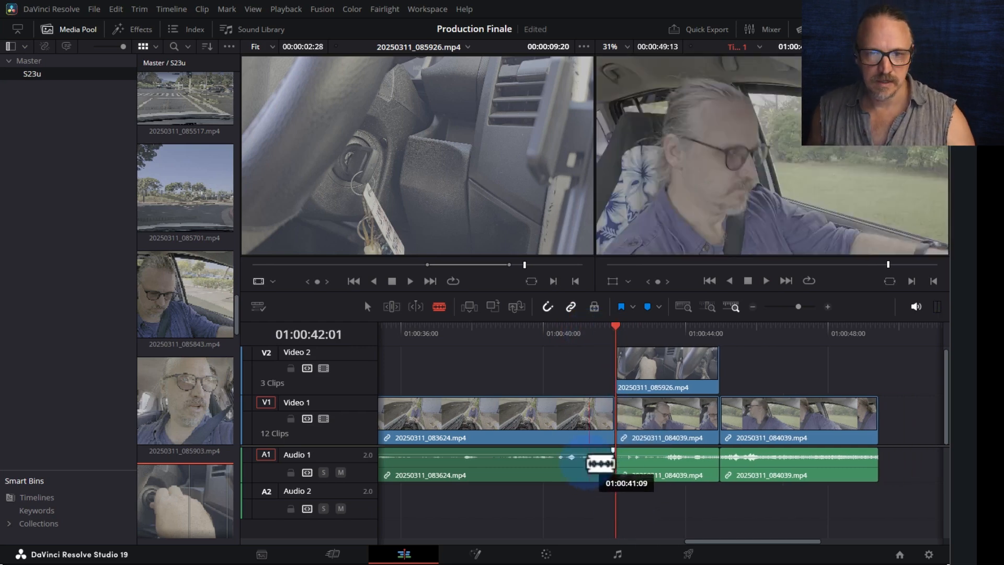
- Raise the 083624 clip's Audio 1 volume to about +9 dB and play back to check
click(368, 306)
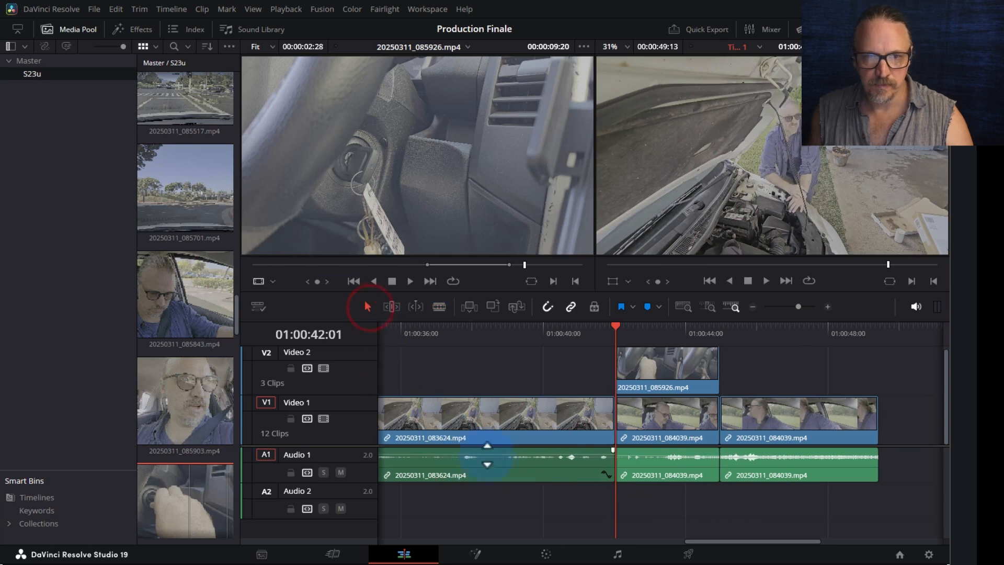
drag(500, 454, 501, 452)
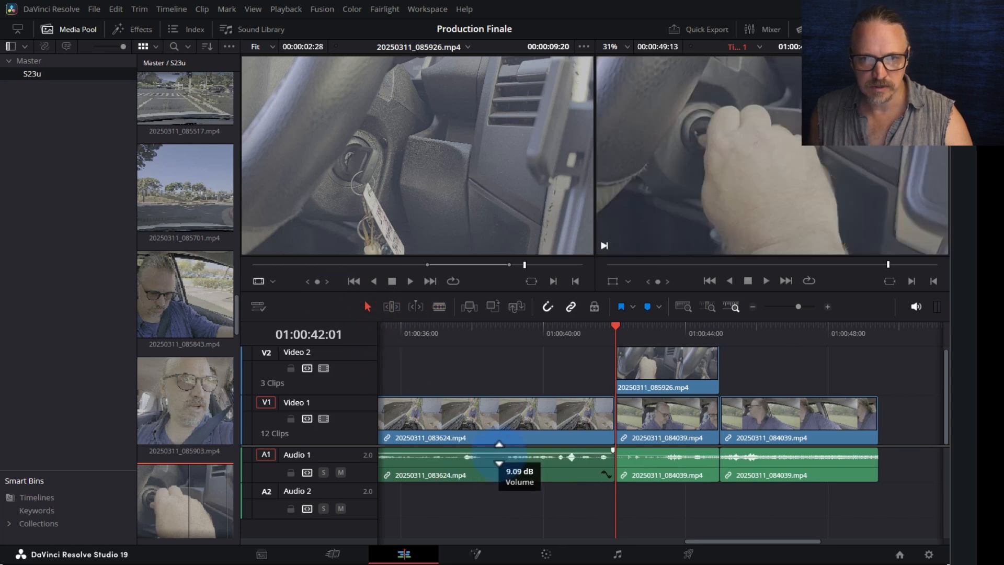
key(space)
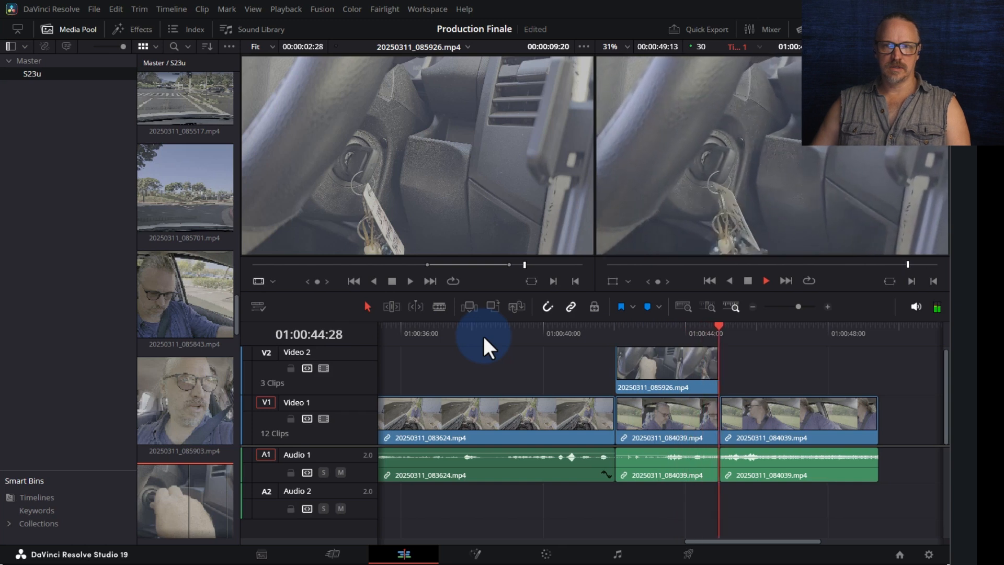
key(space)
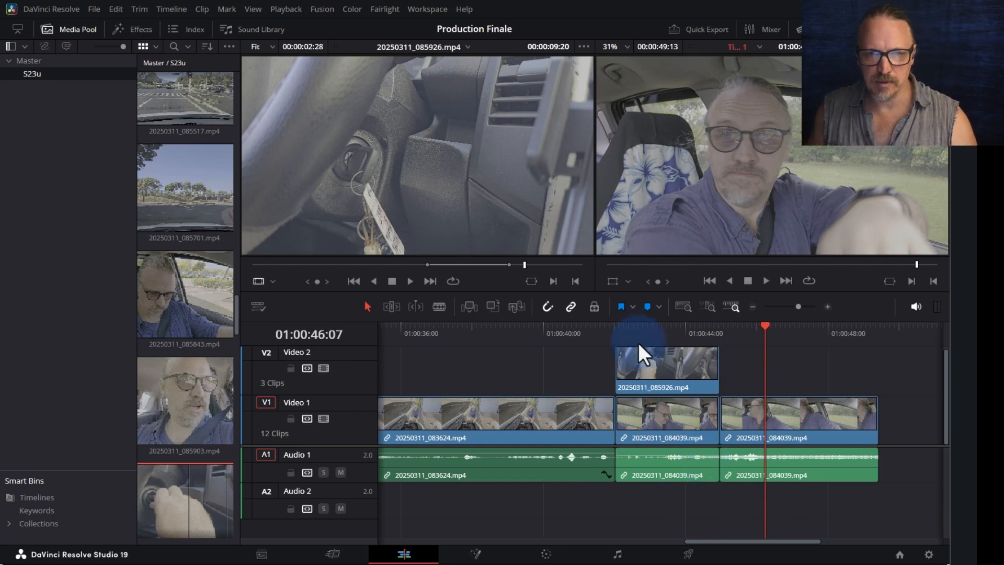
- Select both 084039 clips, lock Video 1 and Video 2, and move their audio to Audio 2
click(613, 329)
key(ctrl+equal)
key(ctrl+equal)
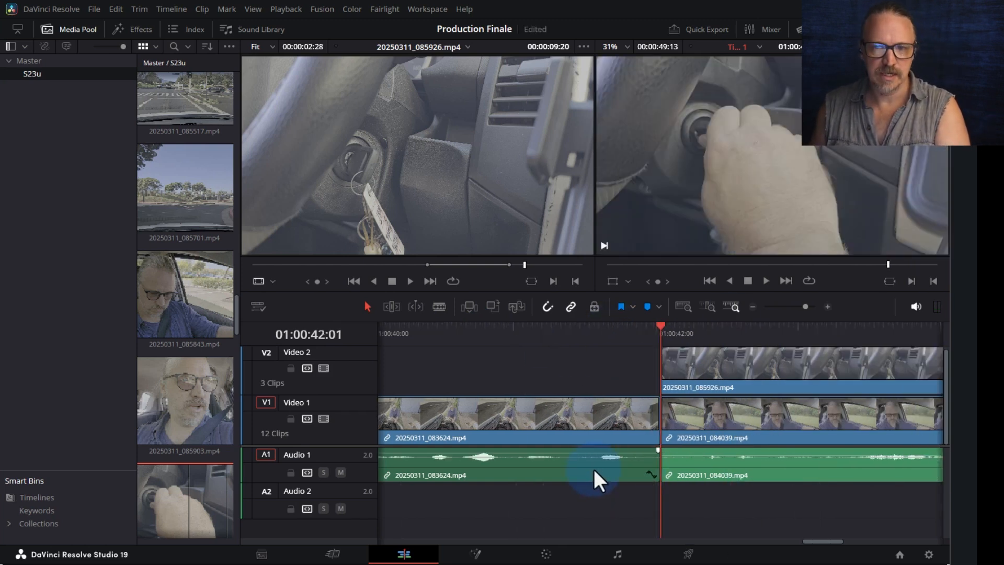
key(ctrl+minus)
key(ctrl+minus)
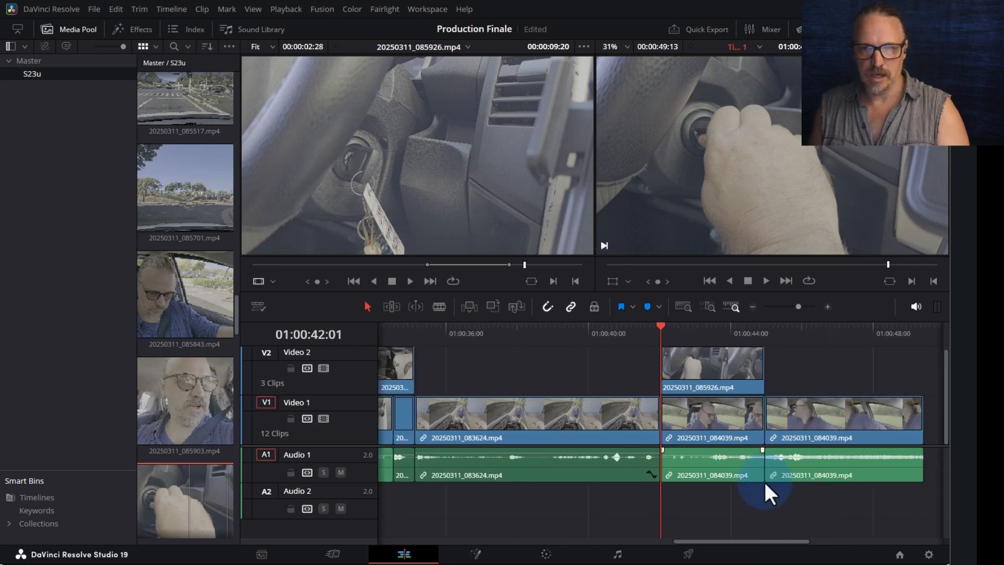
drag(853, 510, 737, 468)
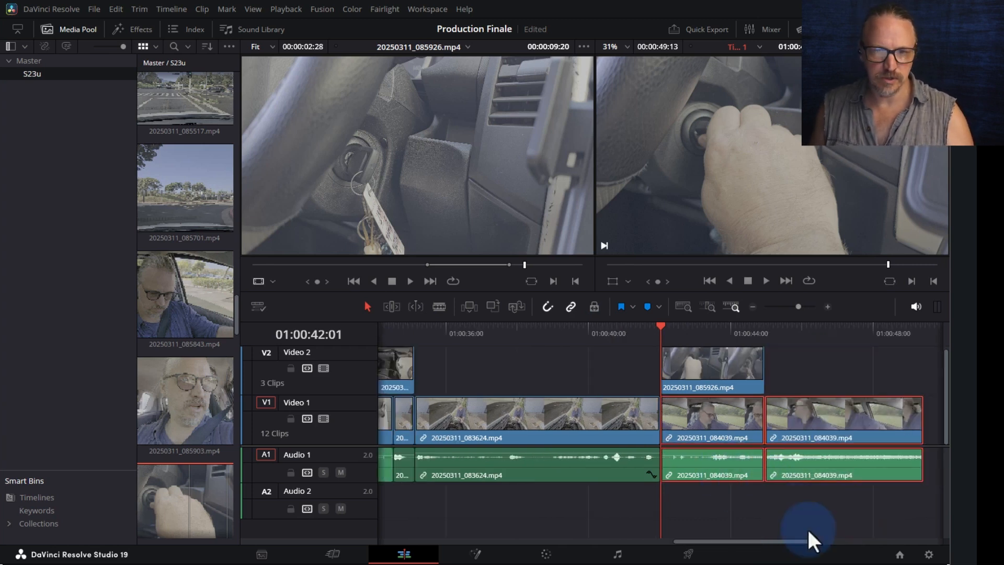
click(290, 418)
click(291, 368)
drag(694, 479, 691, 487)
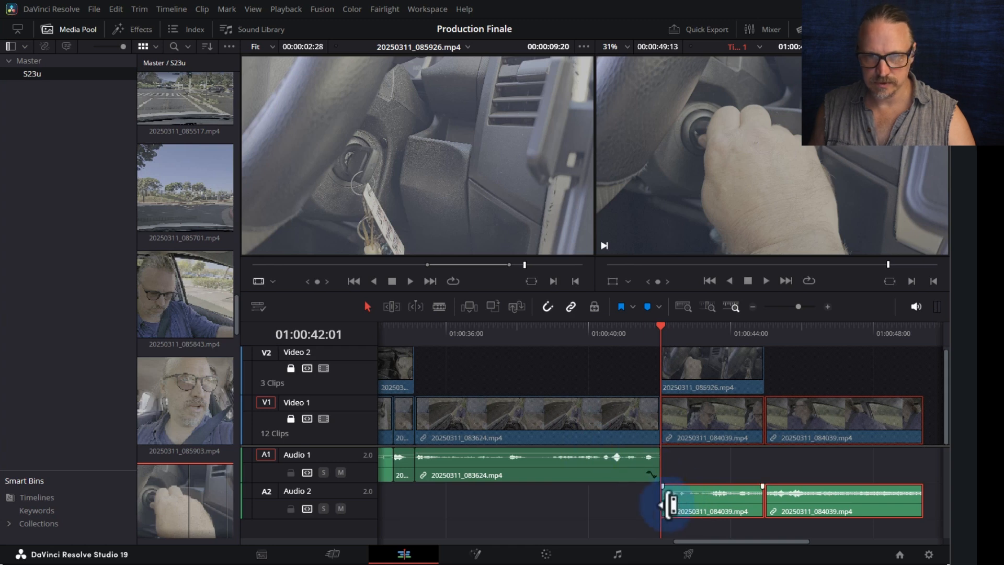
- Extend the 083624 audio past the cut, start the 084039 audio earlier to overlap, and play back
key(ctrl+=)
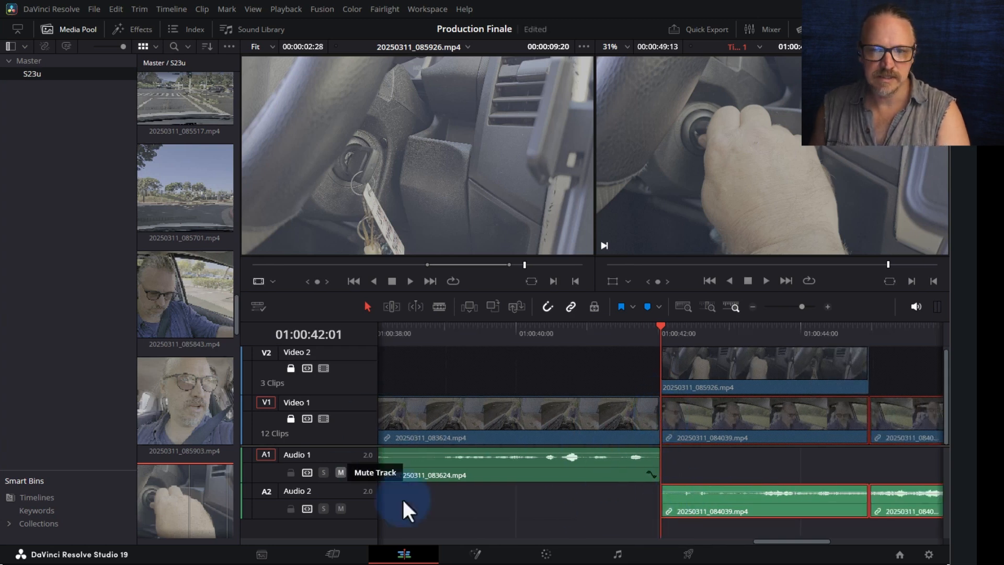
drag(653, 462, 685, 465)
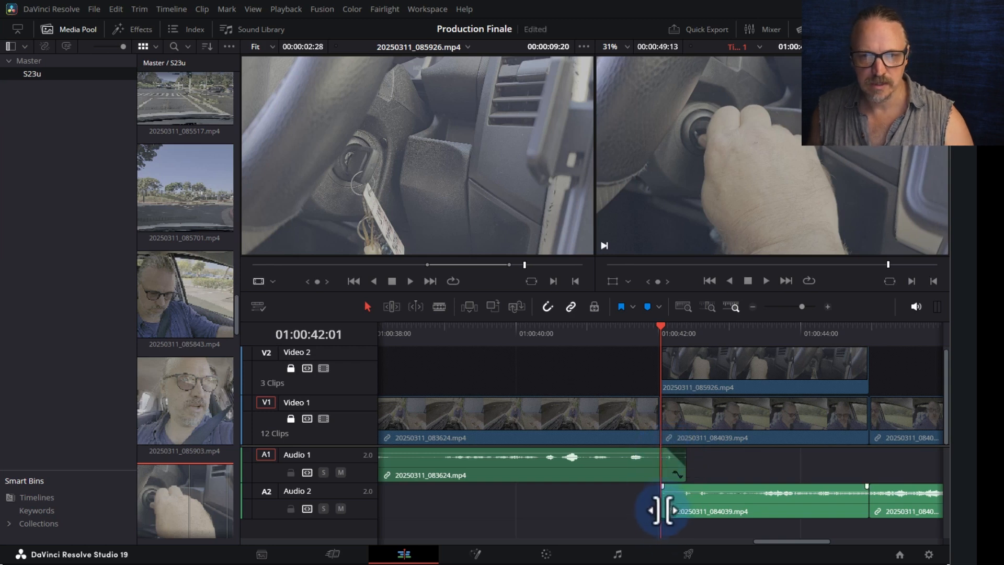
mouse_move(662, 505)
mouse_down()
mouse_move(634, 505)
mouse_move(647, 499)
mouse_move(646, 484)
mouse_move(663, 487)
mouse_up()
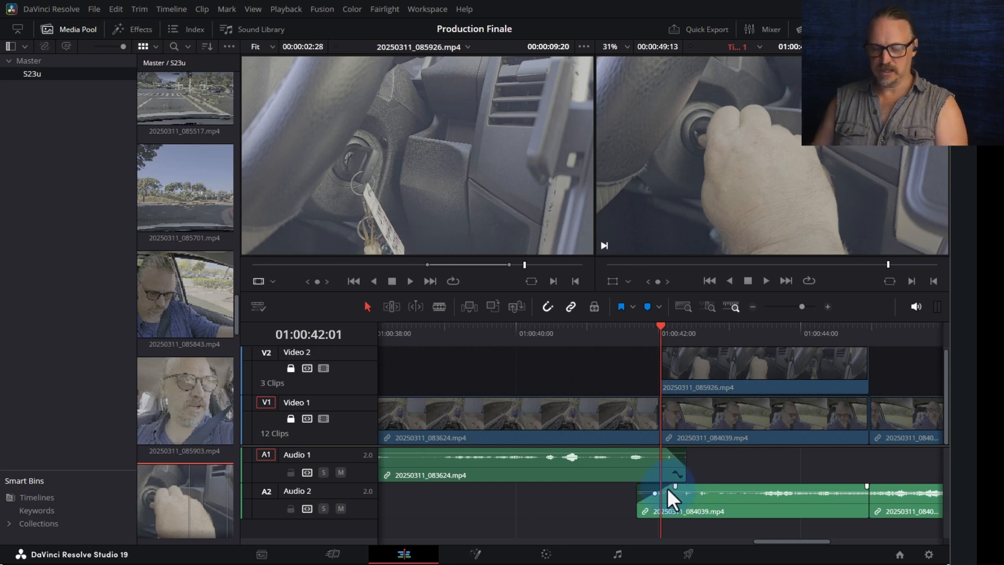
key(ctrl+minus)
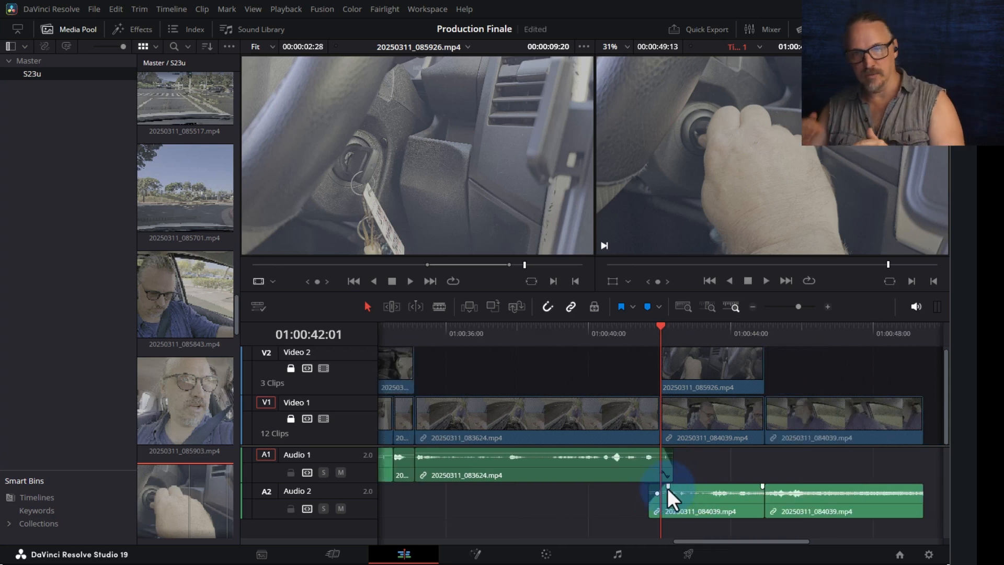
key(ctrl+minus)
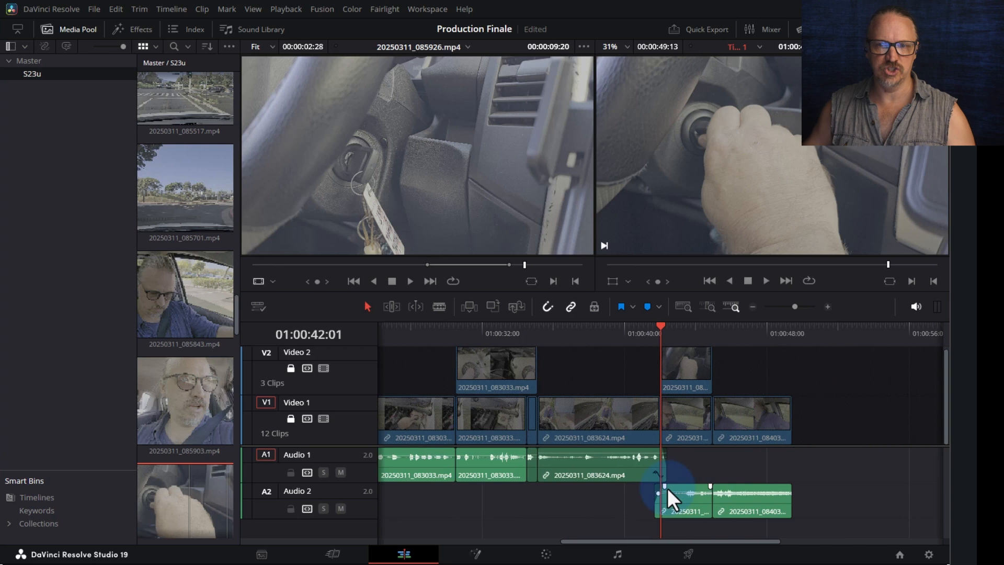
drag(658, 333, 628, 333)
key(space)
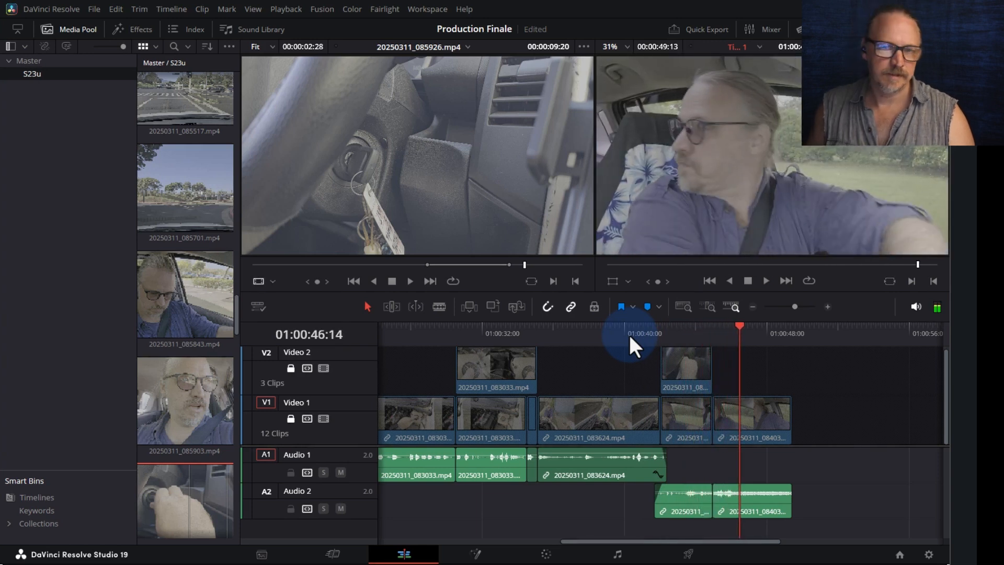
- Unlock Video 1 and Video 2 and play to stop at 01:00:48:17
key(space)
click(291, 418)
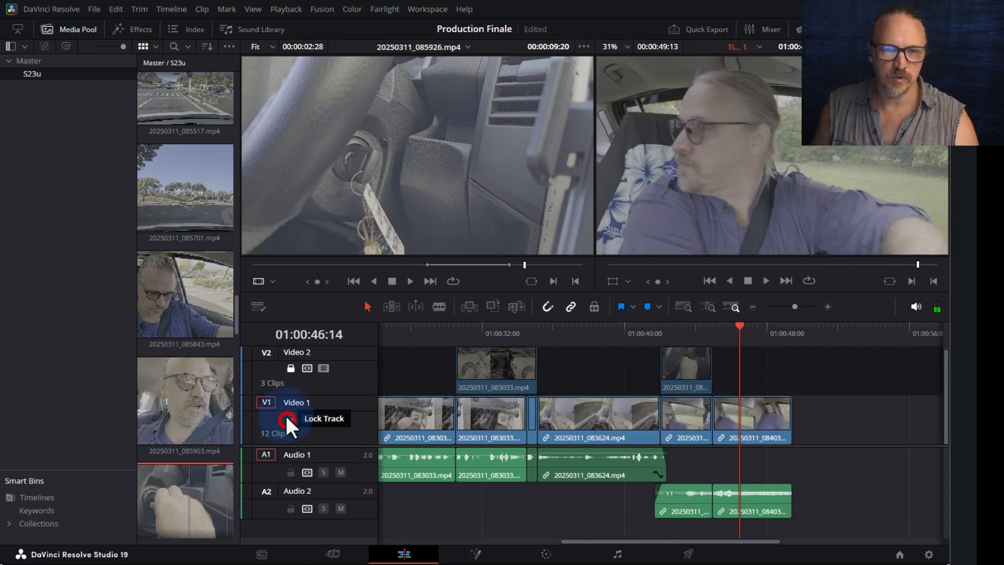
click(291, 368)
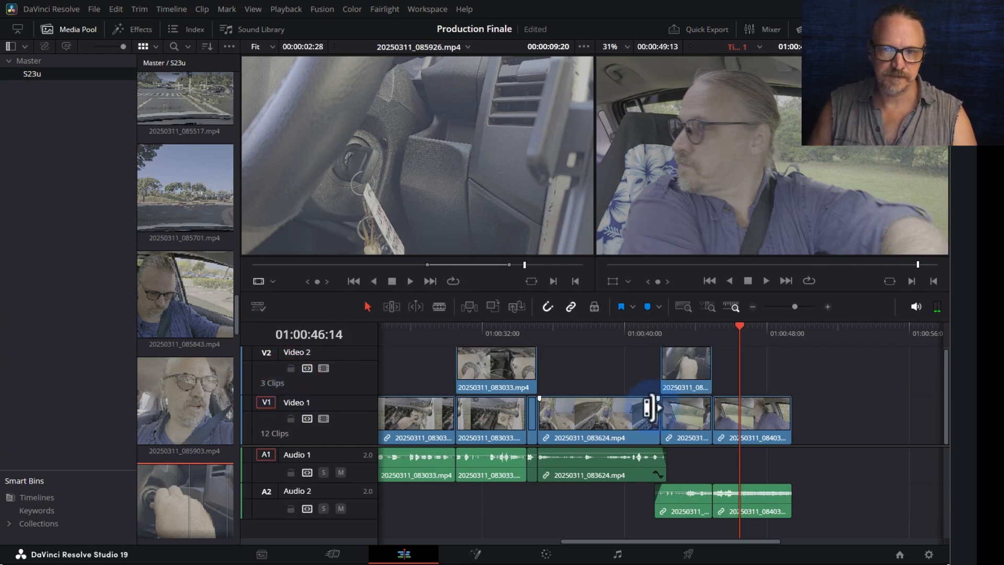
key(space)
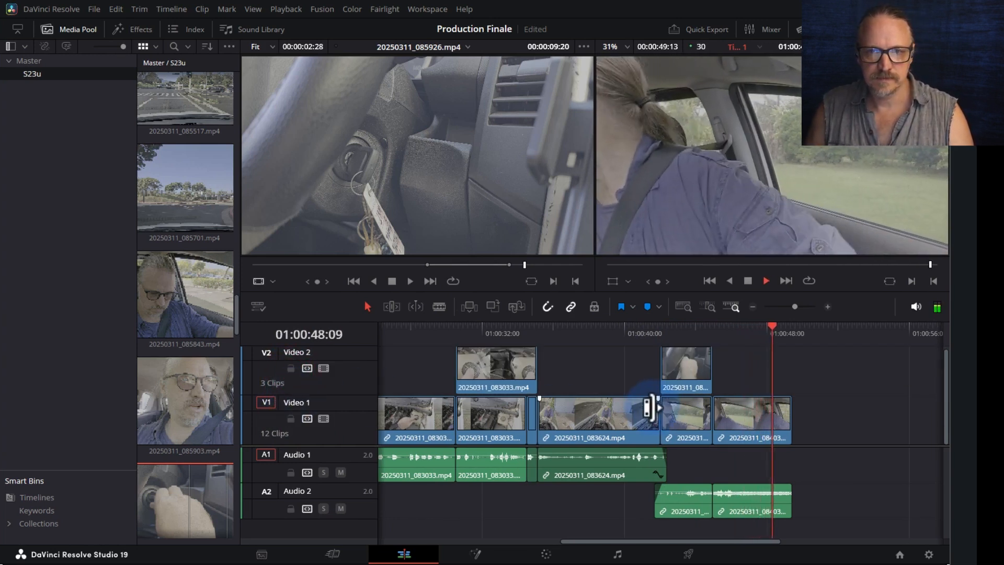
key(space)
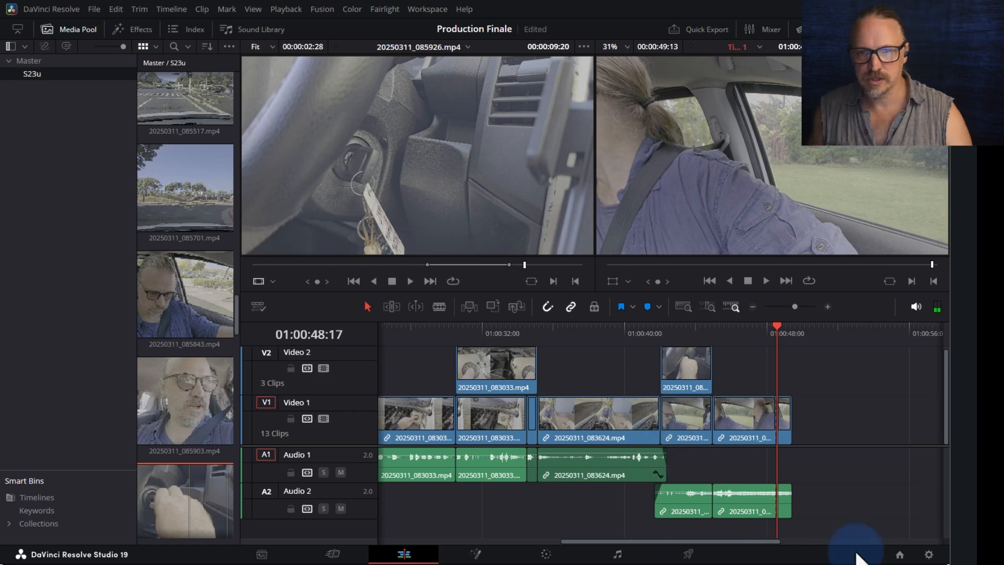
- Delete the leftover end pieces past 01:00:48:17 and lock Audio 1
click(831, 539)
drag(755, 538, 798, 506)
drag(773, 444, 772, 428)
key(Delete)
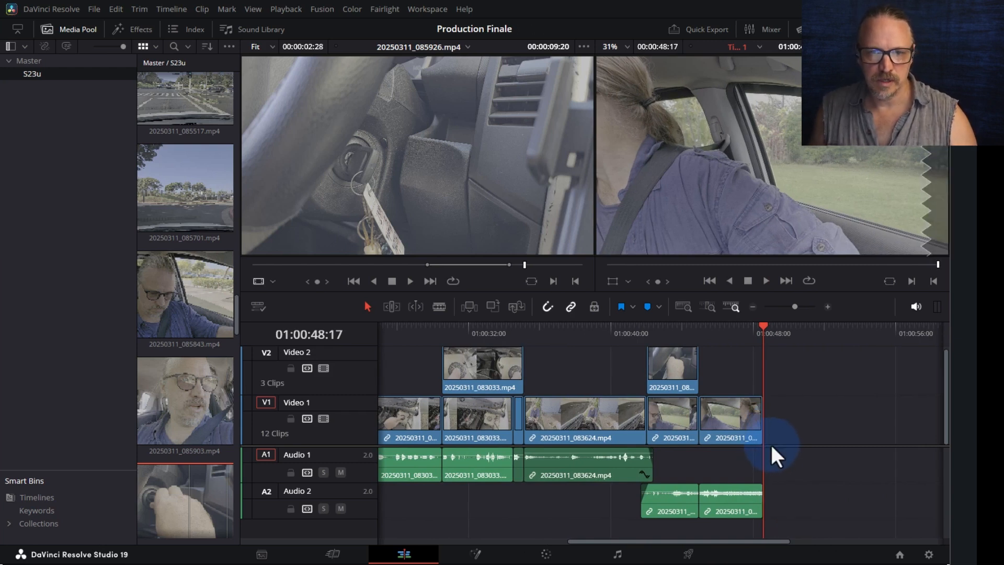
click(291, 472)
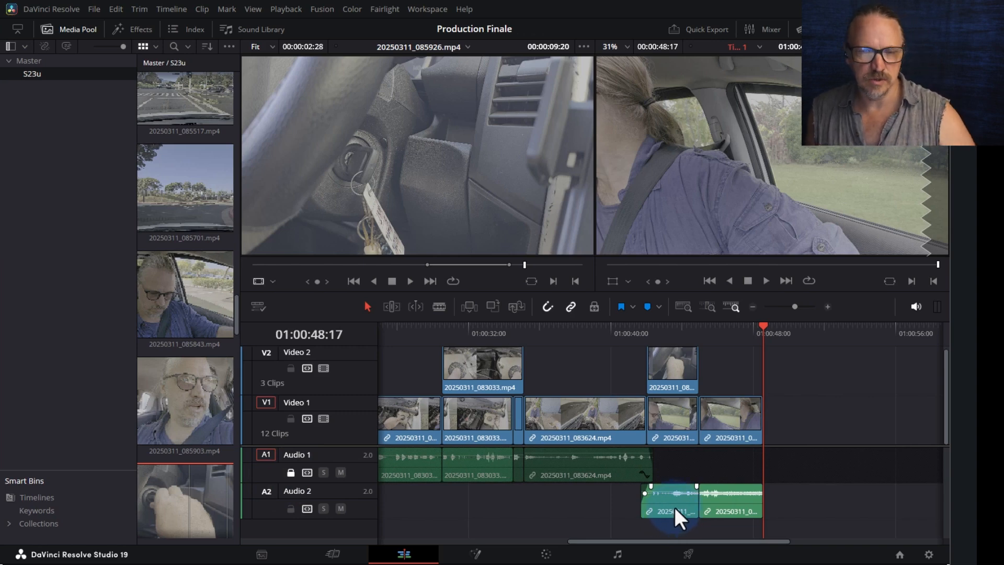
- Load driving clip 20250311_084525.mp4 into the source viewer
scroll(177, 415, down, 5)
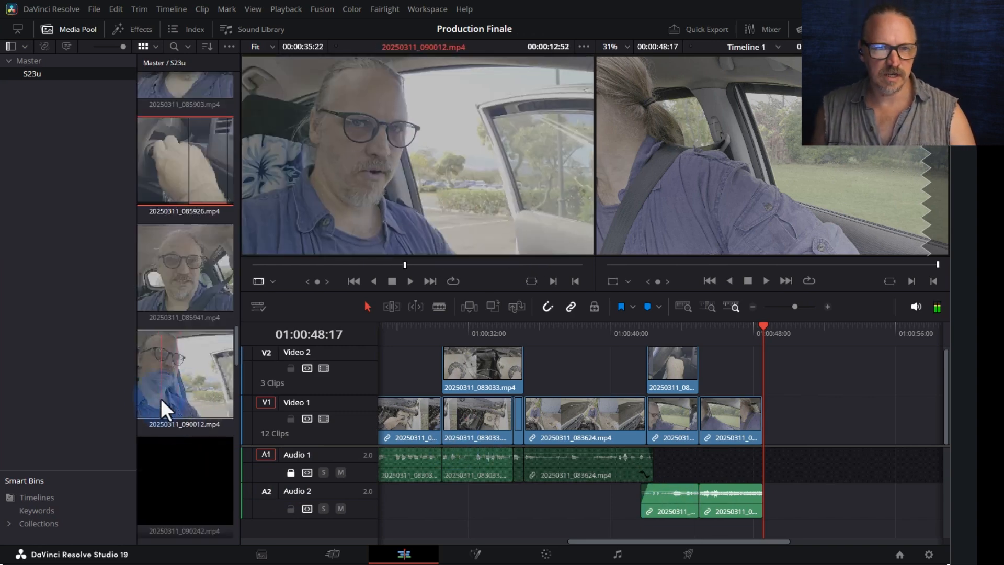
scroll(185, 272, up, 6)
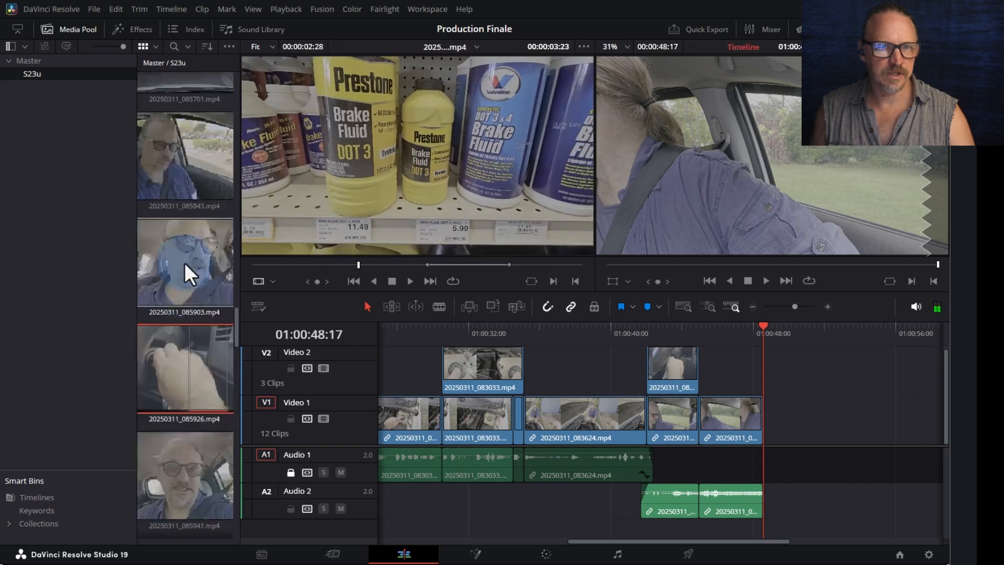
scroll(186, 281, up, 4)
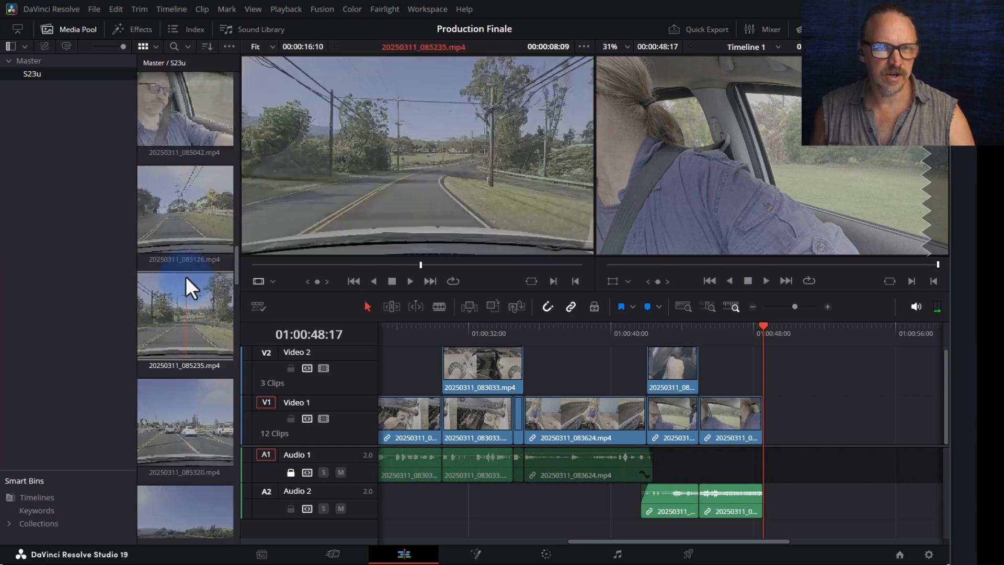
scroll(186, 274, up, 4)
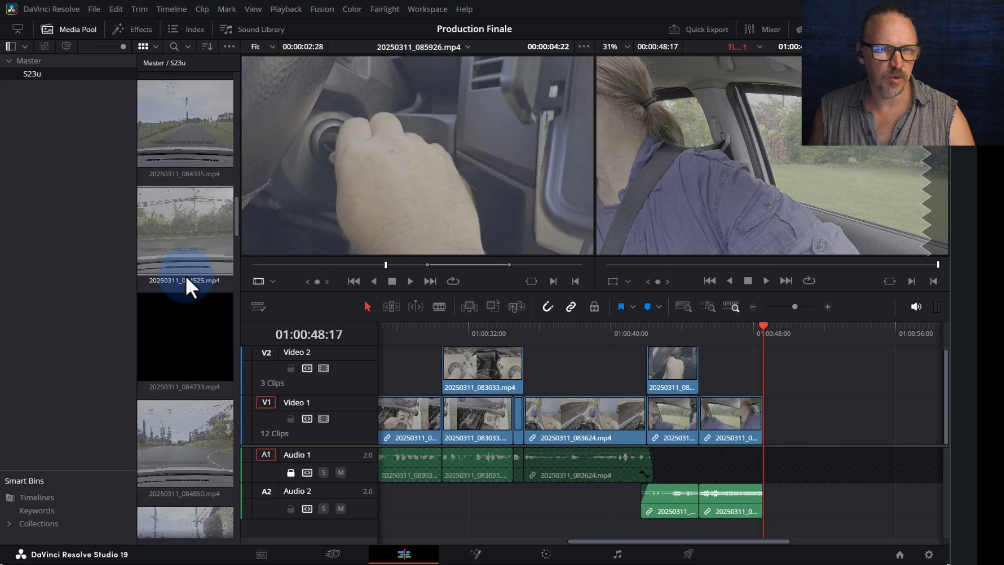
click(157, 234)
click(328, 266)
click(116, 234)
click(178, 231)
click(300, 264)
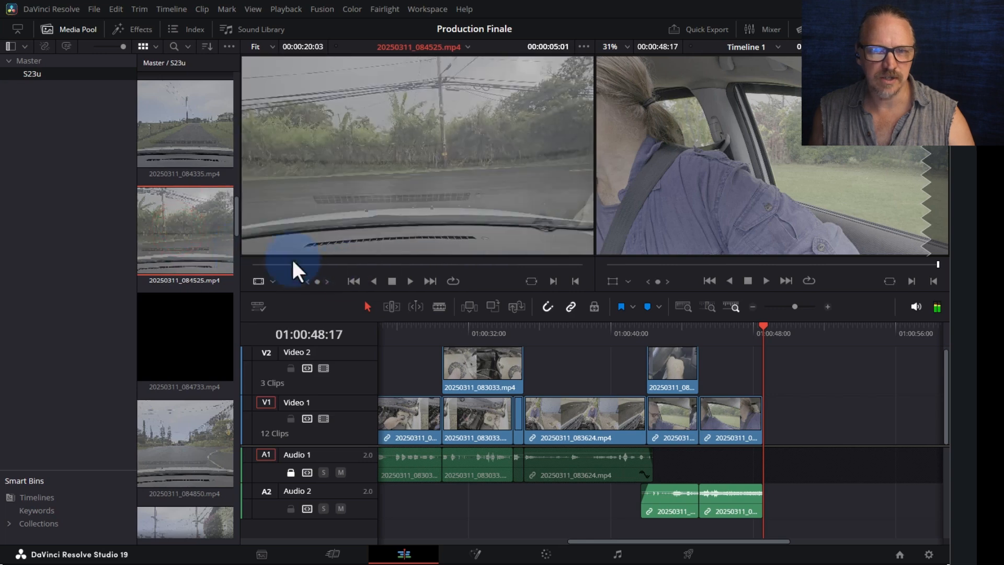
- Mark an out point at 00:00:09:13 and append the section to the timeline end
drag(306, 266, 381, 267)
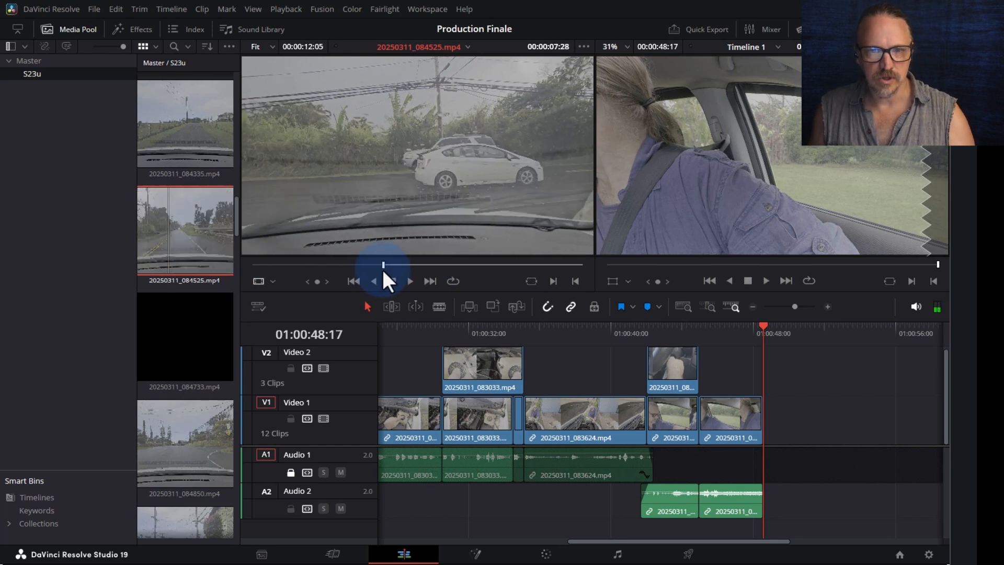
key(space)
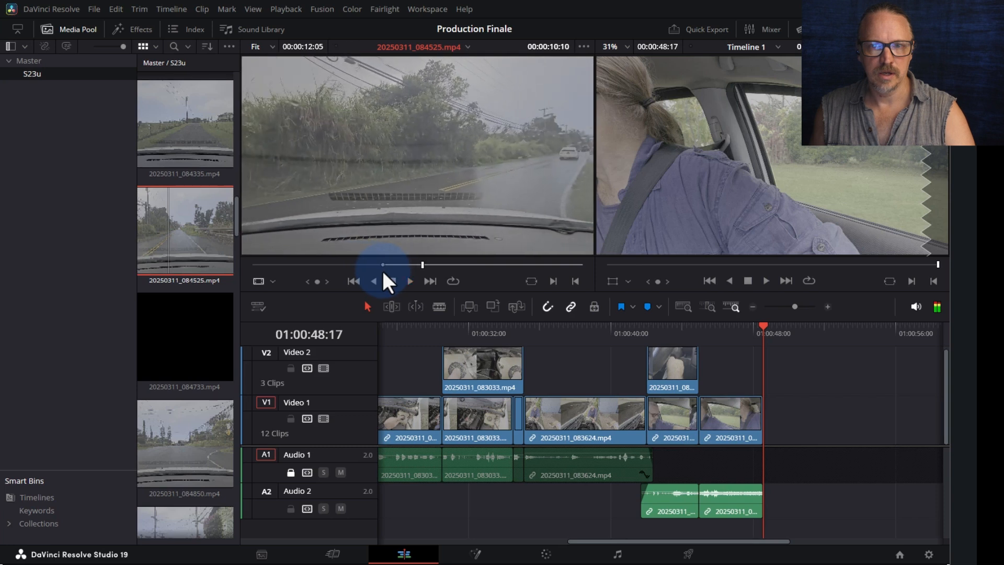
drag(409, 266, 400, 265)
key(space)
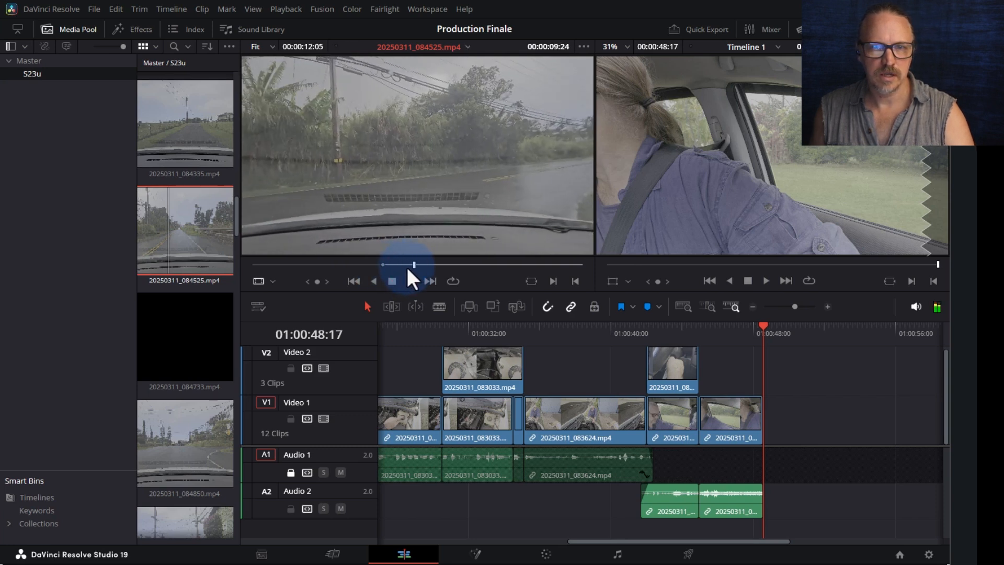
click(408, 266)
key(o)
drag(408, 172, 764, 427)
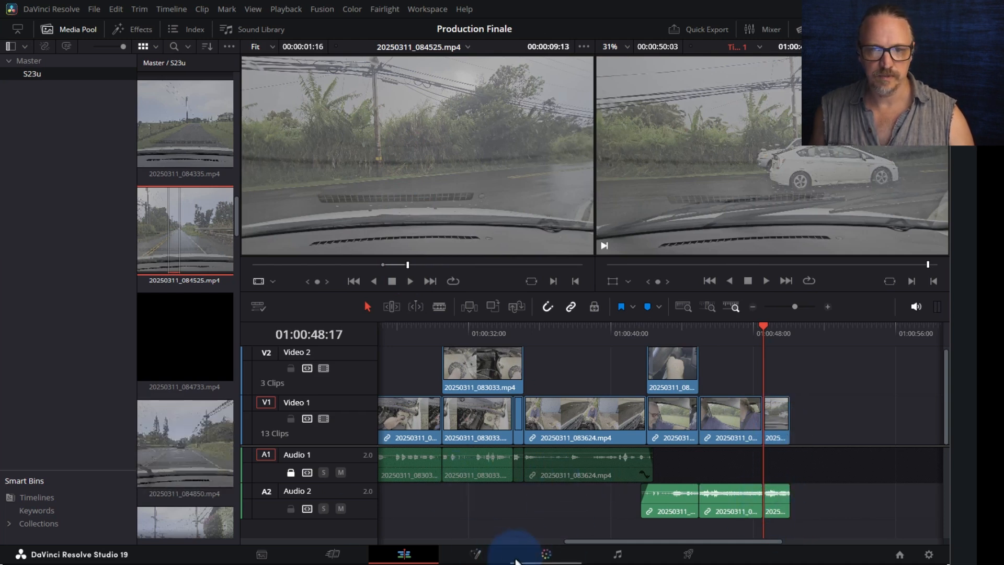
- Append driving clip 20250311_084850.mp4 to the timeline end with an out point at 00:00:07:05
drag(601, 541, 639, 542)
drag(442, 265, 522, 272)
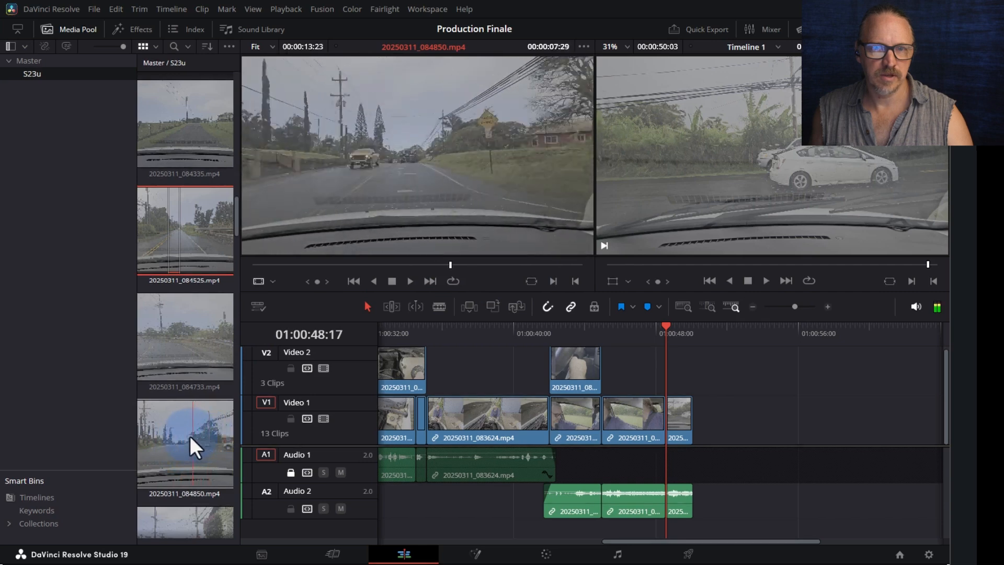
click(146, 432)
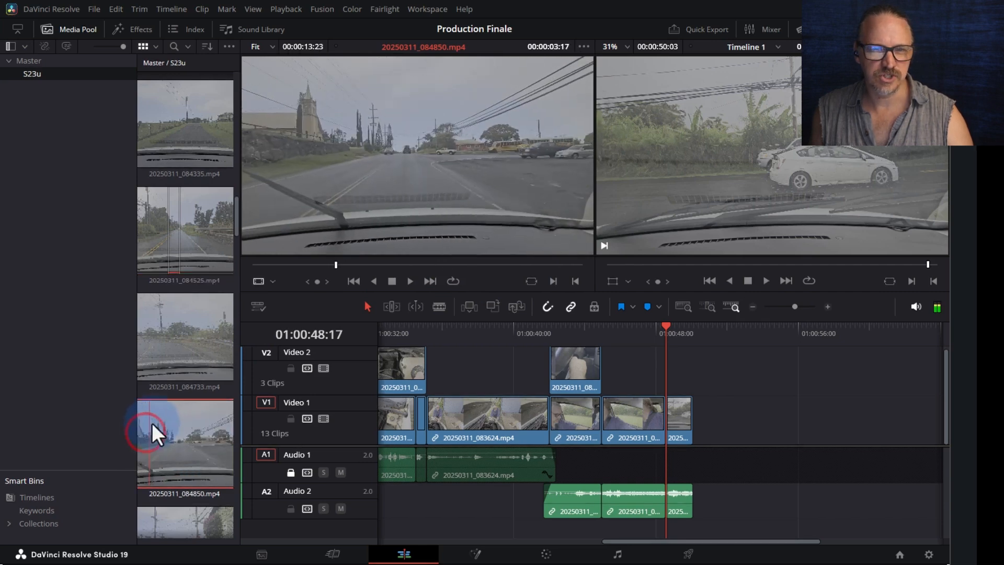
drag(328, 262, 297, 265)
key(space)
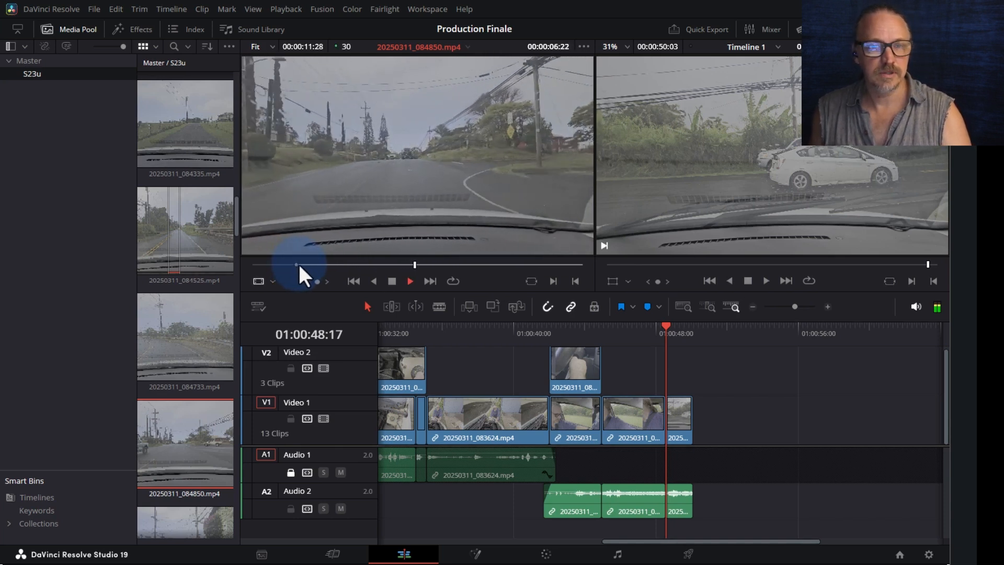
key(space)
key(o)
drag(396, 142, 695, 415)
- Review the ending and delete the last clip's tail after 01:00:54:18
key(space)
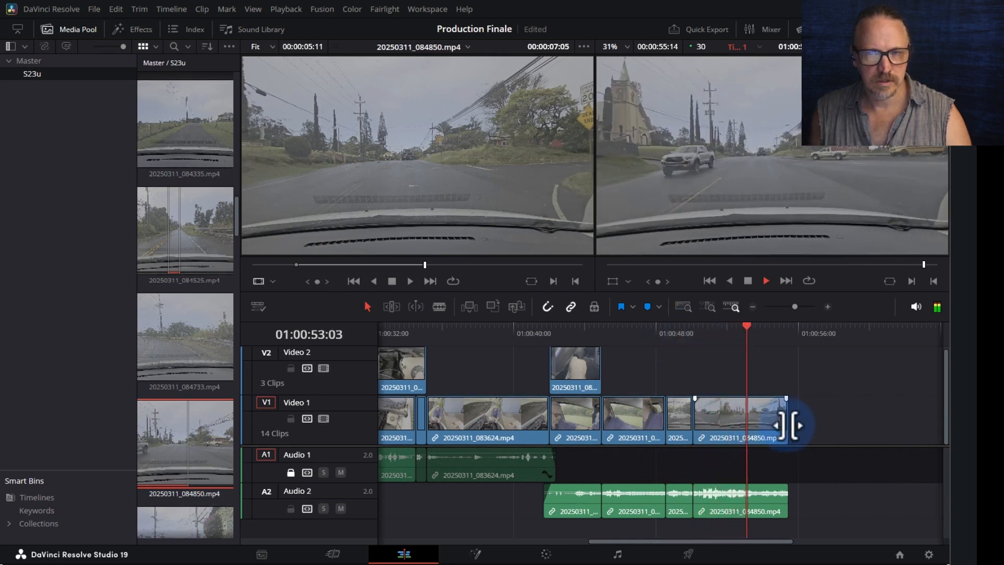
key(space)
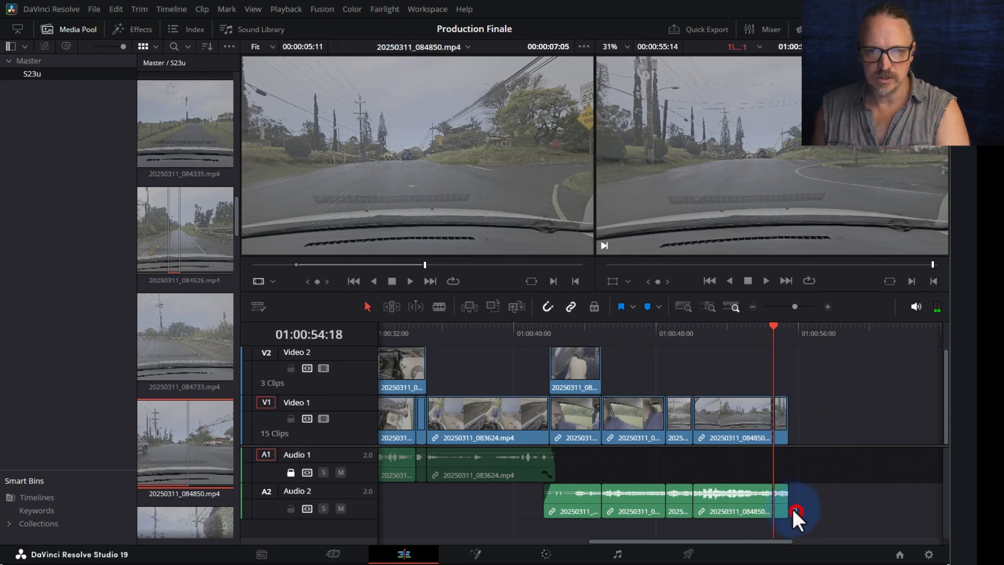
key(Delete)
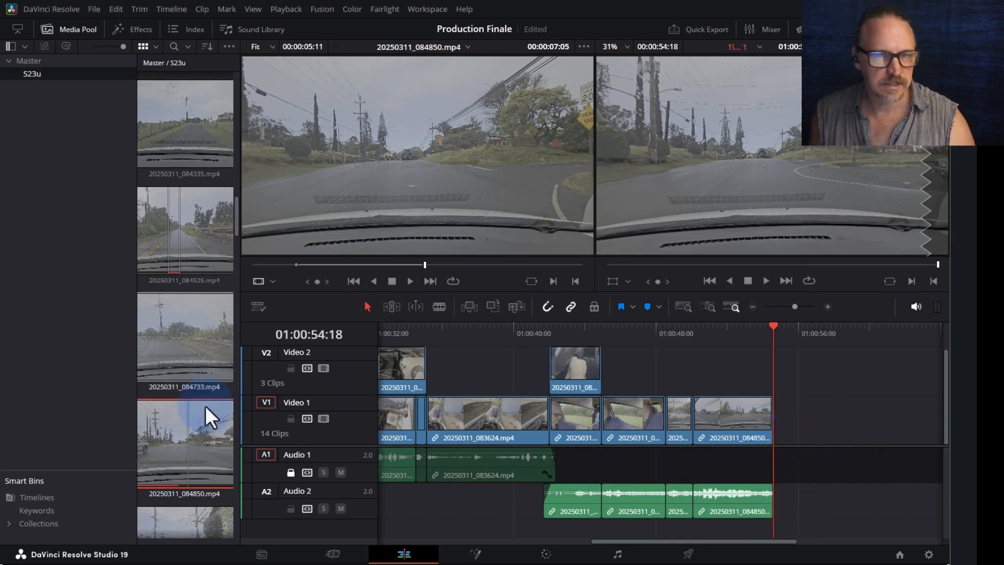
- Open 20250311_085042.mp4 and create a subclip starting around 00:00:00:57
scroll(181, 439, down, 2)
scroll(180, 434, down, 2)
double_click(168, 392)
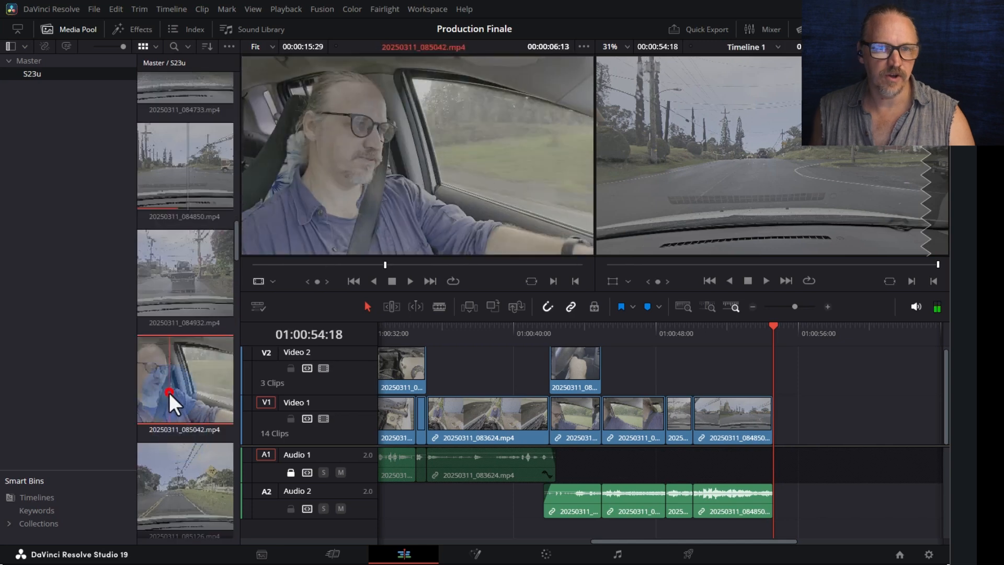
drag(357, 264, 264, 268)
key(space)
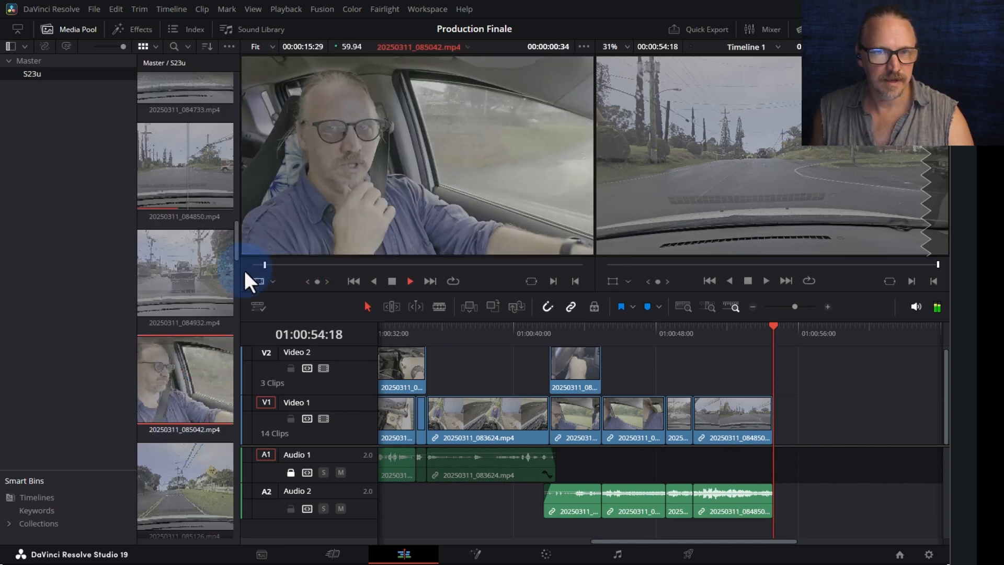
key(Left)
key(Left)
key(Left)
key(Left)
key(Left)
key(Left)
key(Left)
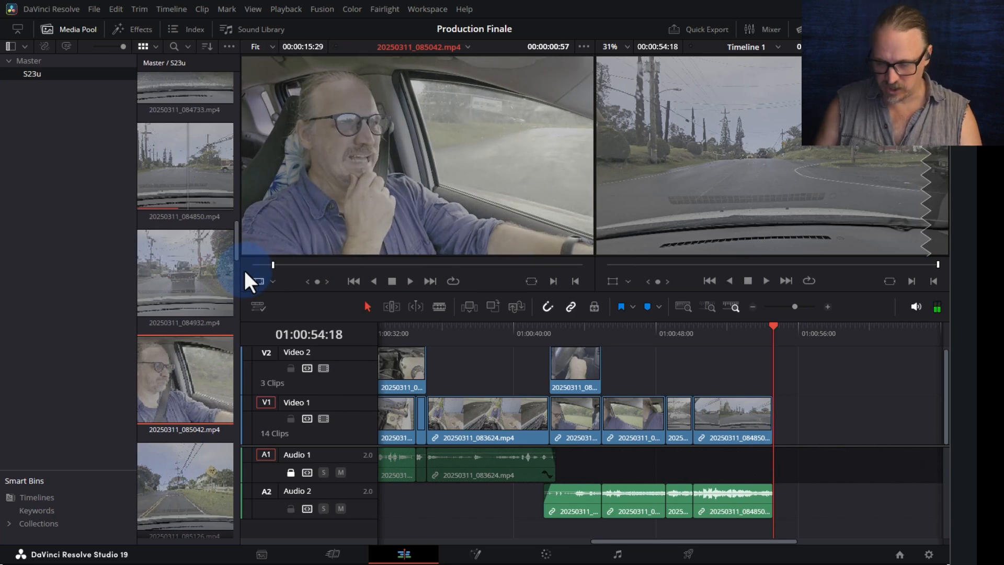
key(alt+b)
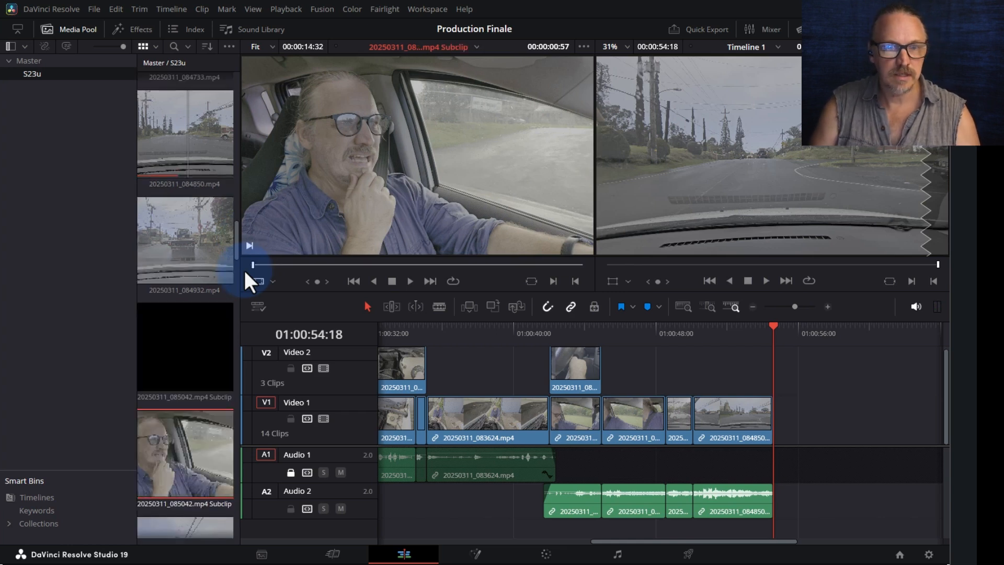
- Mark the subclip's out point at 00:00:09:48, append it to the timeline end, and review
key(space)
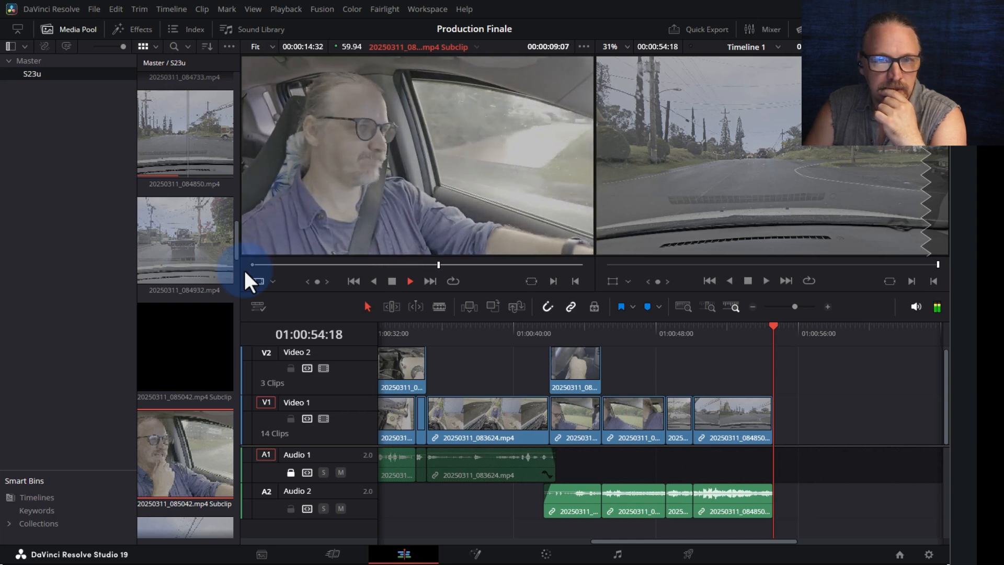
key(space)
key(o)
drag(394, 159, 774, 418)
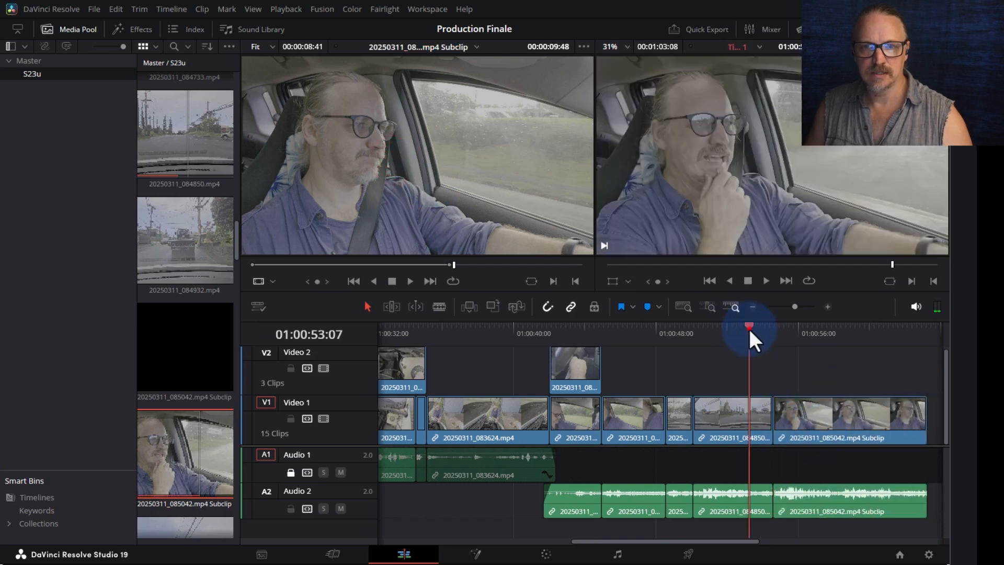
key(space)
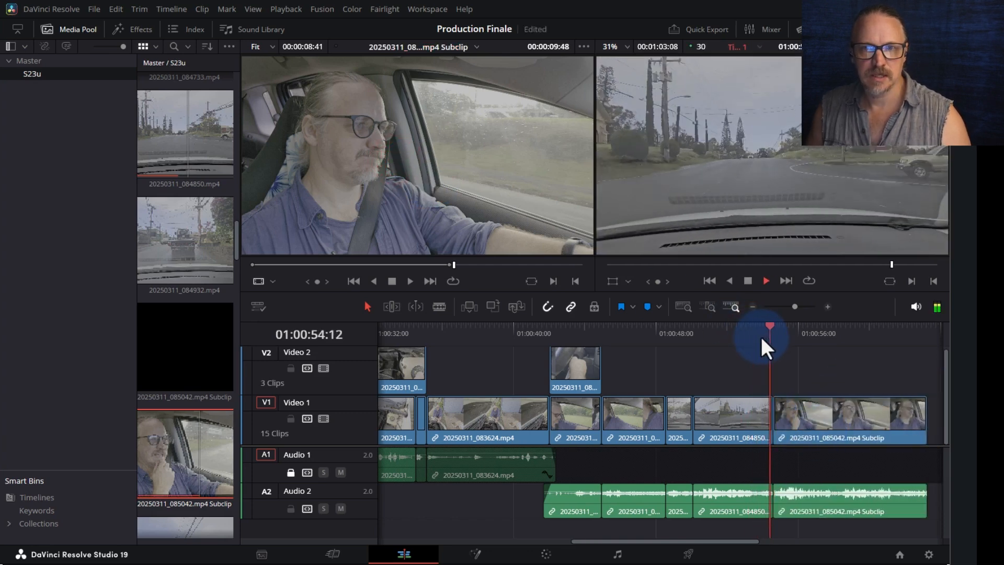
key(ctrl+minus)
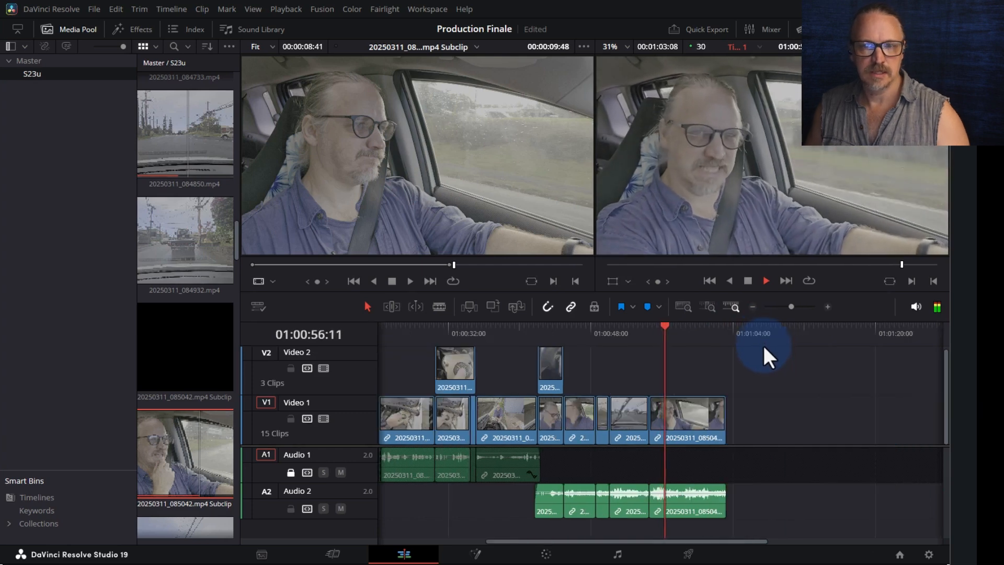
key(End)
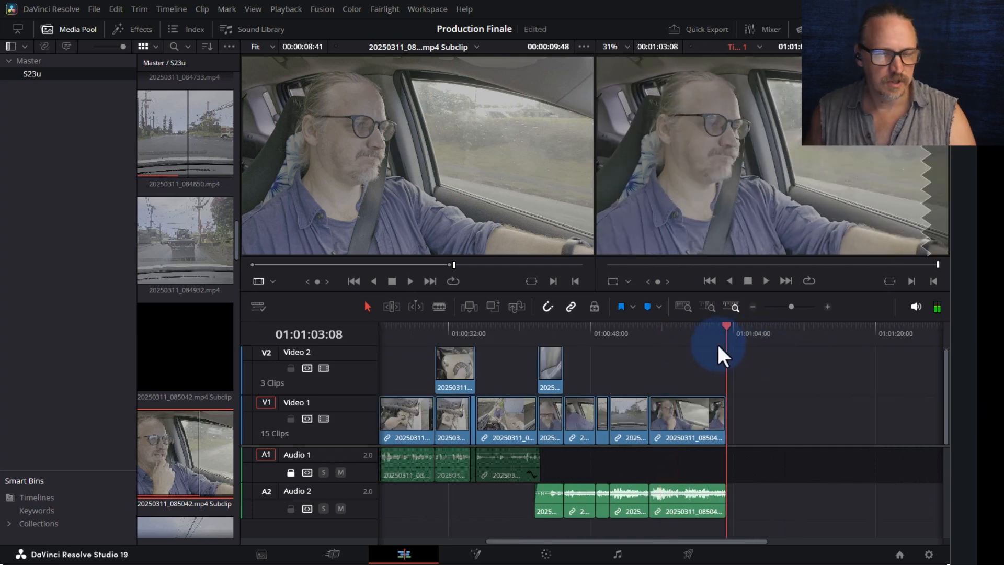
scroll(192, 450, down, 6)
- Load driving clip 20250311_085701.mp4 and preview it around 00:00:58 to 00:01:05
click(188, 328)
scroll(183, 402, down, 2)
scroll(178, 419, down, 6)
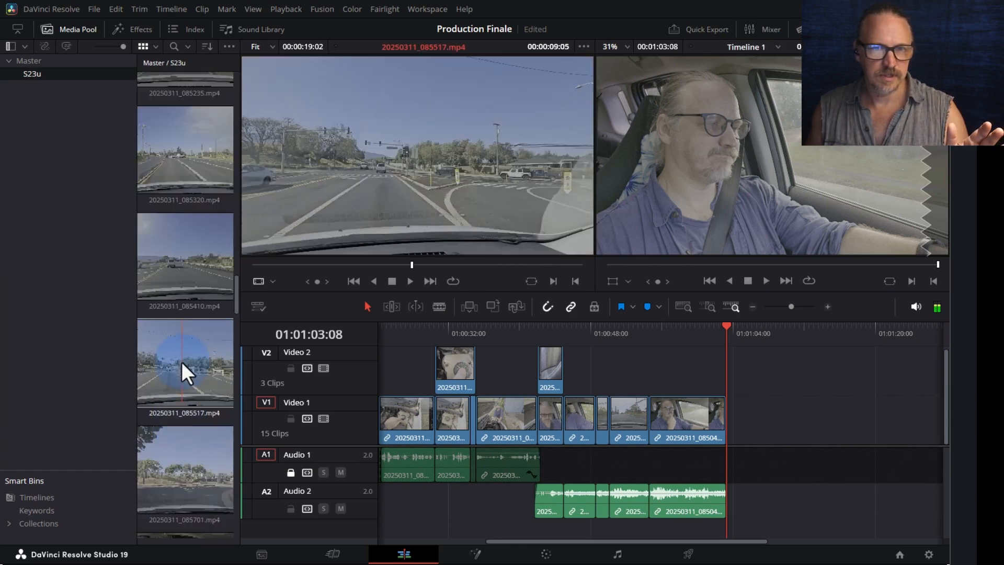
scroll(181, 361, down, 2)
click(178, 404)
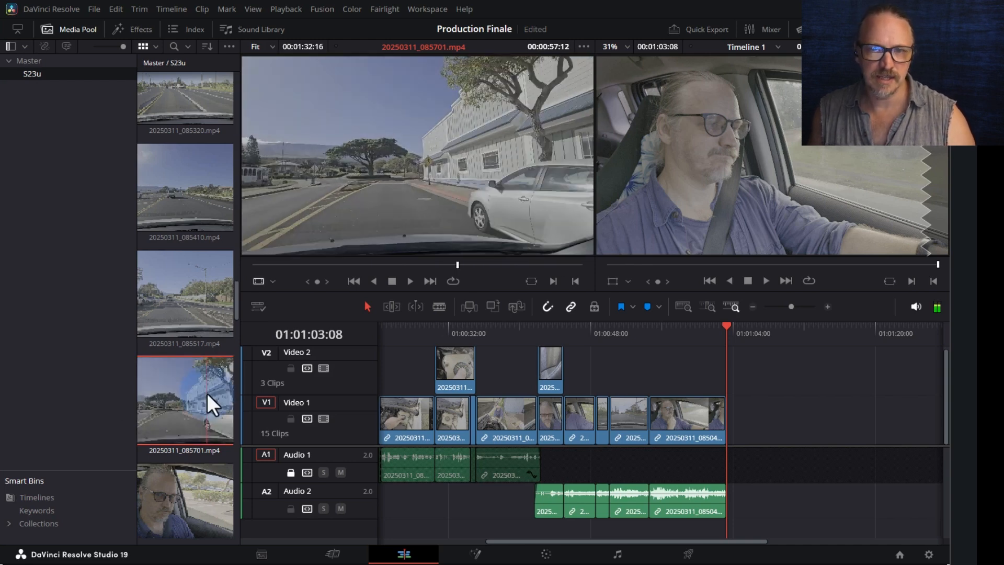
drag(415, 264, 494, 264)
key(space)
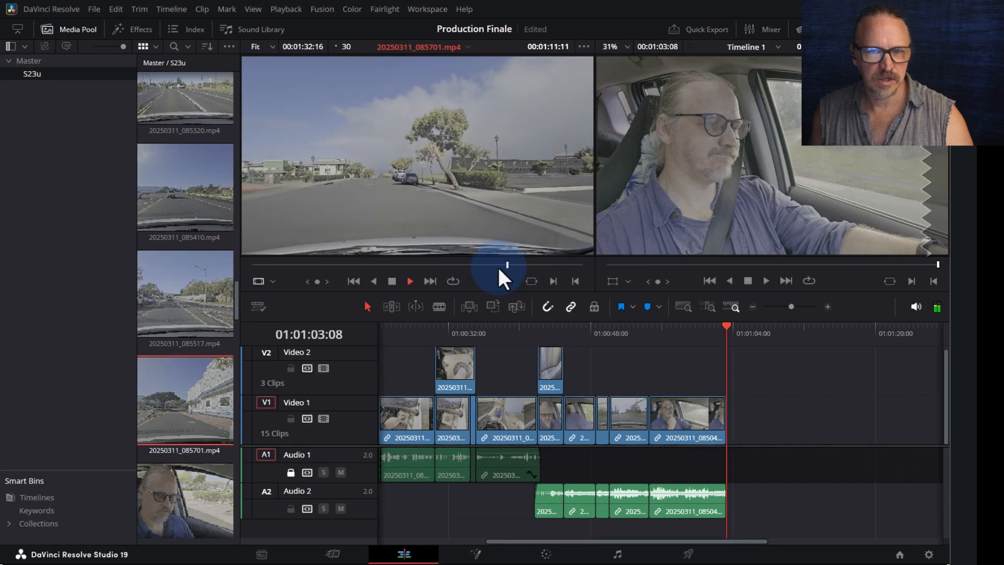
key(space)
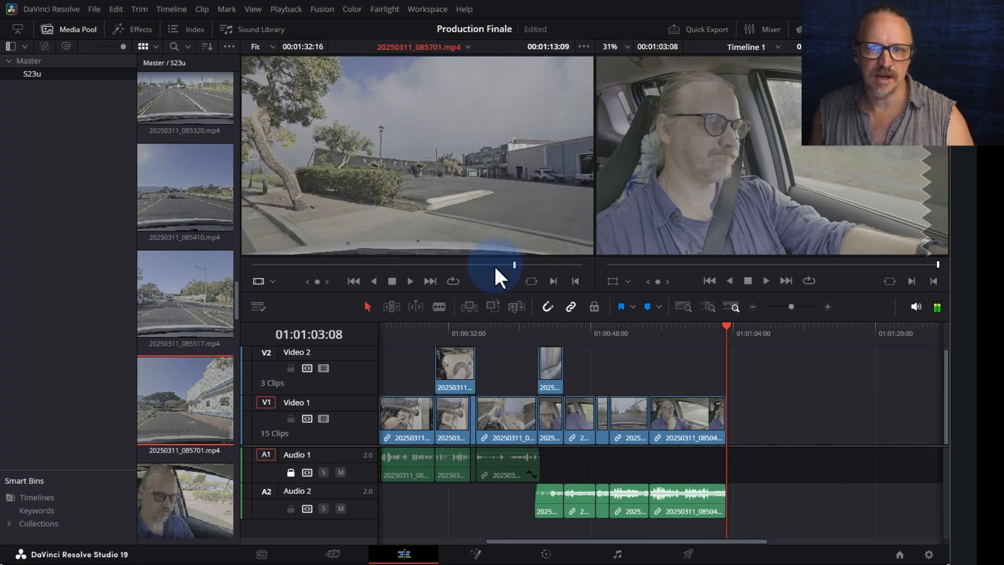
drag(496, 267, 434, 262)
key(space)
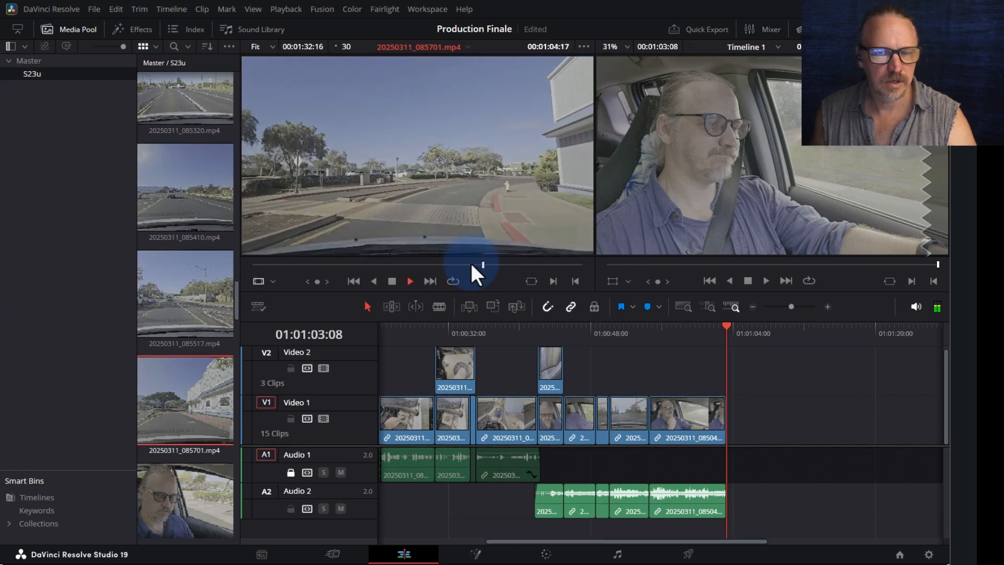
key(space)
- Review 085701 from about 00:01:05:03 and place it at the end of Video 1
drag(486, 266, 479, 268)
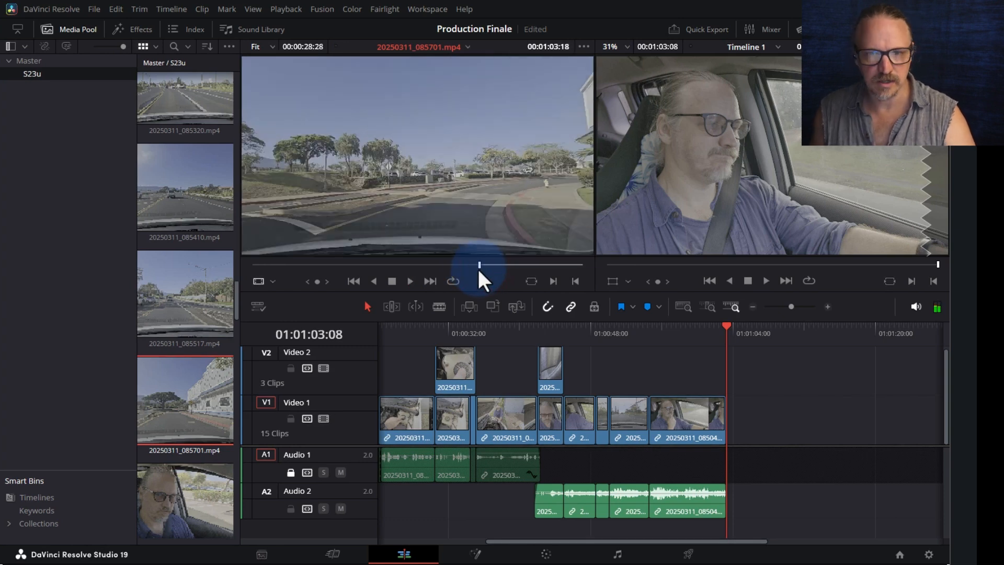
key(space)
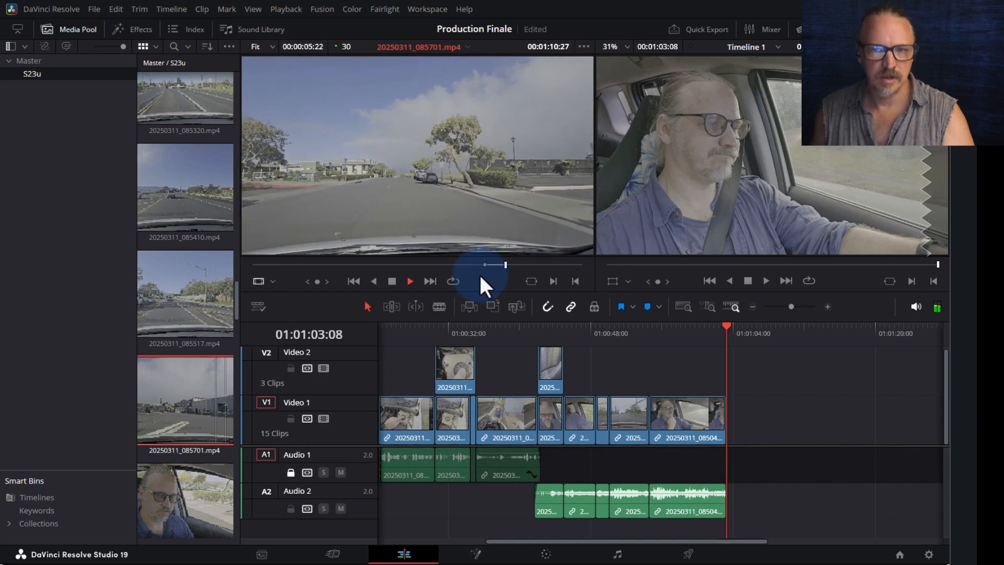
key(space)
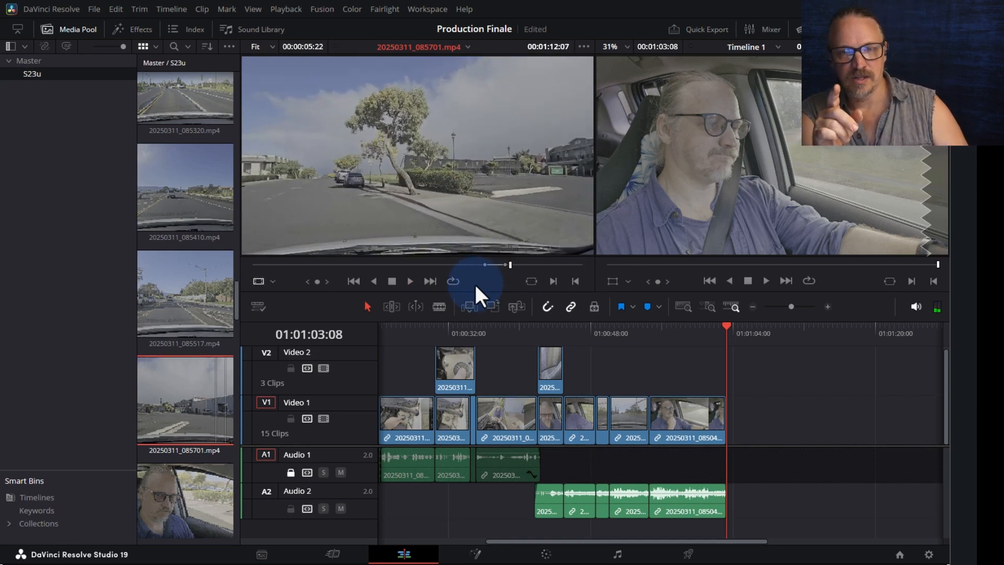
key(space)
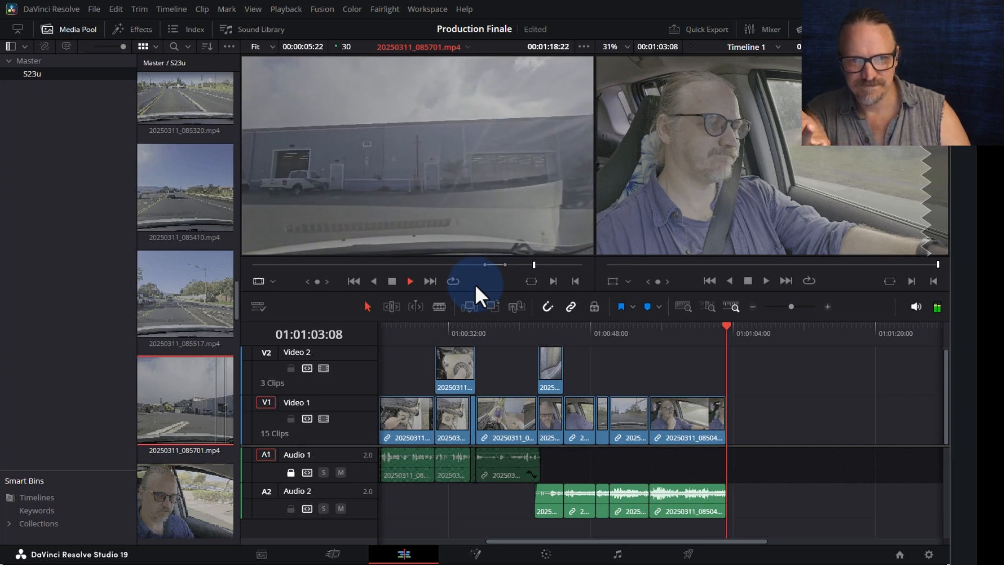
key(space)
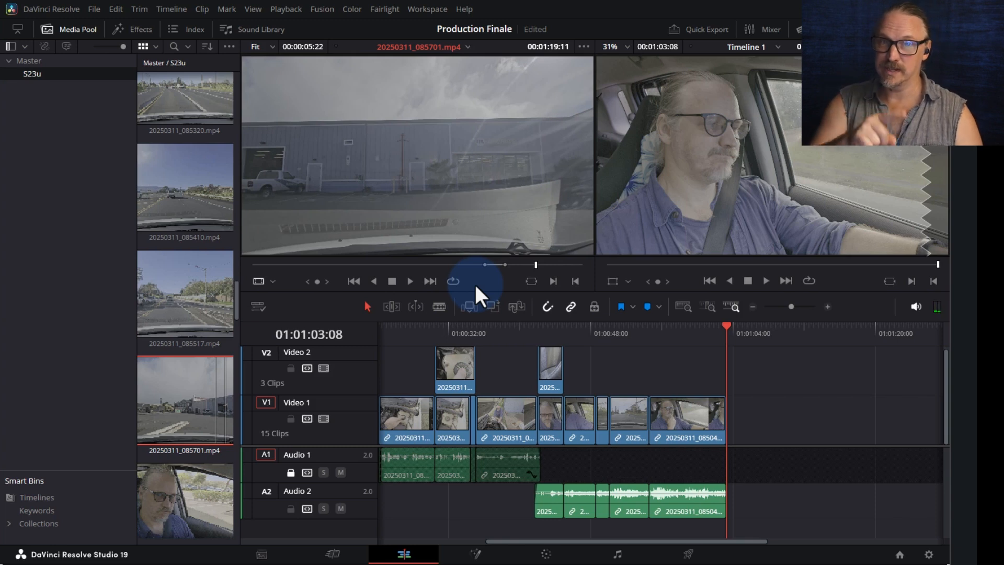
drag(476, 196, 736, 419)
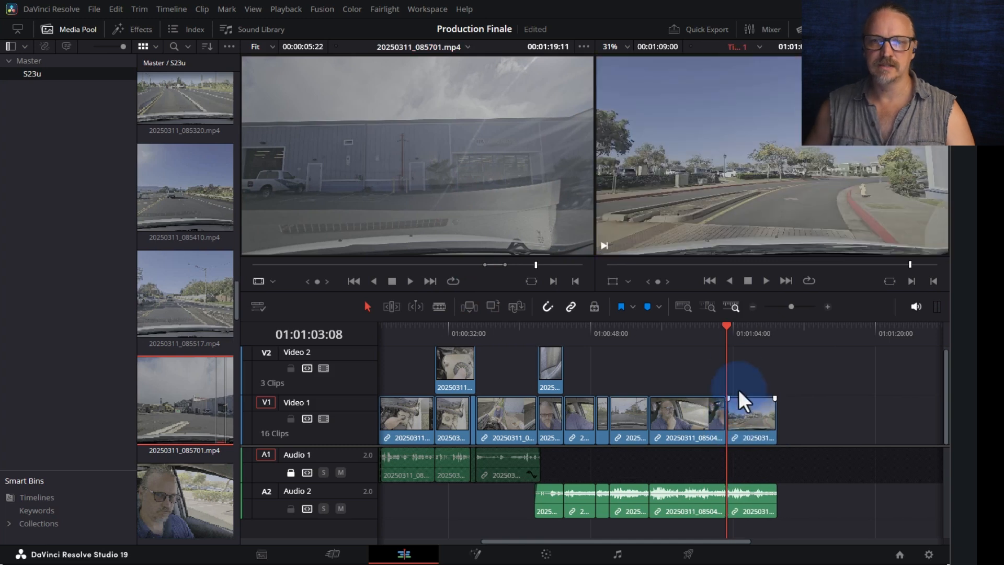
- Lock Audio 2, ripple-trim about 07:29 off the driving clip's head, and review the cut
key(space)
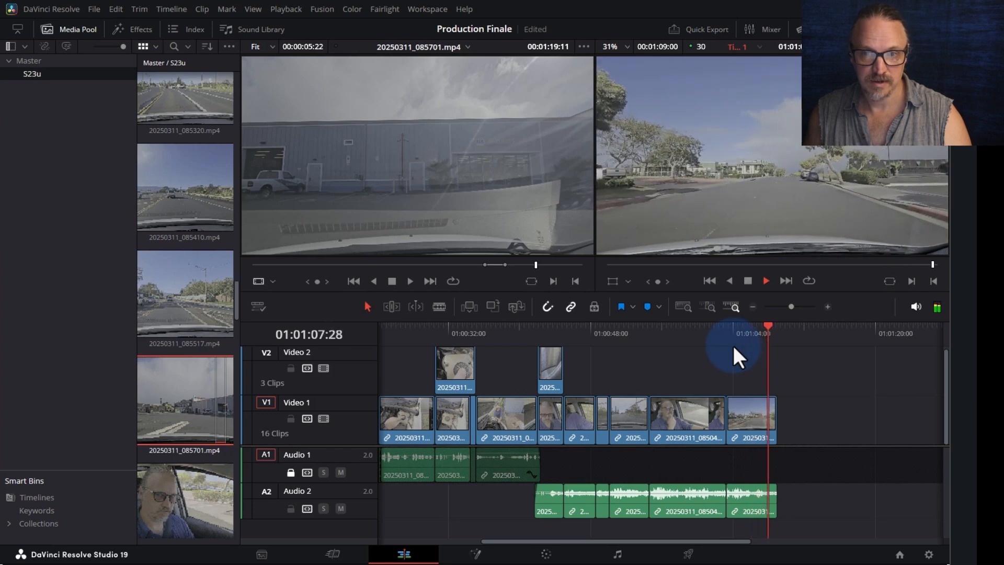
click(753, 417)
click(290, 508)
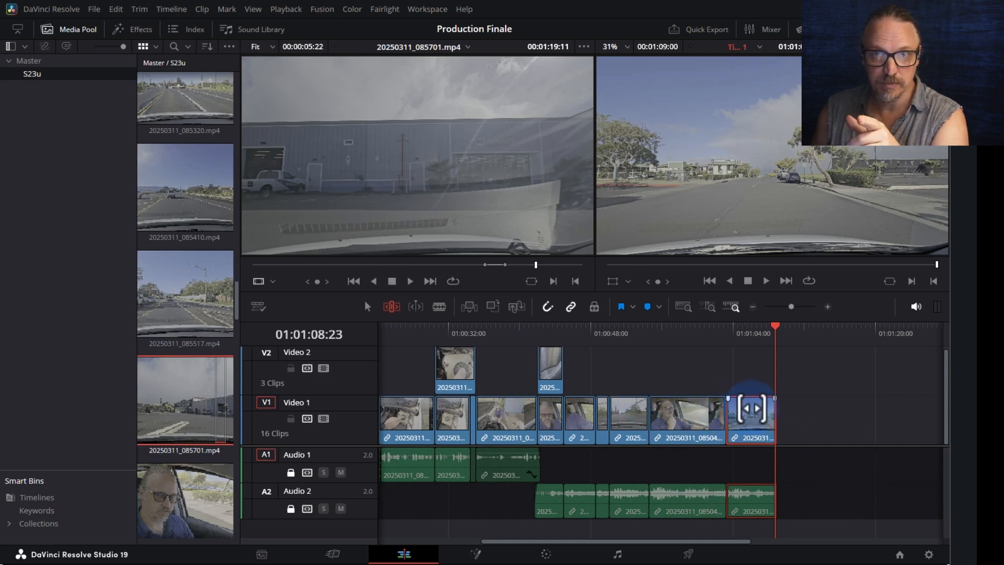
drag(752, 408, 682, 413)
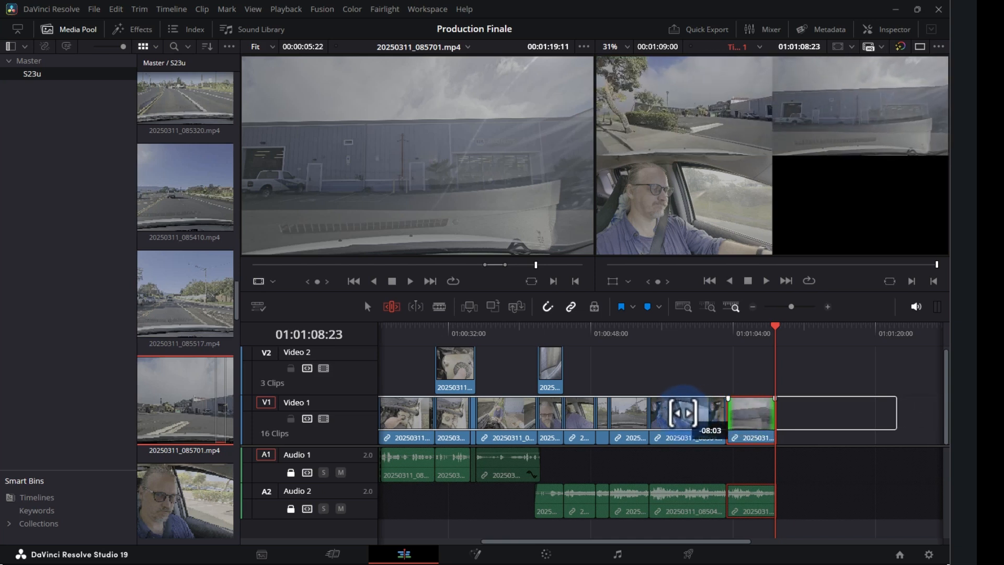
drag(682, 413, 684, 413)
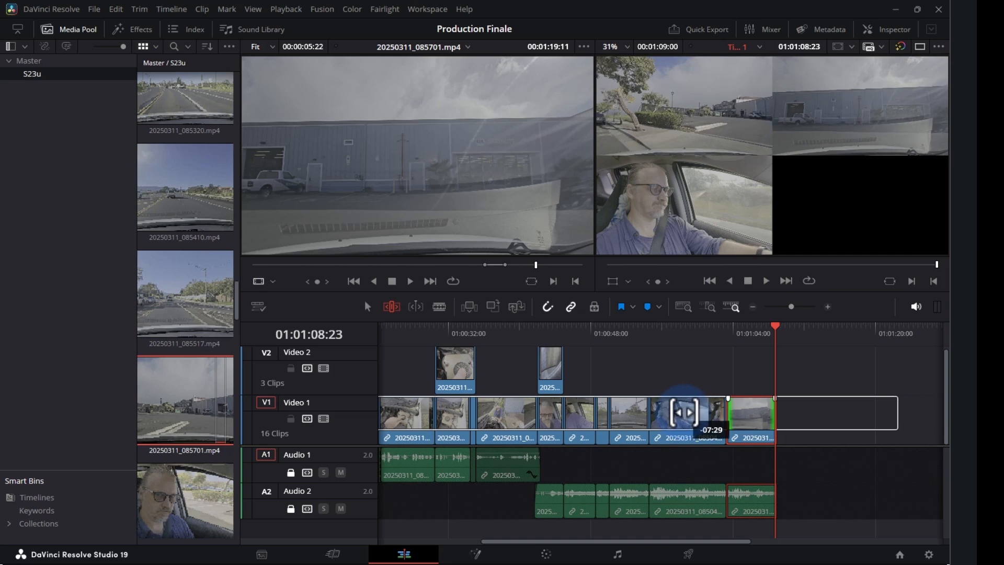
drag(684, 413, 684, 413)
click(709, 334)
key(space)
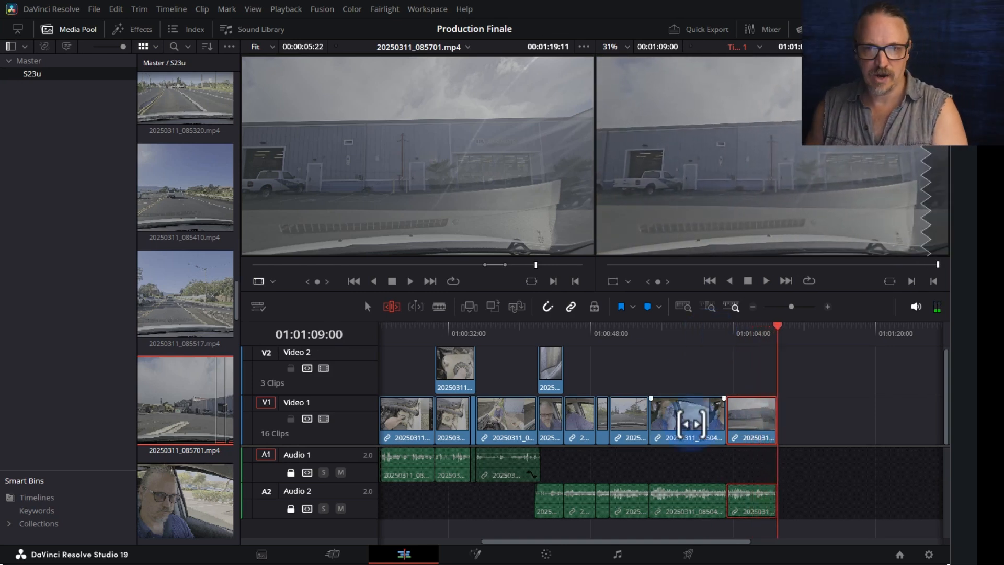
- Unlock Audio 2, trim the A2/V1 cut into the driving clip by two frames, and review it
key(ctrl+equal)
key(ctrl+equal)
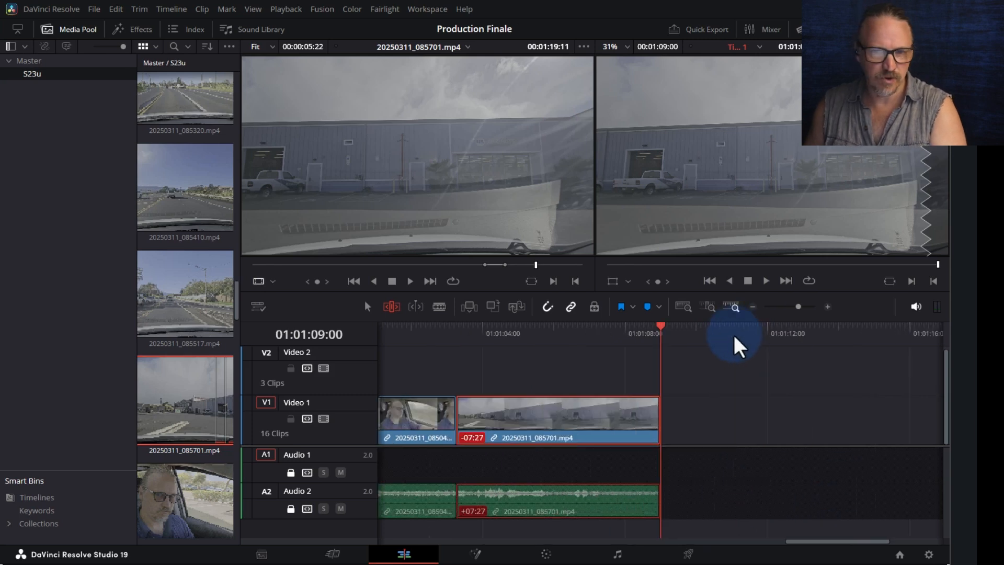
drag(831, 540, 780, 540)
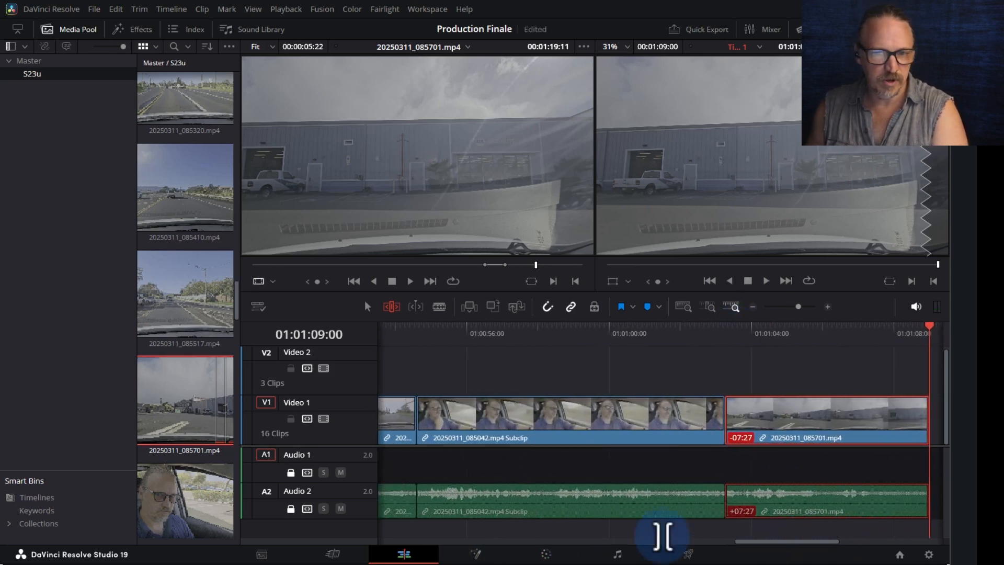
click(291, 509)
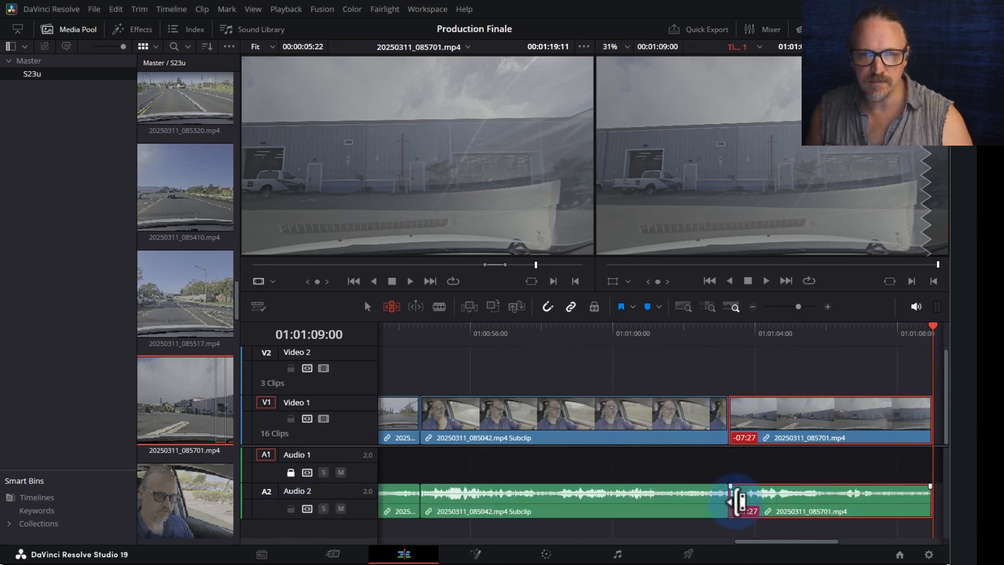
drag(736, 500, 734, 501)
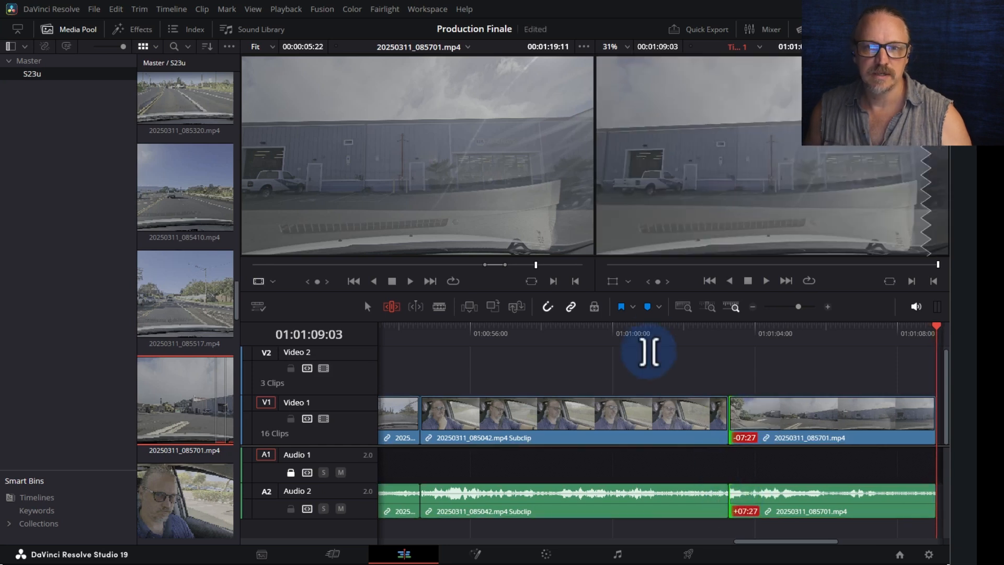
click(659, 334)
click(628, 351)
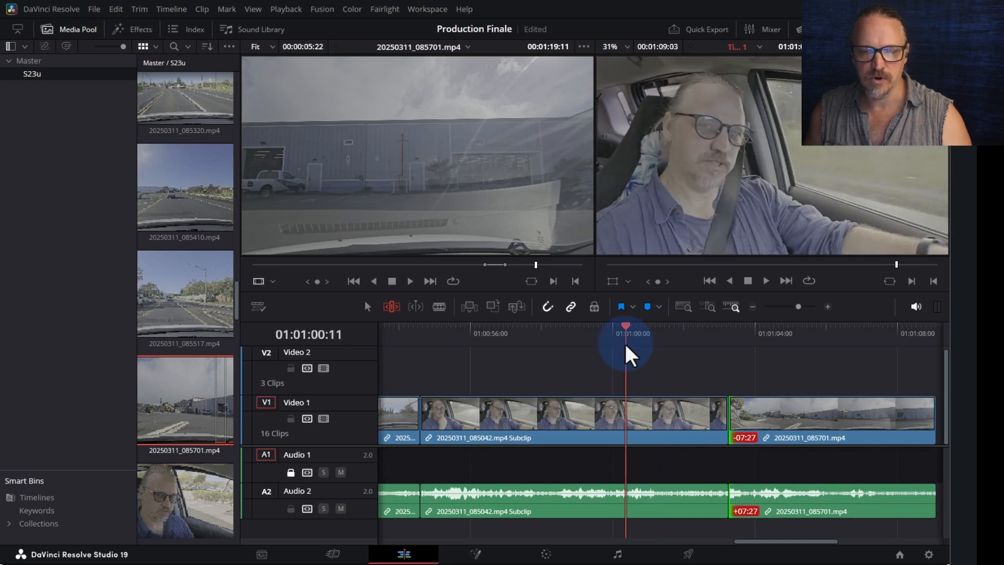
key(space)
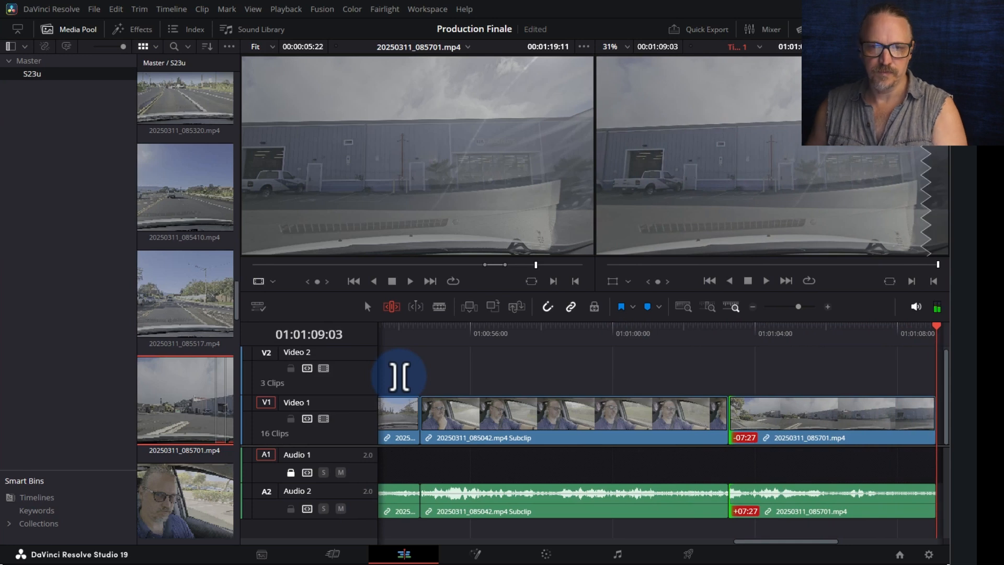
key(ctrl+minus)
key(ctrl+minus)
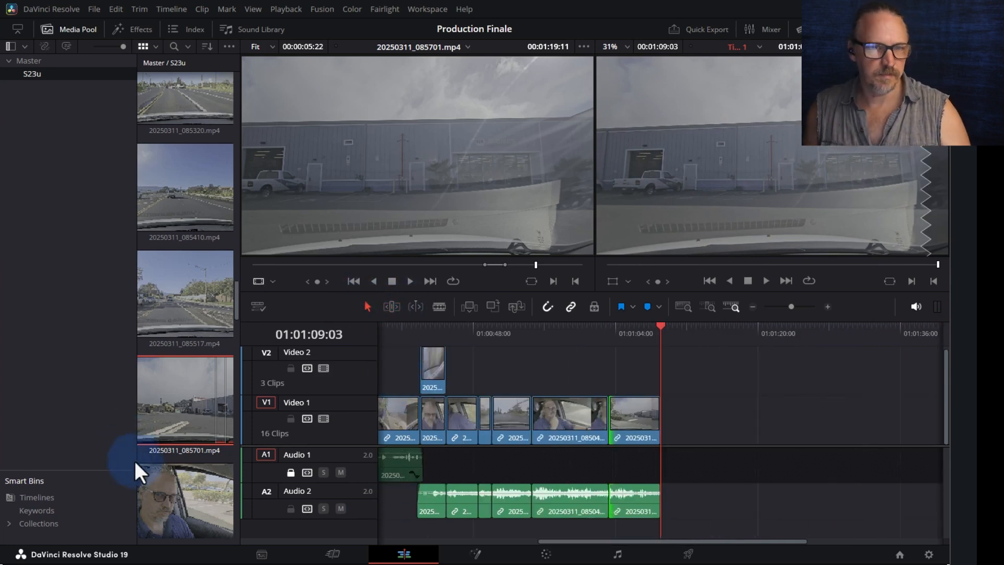
- Load in-car clip 20250311_085843.mp4 in the source viewer and scrub back through it
scroll(178, 460, down, 4)
click(184, 454)
scroll(183, 454, down, 6)
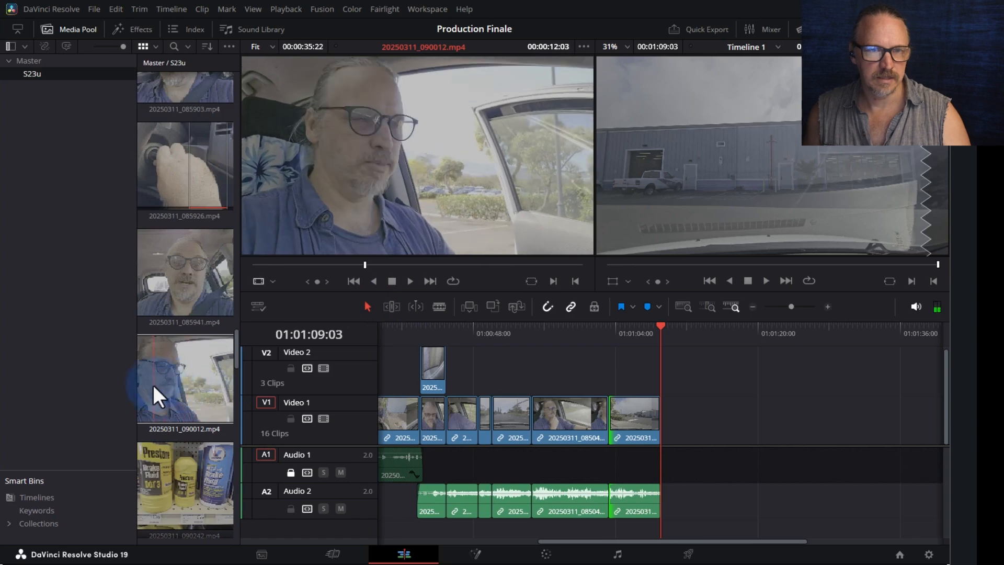
scroll(174, 309, up, 3)
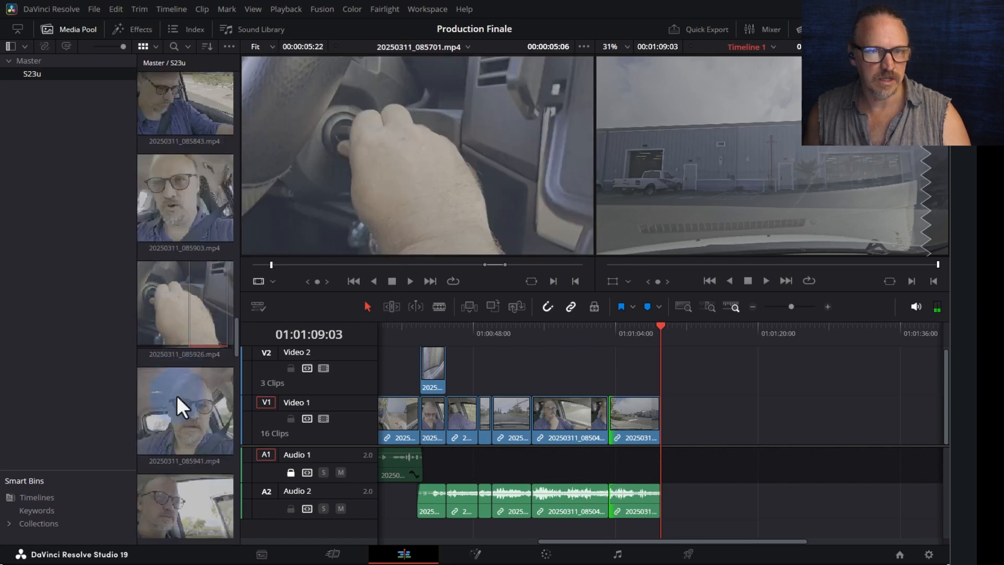
scroll(168, 151, up, 2)
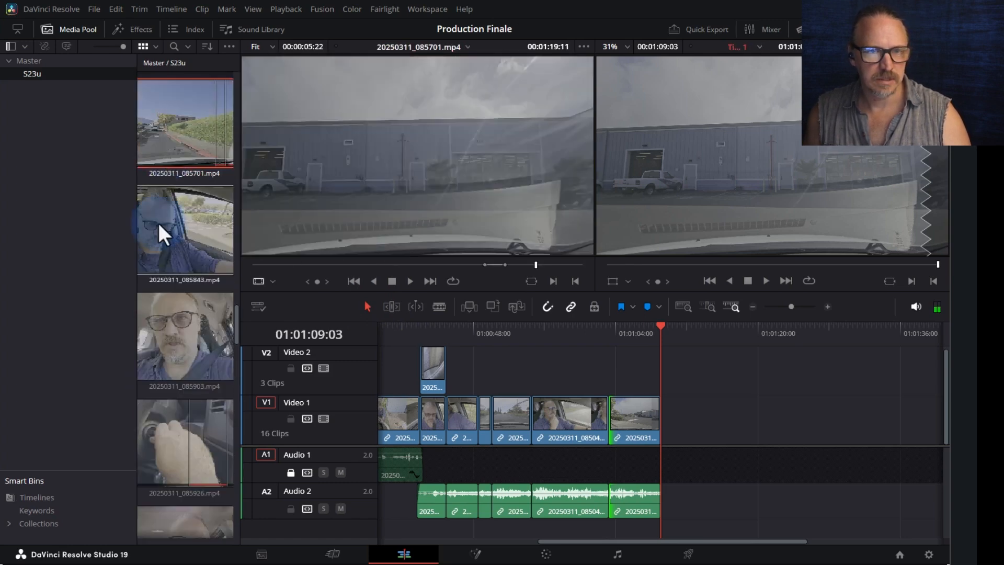
double_click(158, 225)
key(space)
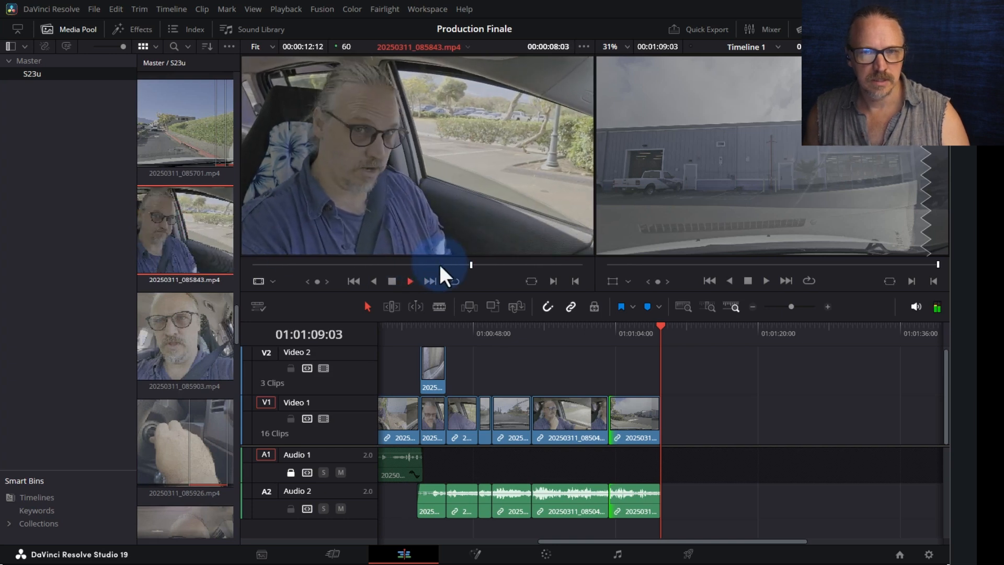
click(438, 264)
drag(438, 265, 331, 264)
- Set an In point on 085843 and append it after the driving clip
right_click(363, 265)
click(353, 263)
key(i)
key(space)
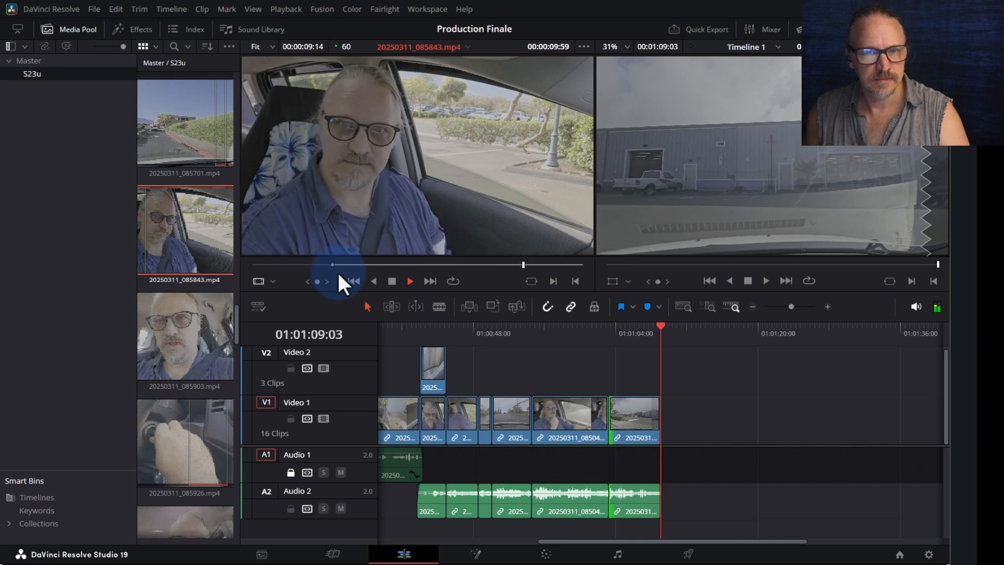
key(space)
drag(495, 156, 672, 428)
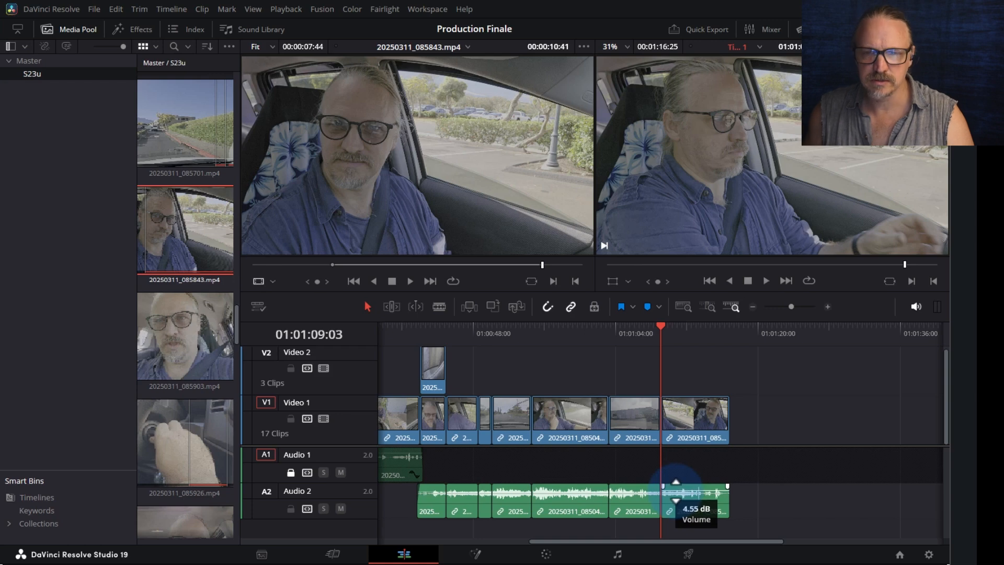
- Split the new in-car clip at 01:01:16:02
click(645, 335)
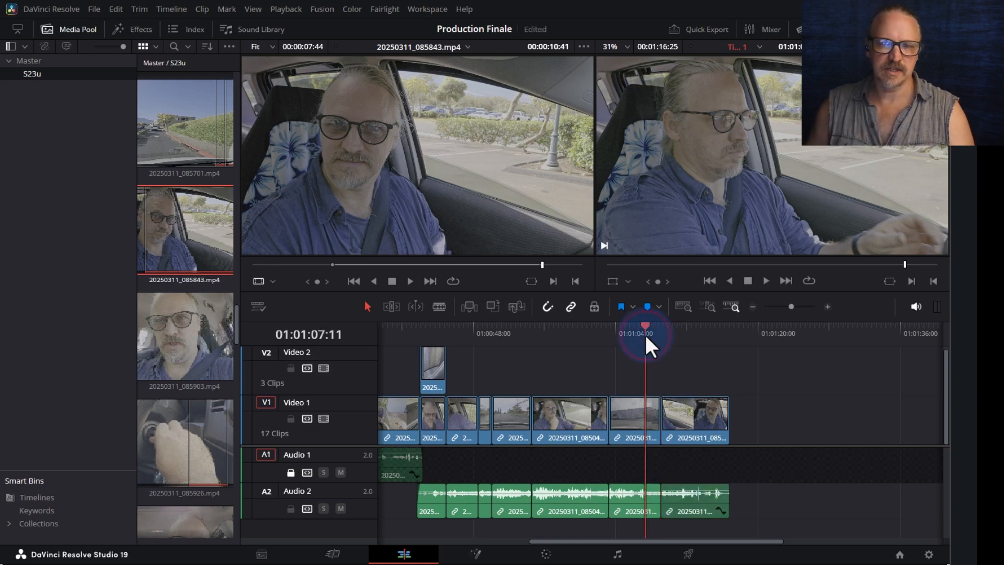
key(space)
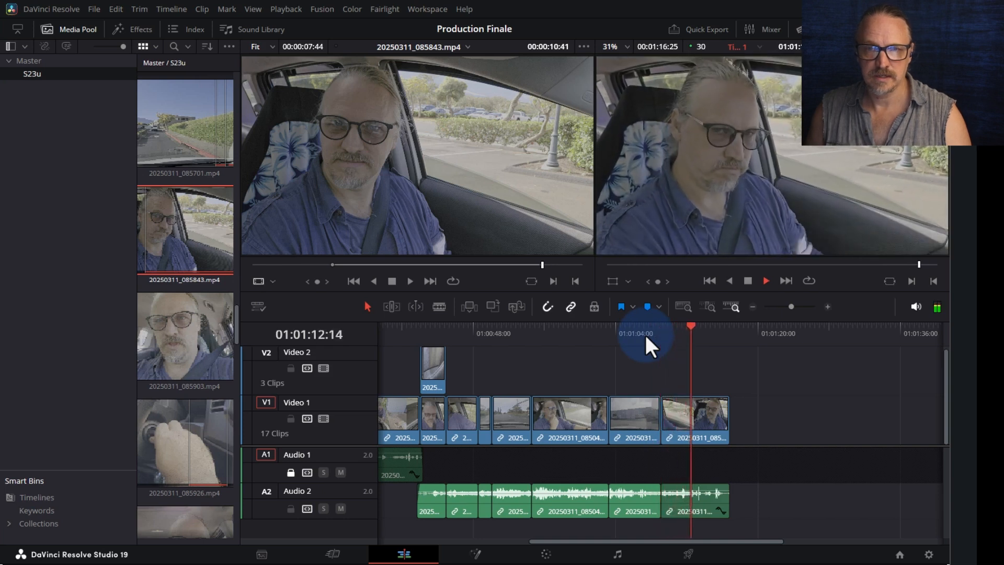
key(ctrl+equal)
key(ctrl+equal)
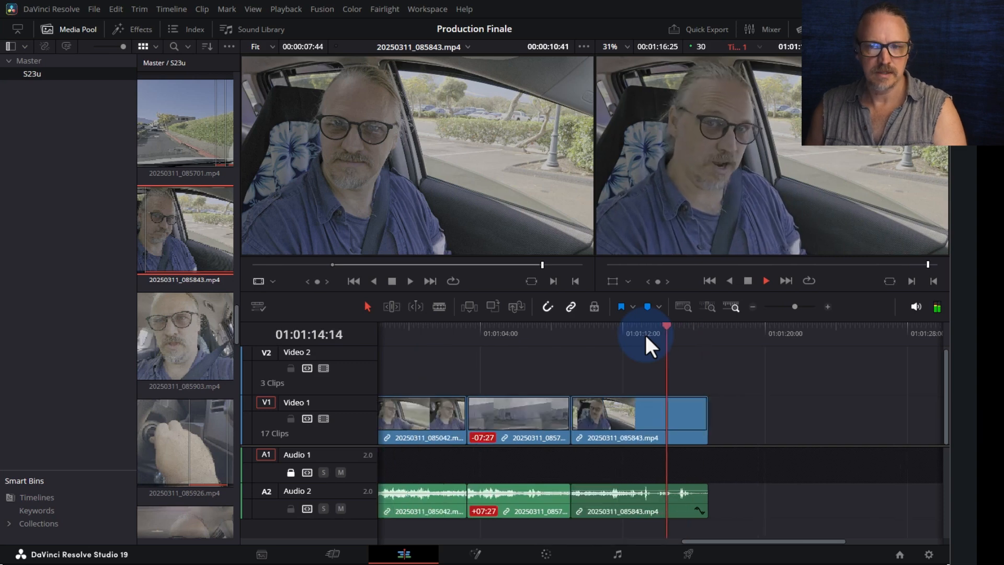
key(space)
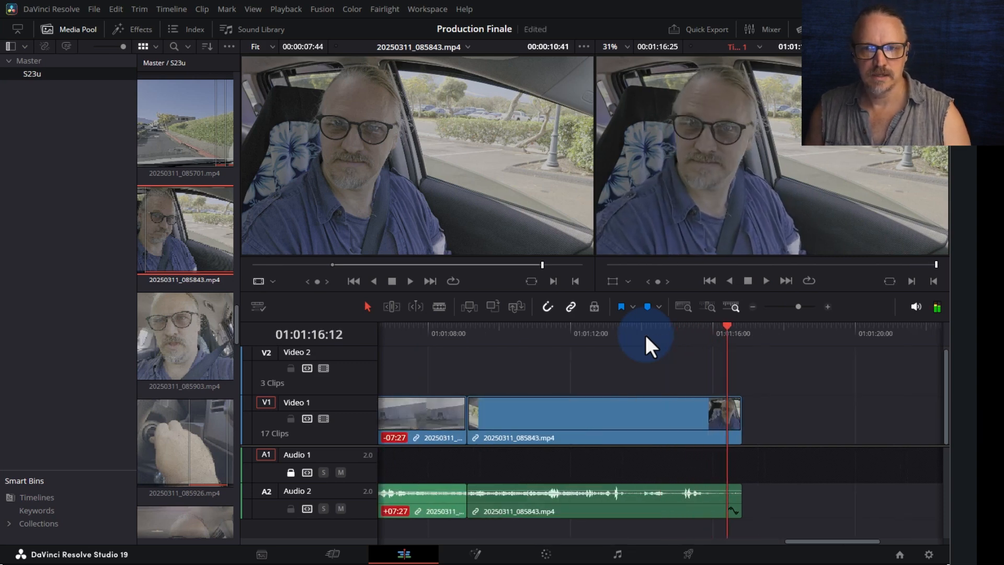
drag(701, 328, 699, 329)
key(space)
drag(703, 332, 713, 334)
key(ctrl+b)
- Punch in on the piece after the split to zoom 1.44 at X 195, Y -75
click(729, 427)
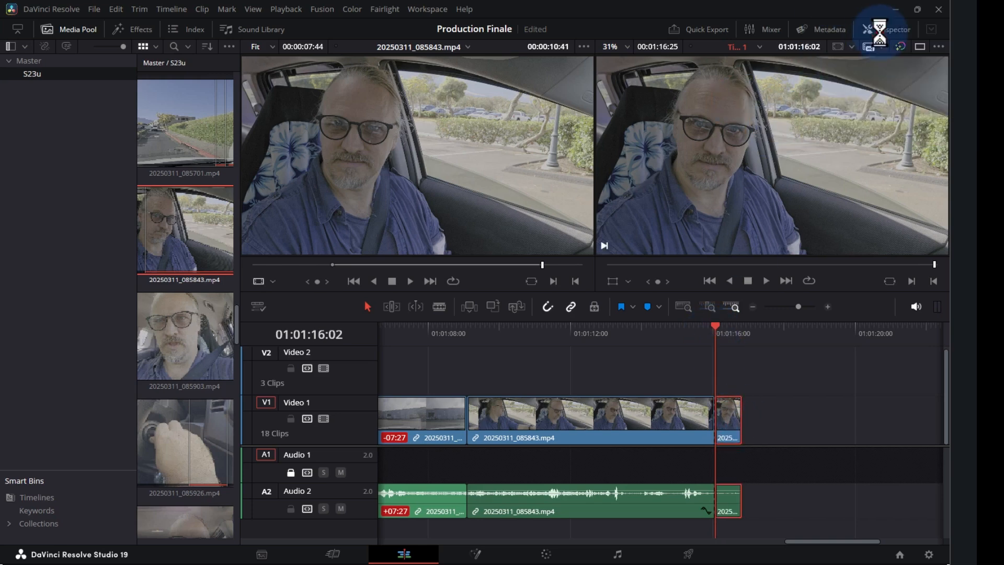
click(881, 31)
drag(810, 110, 836, 127)
drag(708, 325, 647, 328)
key(space)
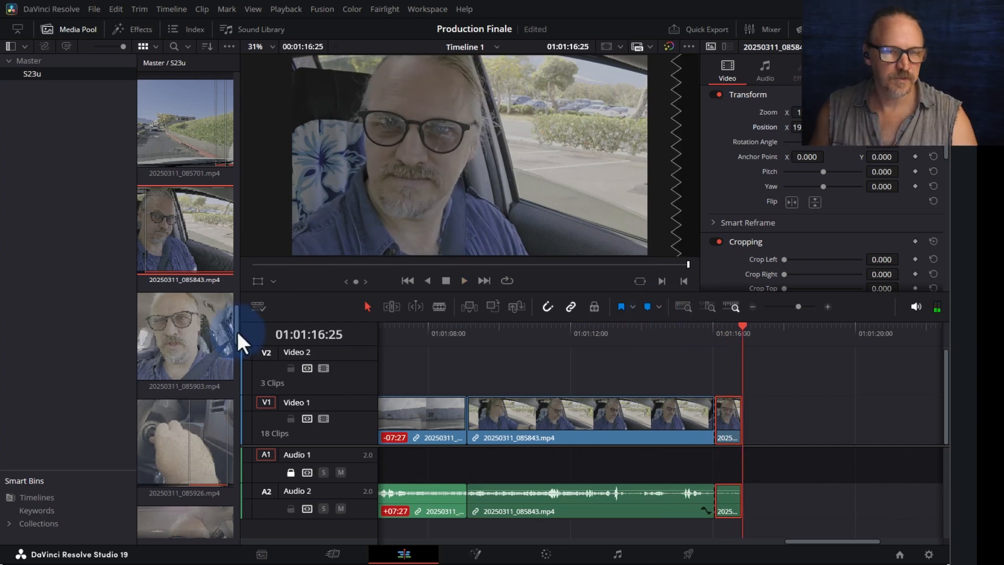
- Mark an In point at the start of brake-fluid clip 20250311_090242.mp4
scroll(204, 381, down, 5)
click(181, 417)
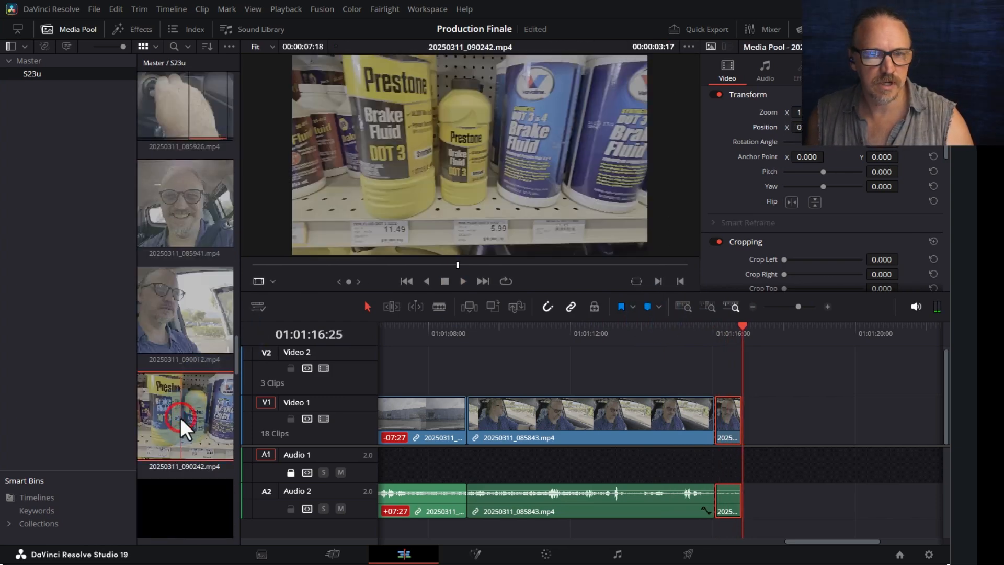
drag(322, 266, 238, 273)
key(space)
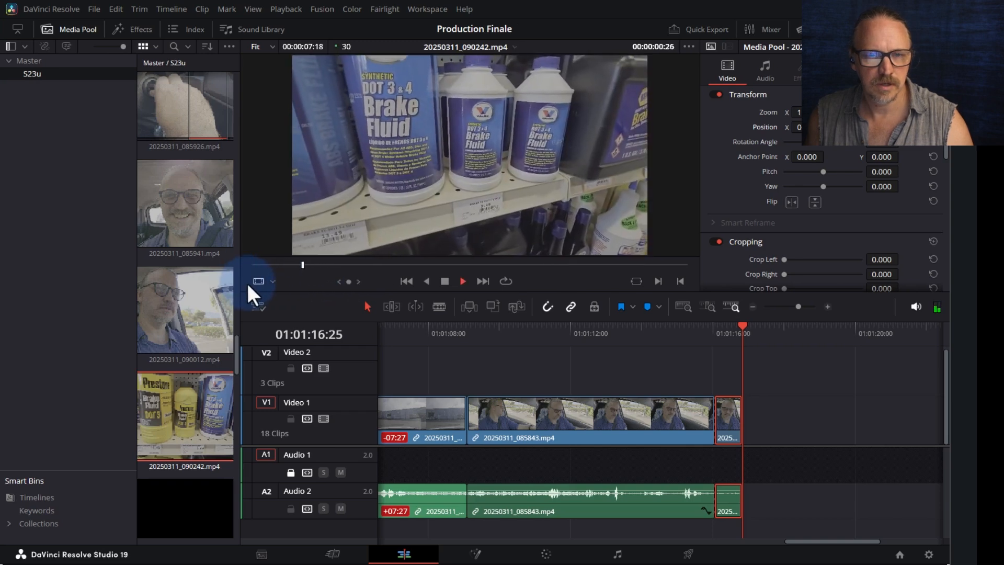
key(space)
drag(279, 261, 242, 273)
key(space)
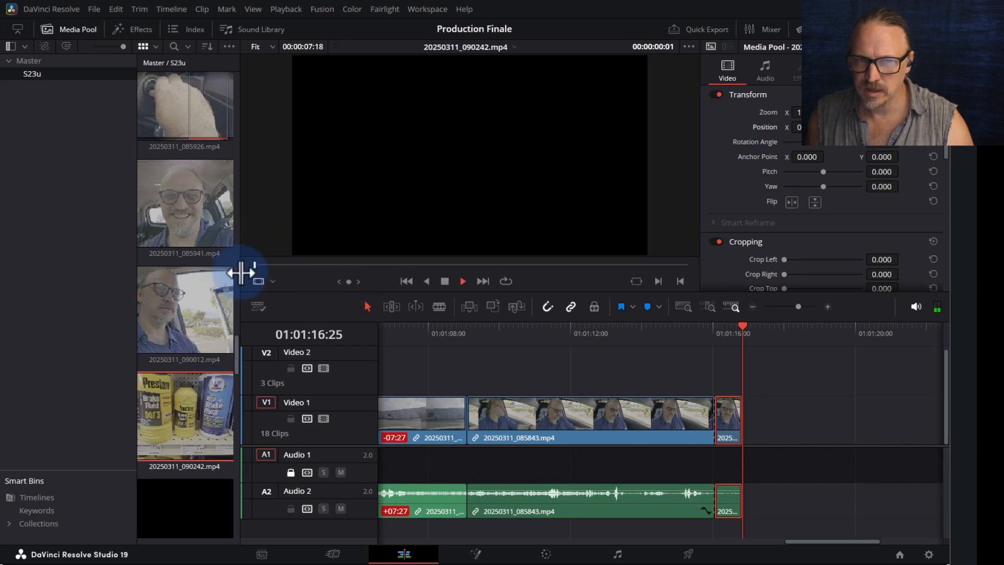
key(space)
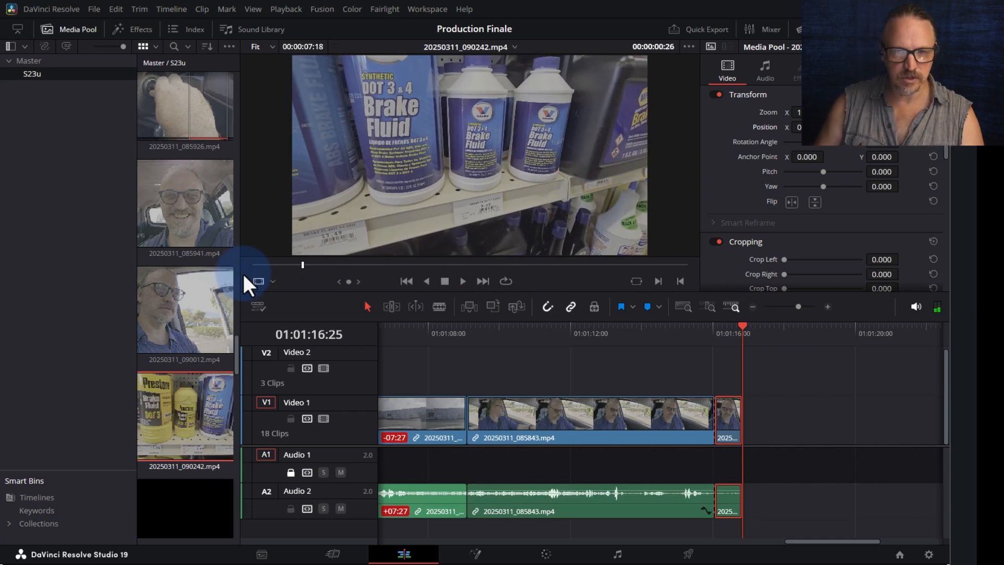
key(Left)
key(Left)
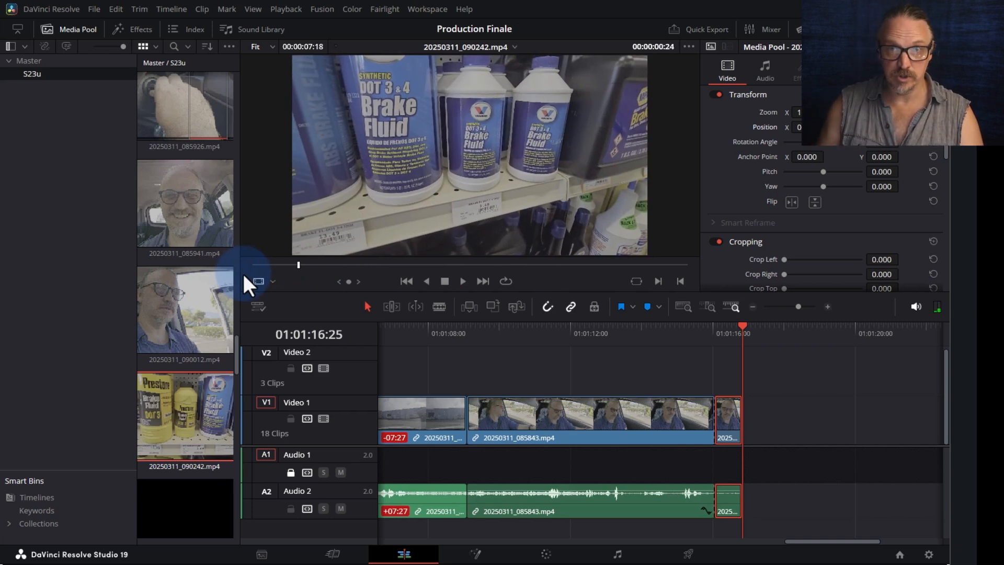
key(Right)
key(Left)
key(Left)
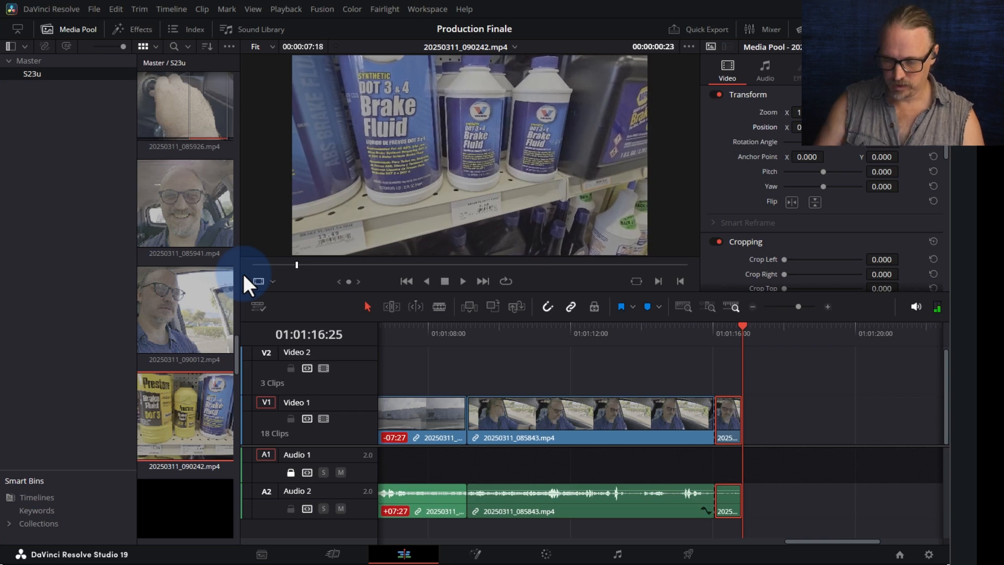
key(i)
key(space)
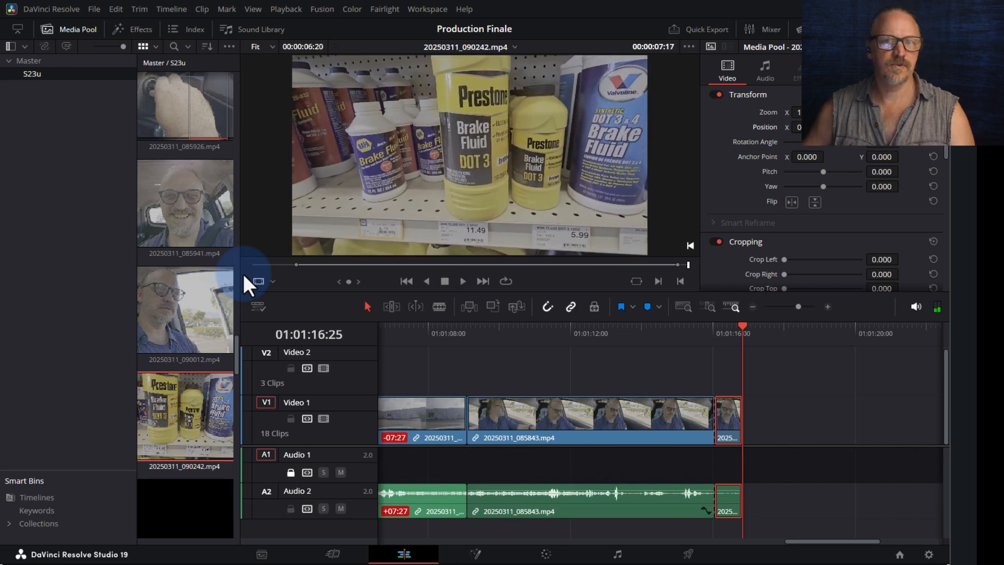
- Unlock Audio 1, append the brake-fluid clip after the playhead, and review from 01:01:15:16
drag(404, 187, 377, 178)
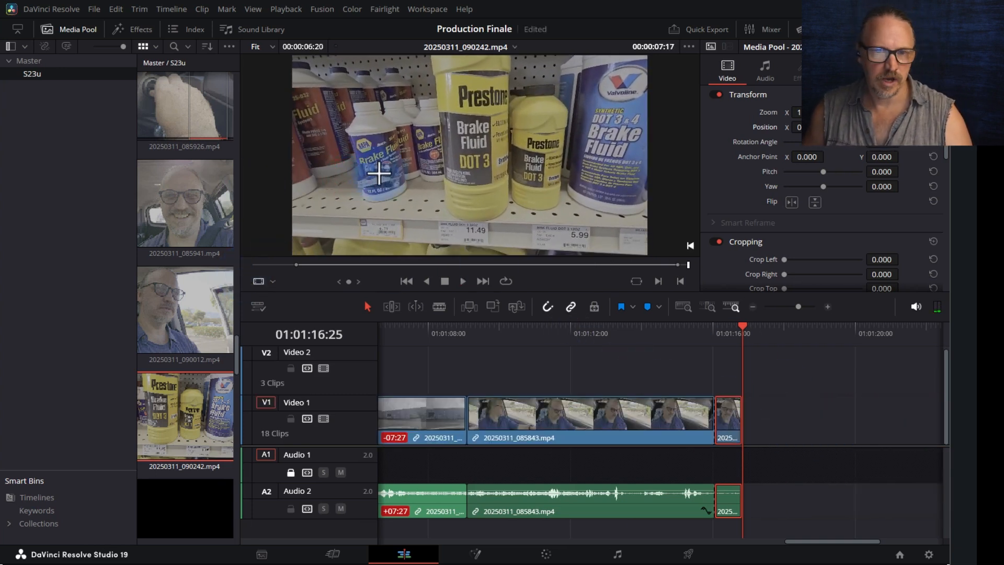
click(291, 473)
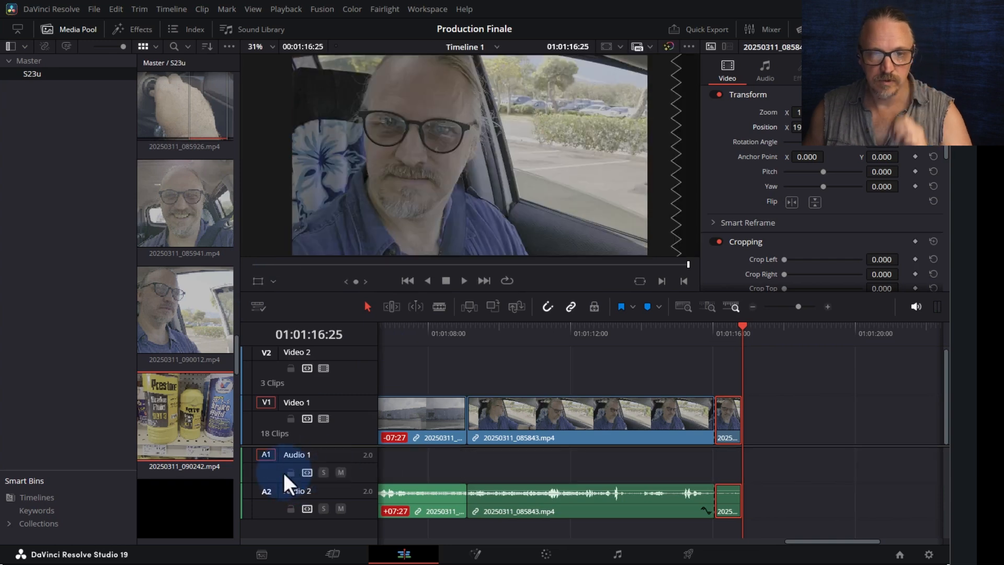
click(191, 452)
click(889, 29)
drag(510, 188, 744, 418)
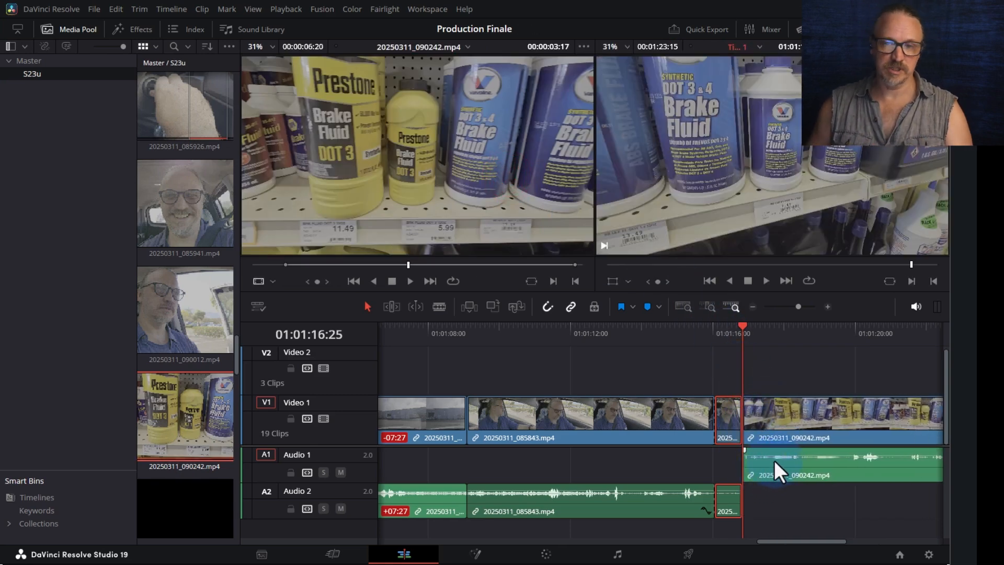
click(696, 327)
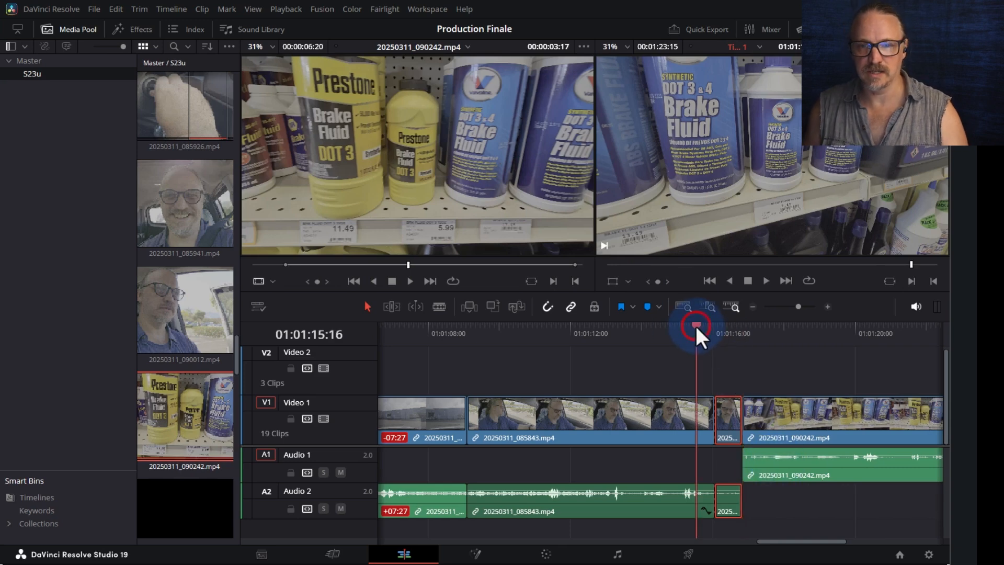
key(space)
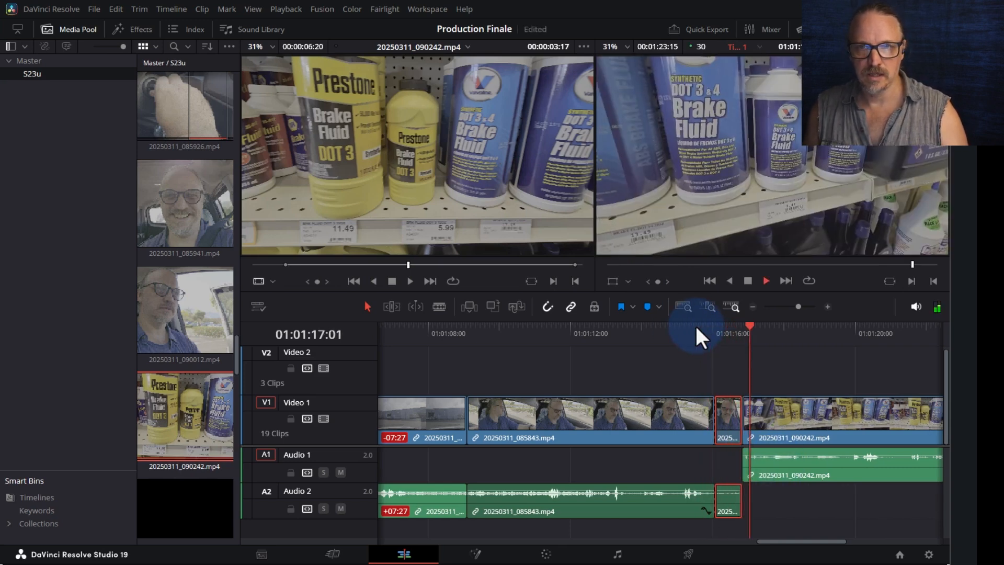
key(space)
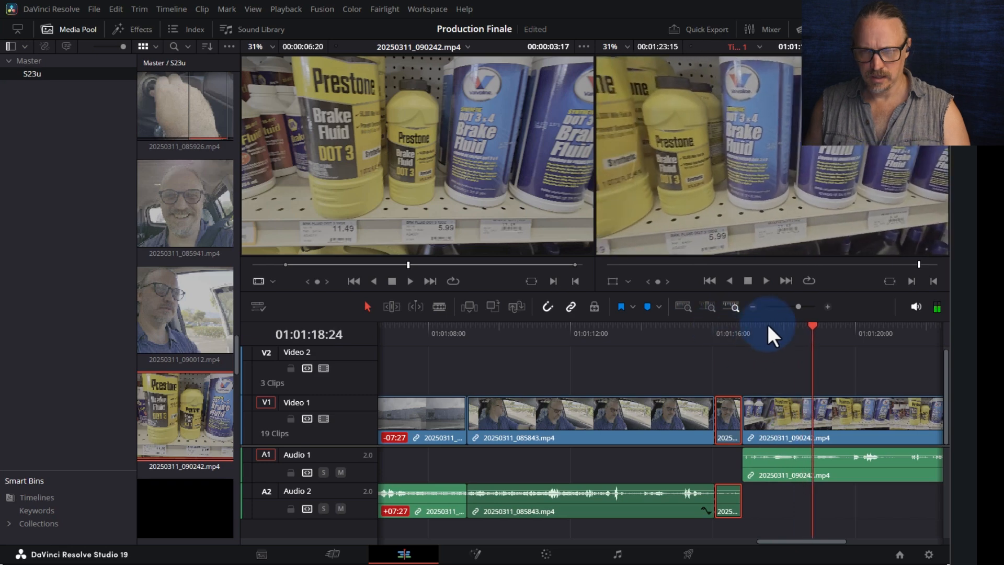
key(ctrl+equal)
key(ctrl+equal)
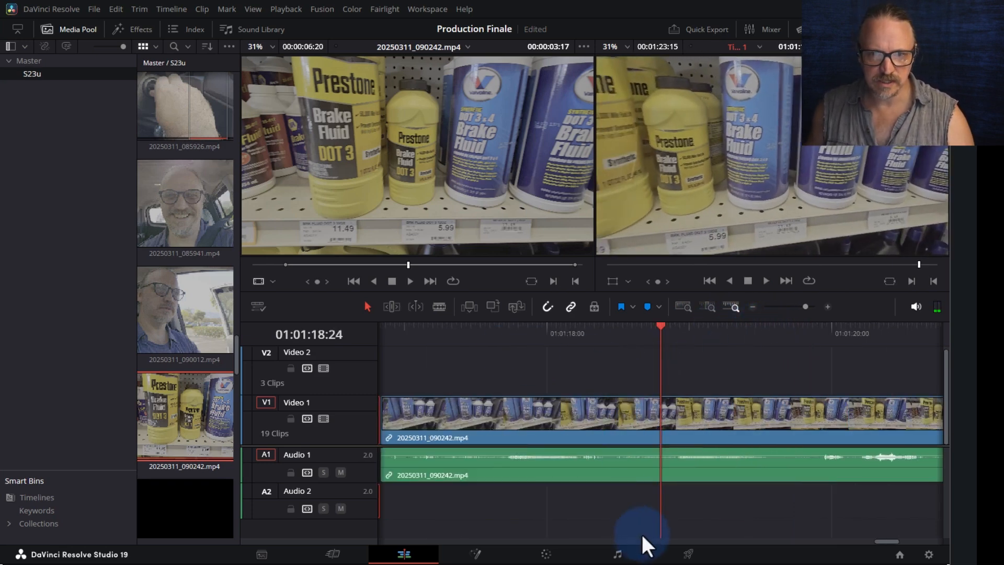
- Trim the V1 edit between 085843 and 090242 and play back the join
drag(880, 538, 864, 538)
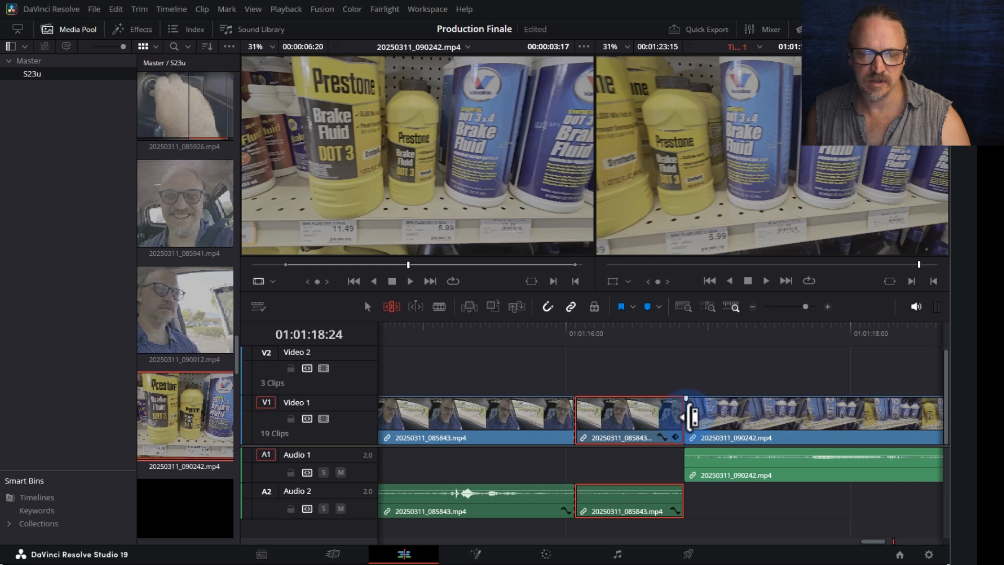
drag(691, 416, 713, 417)
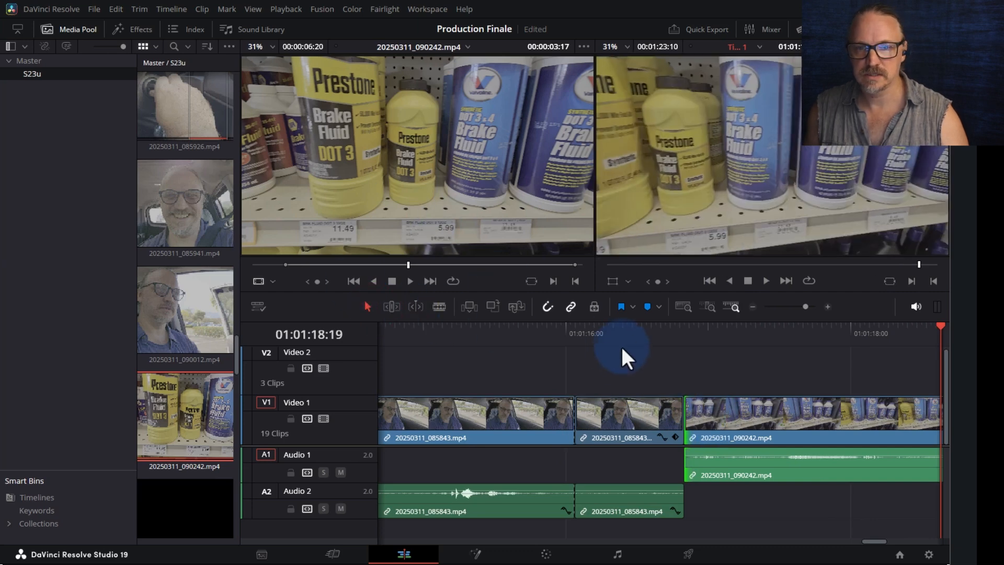
click(625, 333)
key(space)
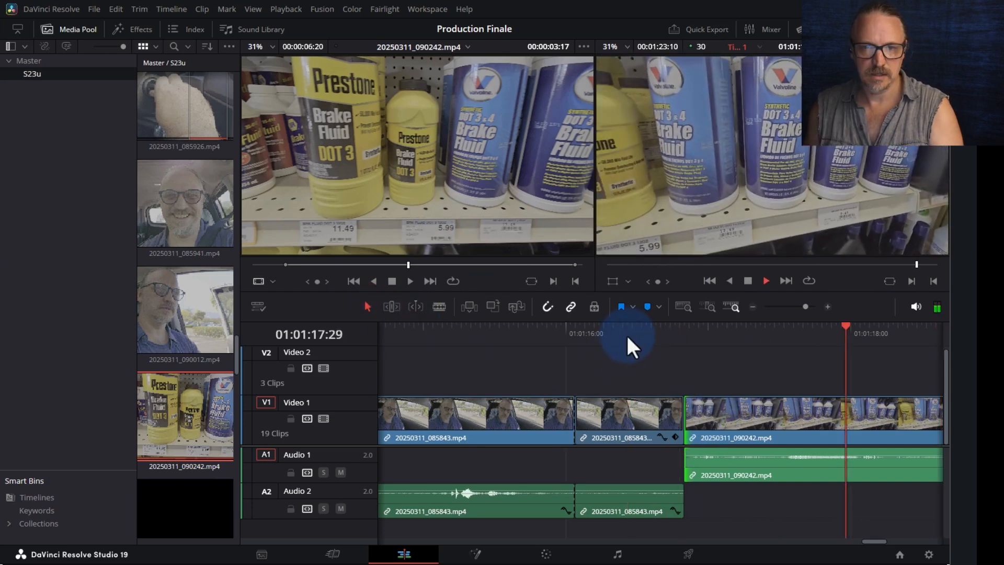
key(ctrl+minus)
key(ctrl+minus)
key(ctrl+minus)
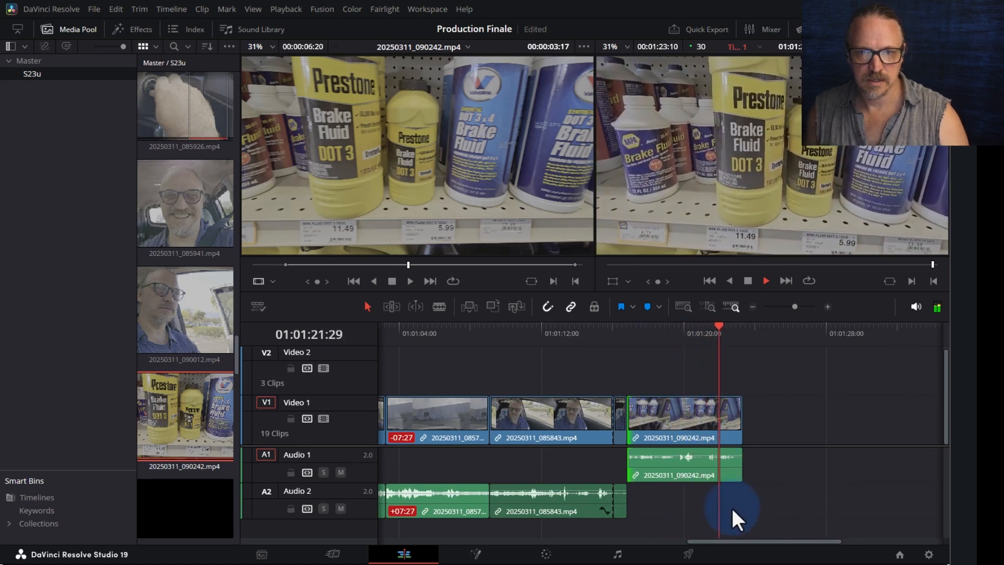
key(space)
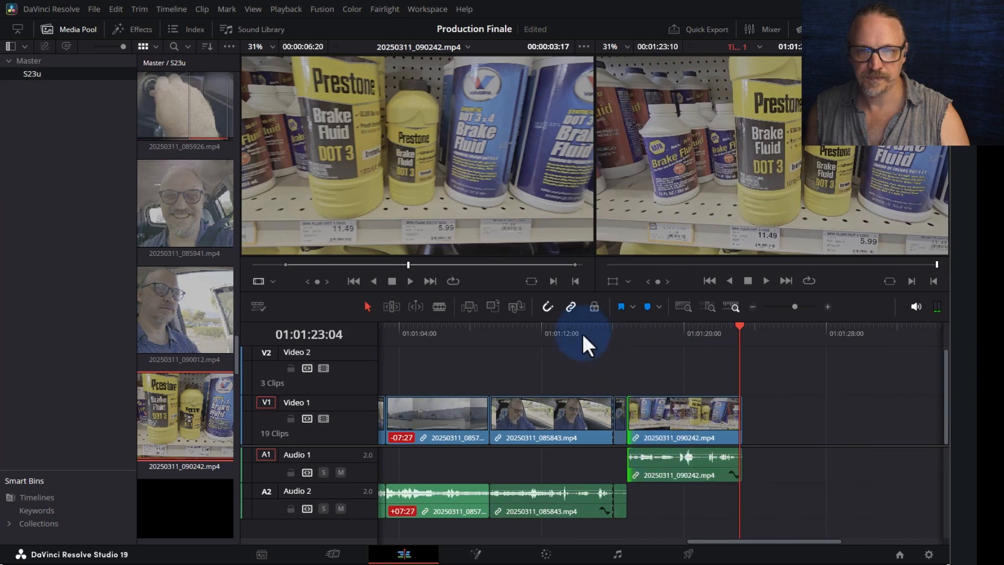
scroll(587, 325, down, 2)
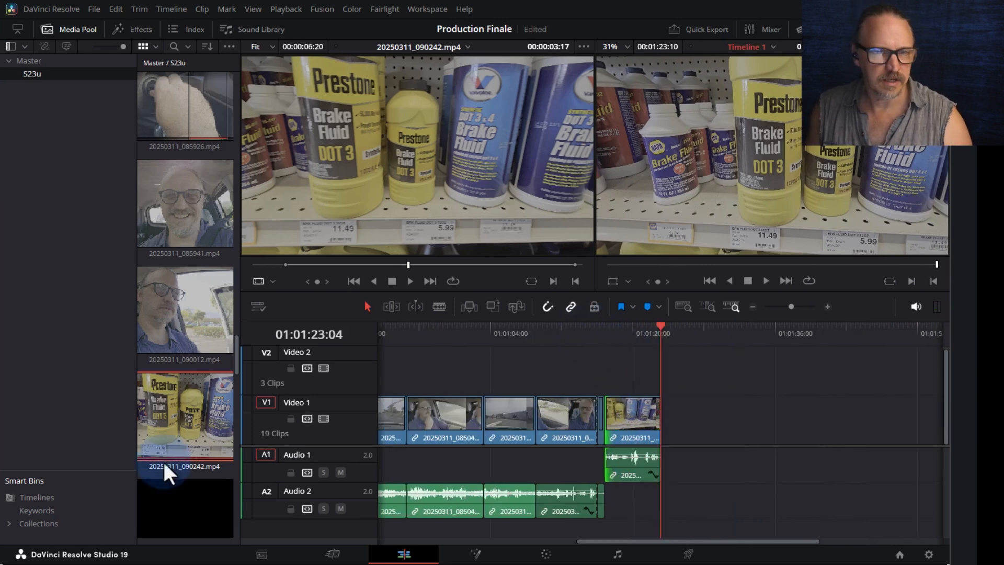
scroll(168, 450, down, 3)
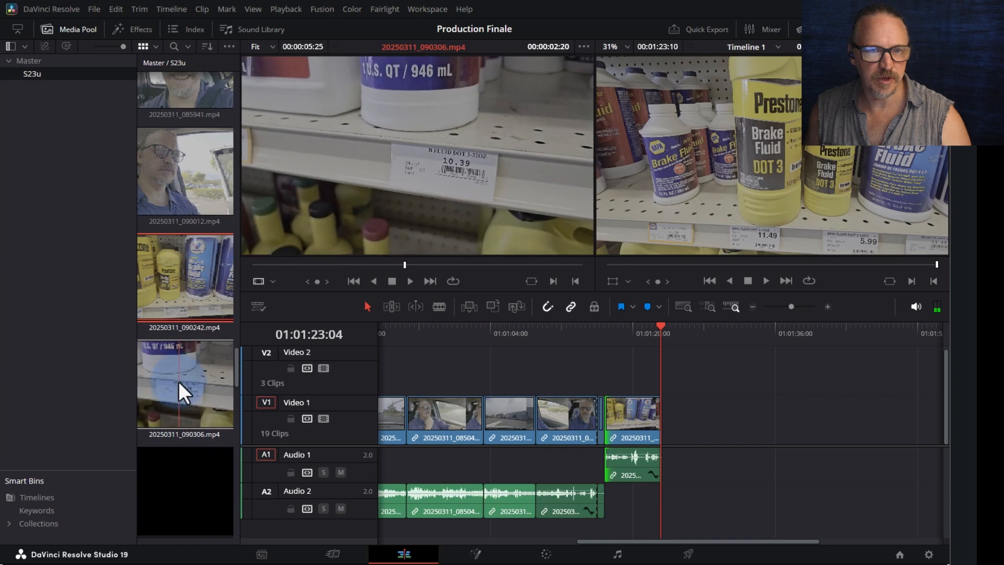
- Preview shelf clip 20250311_090306.mp4 and append it to V1/A1 after the brake-fluid clip
click(178, 381)
drag(309, 265, 272, 265)
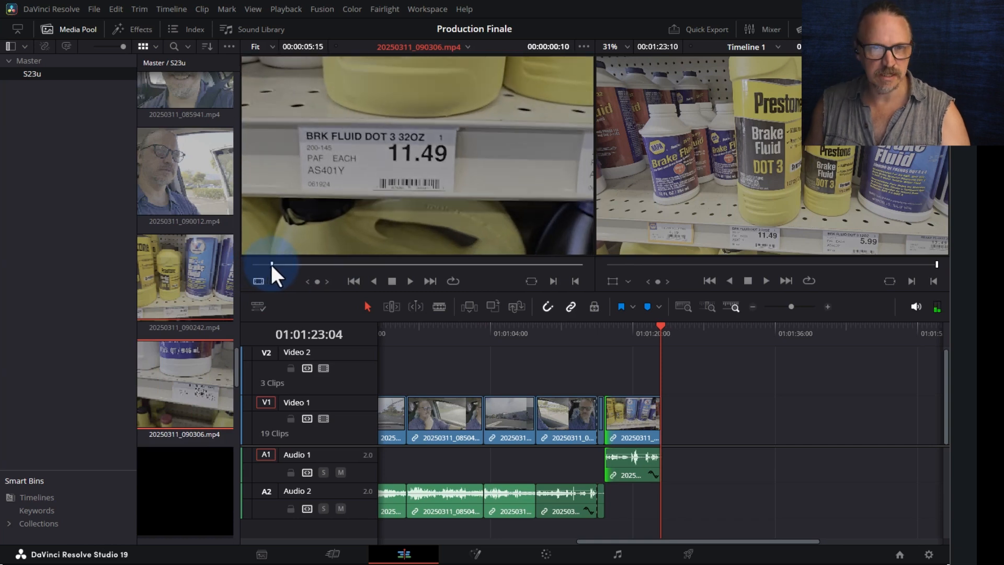
key(space)
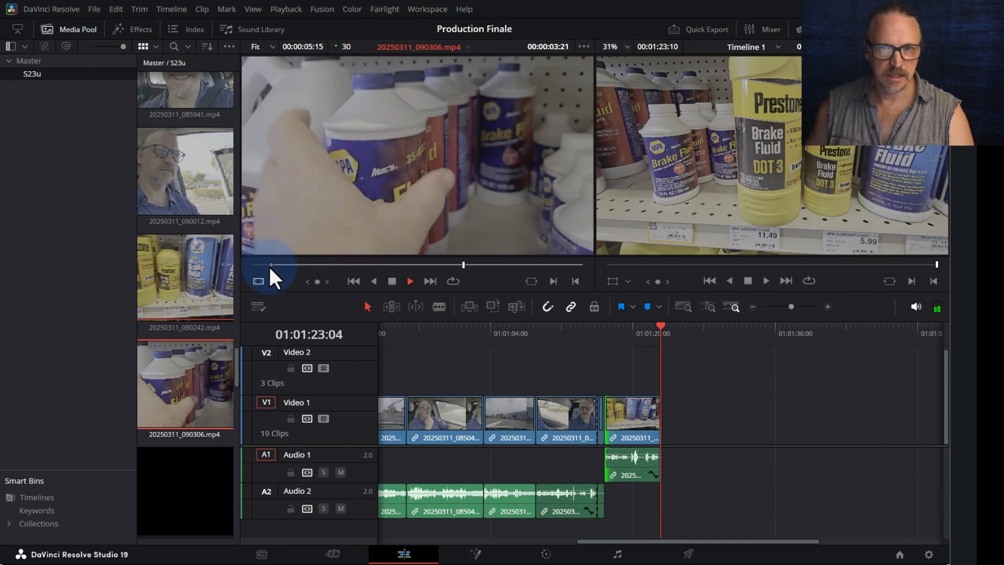
key(space)
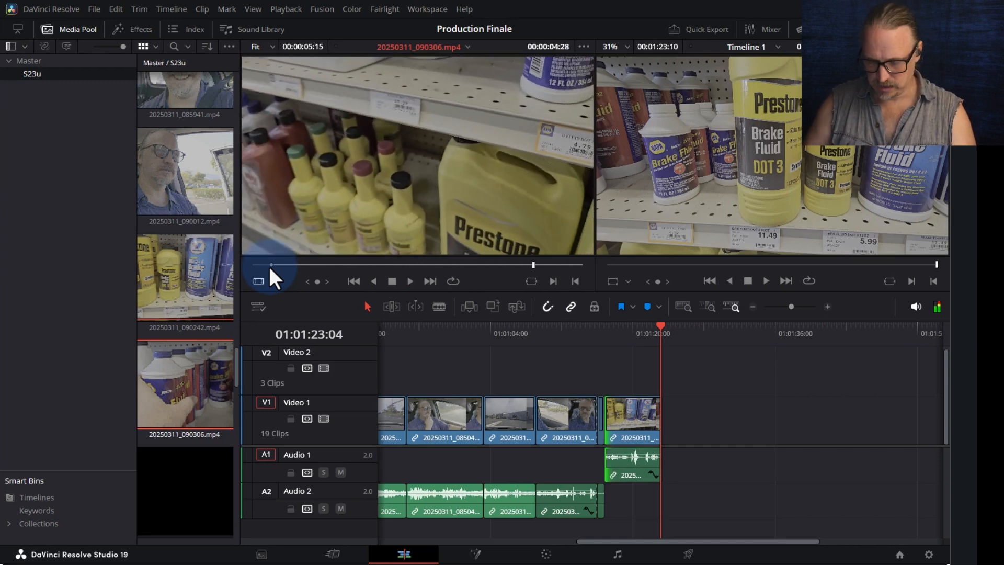
key(space)
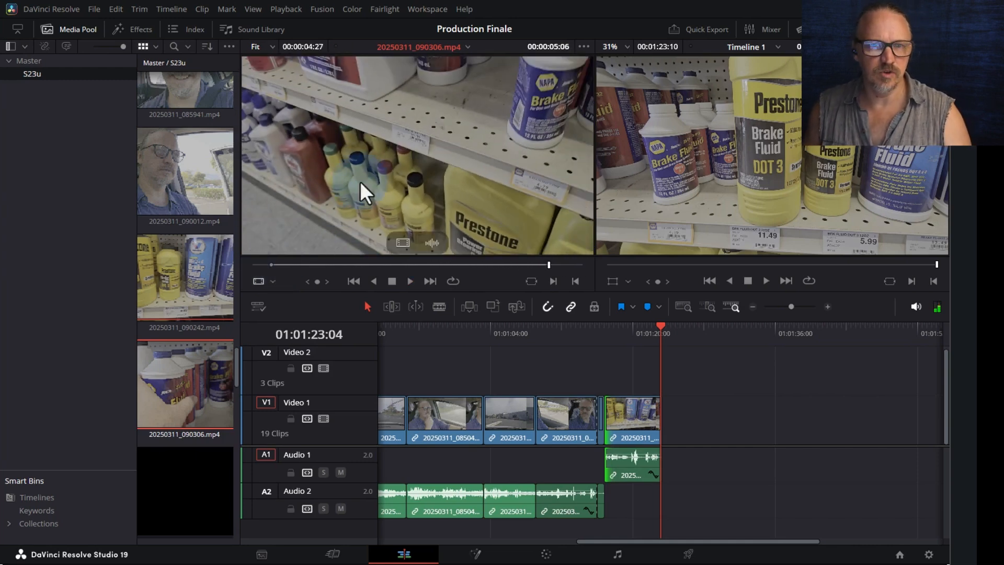
drag(414, 134, 668, 412)
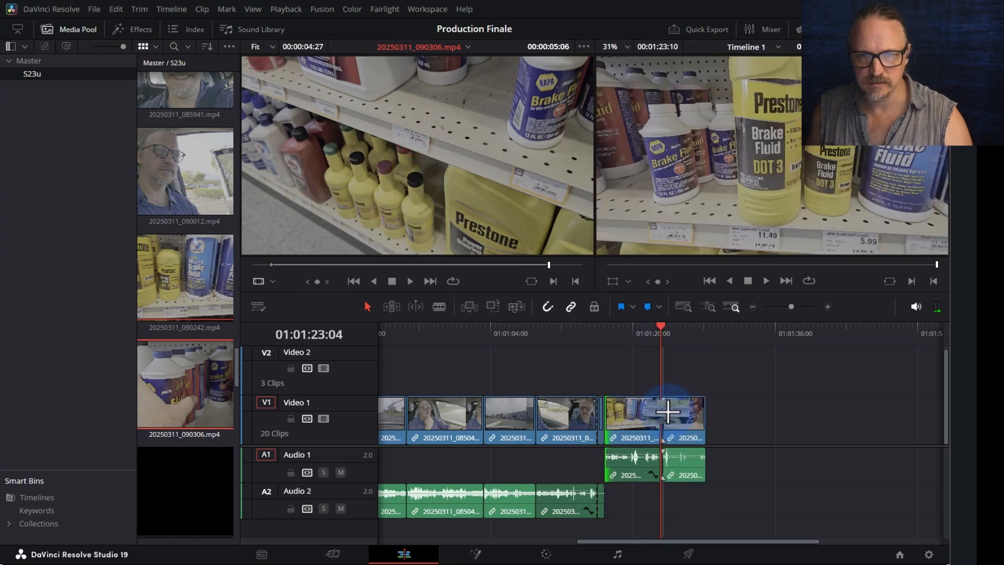
scroll(696, 324, up, 3)
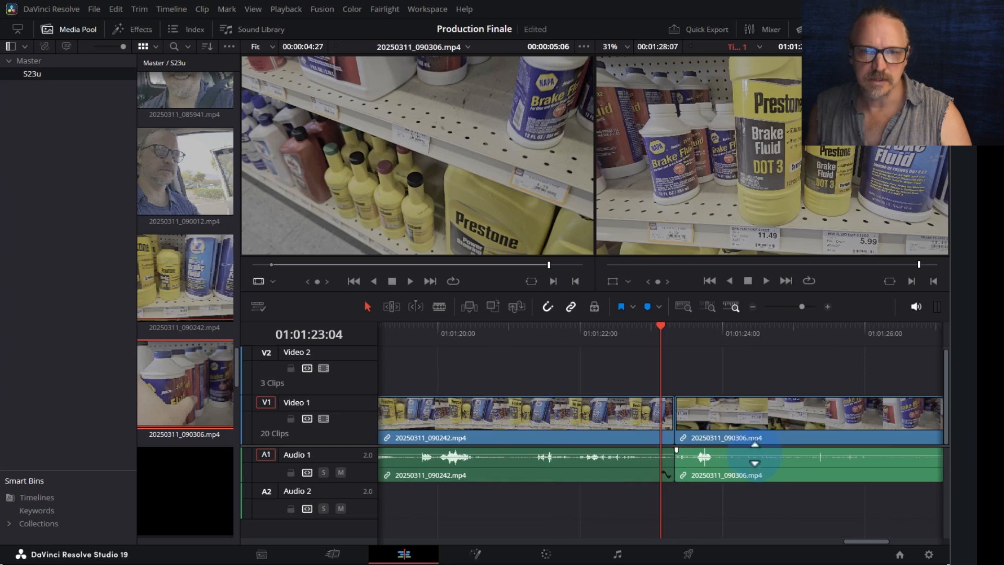
- Play the timeline from 01:01:20:09, then select the 20250311_090306 clip on the timeline
click(458, 335)
key(ctrl+minus)
key(space)
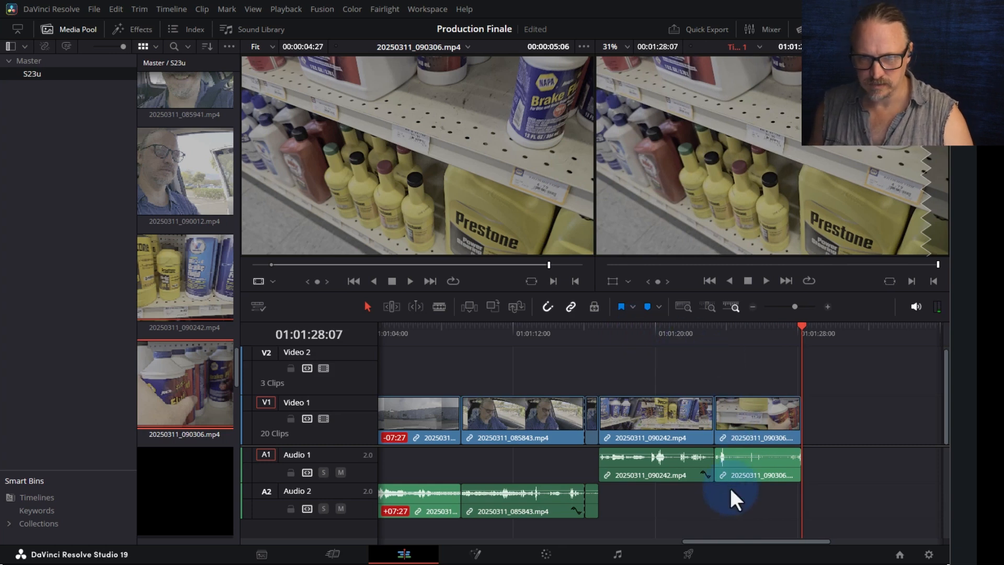
click(731, 327)
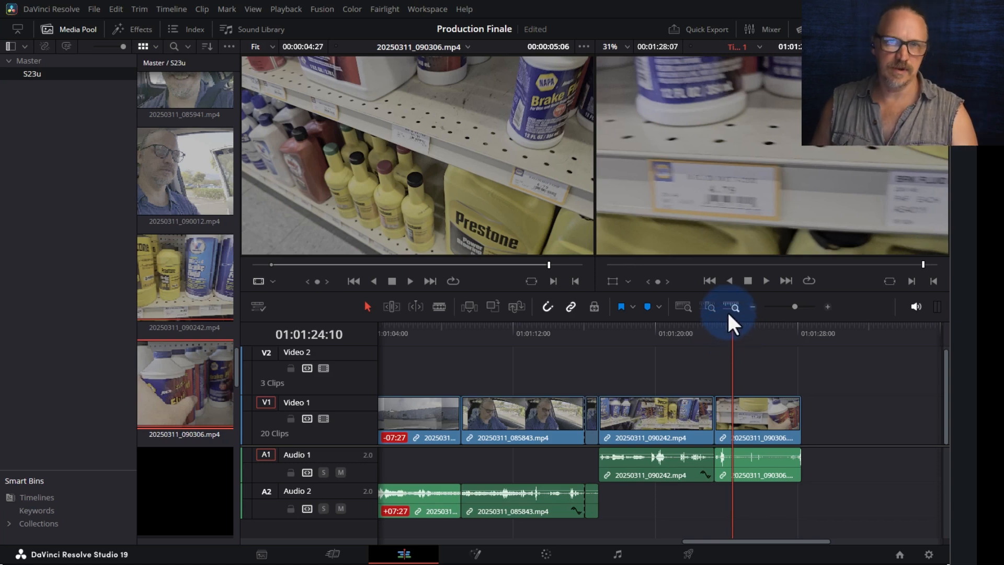
click(788, 473)
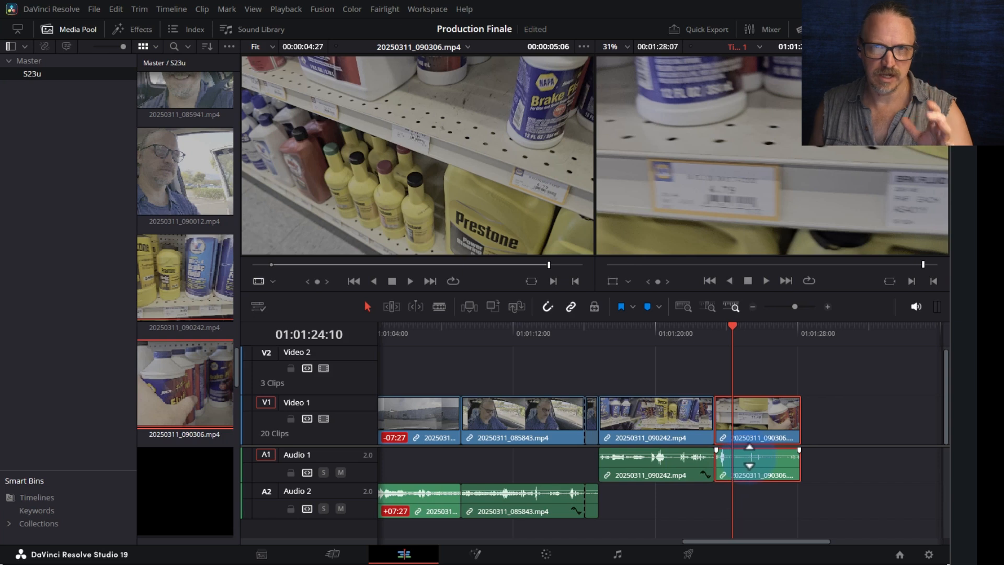
- Enable Voice Isolation in the clip's Inspector Audio settings with Amount 53
click(894, 30)
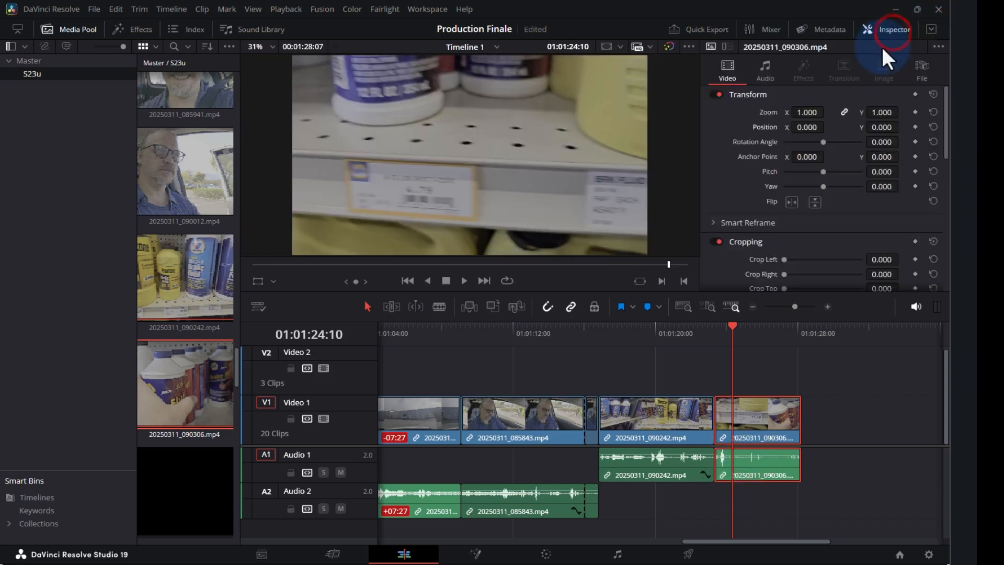
click(769, 65)
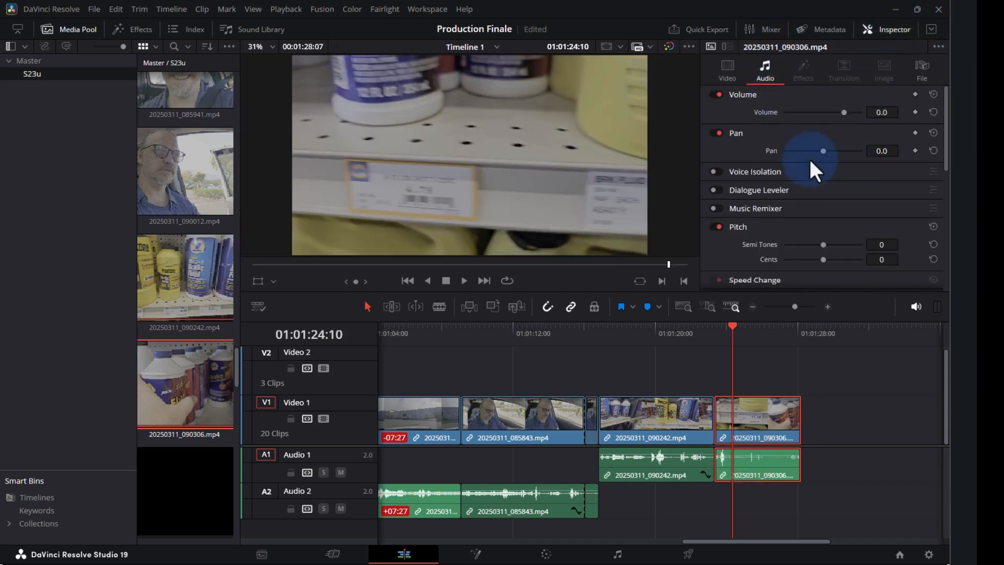
click(713, 171)
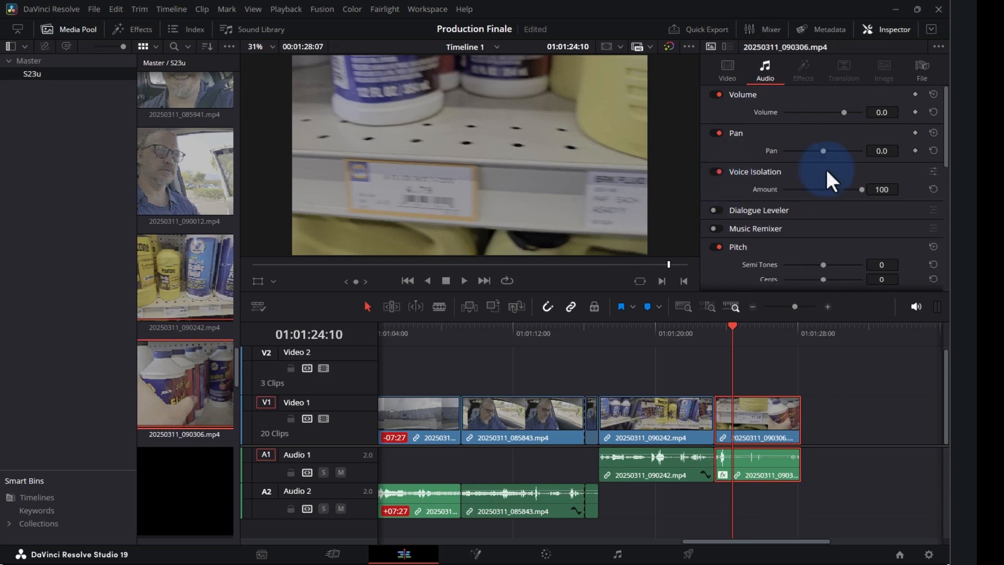
drag(859, 190, 825, 190)
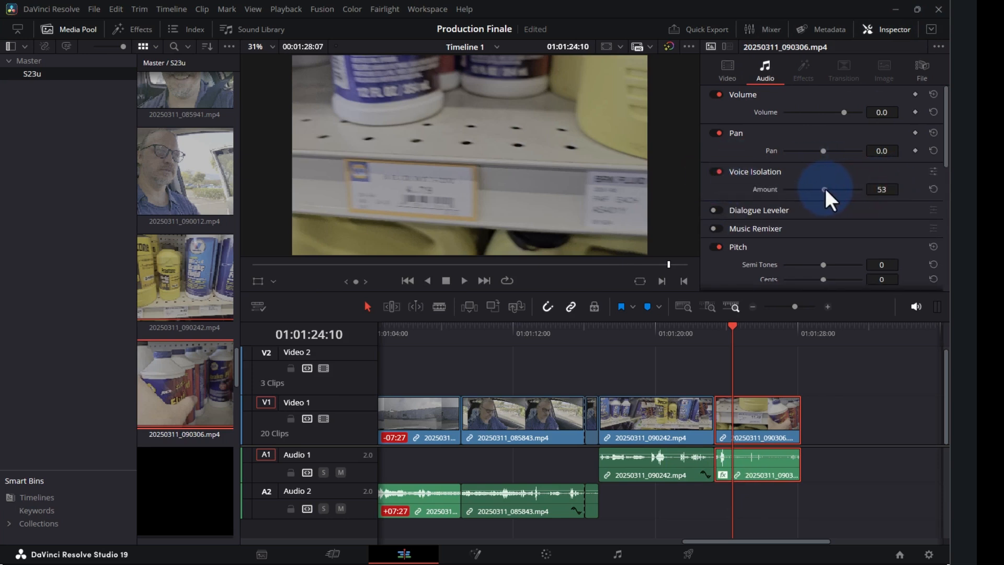
- Play back from about 01:01:21:08 to hear the isolated audio
click(696, 328)
click(673, 329)
key(space)
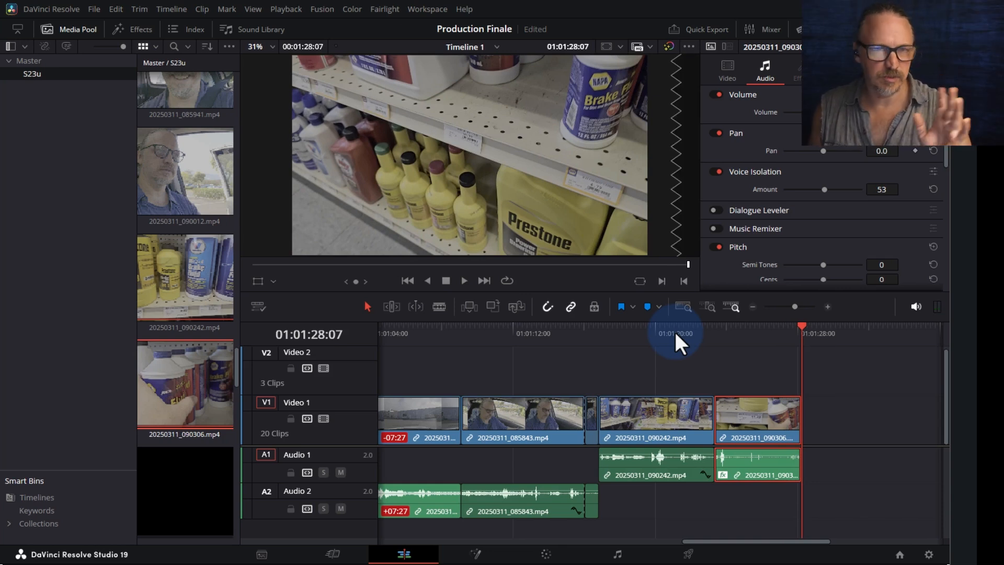
- Load in-car clip 20250311_090545.mp4 into the source viewer and play it
scroll(178, 348, down, 2)
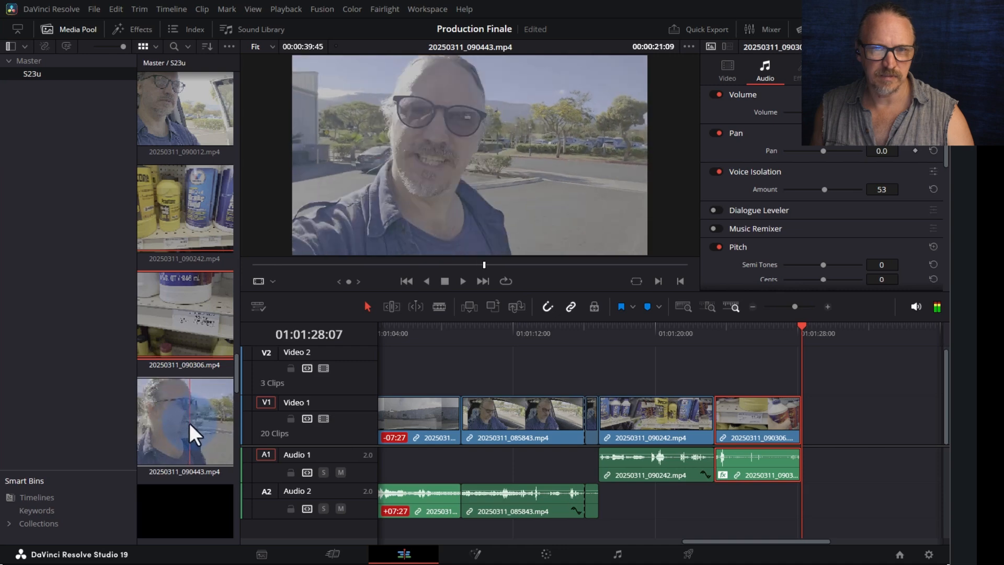
scroll(206, 414, down, 1)
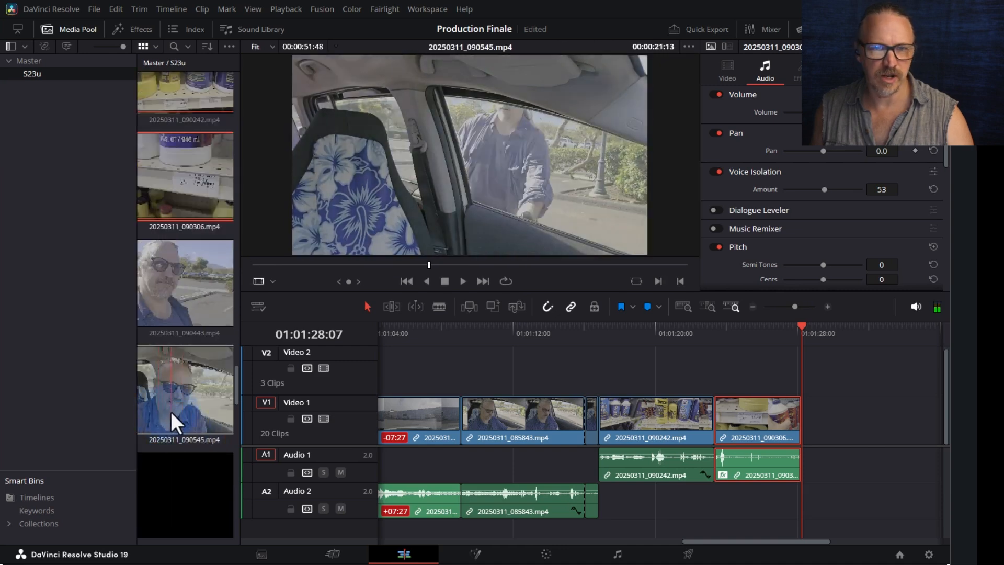
click(169, 410)
mouse_move(429, 265)
mouse_down()
mouse_move(377, 265)
mouse_move(434, 266)
mouse_move(420, 265)
mouse_up()
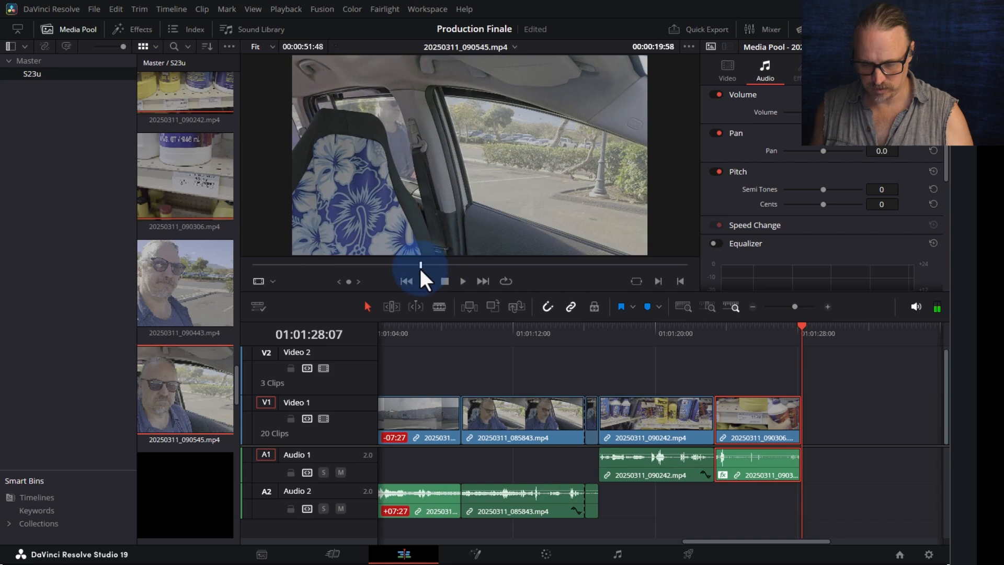
key(space)
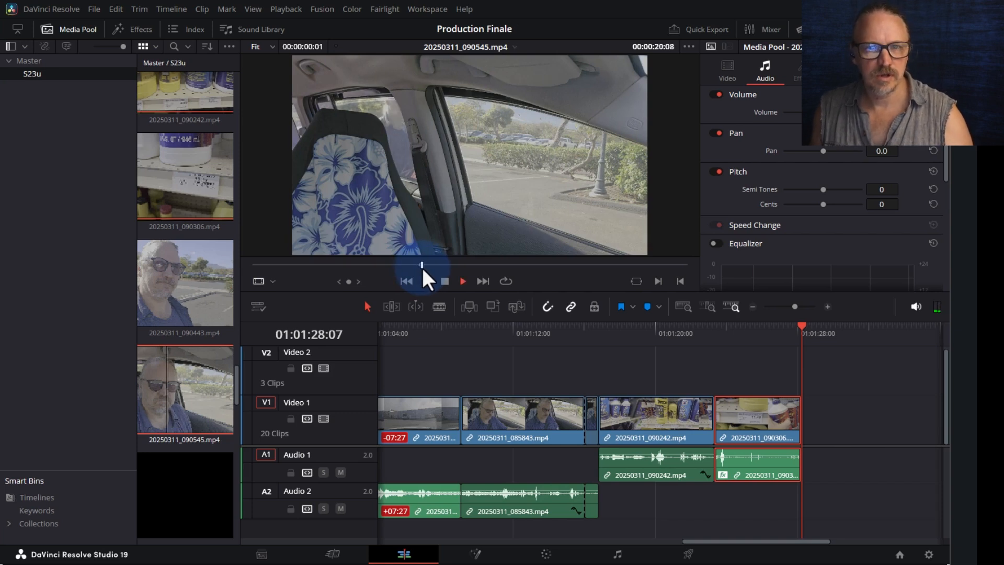
click(425, 261)
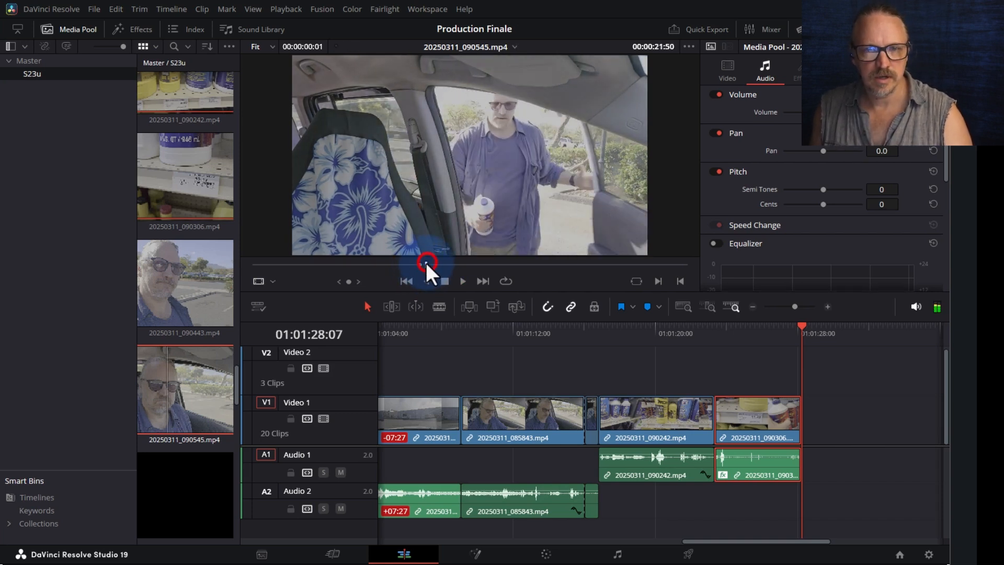
key(space)
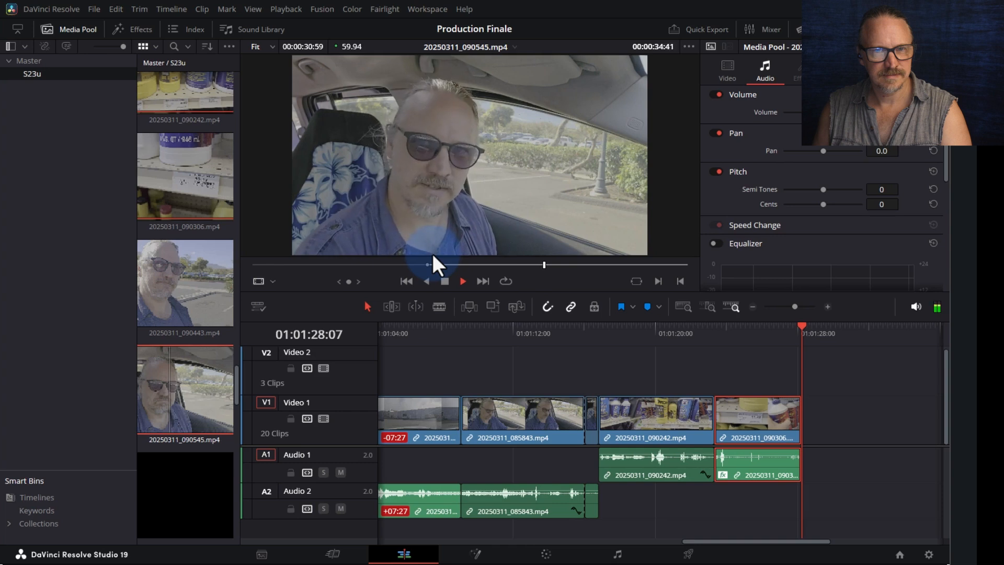
- Mark the source out point at 00:00:32:08, leaving an 11:05 selection
click(522, 264)
drag(515, 266, 493, 266)
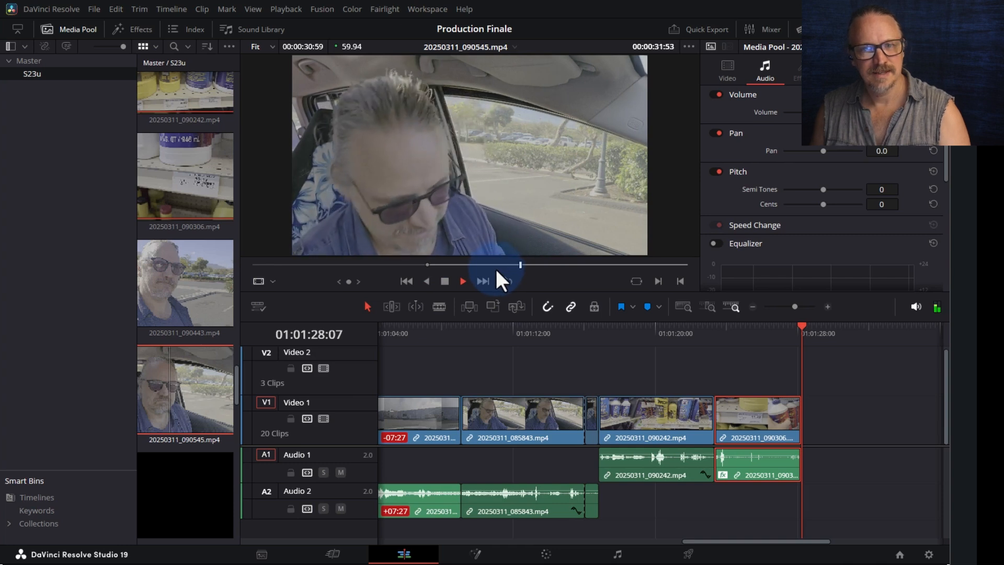
key(space)
key(o)
drag(453, 246, 670, 295)
drag(429, 107, 569, 174)
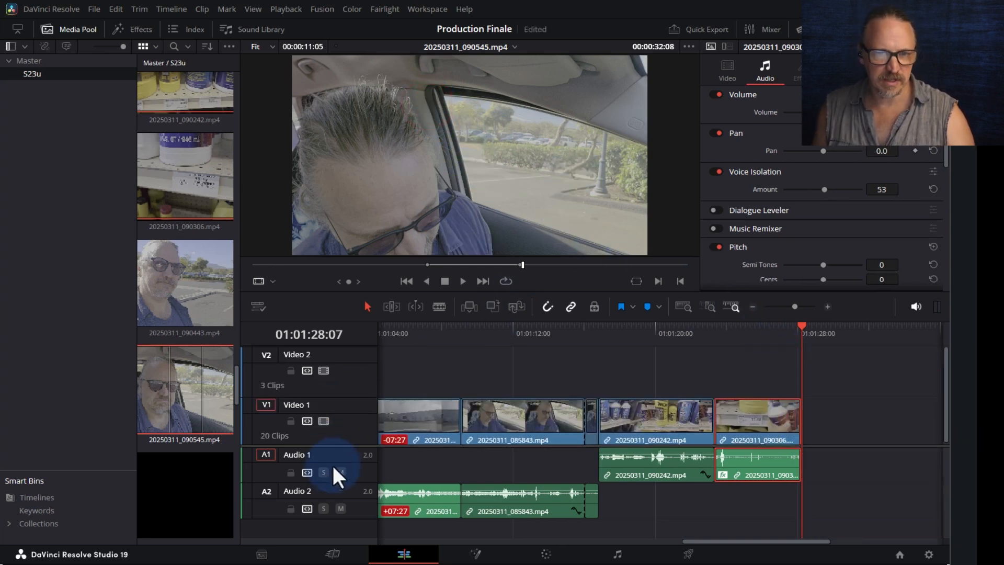
- Lock Audio 1 and append 20250311_090545.mp4 after the last clip on Video 1
click(291, 472)
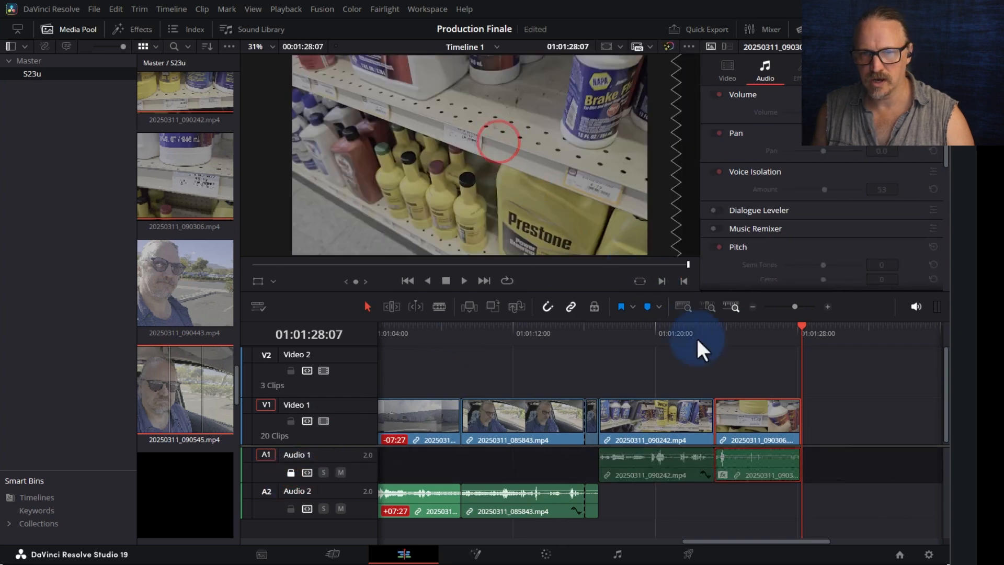
drag(432, 162, 798, 430)
scroll(837, 366, up, 3)
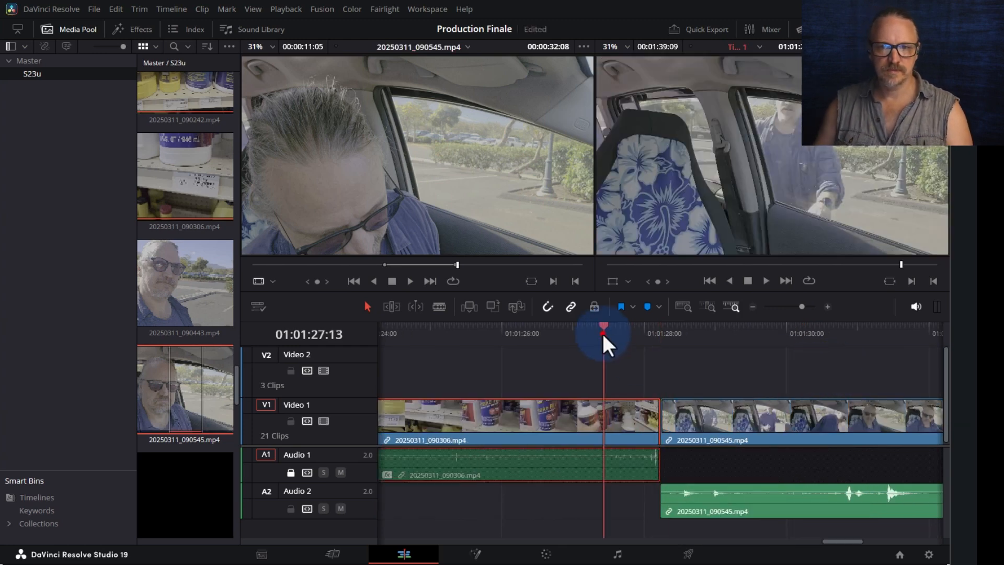
- Play through the new clip and extend its end by about 2 seconds
key(space)
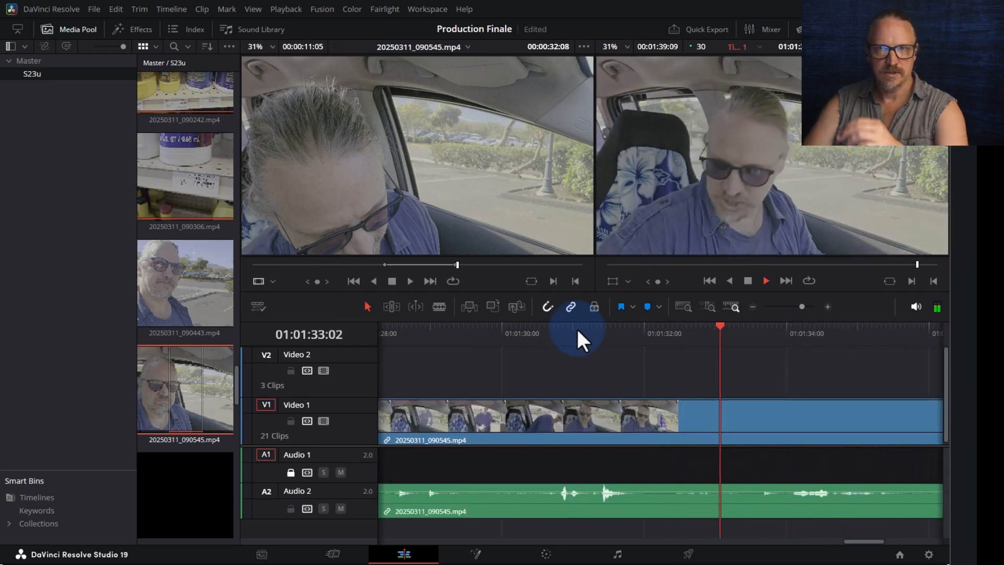
key(ctrl+minus)
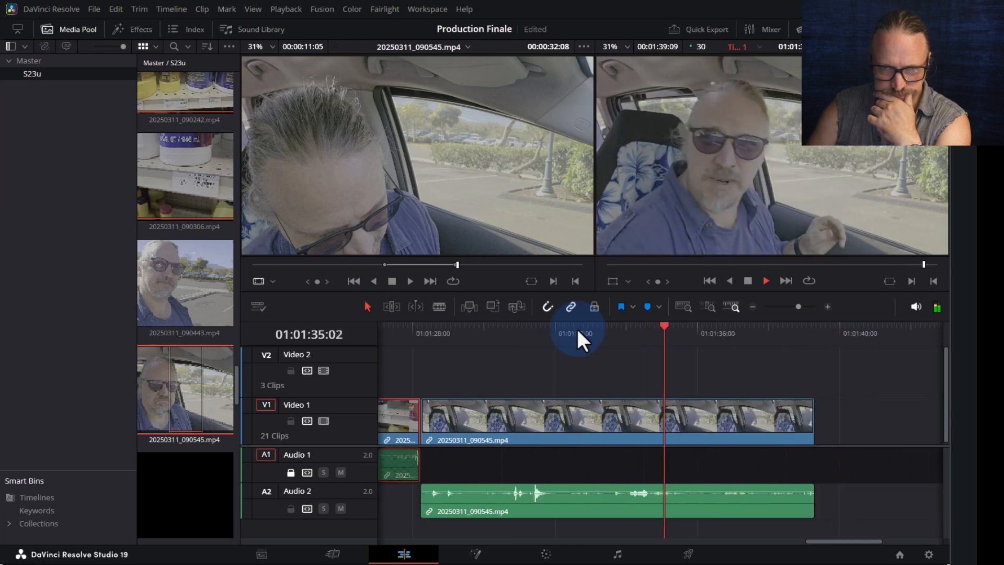
key(ctrl+minus)
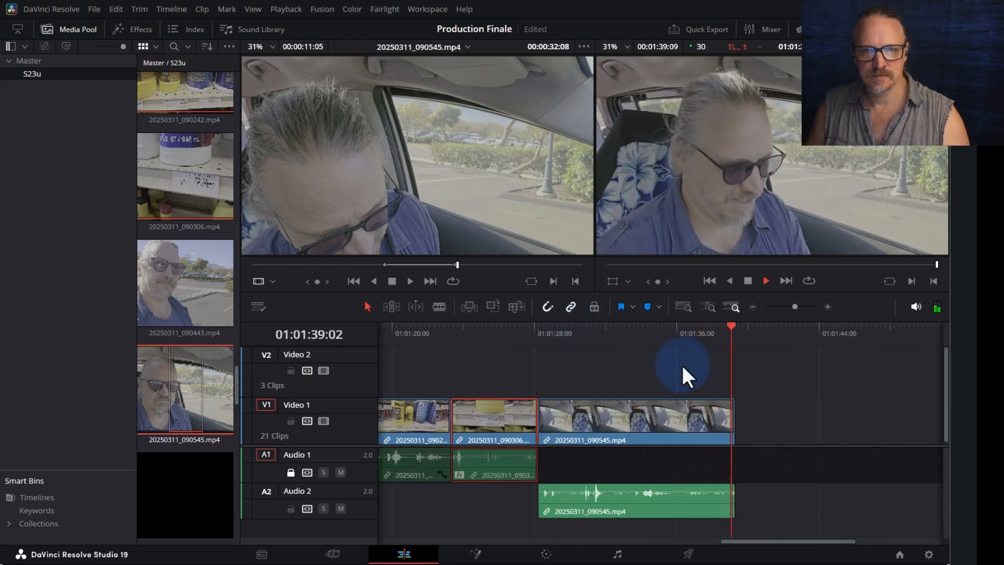
key(space)
drag(725, 415, 862, 445)
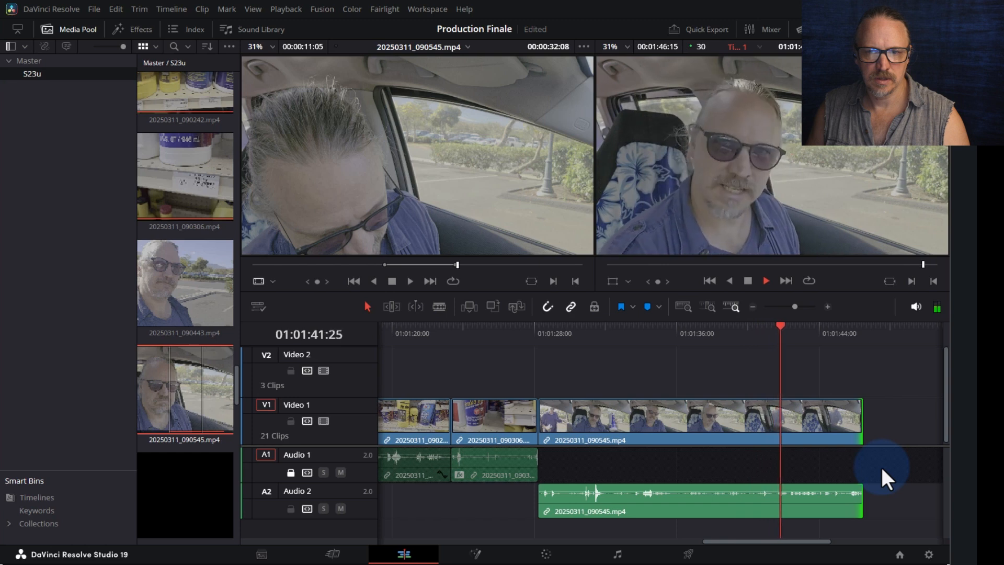
click(730, 331)
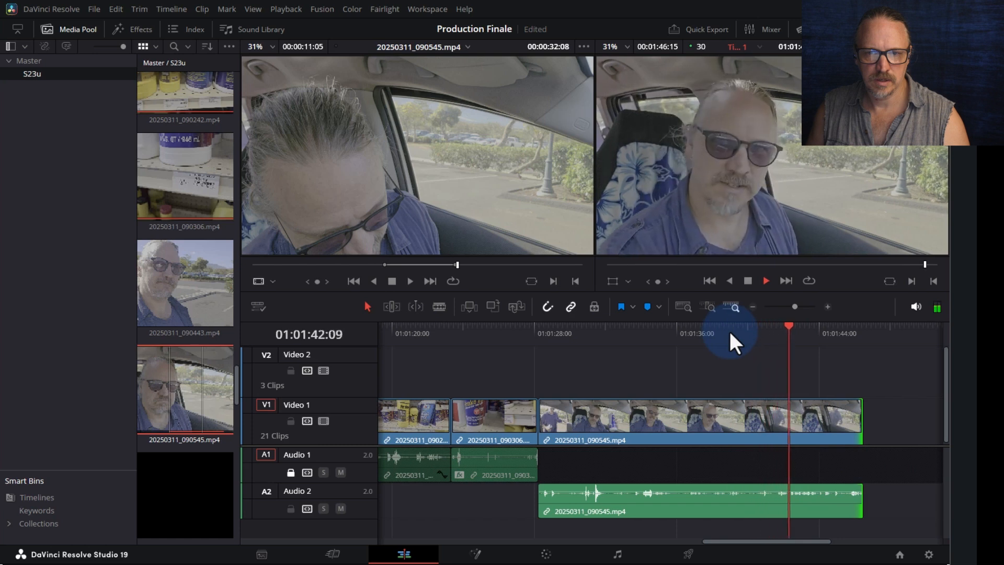
- Lengthen the 20250311_090545.mp4 clip's end further and split it at the first cut point
key(space)
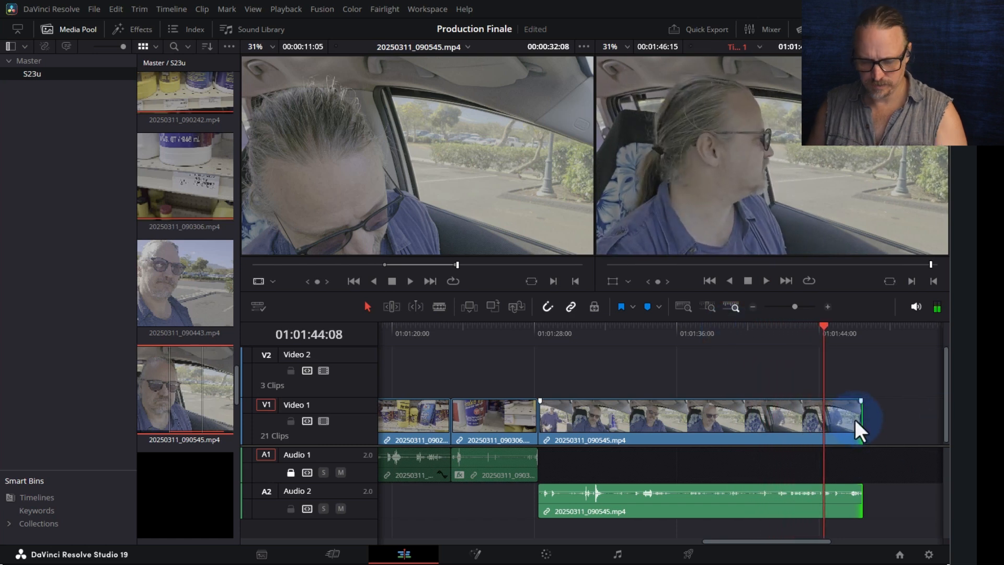
key(ctrl+minus)
drag(674, 417, 796, 421)
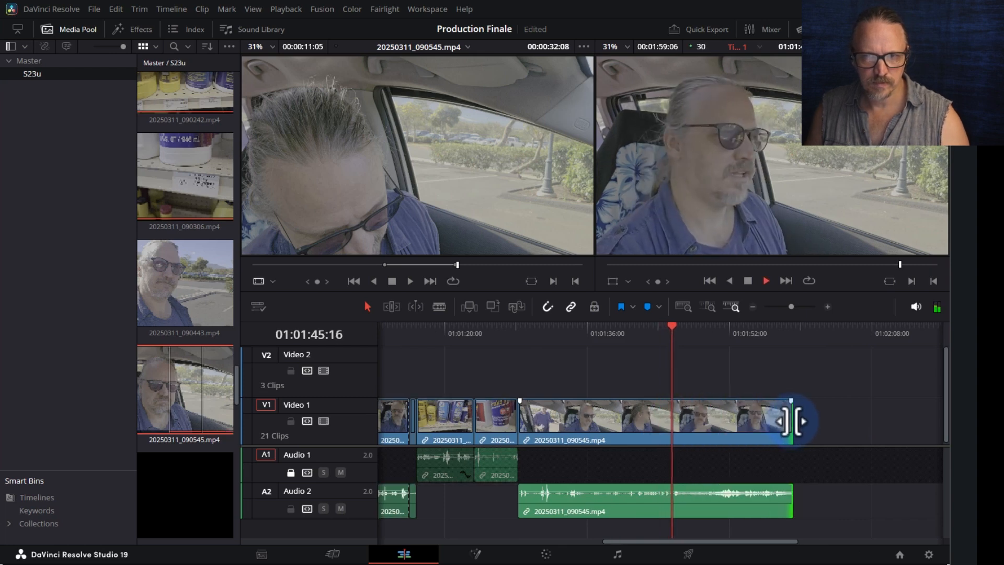
drag(672, 338, 671, 342)
key(ctrl+b)
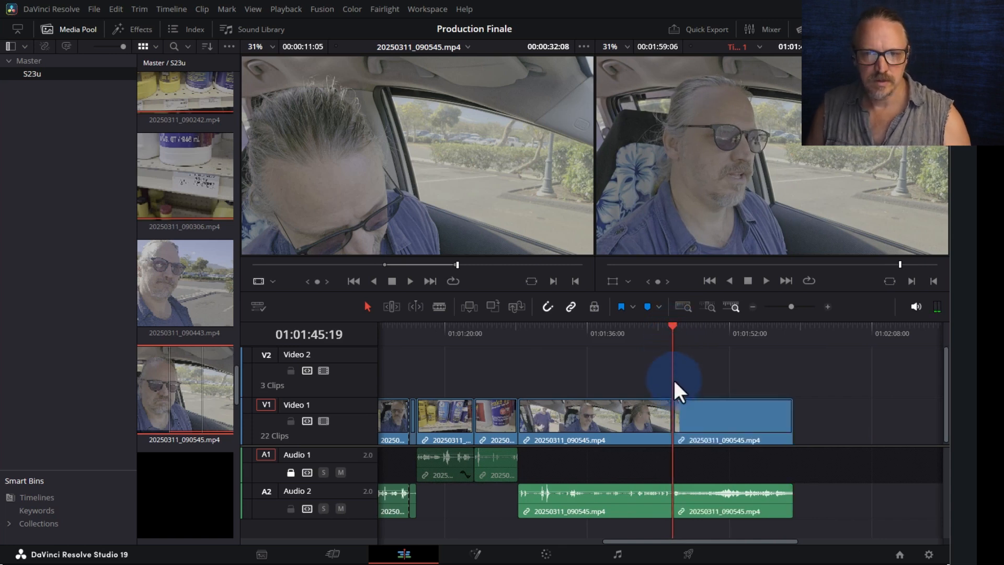
- Split again a few frames later and ripple-delete the short piece between the cuts
click(570, 339)
key(space)
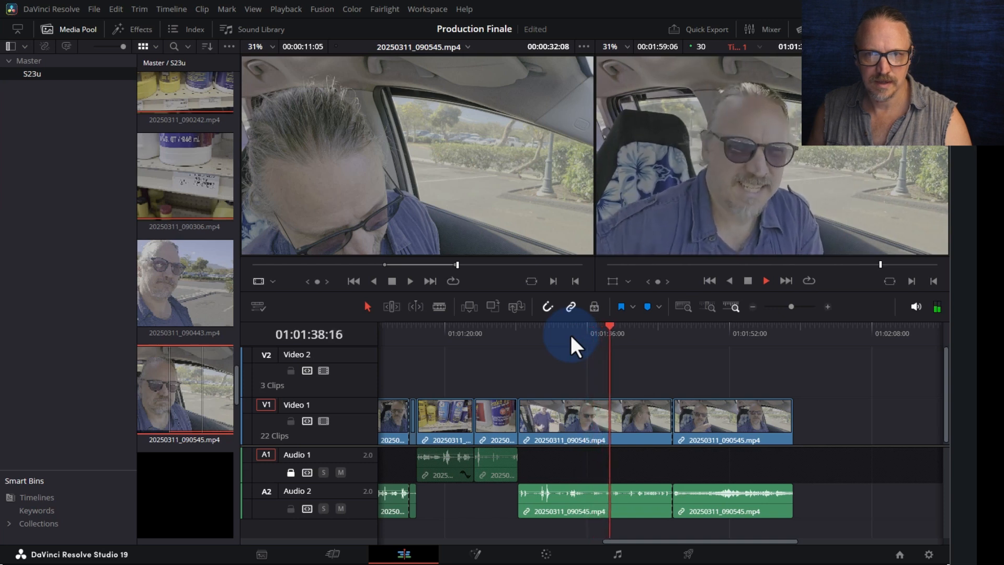
key(space)
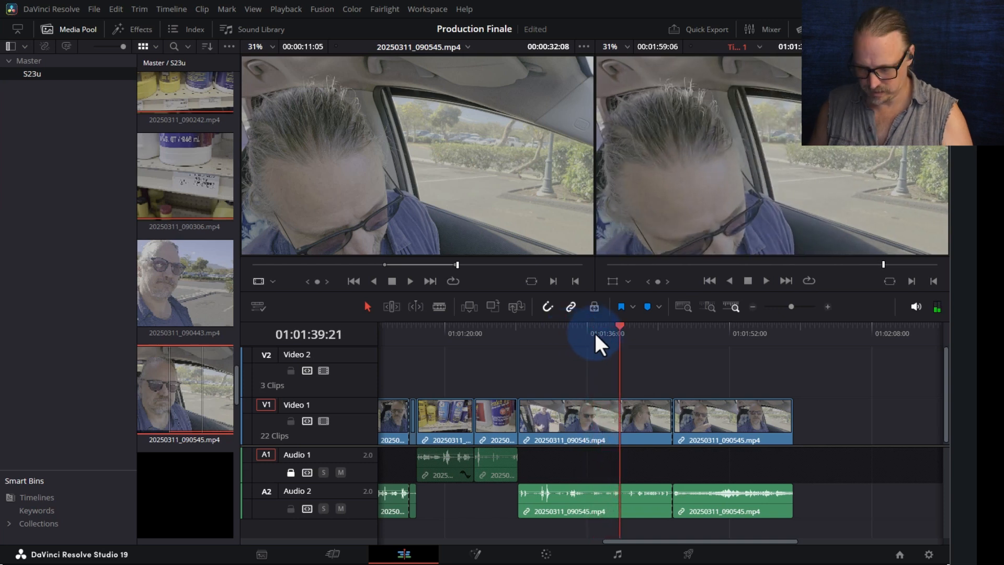
key(Right)
key(Right)
key(Right)
key(Right)
key(Right)
key(Right)
key(Right)
key(Right)
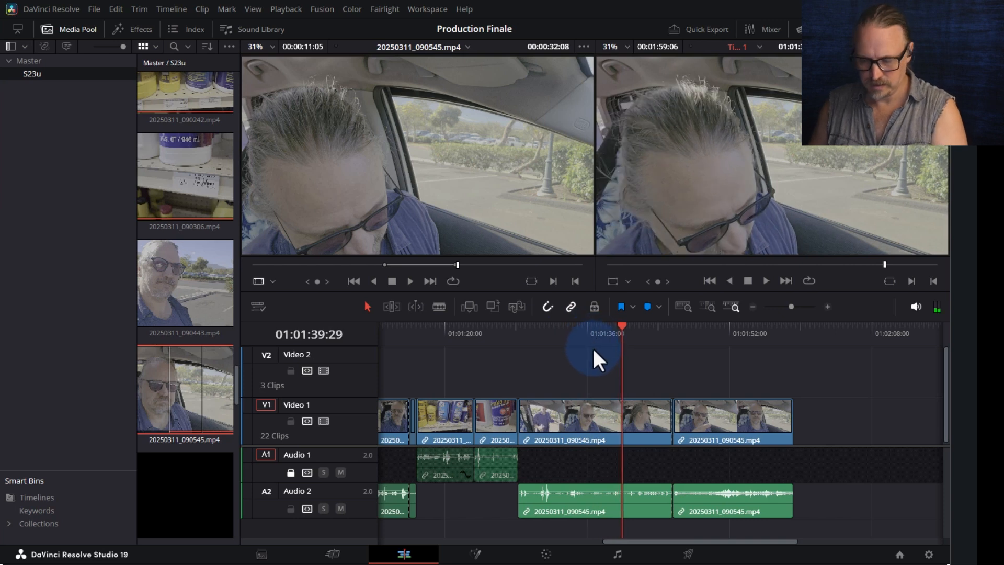
key(ctrl+b)
drag(644, 366, 646, 518)
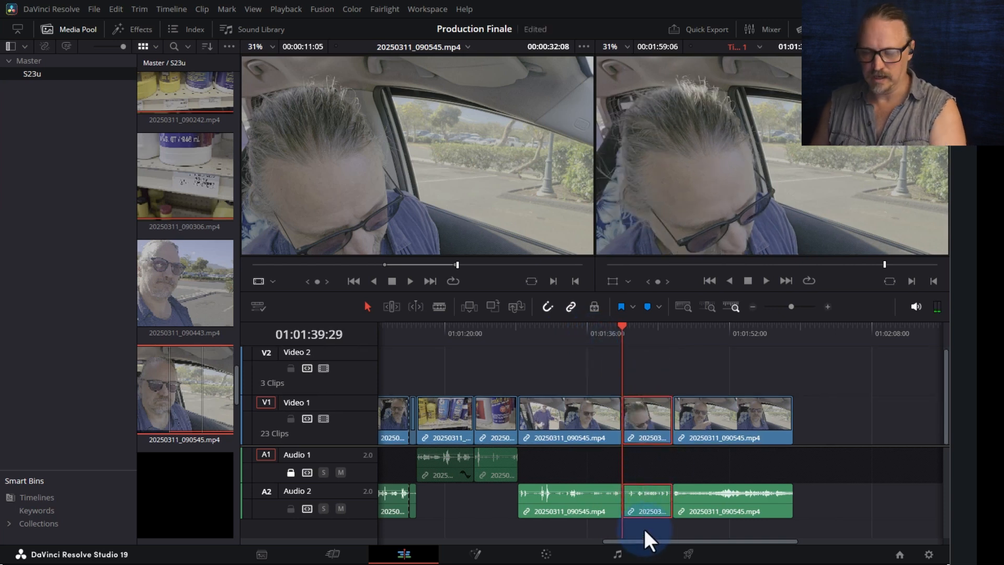
key(Delete)
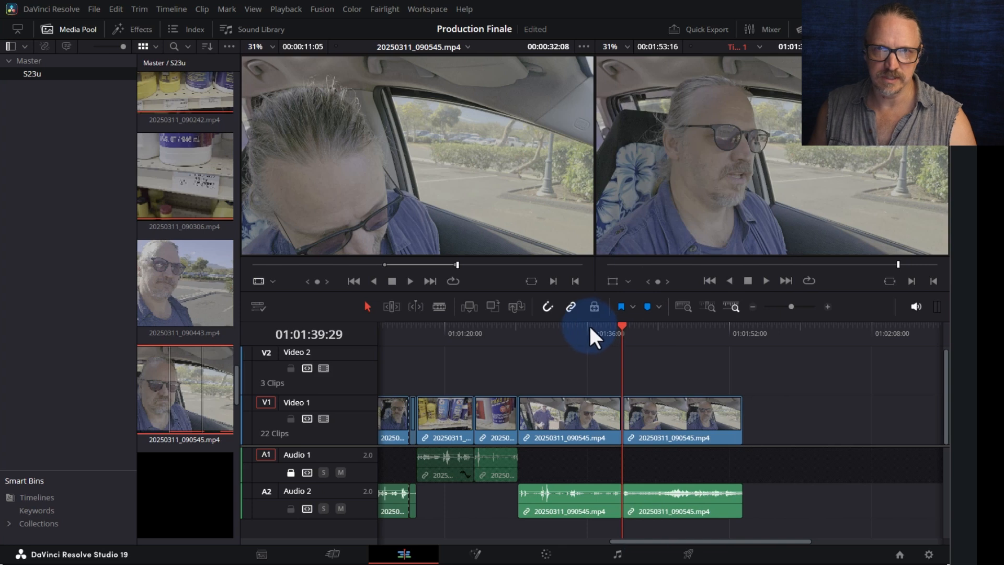
- Play across the new join and select the left clip's out edge at the edit point
click(590, 330)
key(space)
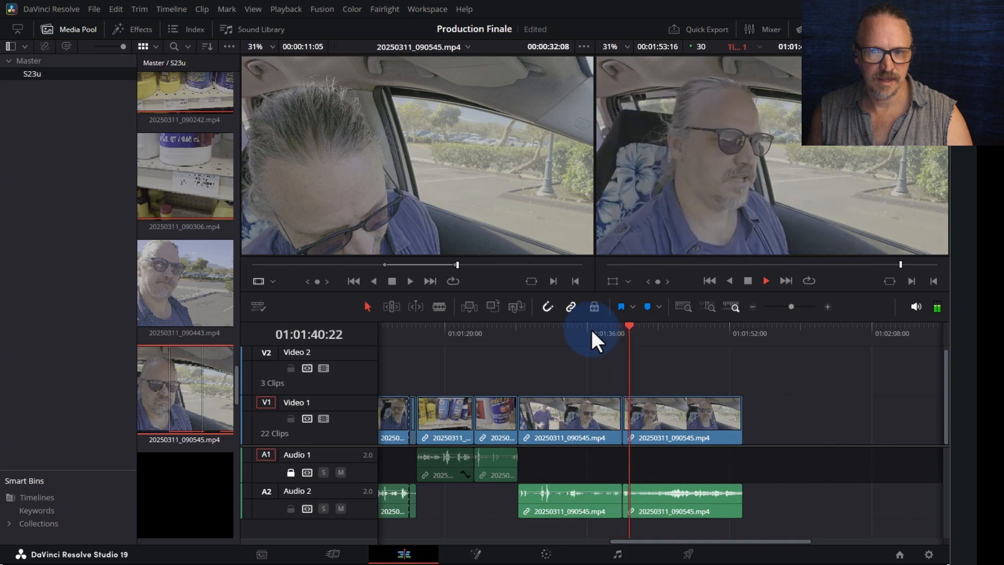
key(space)
click(622, 413)
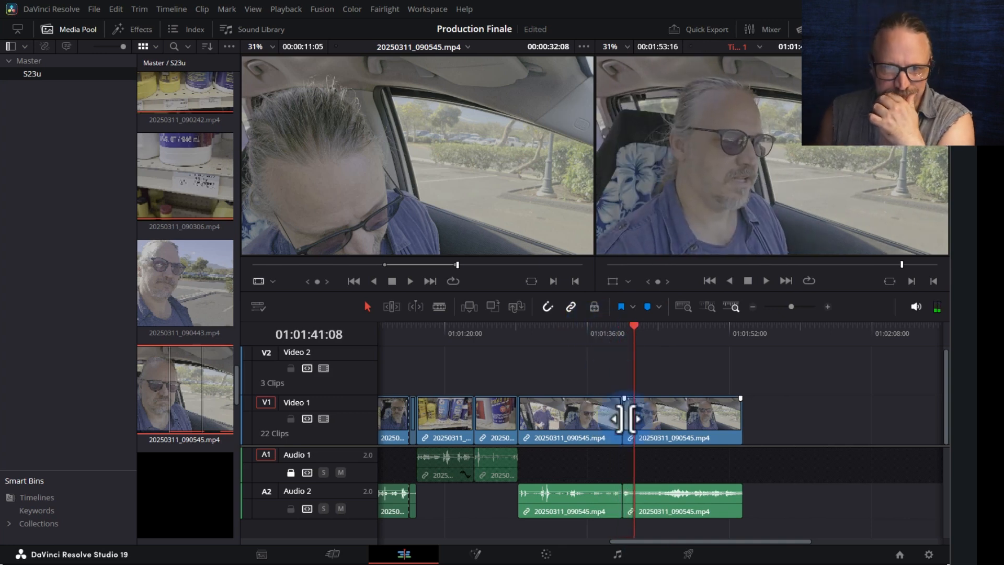
click(618, 418)
- Lock Audio 2 and roll the video cut about two frames later, reviewing with J/K playback
click(290, 508)
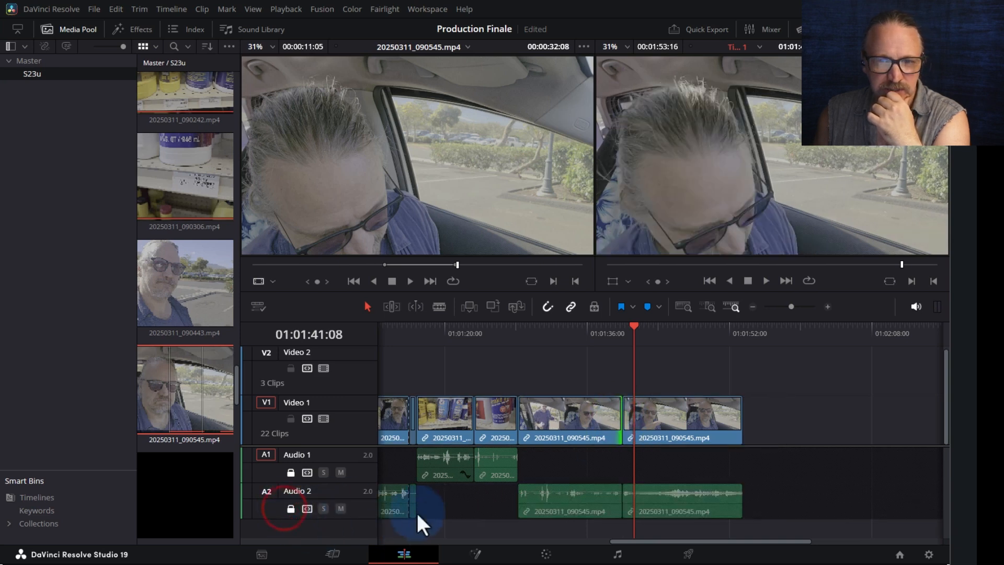
drag(615, 421, 629, 420)
scroll(619, 431, up, 4)
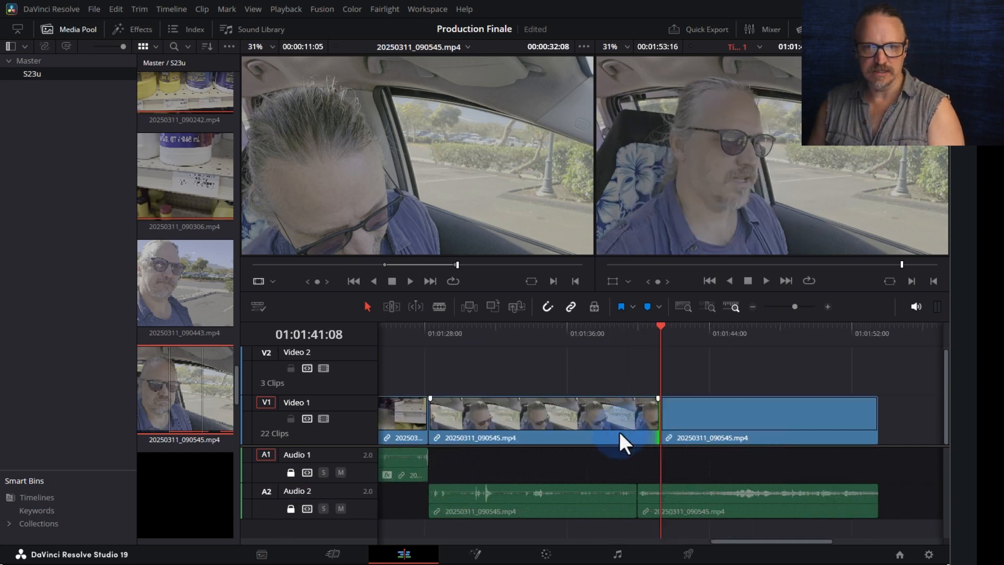
key(space)
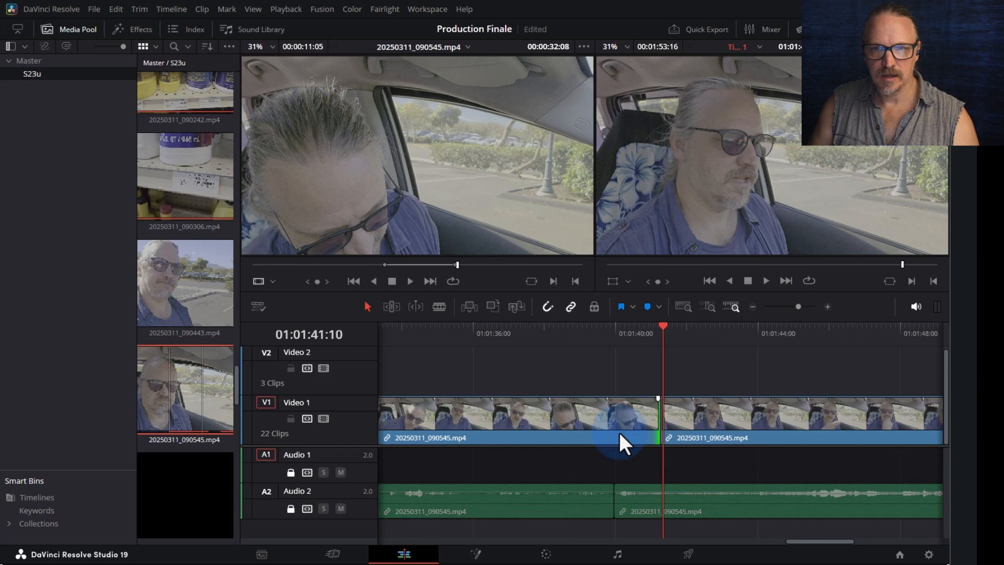
key(j)
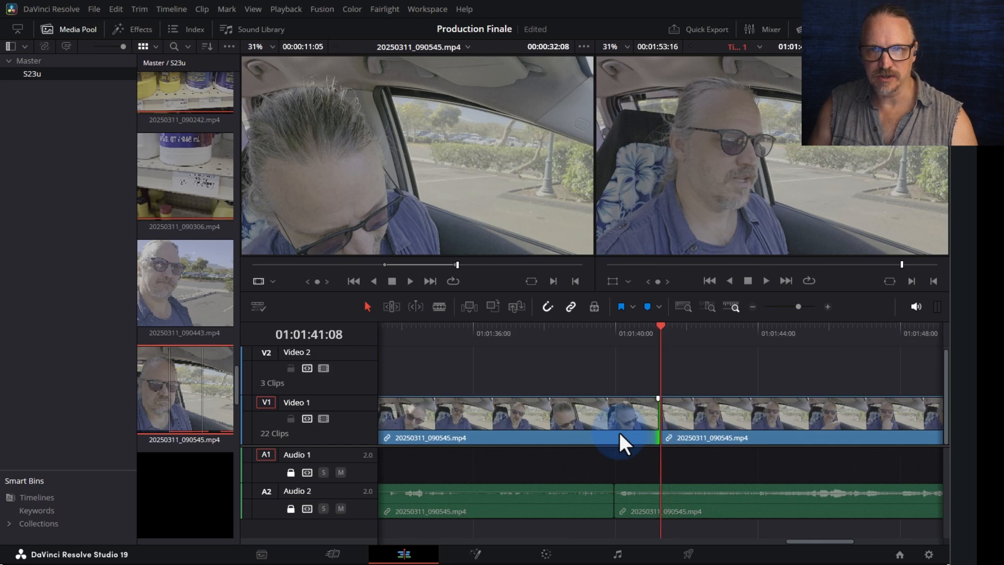
key(k)
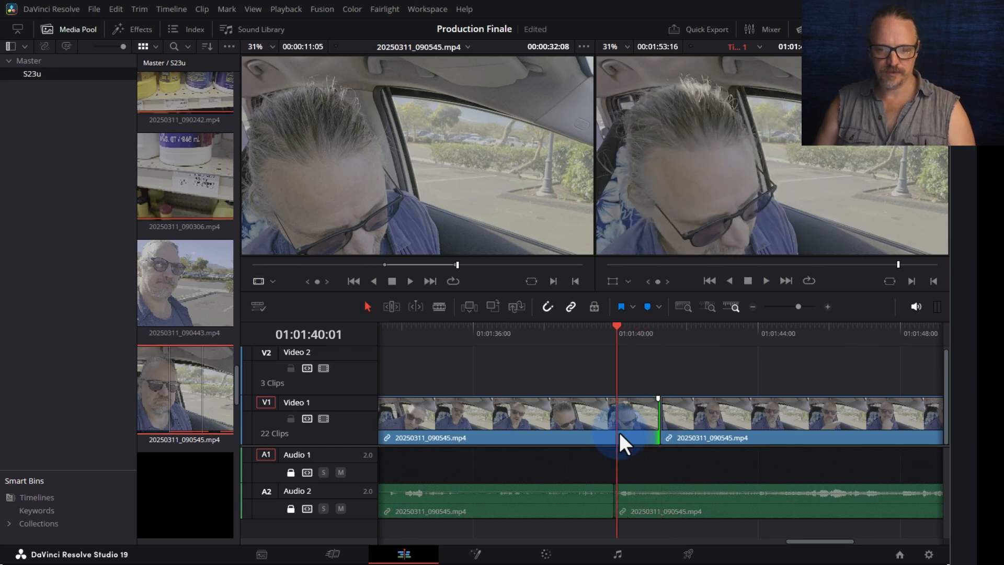
mouse_move(658, 416)
mouse_down()
mouse_move(638, 417)
mouse_move(723, 419)
mouse_move(675, 418)
mouse_up()
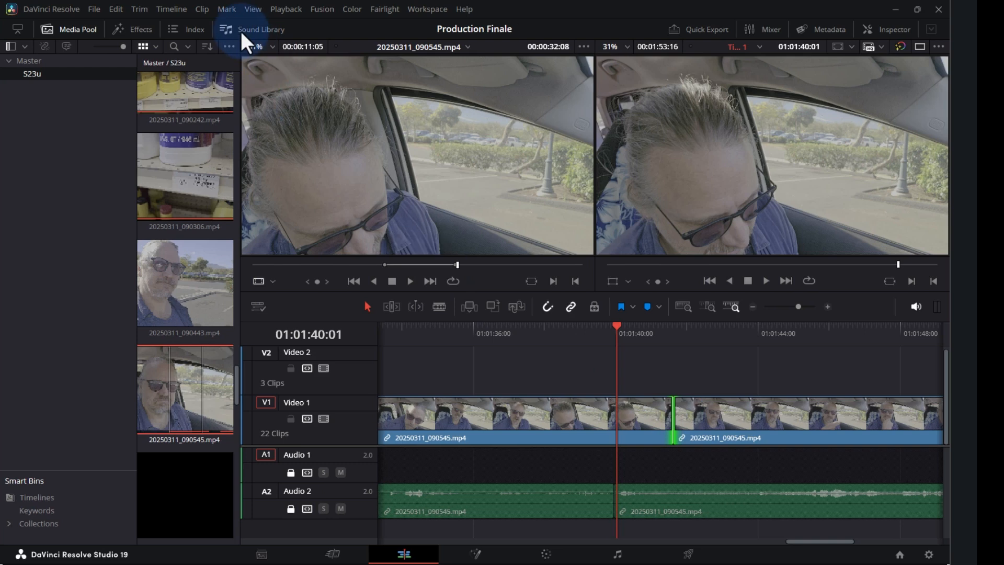
- Apply a Smooth Cut video transition to the Video 1 join between the 20250311_090545 pieces
click(148, 31)
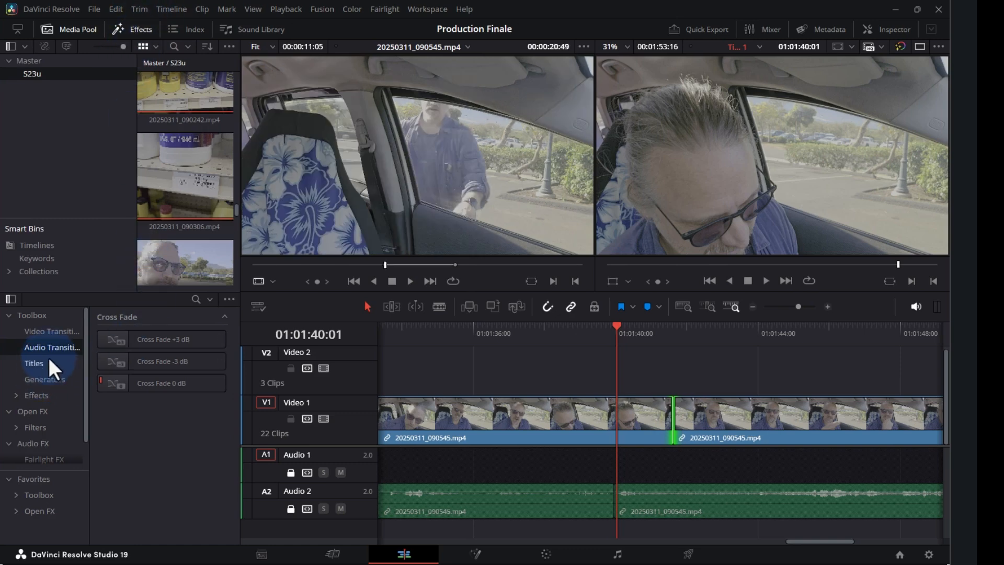
click(41, 325)
click(141, 449)
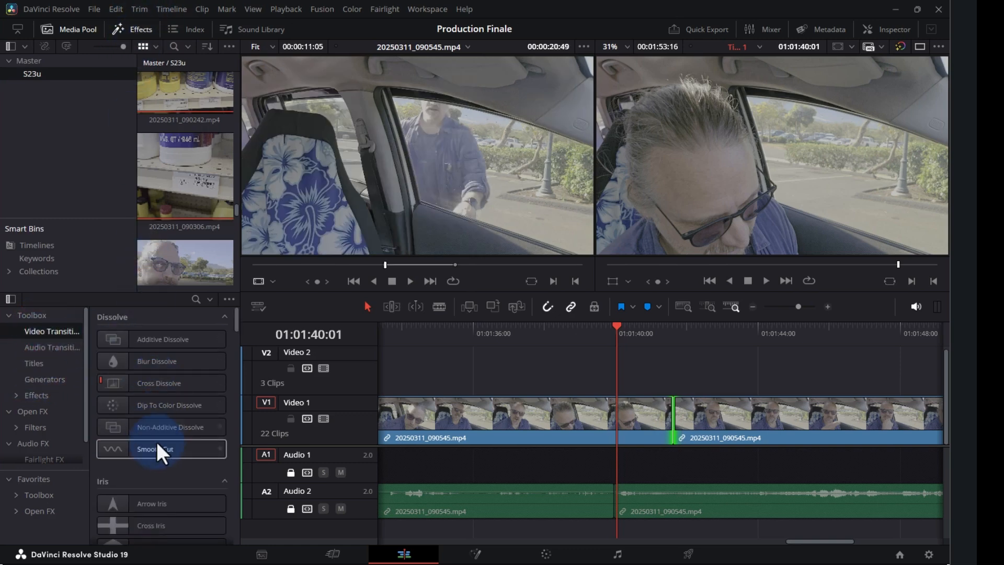
drag(141, 449, 571, 426)
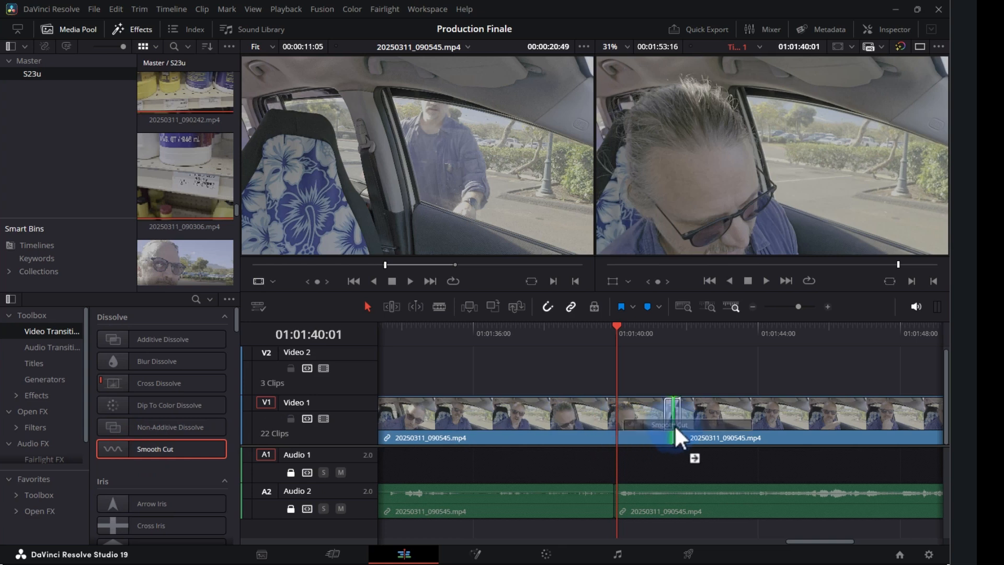
drag(675, 422, 674, 408)
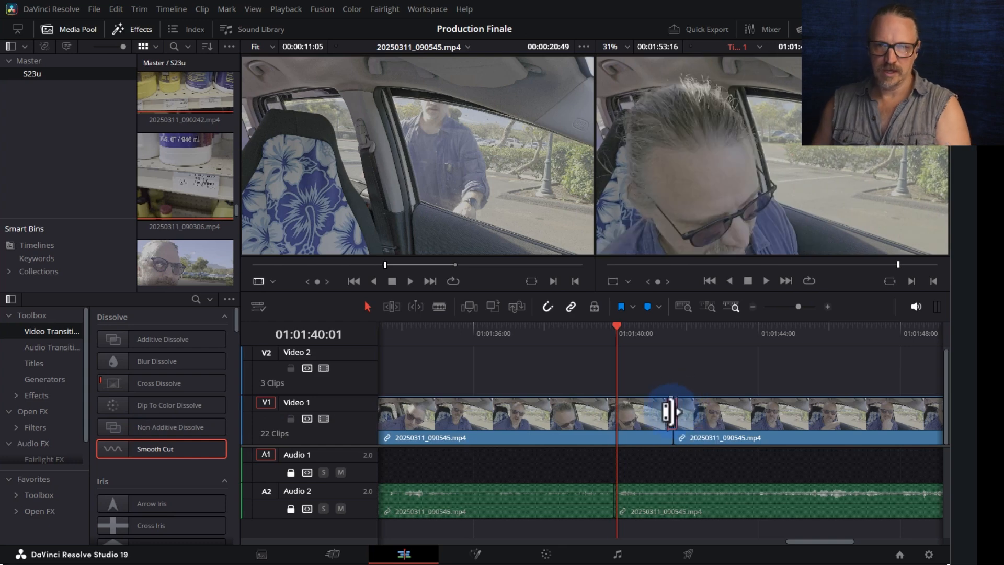
scroll(670, 412, down, 2)
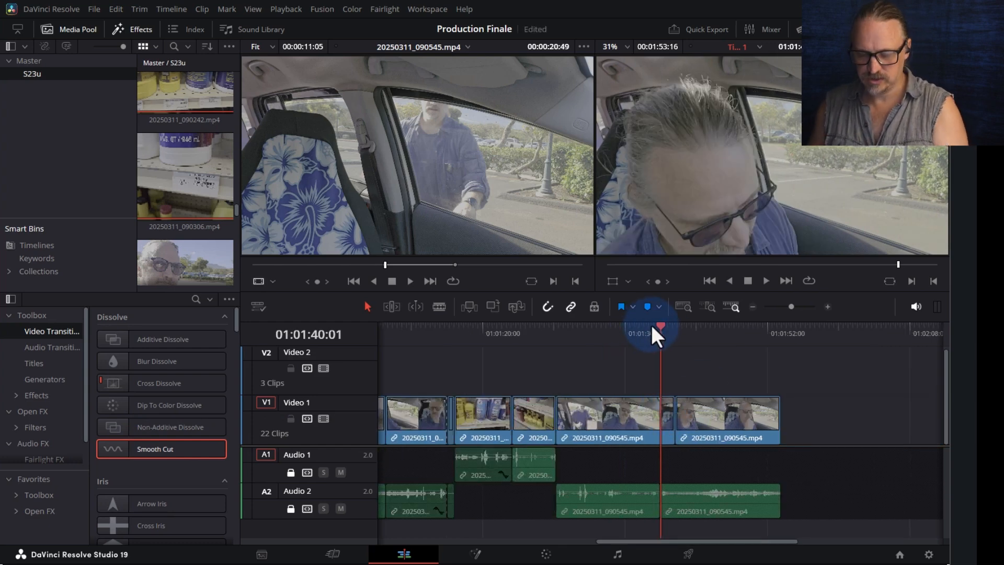
scroll(650, 322, up, 2)
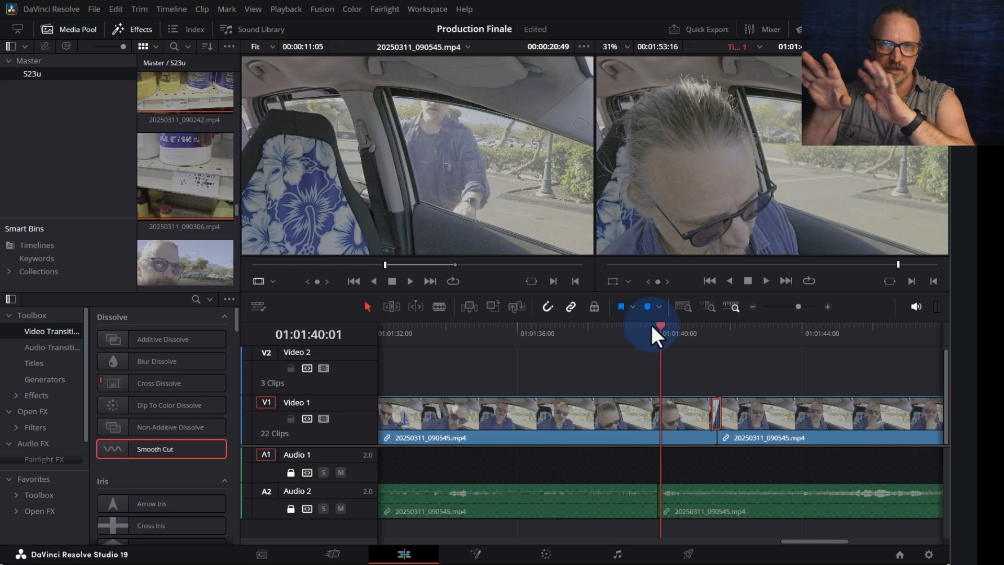
- Roll the cut between the in-car clips later and play back the adjusted cut
click(479, 334)
key(space)
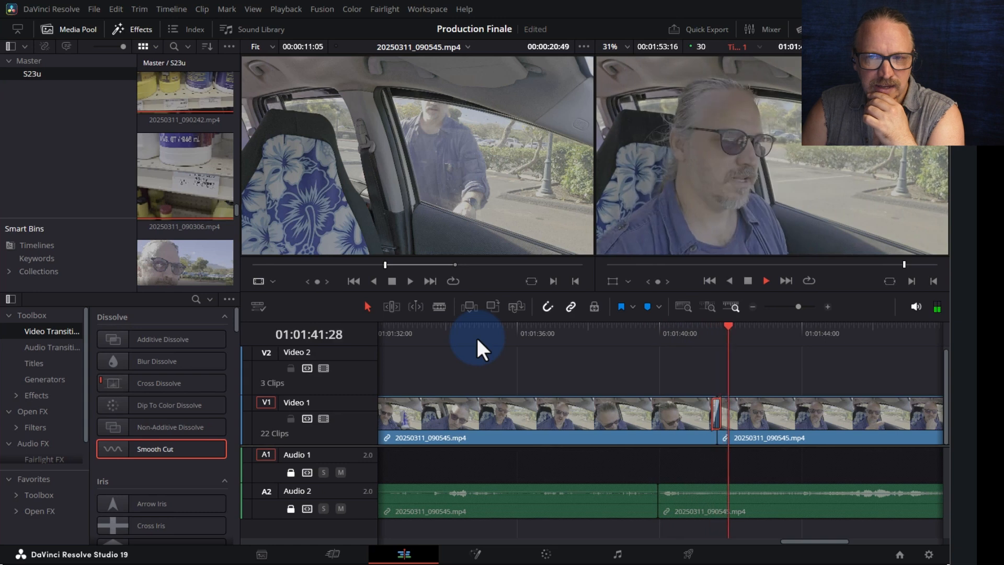
key(space)
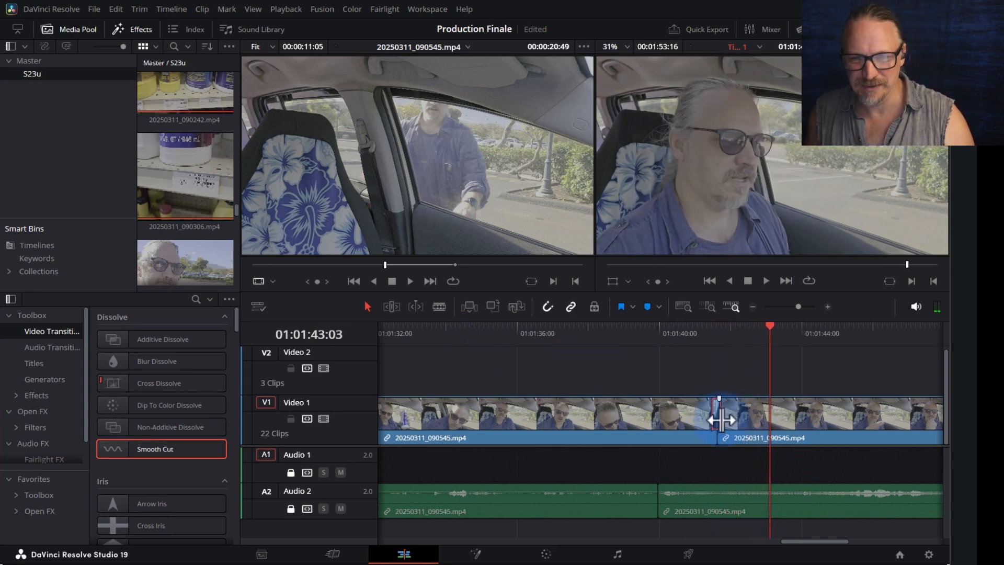
drag(720, 417, 710, 417)
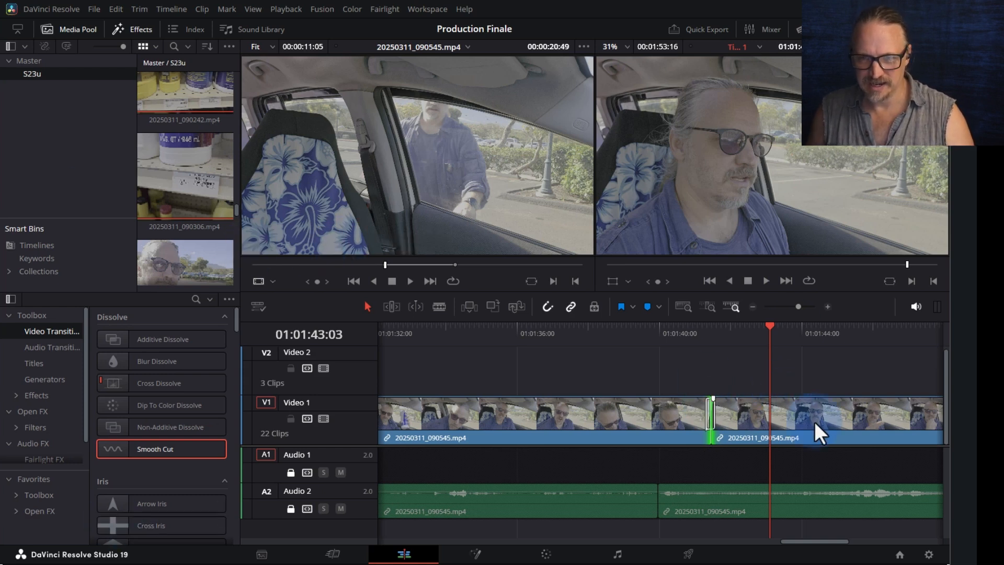
key(space)
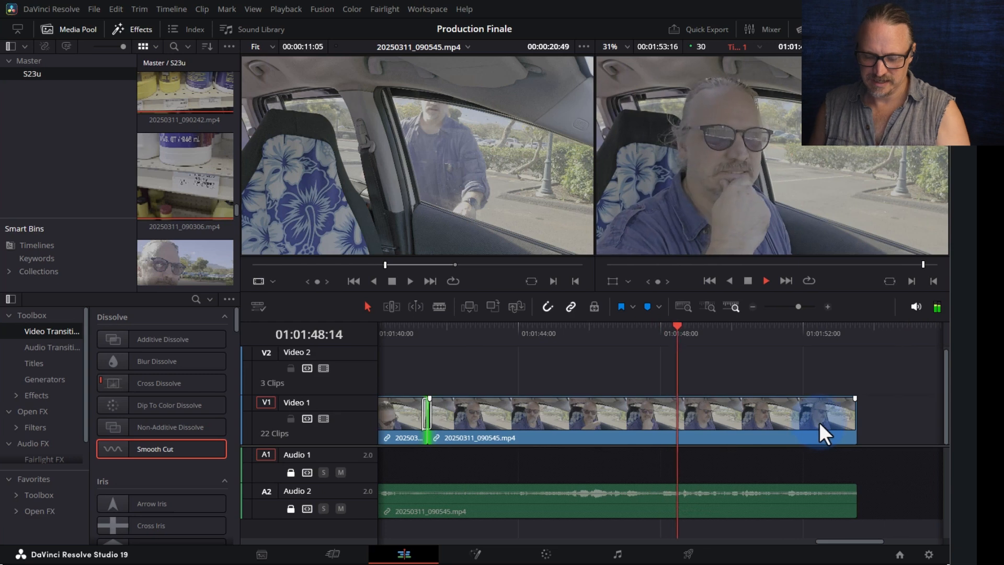
key(ctrl+minus)
key(space)
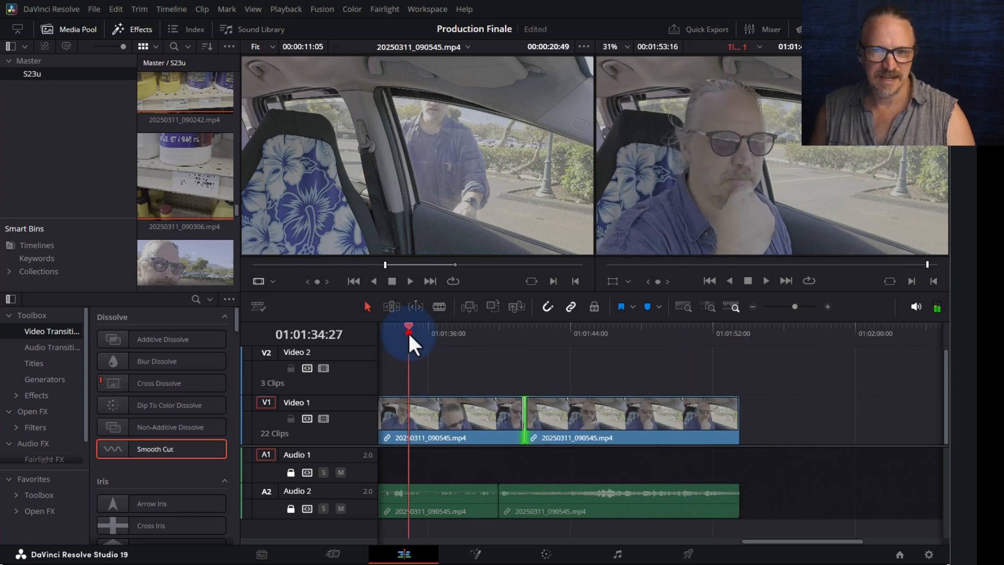
- Unlock Audio 1 and 2, split at 01:01:42:25, and delete the in-car clip's tail
click(408, 333)
key(space)
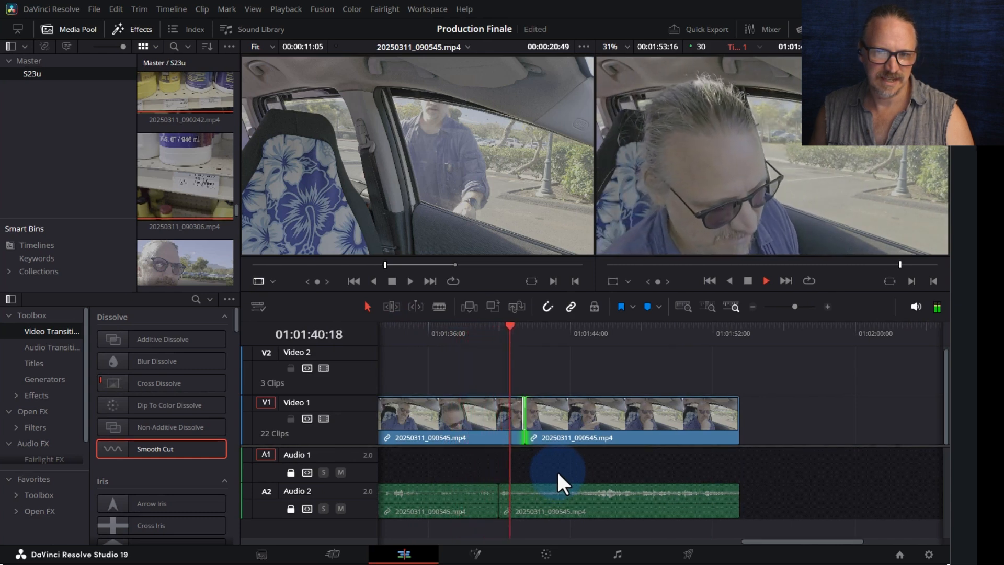
key(space)
mouse_move(551, 337)
mouse_down()
mouse_move(538, 334)
mouse_move(549, 330)
mouse_up()
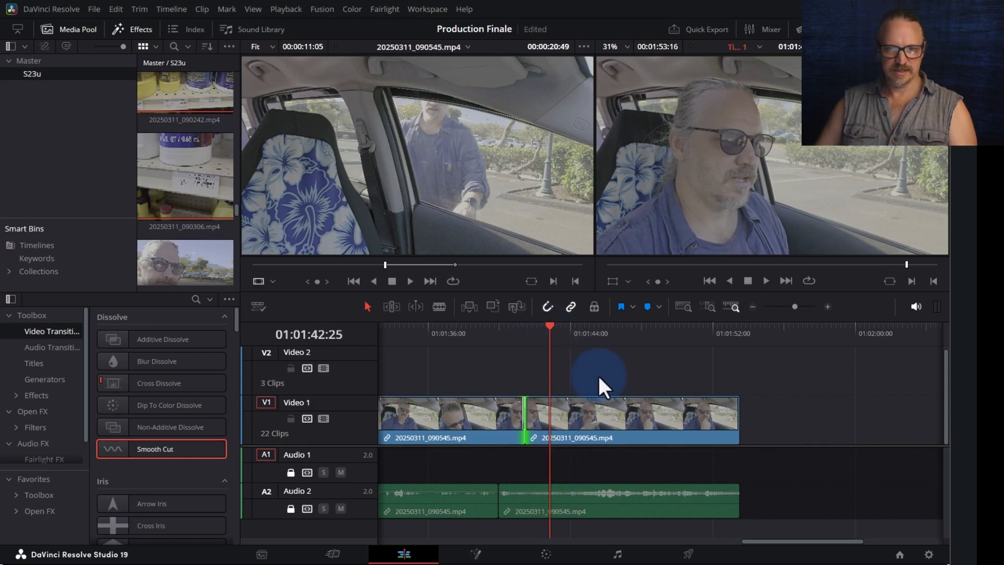
click(290, 507)
click(290, 472)
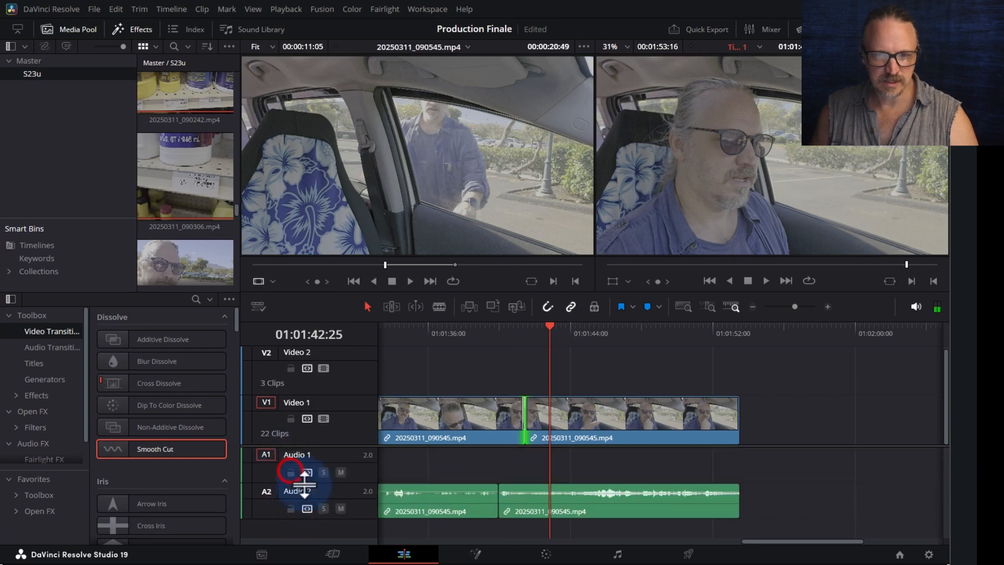
key(ctrl+b)
click(596, 406)
key(Delete)
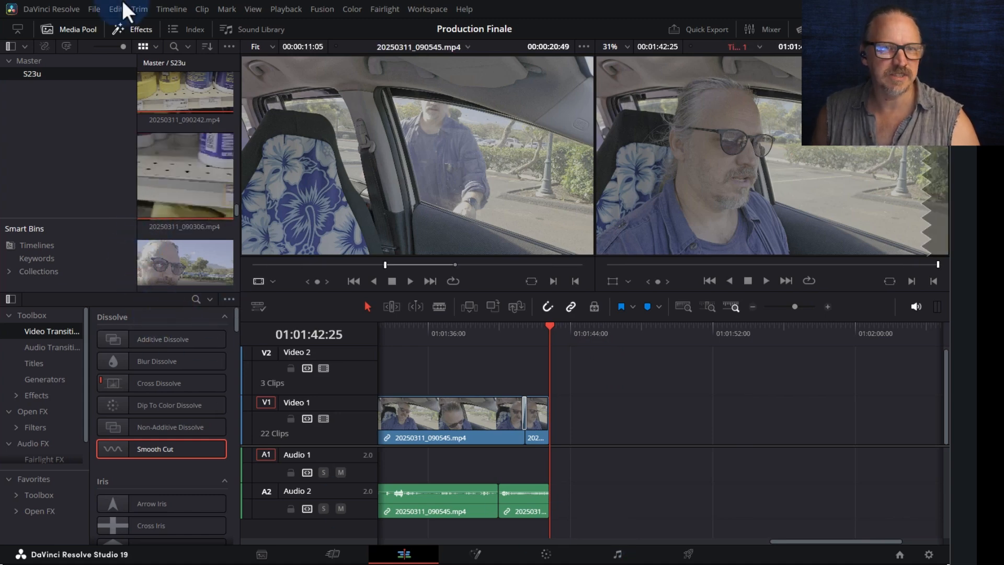
click(131, 26)
scroll(190, 435, down, 2)
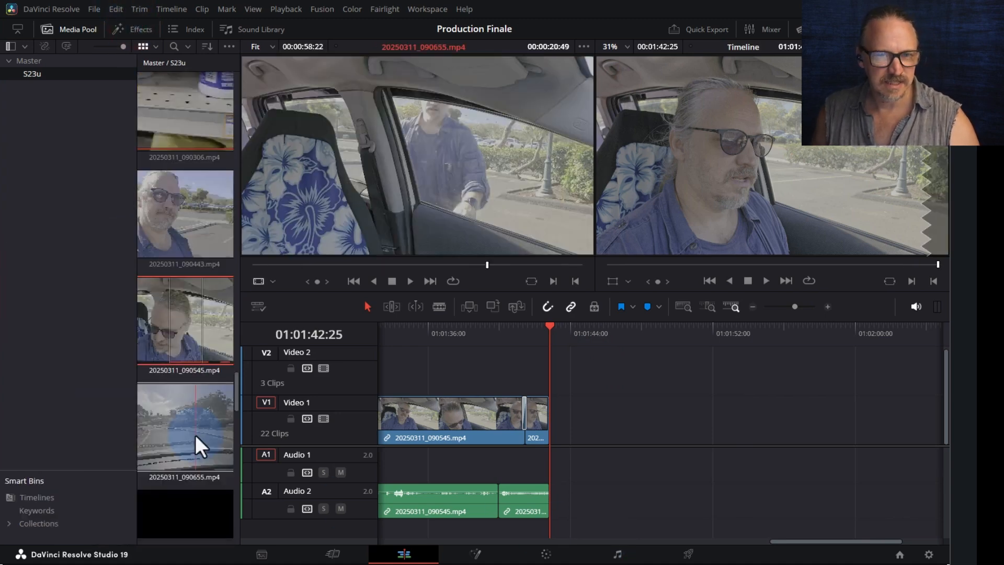
- Preview driving clip 20250311_090655.mp4 with J/K/L, stopping at 00:00:52:19
click(184, 422)
mouse_move(298, 264)
mouse_down()
mouse_move(229, 262)
mouse_move(308, 267)
mouse_up()
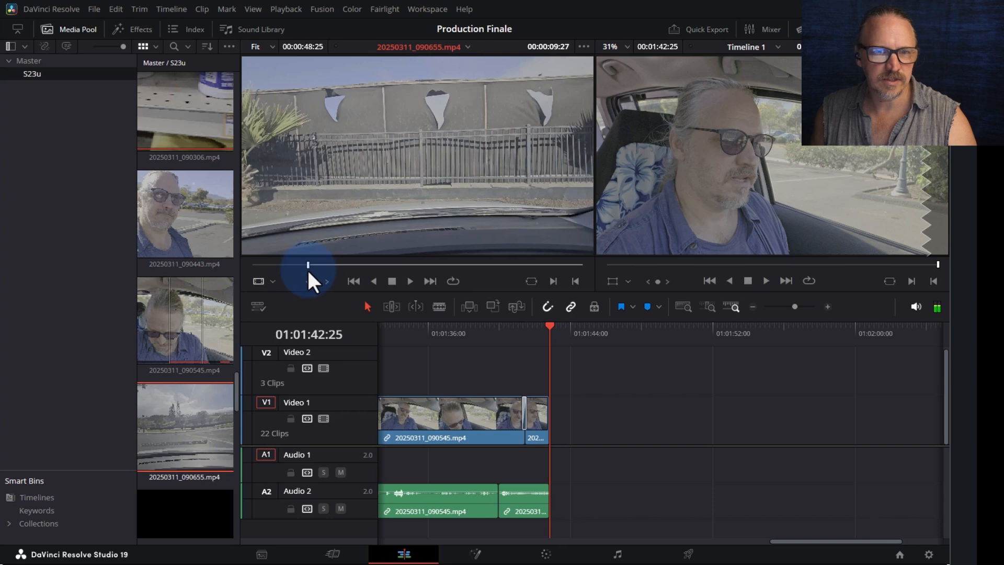
key(space)
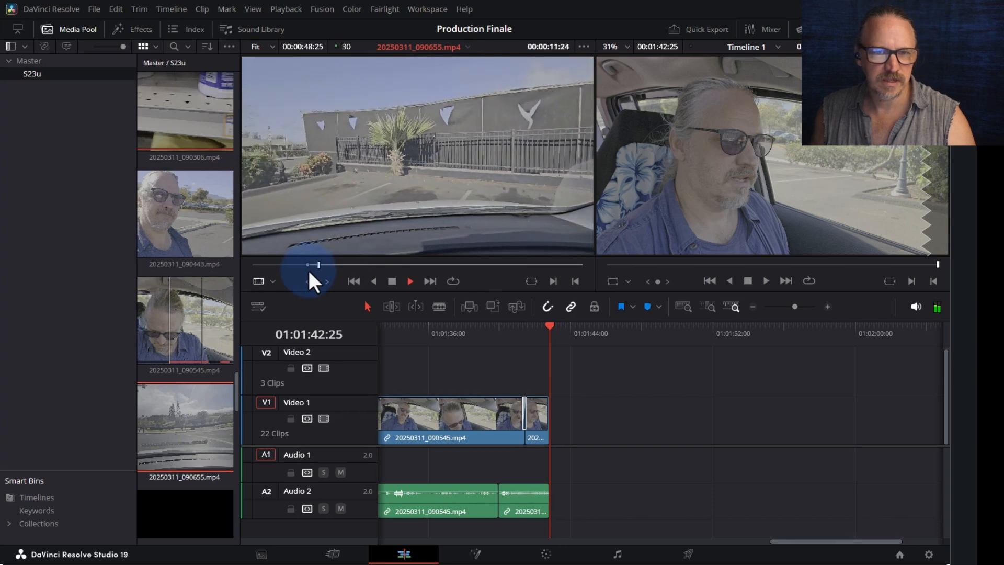
key(space)
drag(328, 263, 312, 263)
key(space)
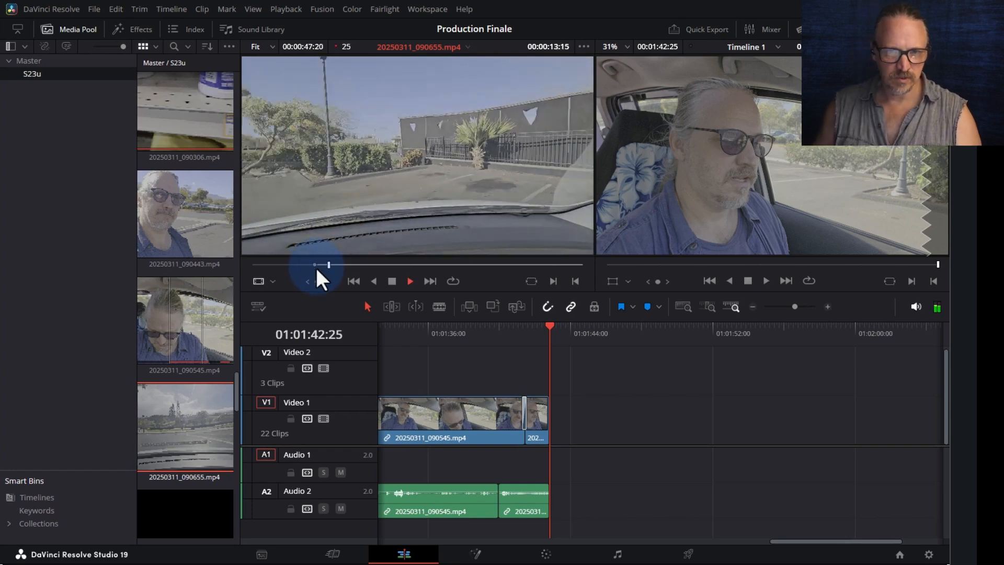
key(space)
key(space)
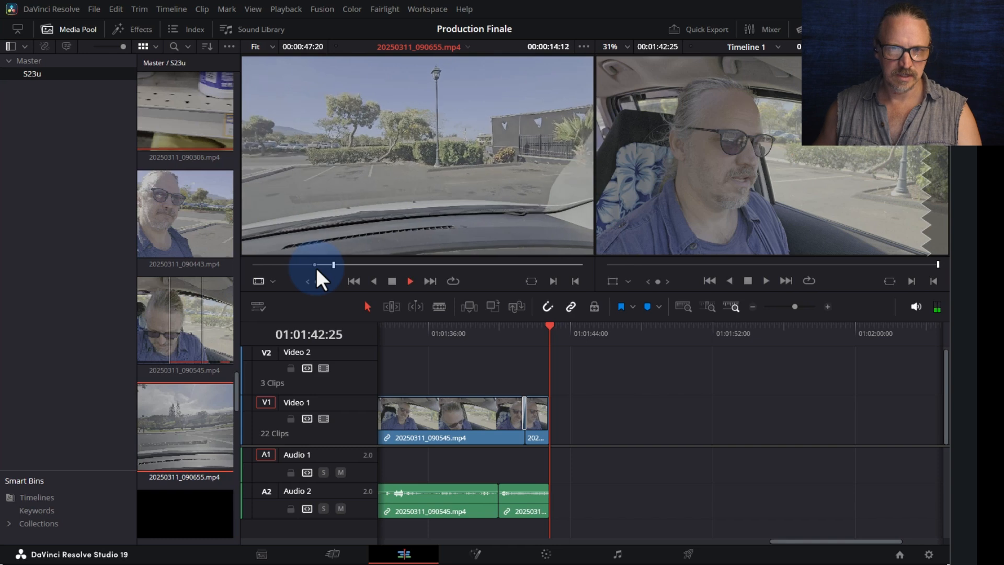
key(space)
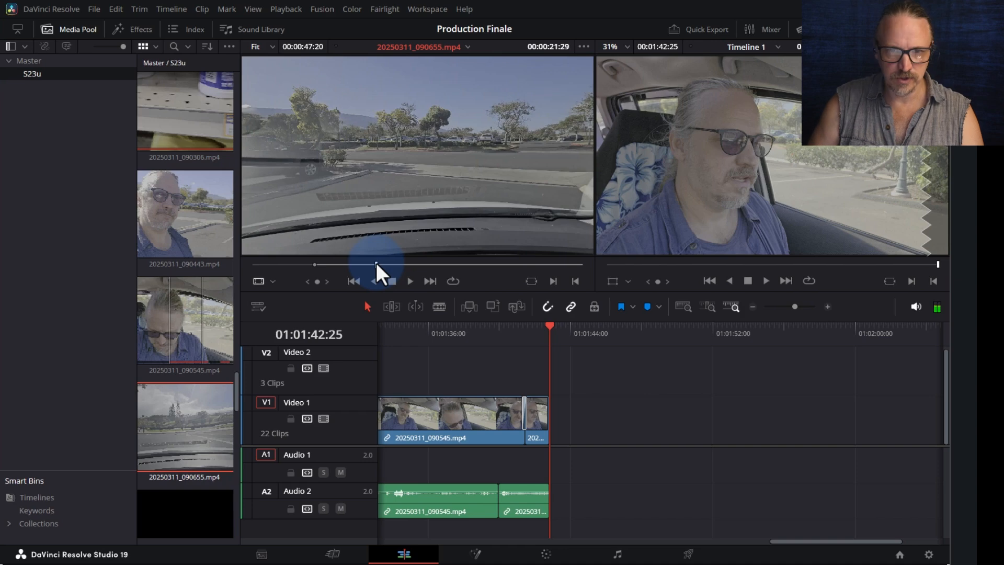
key(l)
key(l)
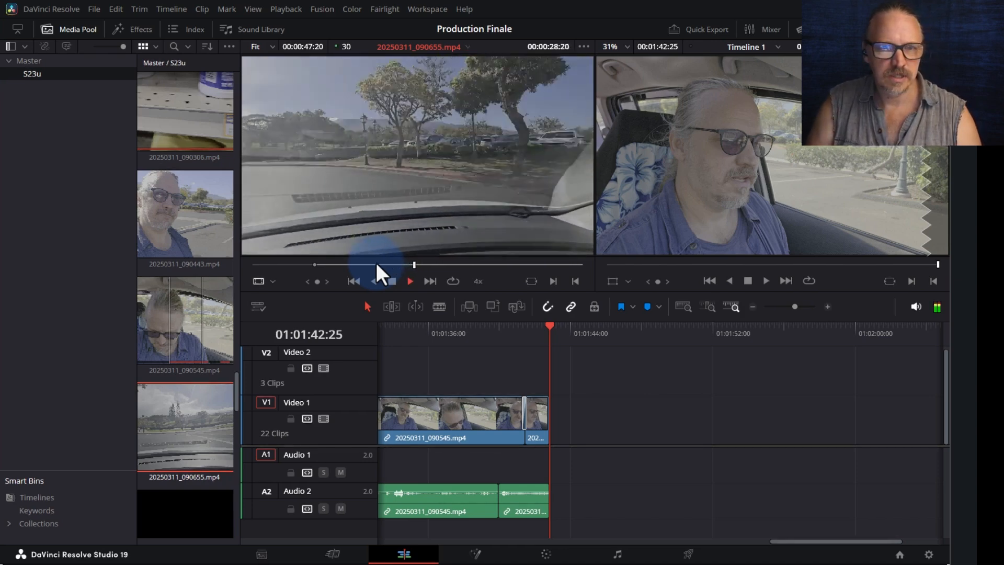
key(k)
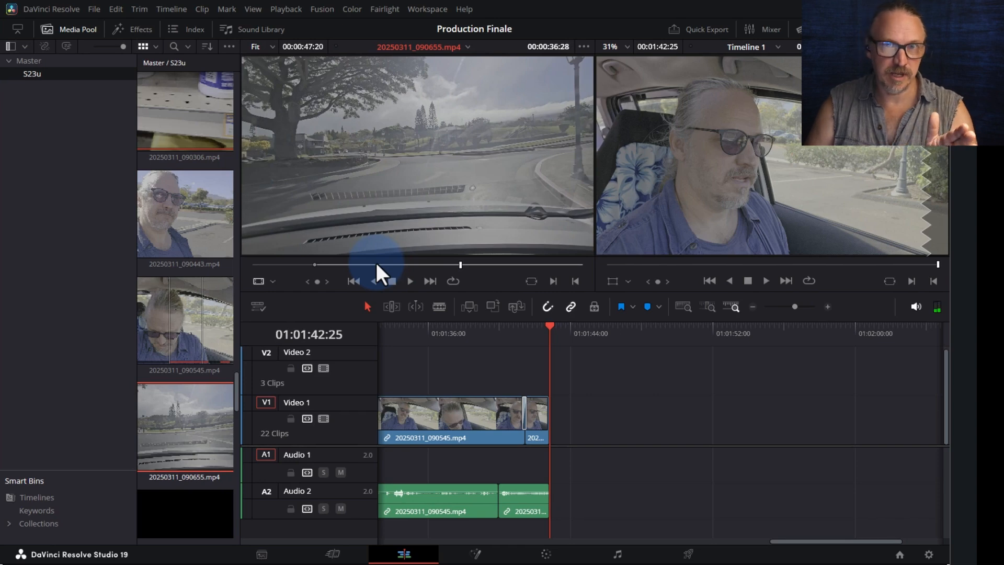
key(l)
key(l)
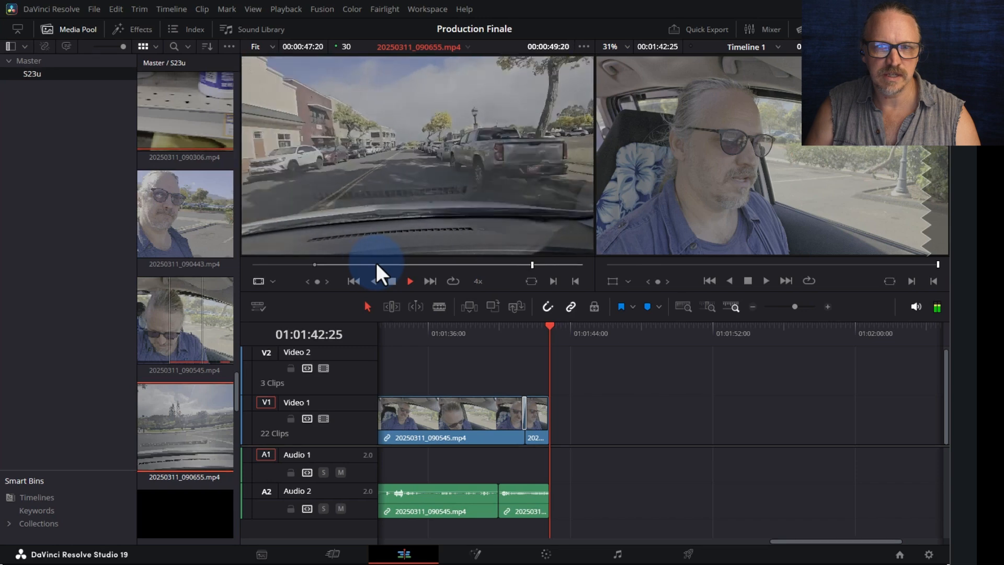
key(k)
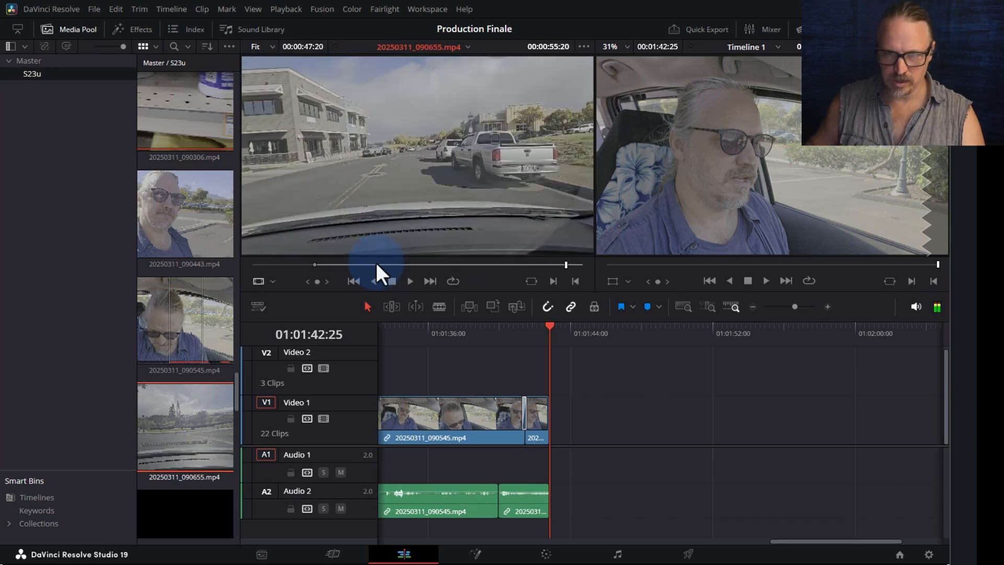
key(j)
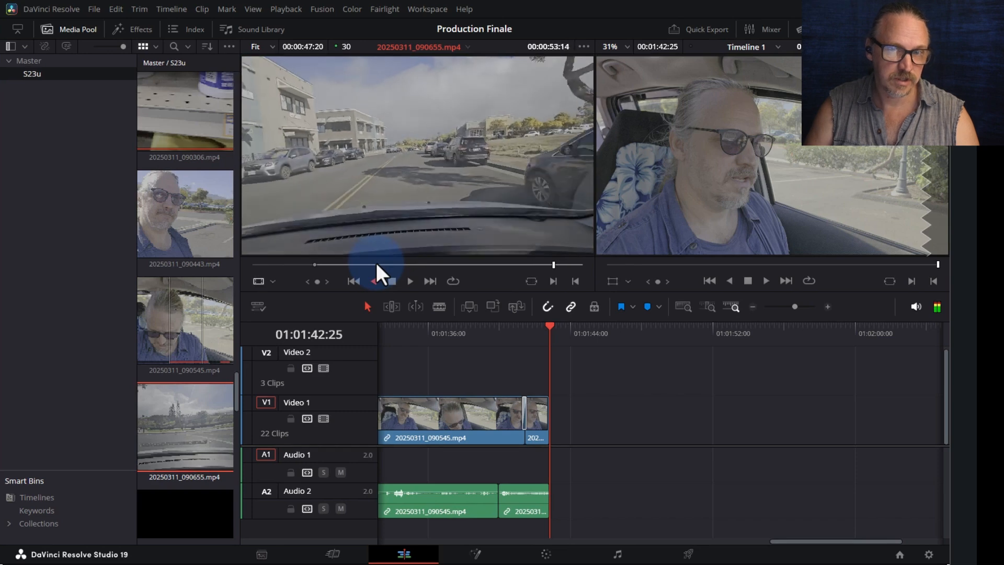
key(k)
- Append the driving clip after the in-car clips on Video 1 and trim both audio edges at the join
drag(375, 263, 524, 419)
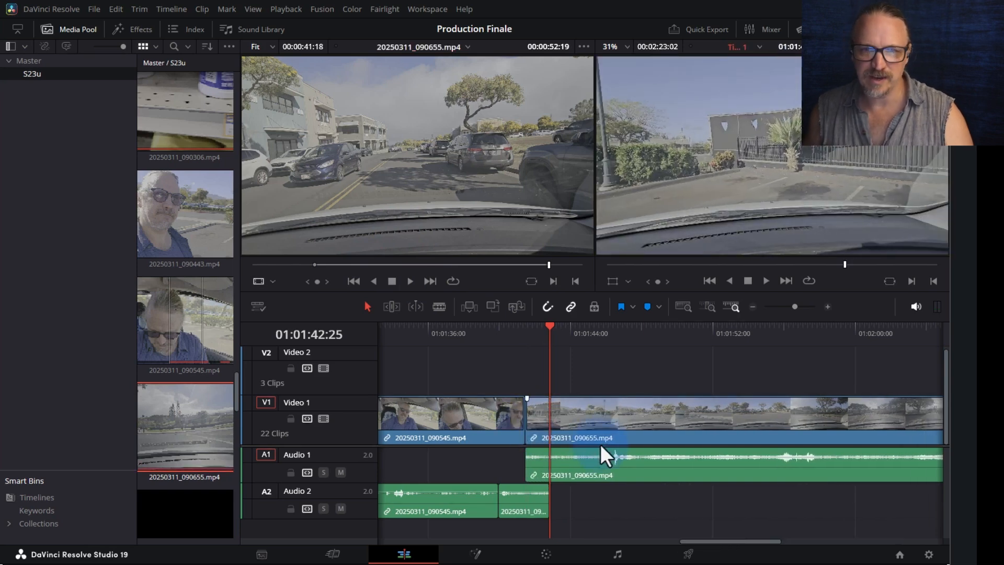
click(443, 335)
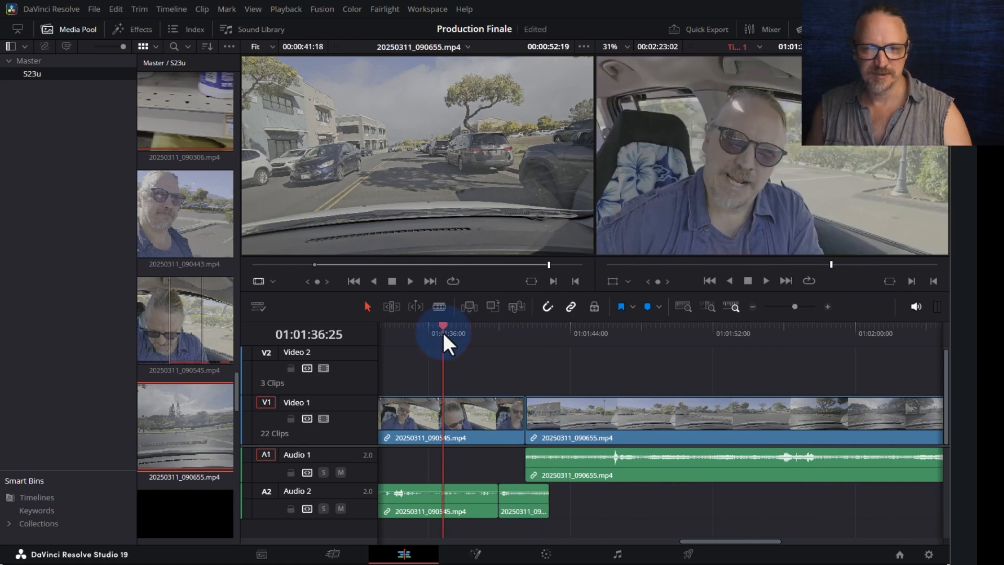
click(534, 466)
drag(526, 450, 548, 451)
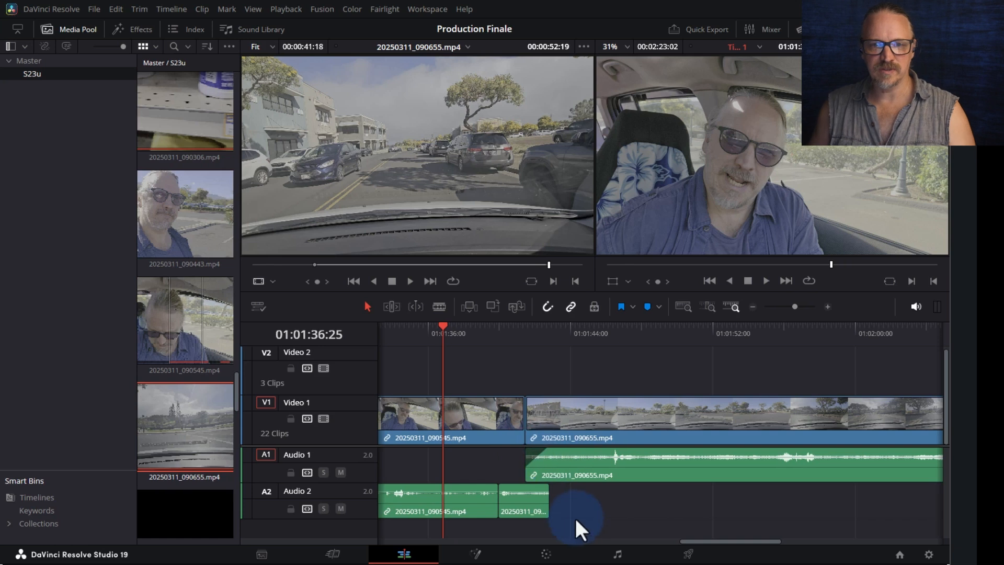
drag(547, 486, 528, 487)
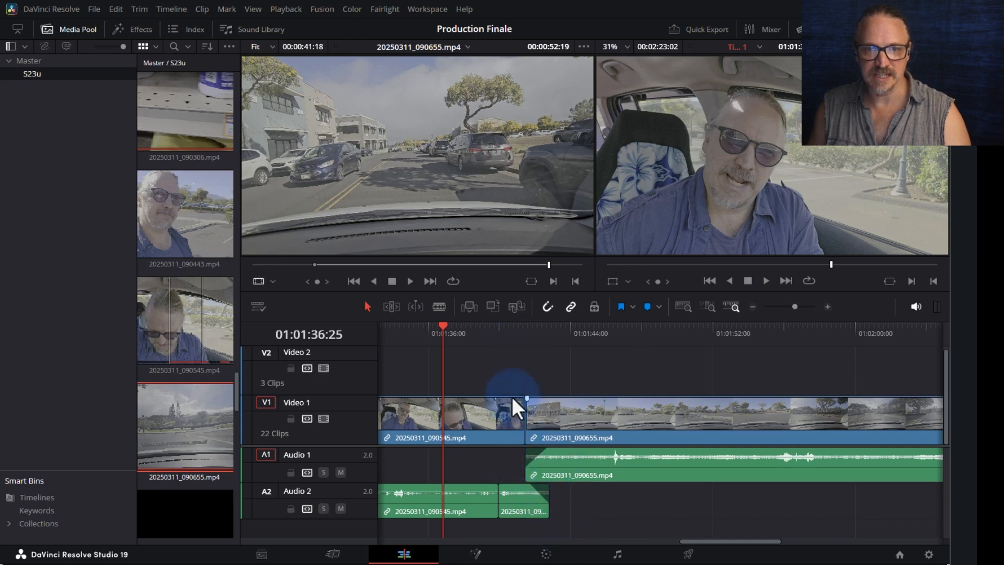
- Play back the join and split the driving clip at 01:01:54:13
key(space)
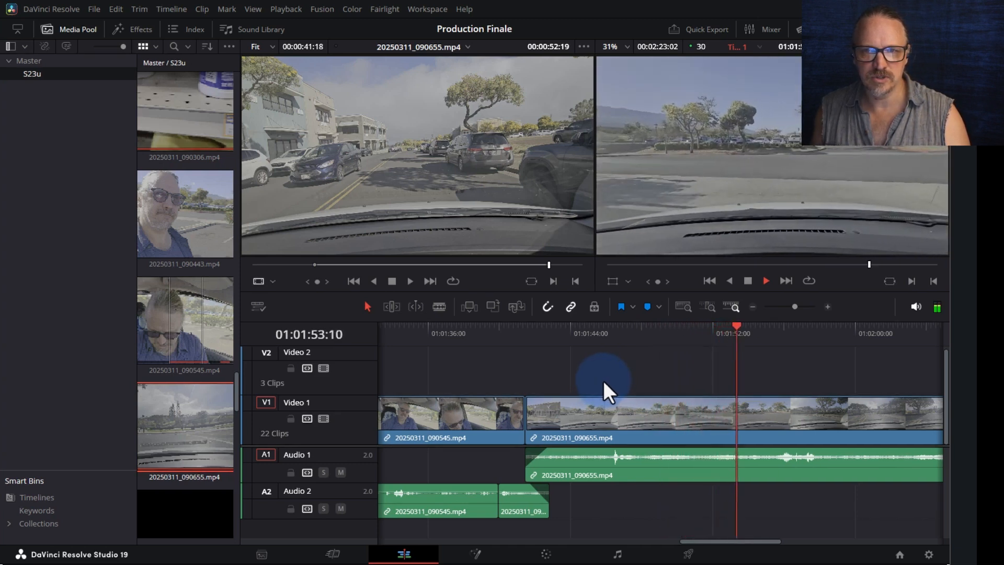
key(space)
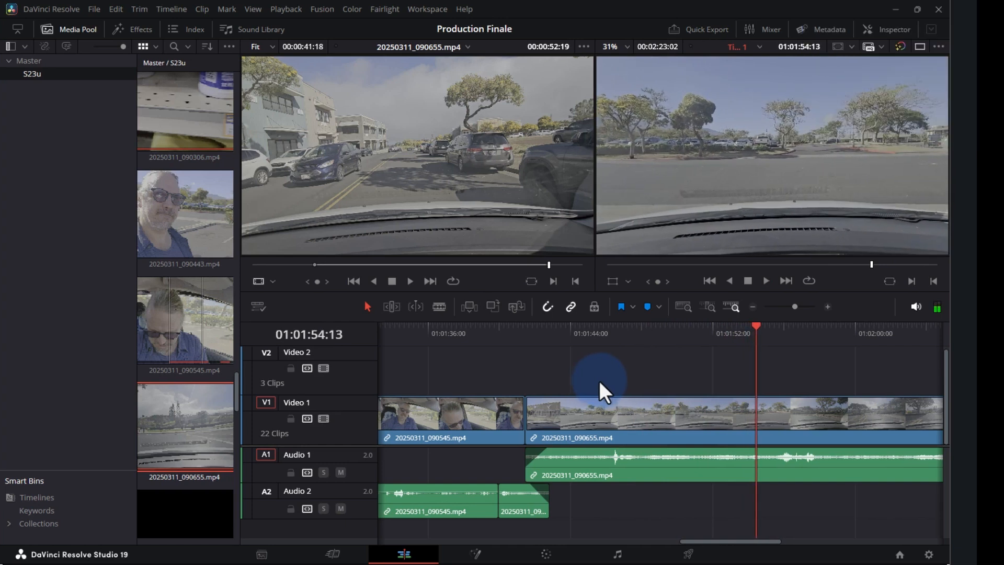
key(ctrl+b)
click(777, 428)
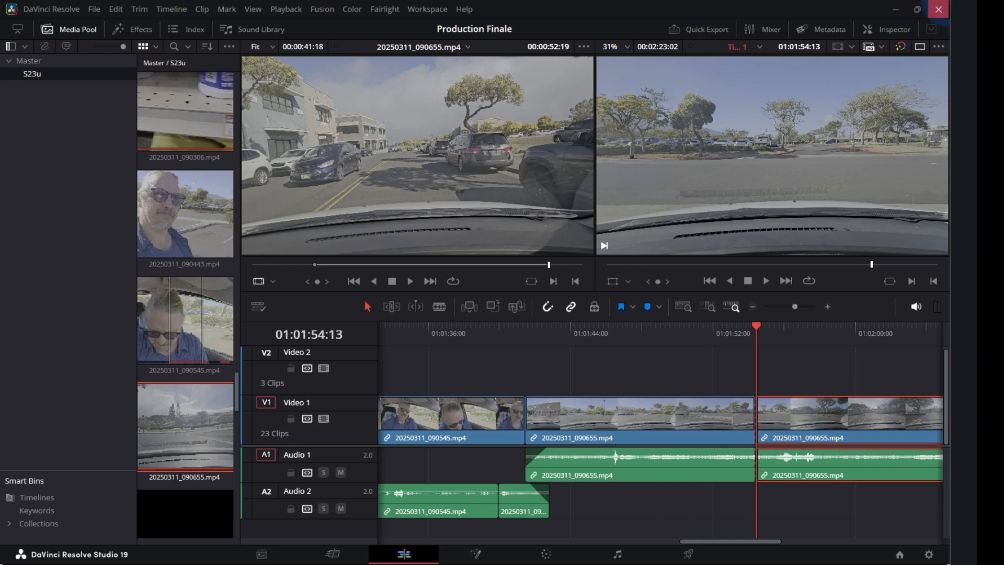
click(904, 31)
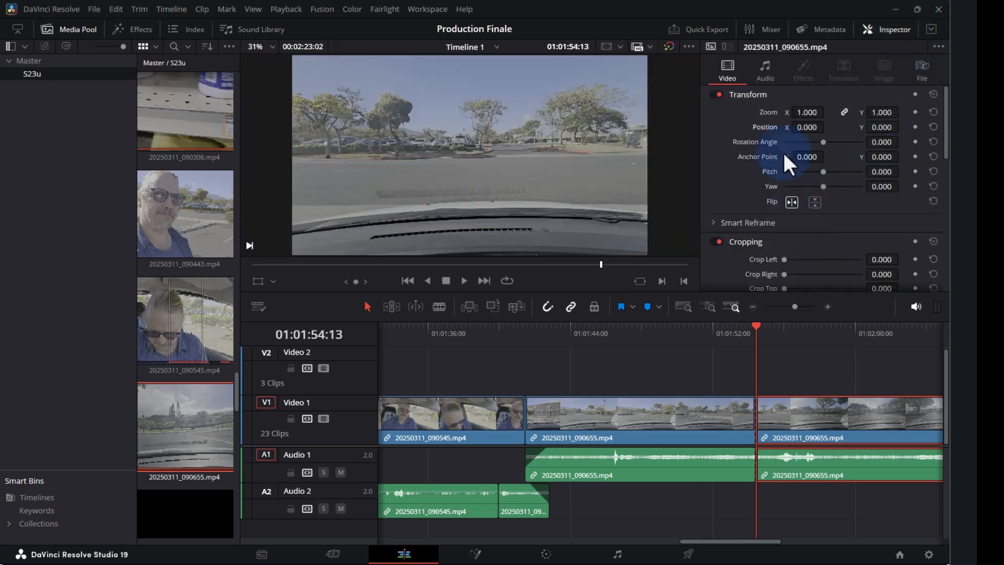
scroll(815, 183, down, 10)
click(808, 176)
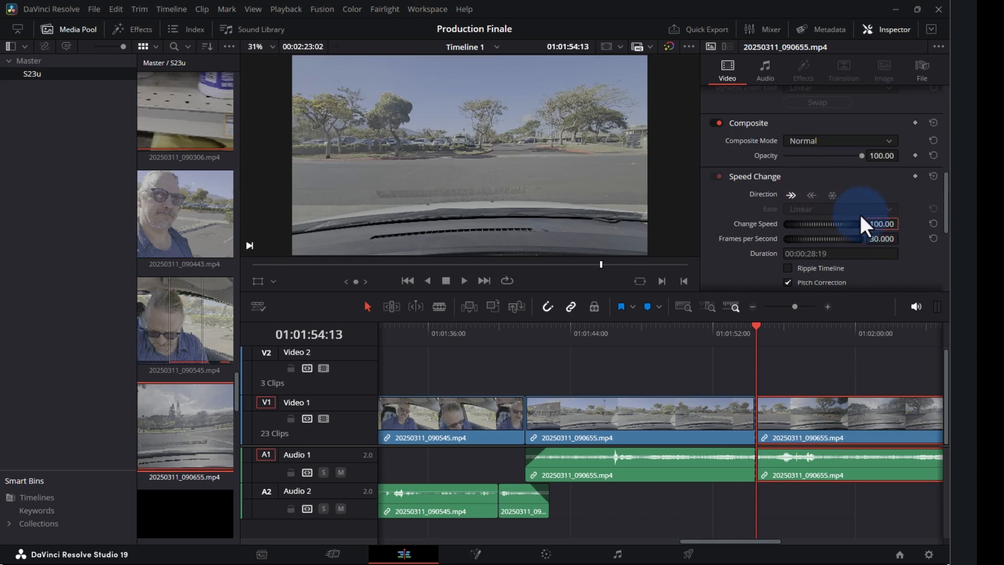
key(Return)
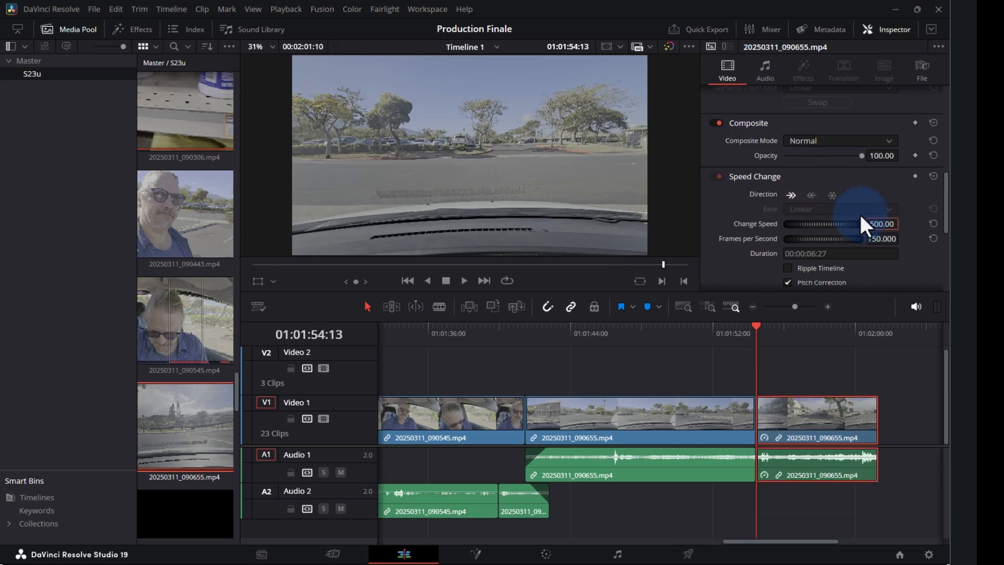
click(700, 328)
key(ctrl+minus)
key(ctrl+minus)
click(674, 329)
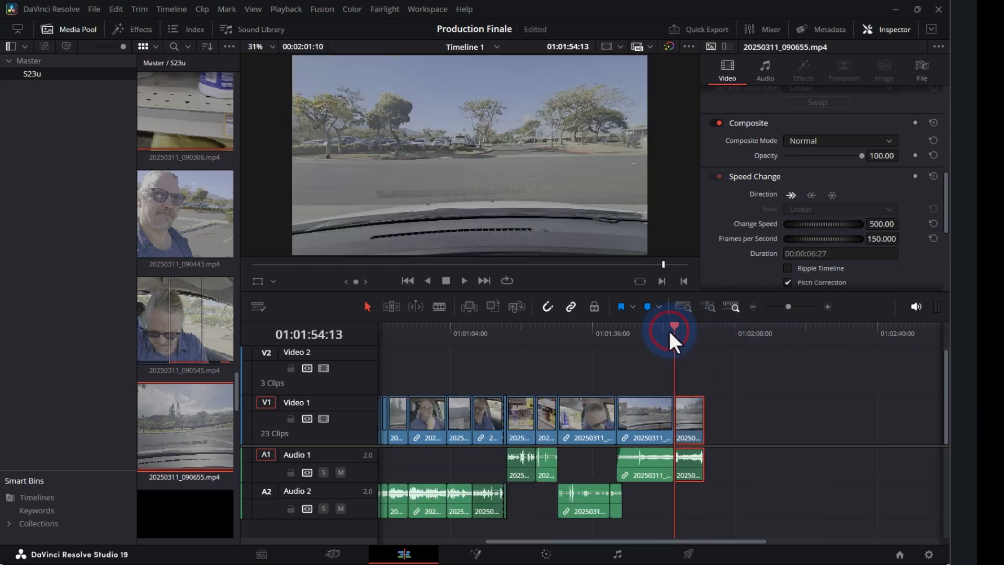
key(ctrl+equal)
key(ctrl+equal)
click(634, 331)
key(space)
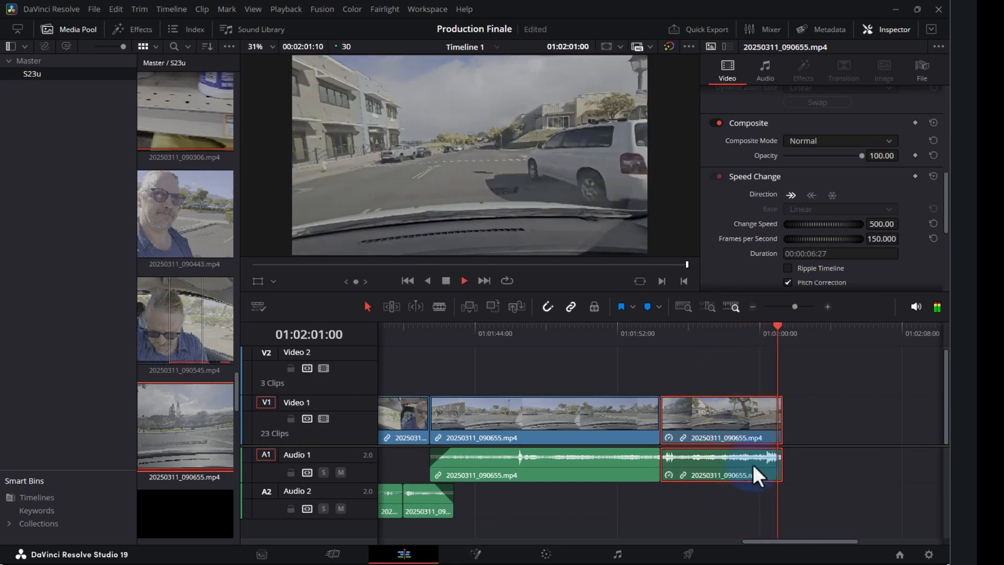
click(763, 331)
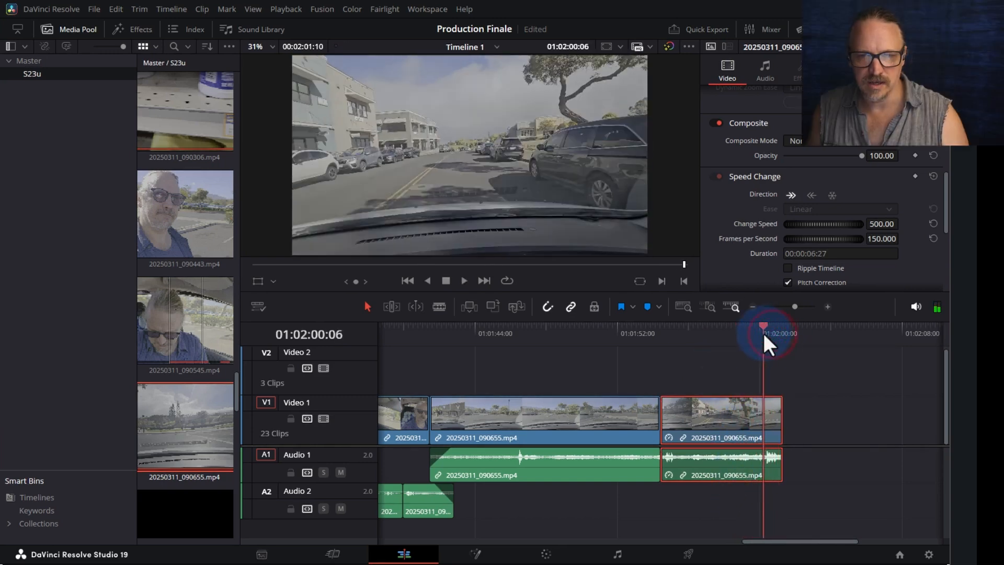
- Lock Video 1 and delete the two short sped-up audio pieces from Audio 1
click(291, 418)
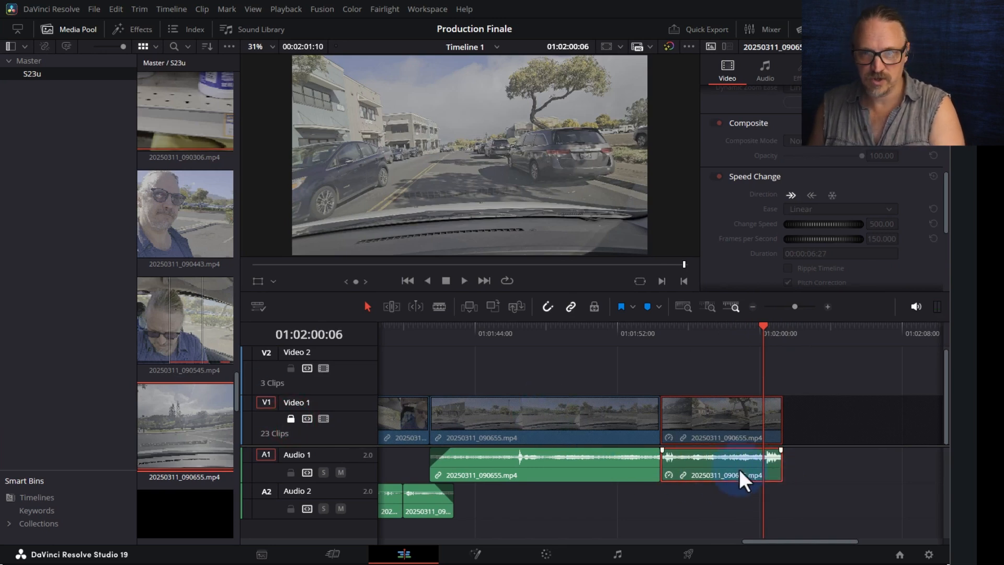
click(772, 468)
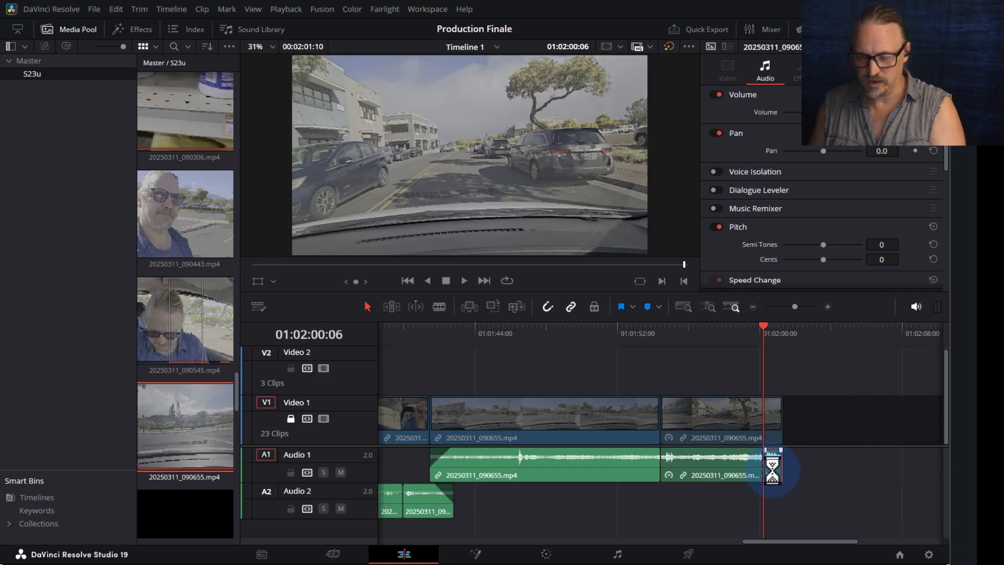
key(Delete)
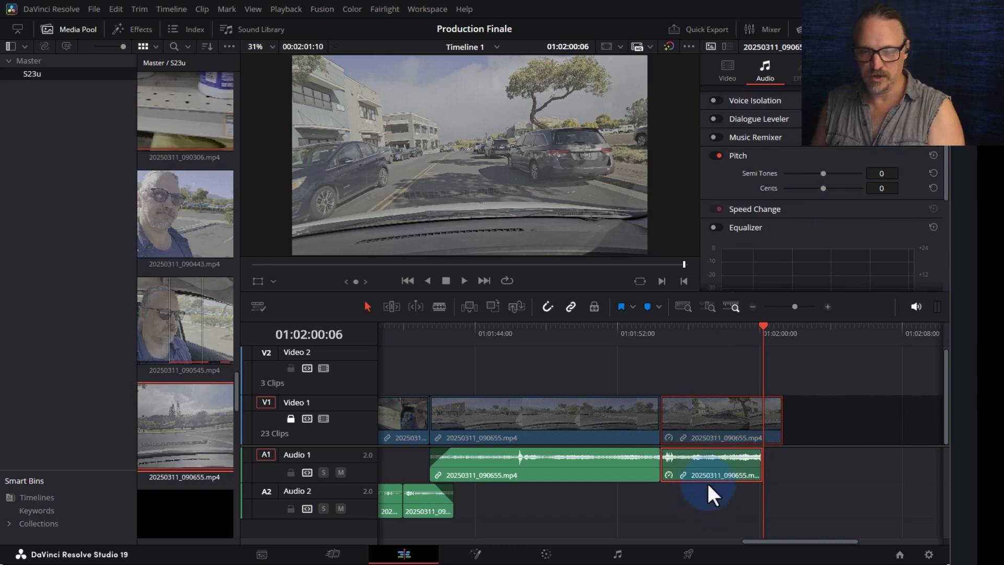
key(Delete)
- Extend the long 090655 audio clip, then trim its end back to 01:02:23:24
click(651, 463)
drag(651, 462, 899, 460)
click(752, 328)
key(space)
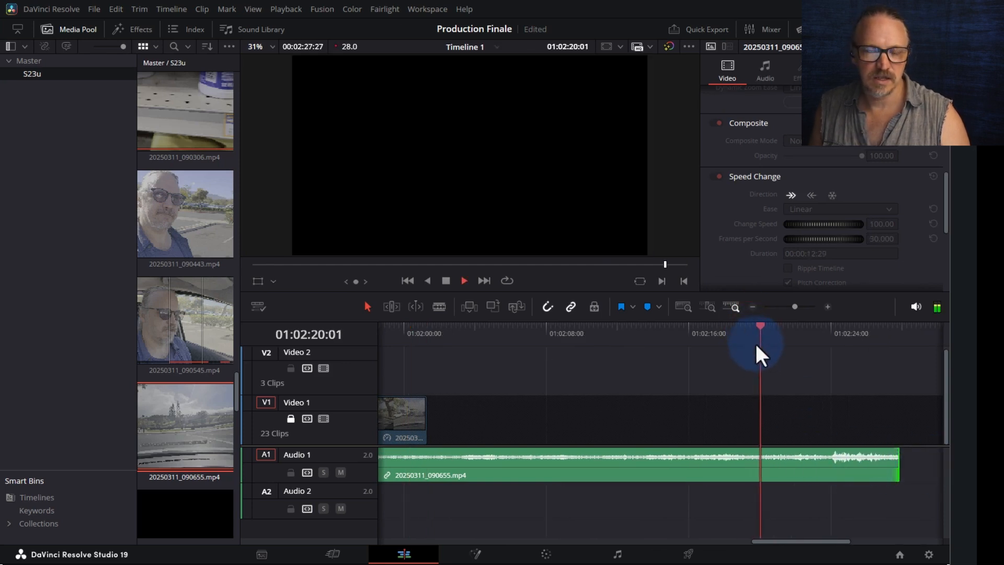
click(823, 334)
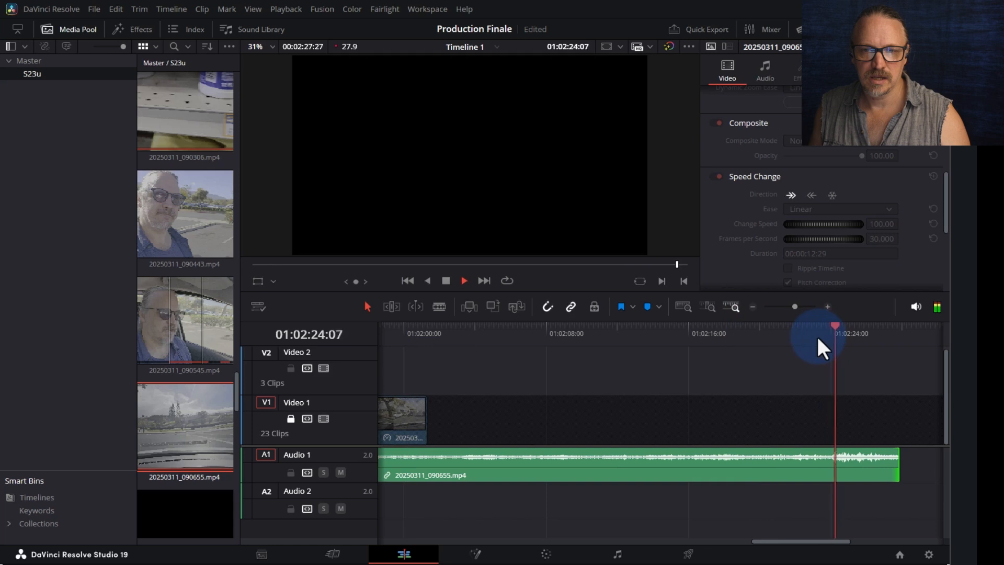
key(space)
click(817, 335)
drag(817, 337, 827, 335)
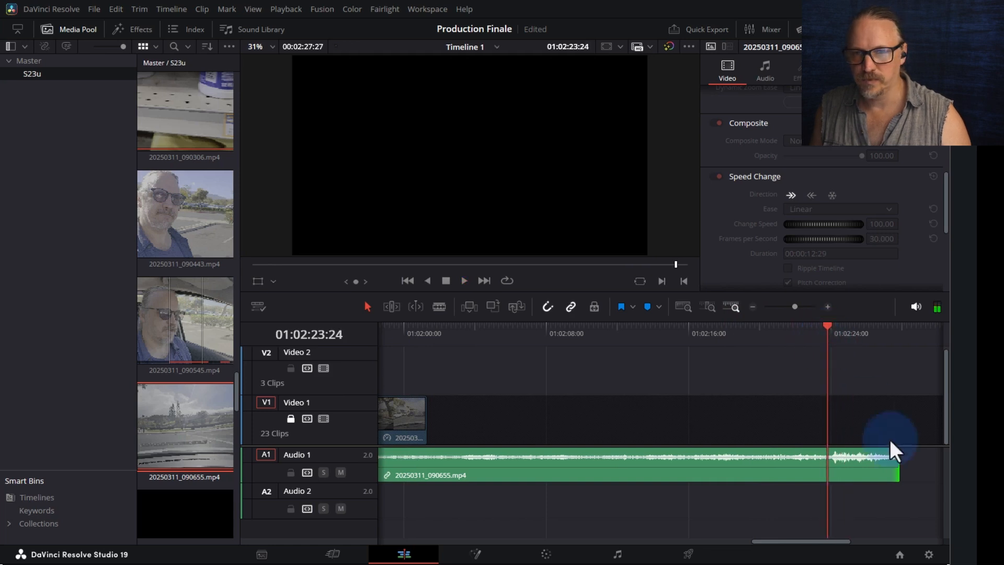
drag(897, 461, 828, 462)
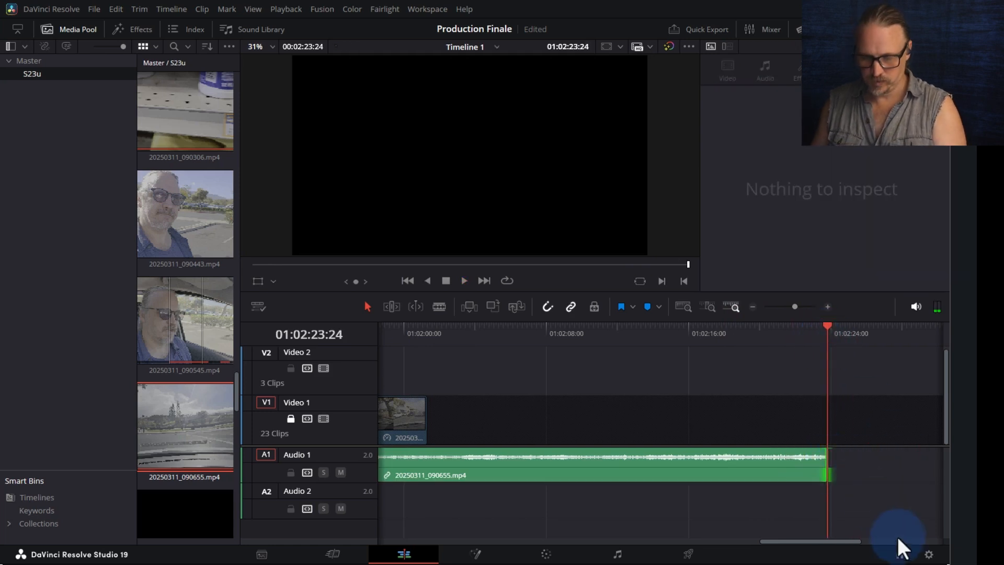
key(ctrl+minus)
key(ctrl+minus)
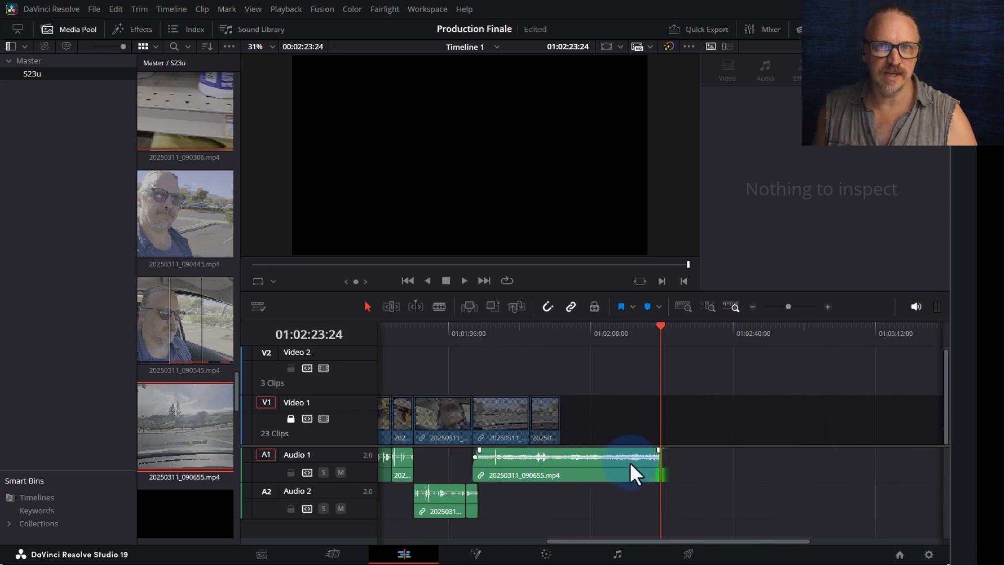
- Unlock Video 1 and scroll the Media Pool down to the 20250311_092744.mp4 driving clip
click(287, 419)
scroll(191, 415, down, 2)
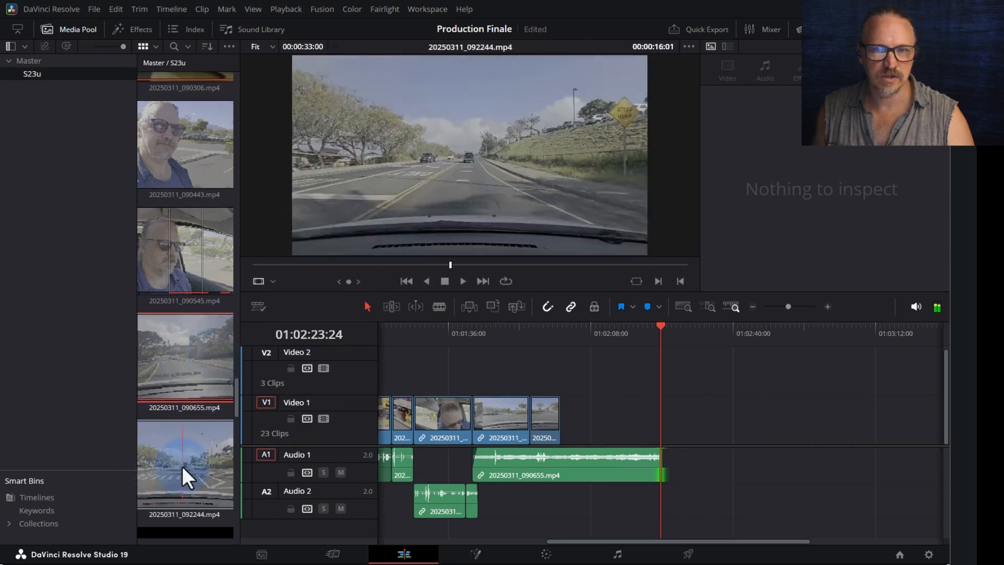
scroll(188, 465, down, 2)
scroll(194, 476, down, 2)
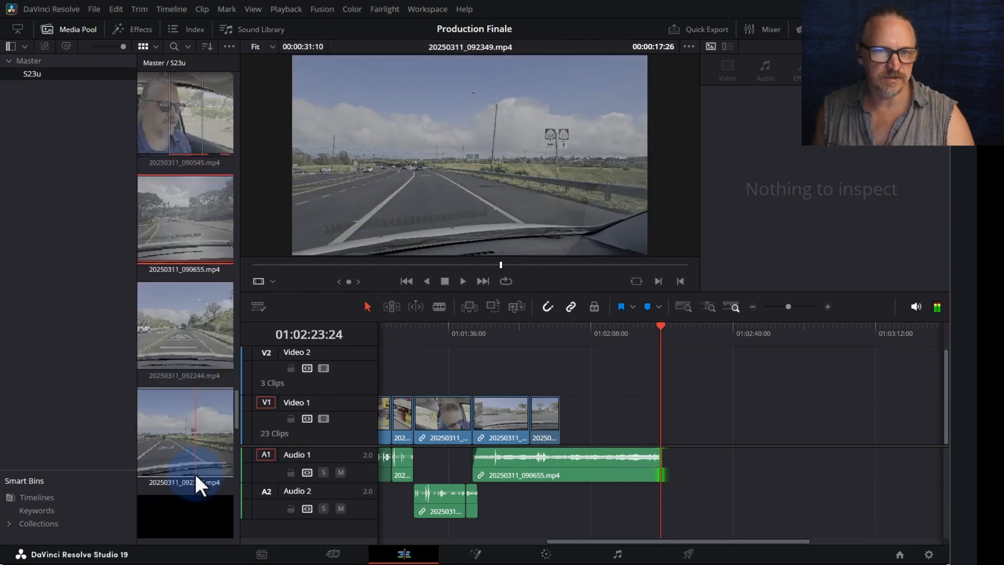
scroll(189, 454, down, 2)
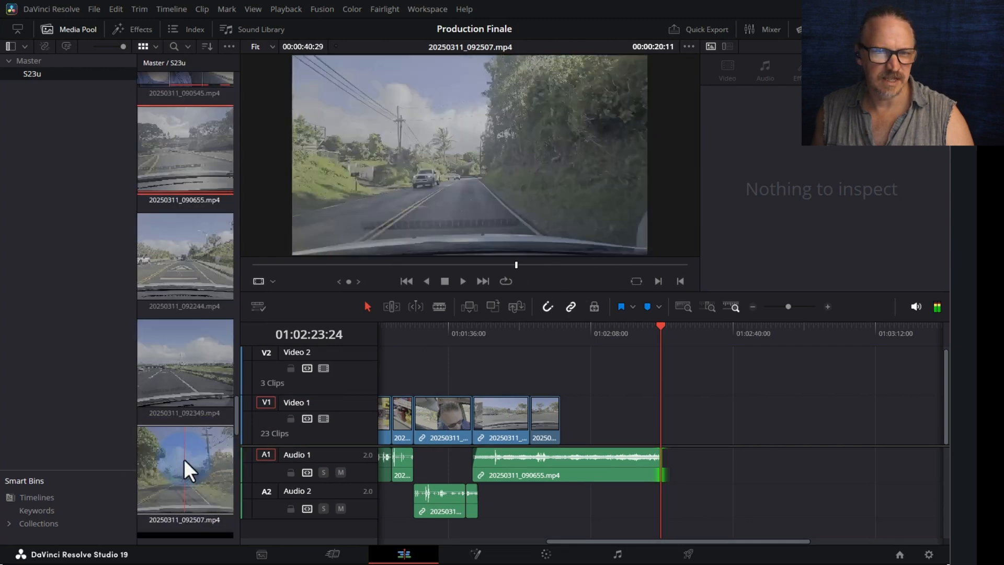
scroll(173, 468, down, 2)
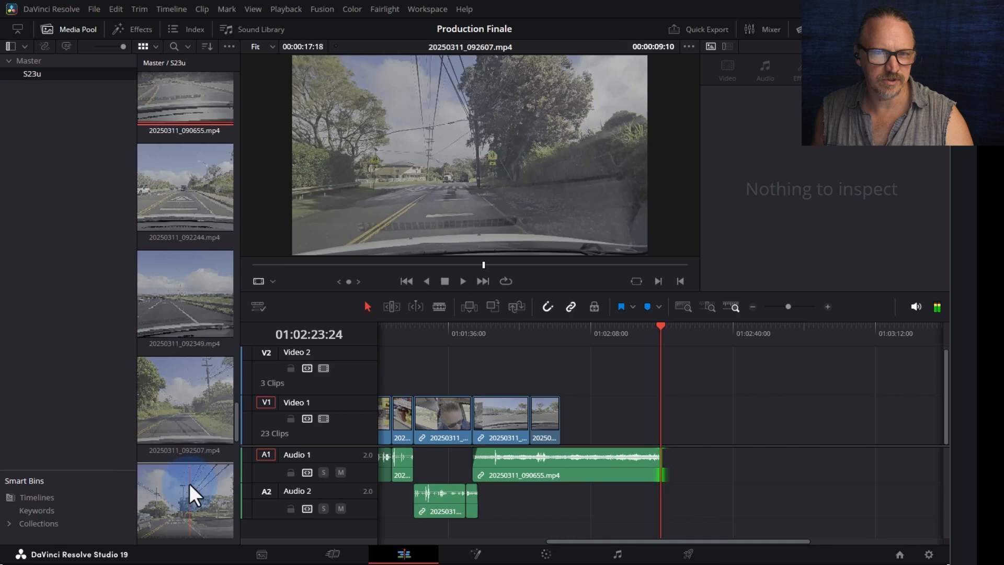
scroll(190, 483, down, 2)
scroll(172, 452, down, 2)
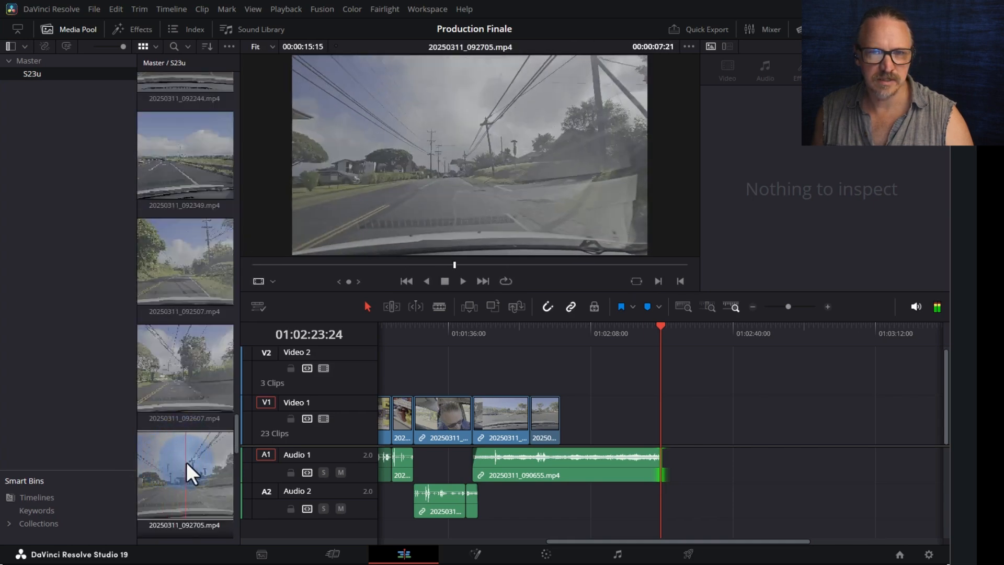
scroll(201, 460, down, 2)
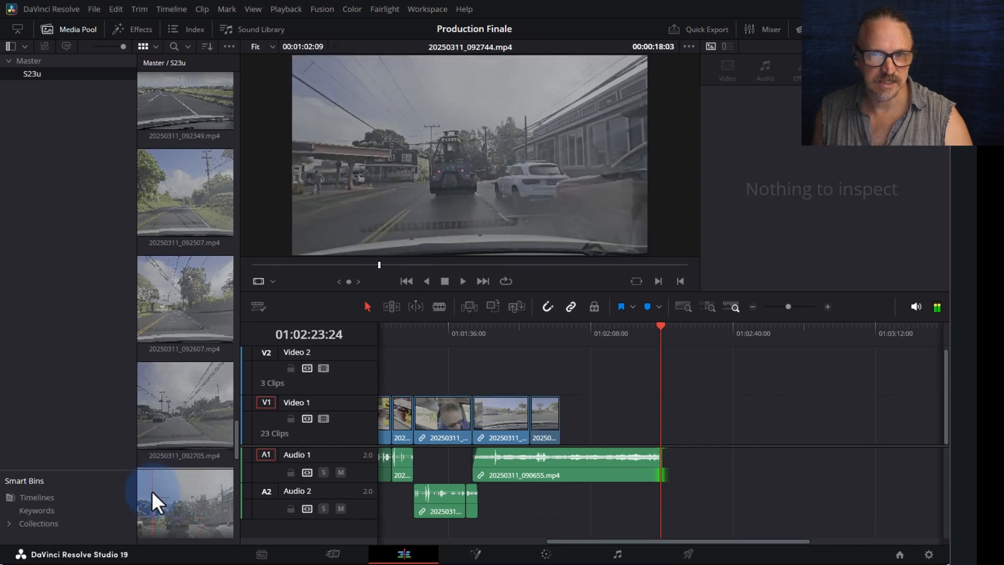
- Preview 20250311_092744.mp4 in the Source viewer, then place it on the timeline and undo
click(179, 486)
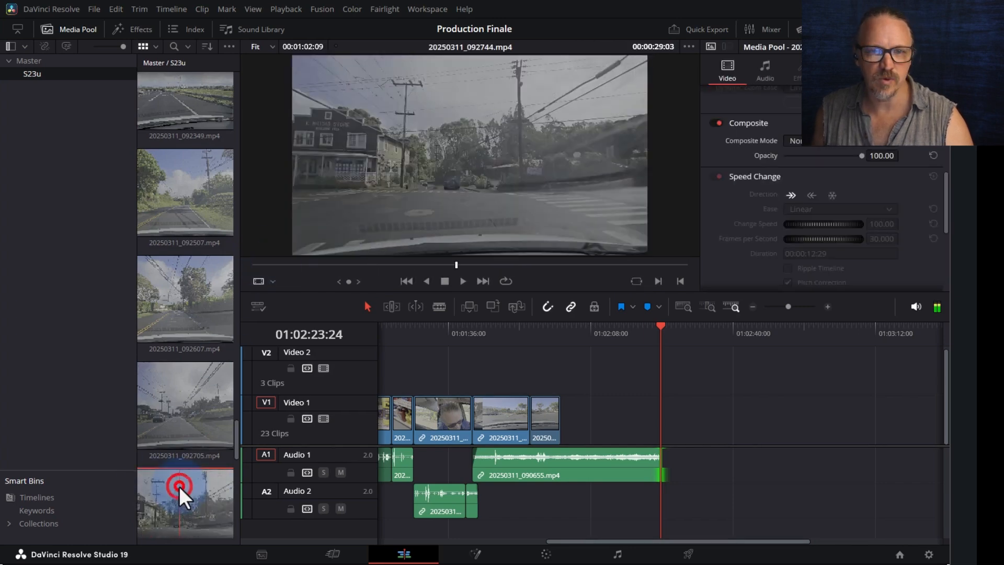
drag(308, 264, 663, 265)
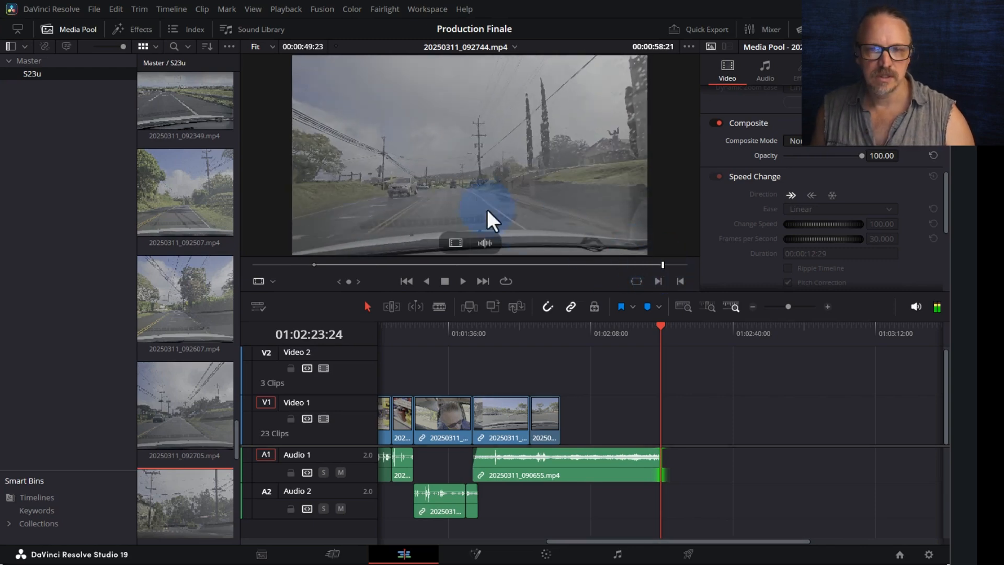
drag(465, 183, 713, 395)
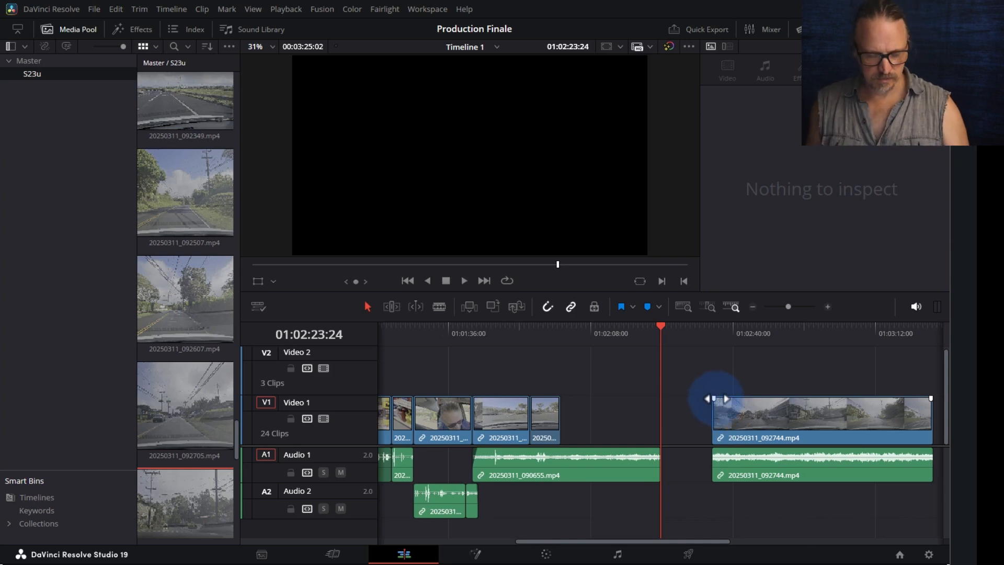
key(ctrl+z)
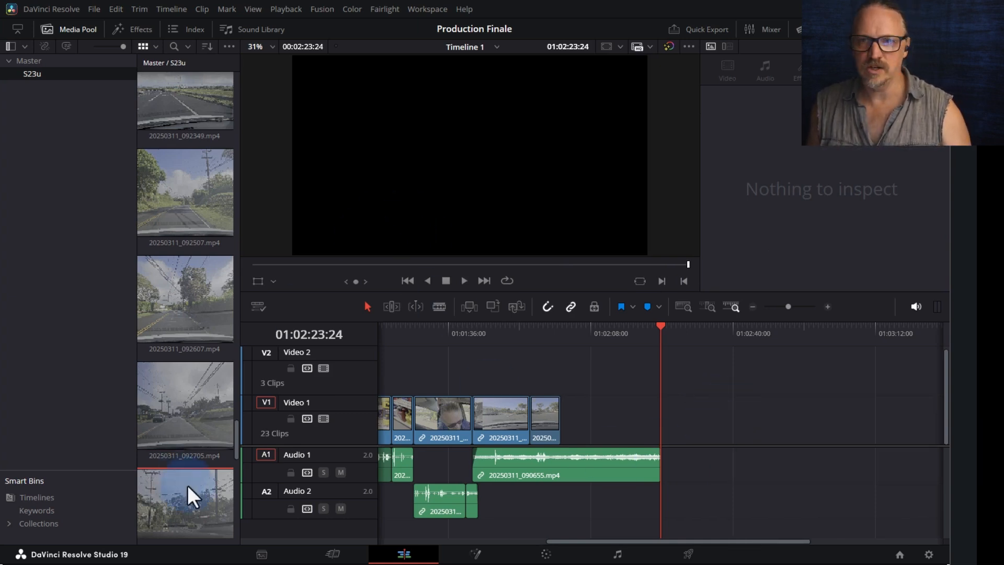
- Place the 092744 video on Video 1 again, butted right after the previous clip
drag(172, 478, 605, 424)
drag(724, 400, 660, 413)
right_click(647, 419)
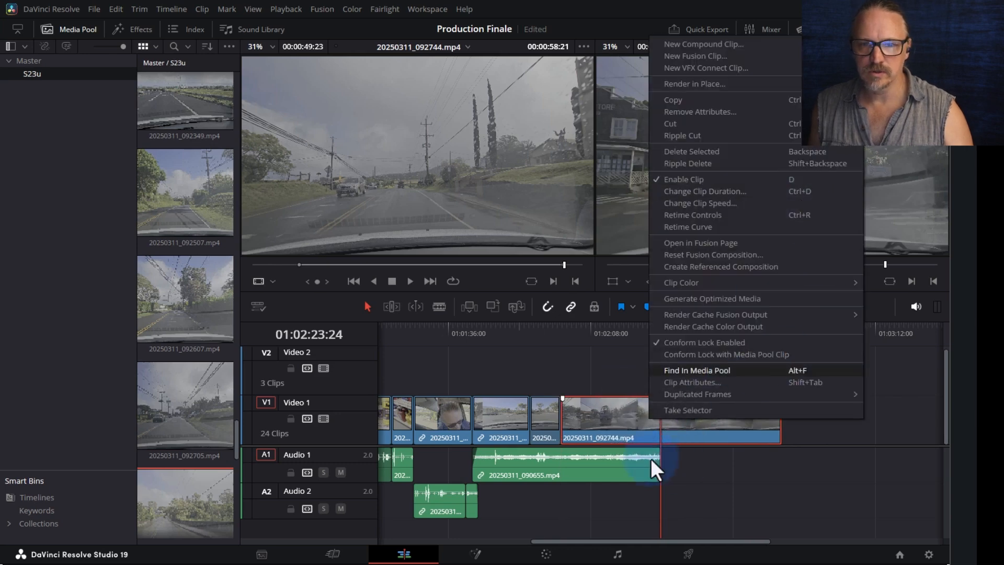
- Set the 092744 clip's speed to 500% in the Inspector
click(631, 406)
click(897, 29)
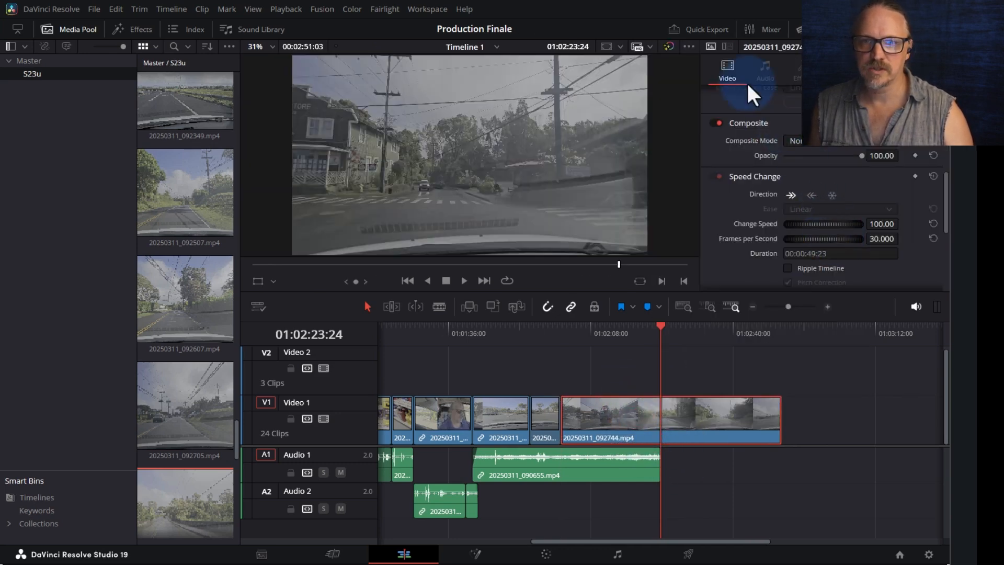
click(886, 224)
text(500)
key(Return)
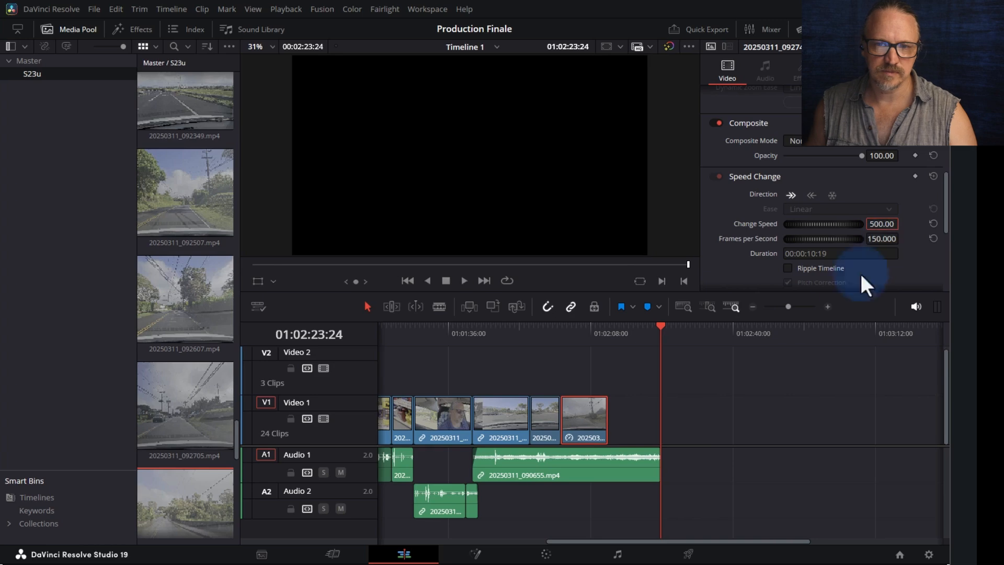
- Split the sped-up 092744 clip near its end at the playhead
click(589, 340)
scroll(588, 337, up, 4)
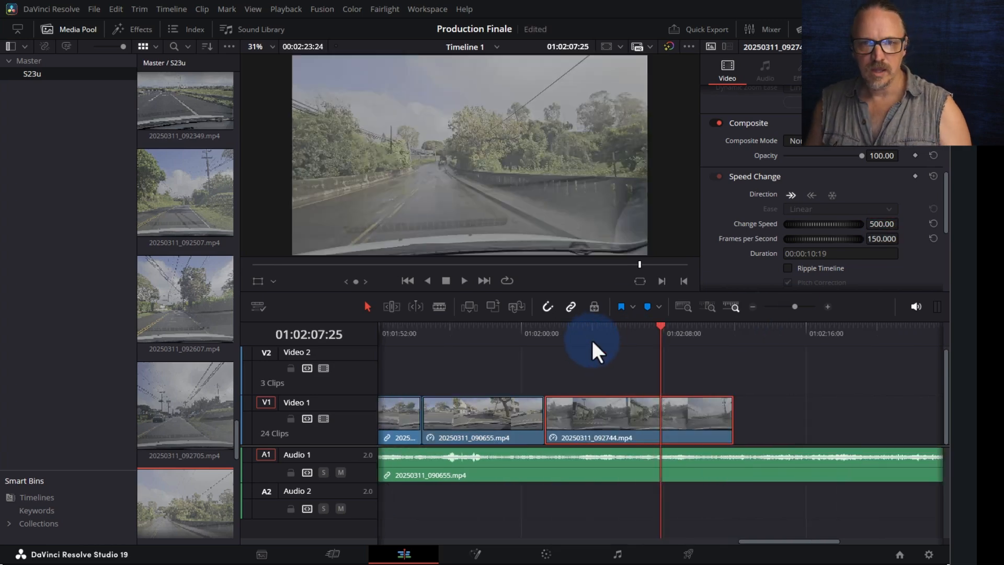
drag(674, 335, 713, 340)
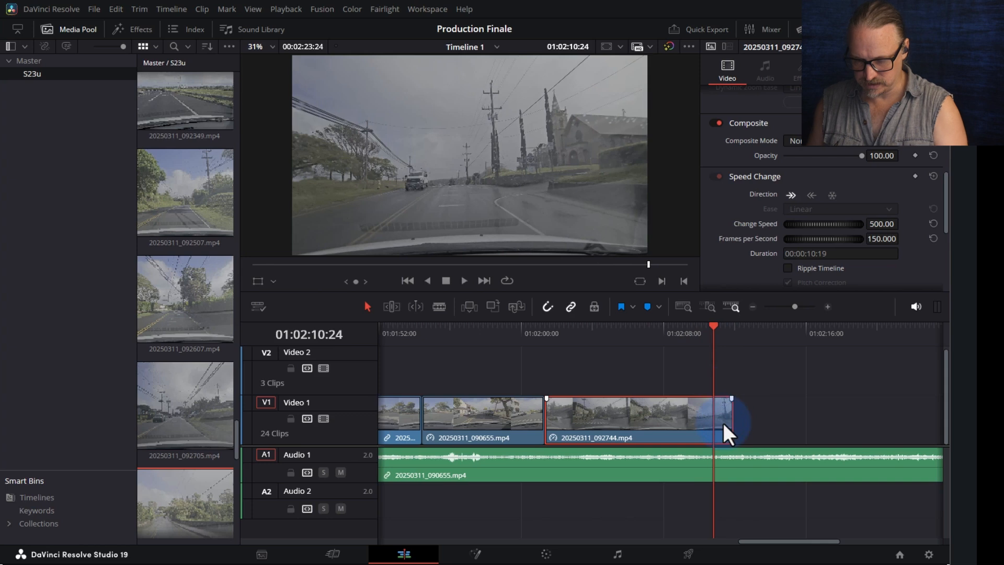
key(ctrl+b)
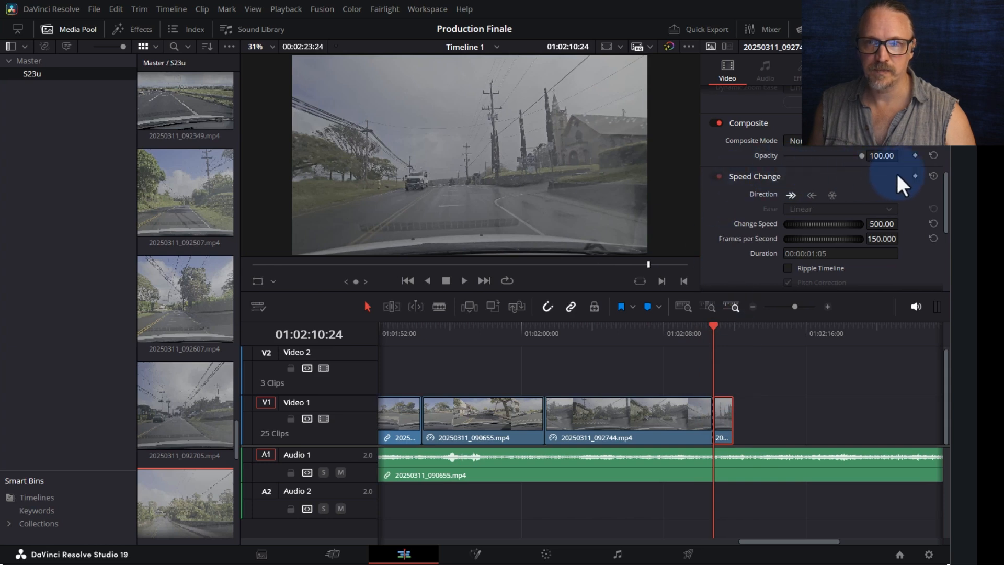
- Reset the tail piece to 100% speed, lengthen it to 00:00:02:15, and play from 01:01:59:08
click(934, 177)
drag(728, 416, 753, 411)
click(506, 332)
drag(506, 333, 507, 333)
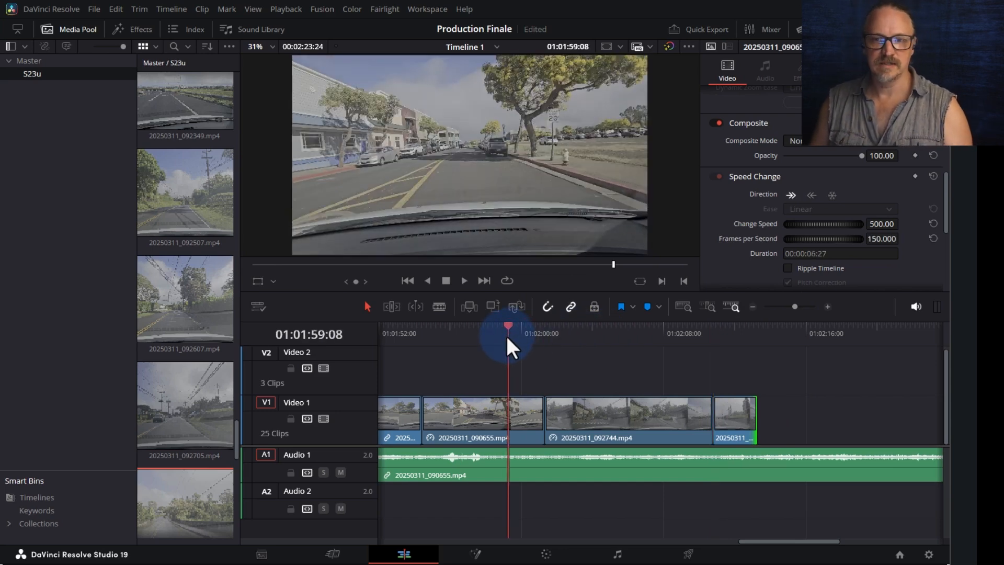
key(space)
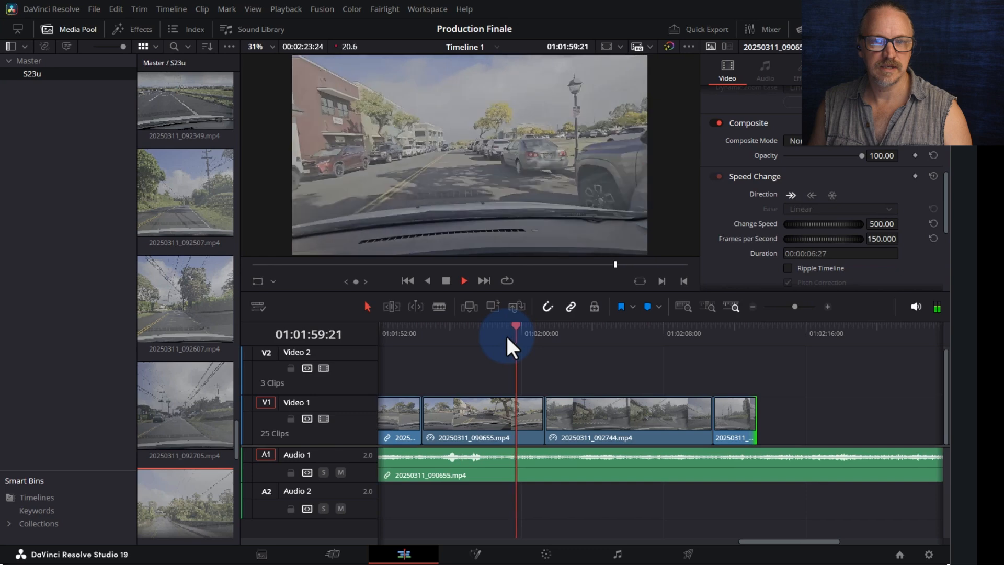
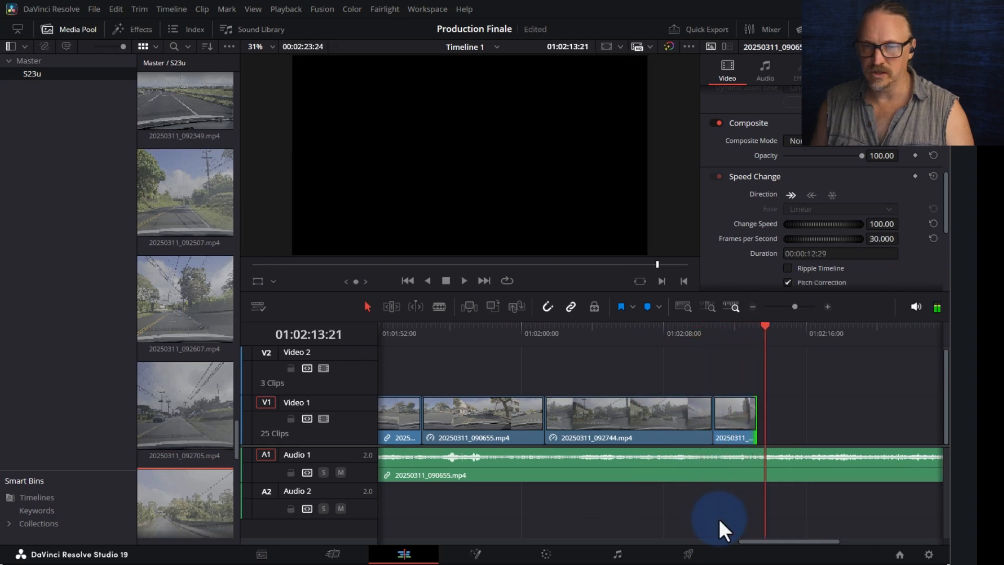
- Cut Audio 1 where the final Video 1 clip ends and delete the overhanging audio tail
key(End)
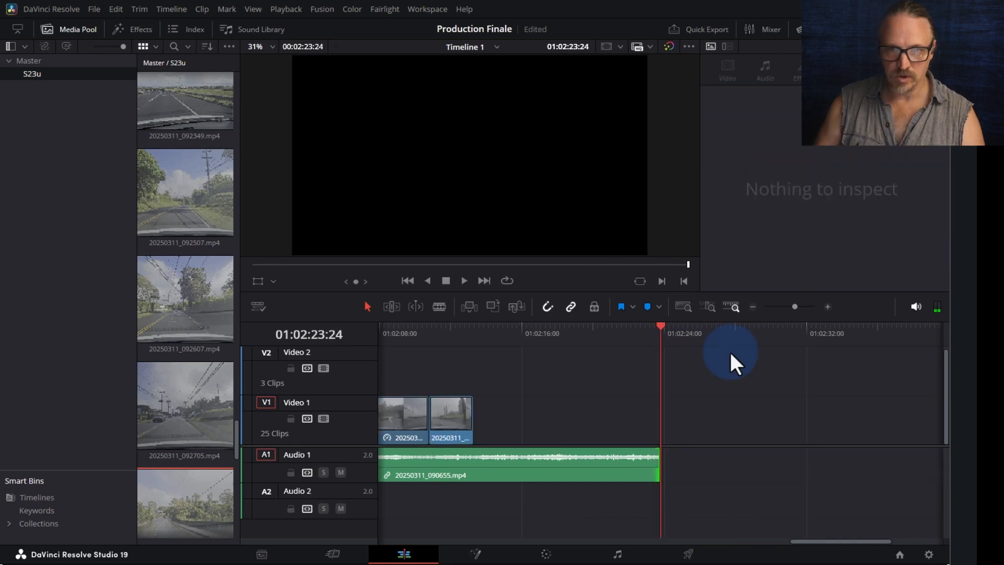
key(Up)
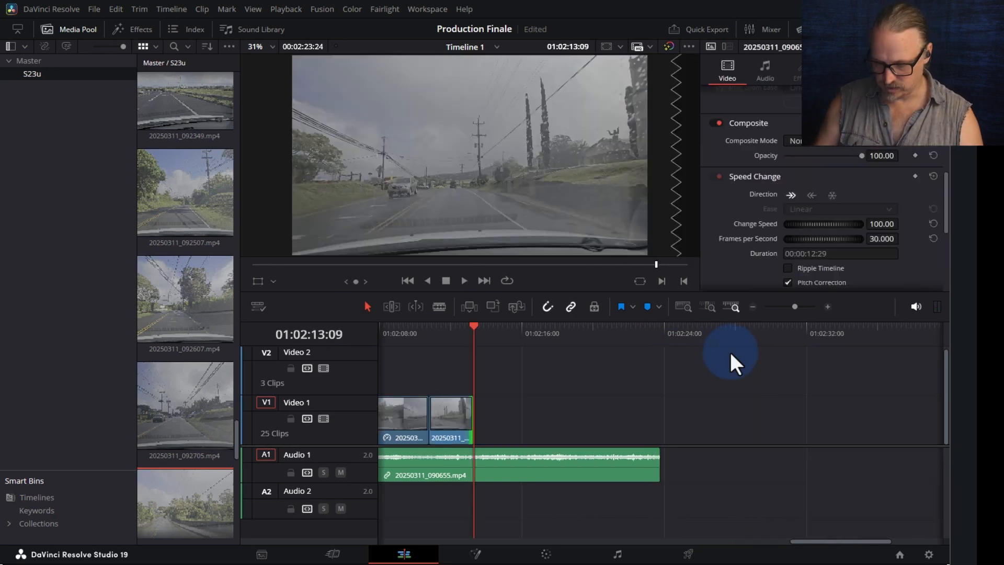
key(ctrl+b)
click(565, 475)
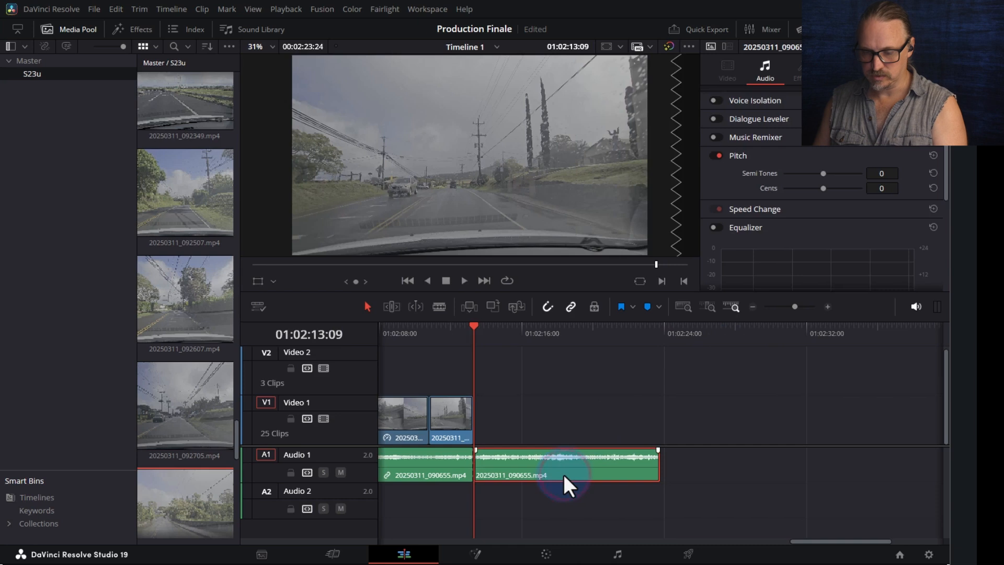
key(Delete)
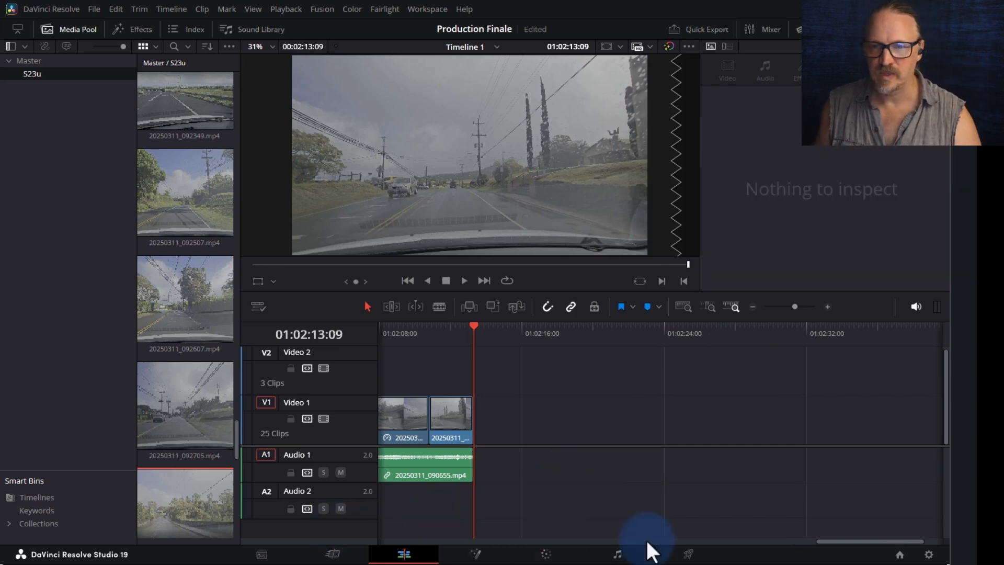
drag(845, 538, 789, 547)
- Load the talking clip 20250311_093208.mp4 in the source viewer and review it from about 1:22
scroll(157, 449, down, 4)
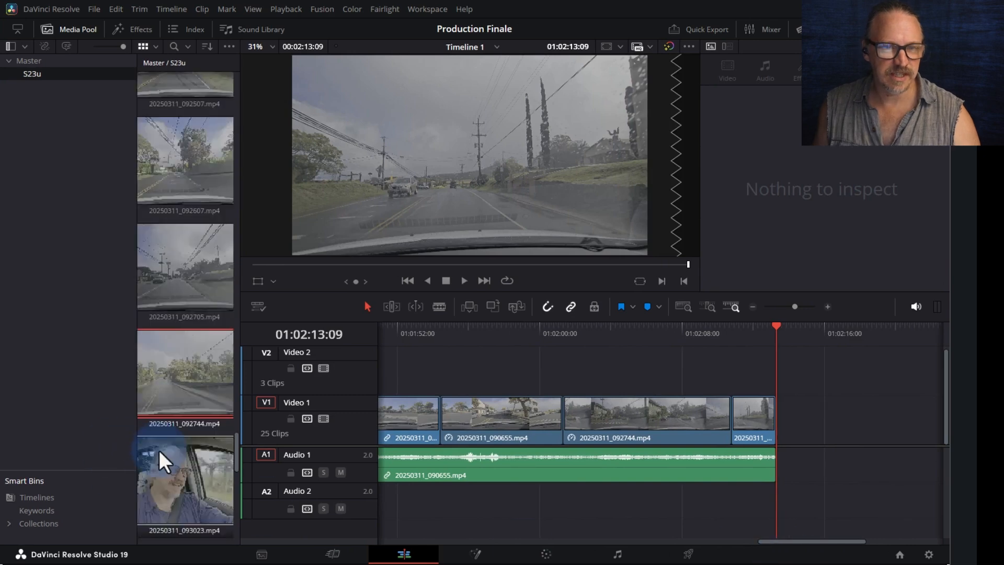
click(159, 447)
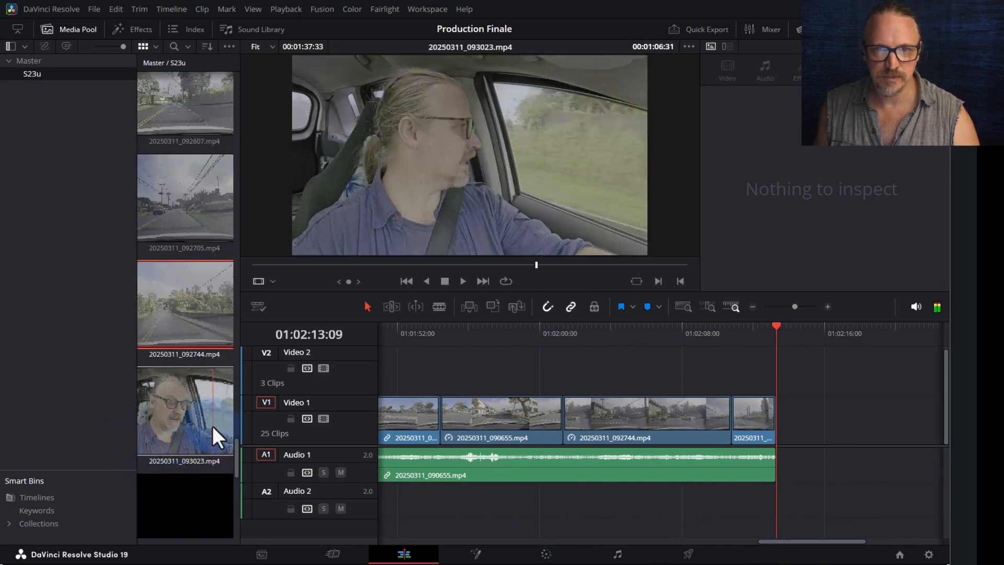
scroll(186, 441, down, 3)
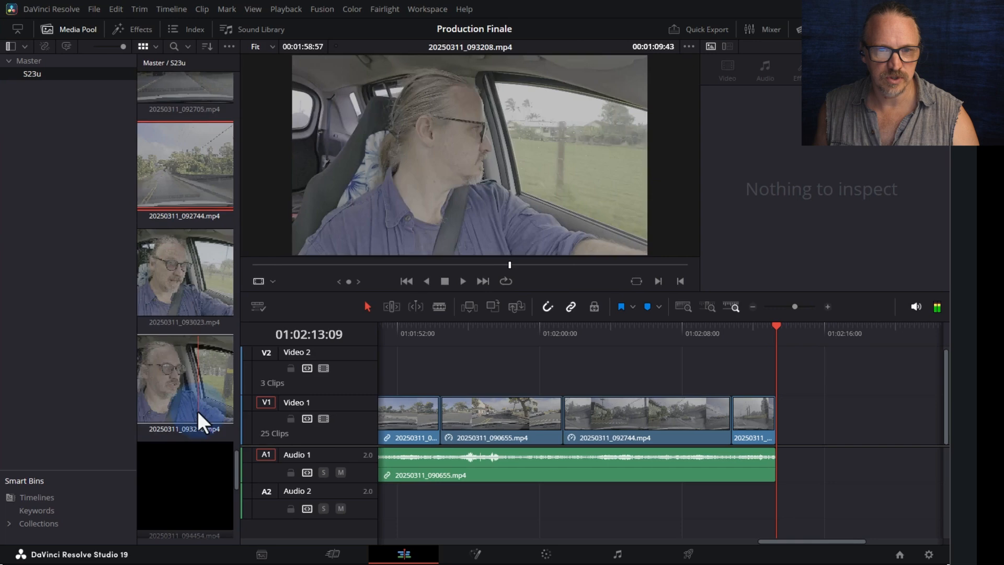
click(163, 334)
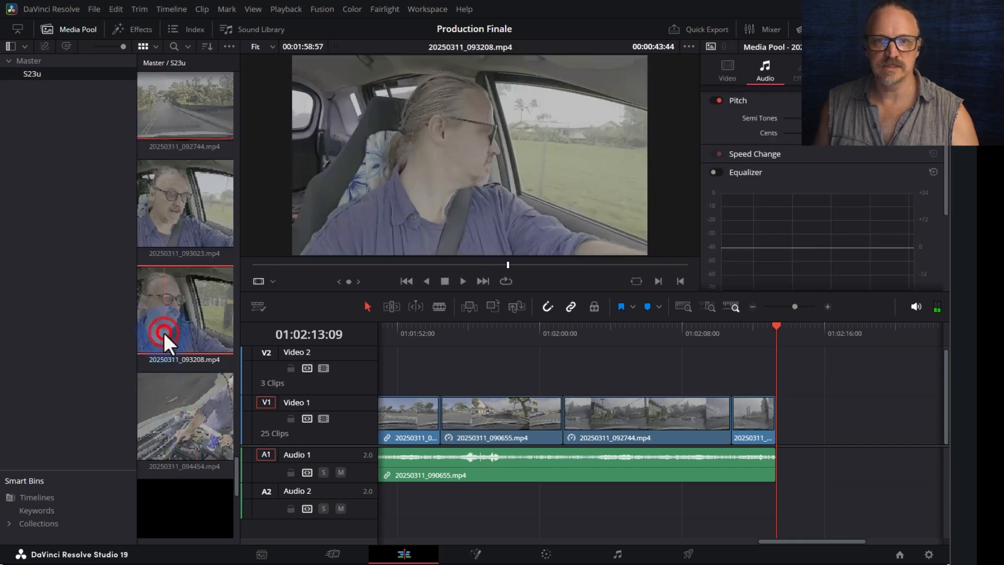
drag(588, 260, 552, 261)
key(space)
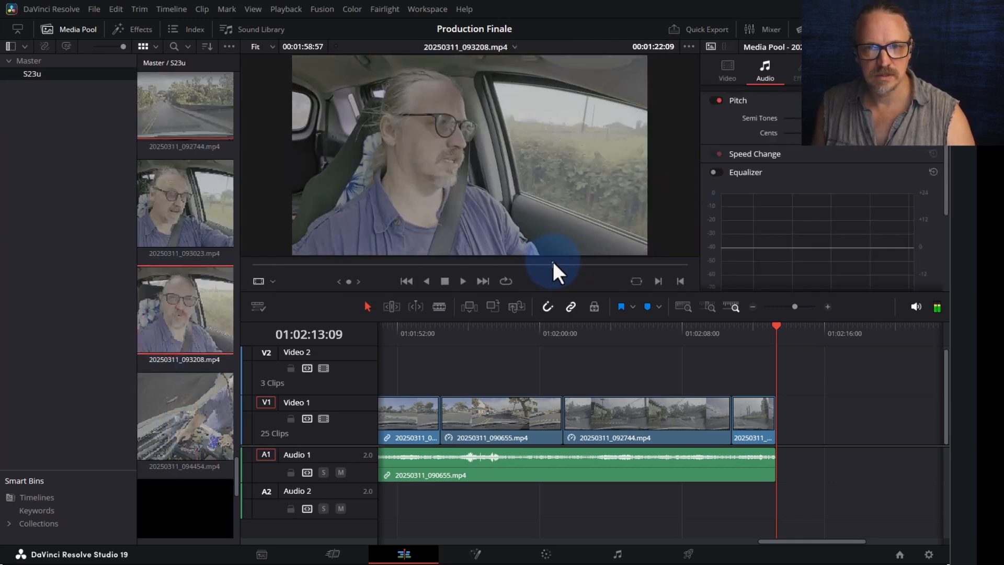
drag(537, 265, 527, 266)
key(space)
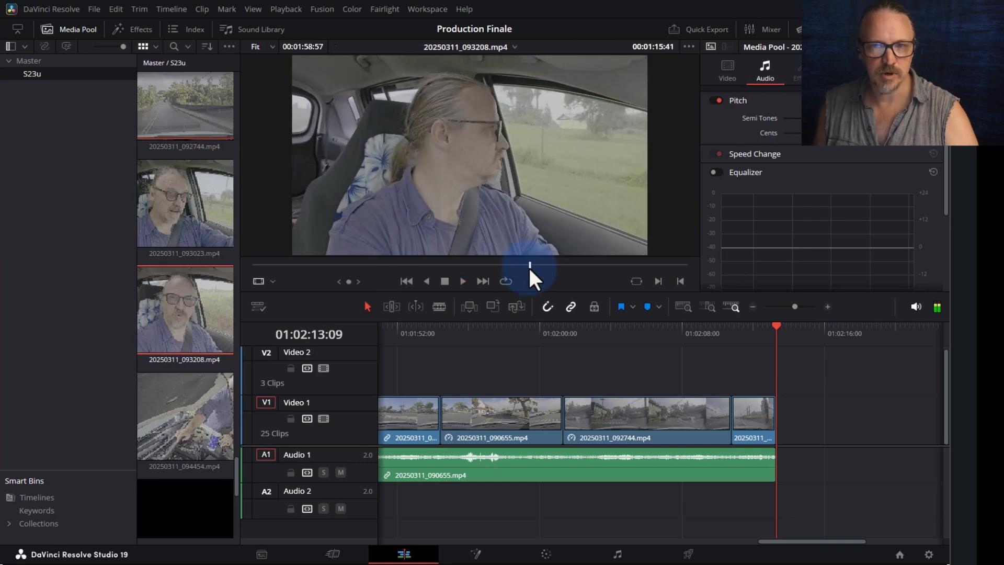
key(space)
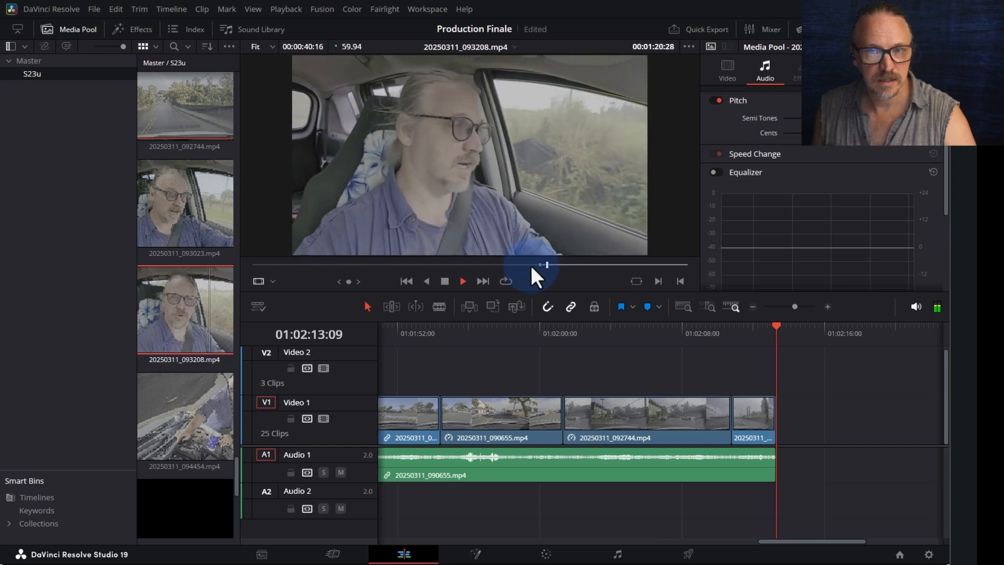
key(space)
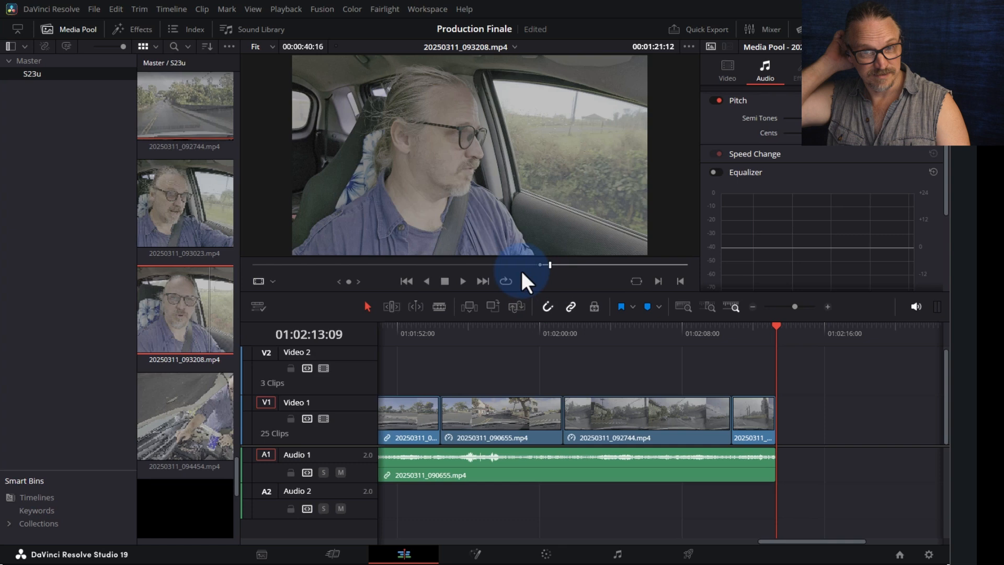
key(space)
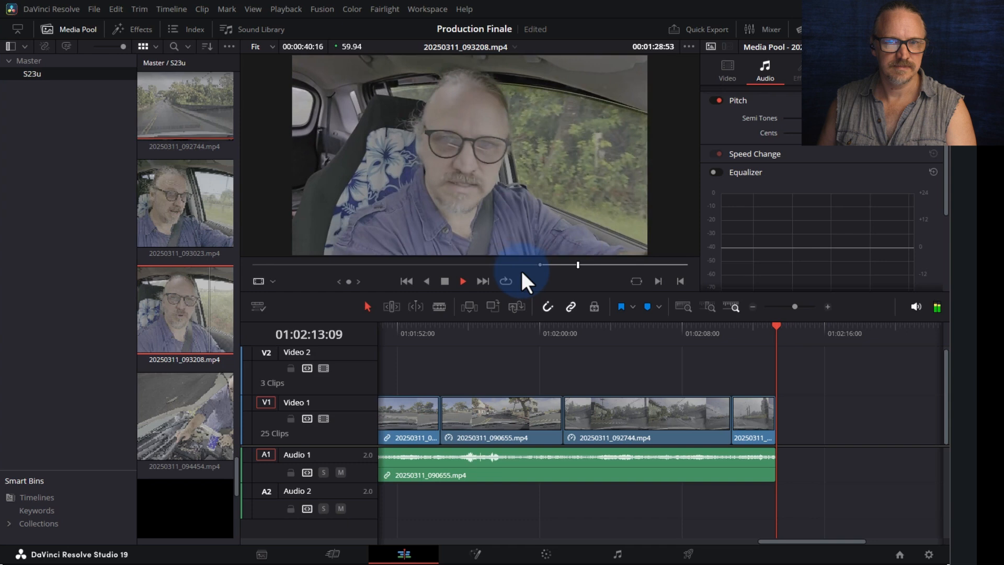
- Mark the out point where the talking ends and drop the section at the timeline playhead
key(o)
key(space)
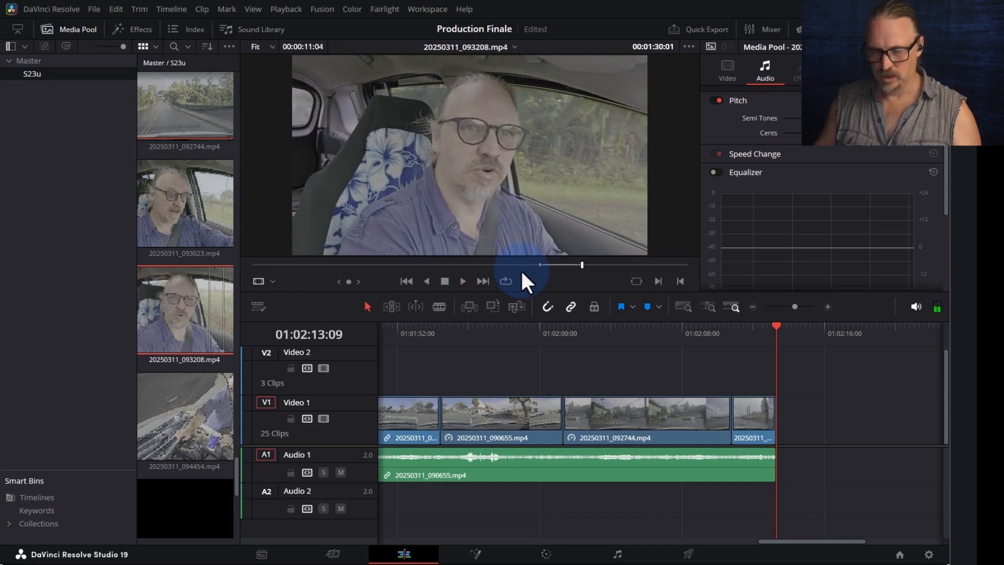
click(567, 265)
key(space)
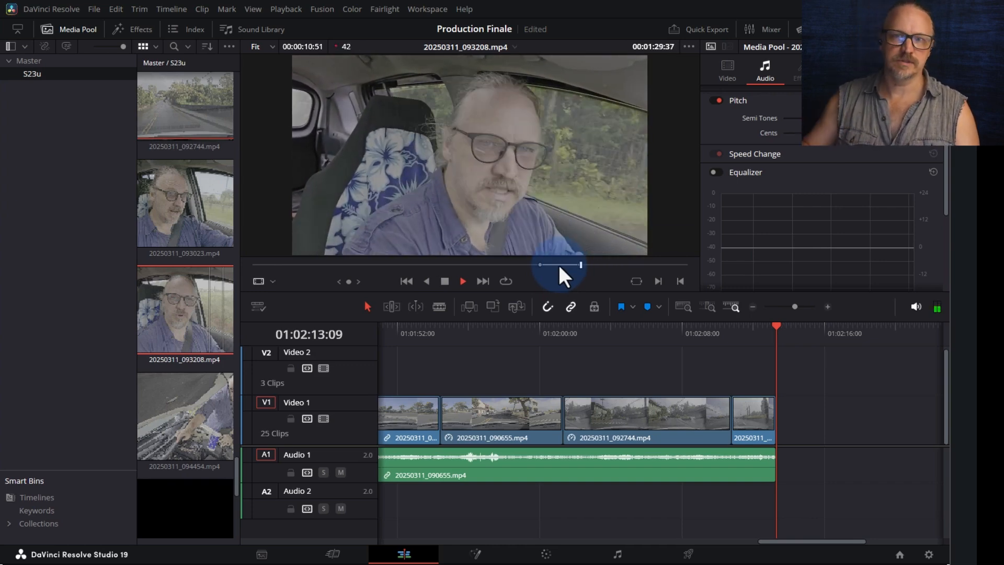
right_click(557, 264)
drag(479, 100, 780, 419)
key(ctrl+minus)
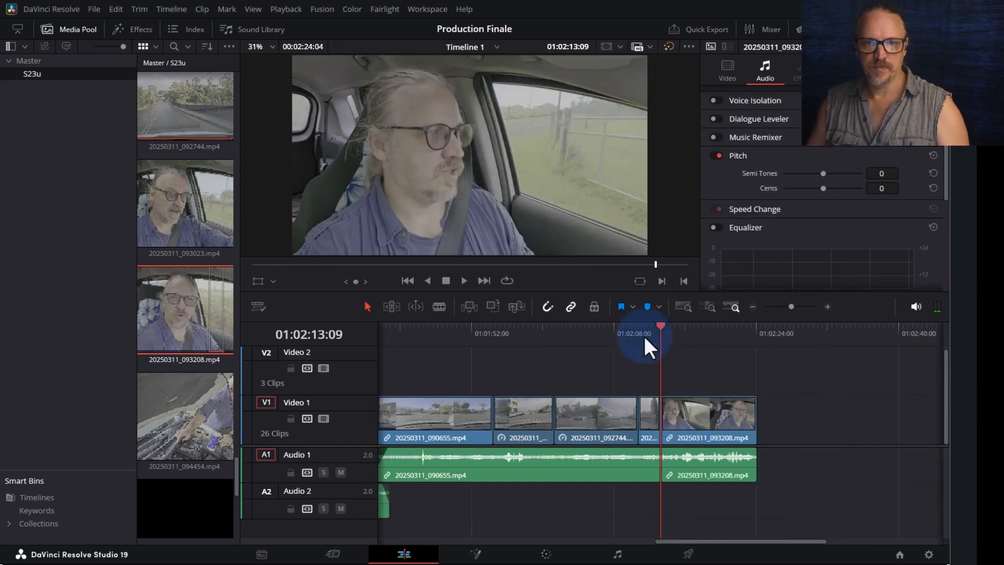
click(619, 327)
key(space)
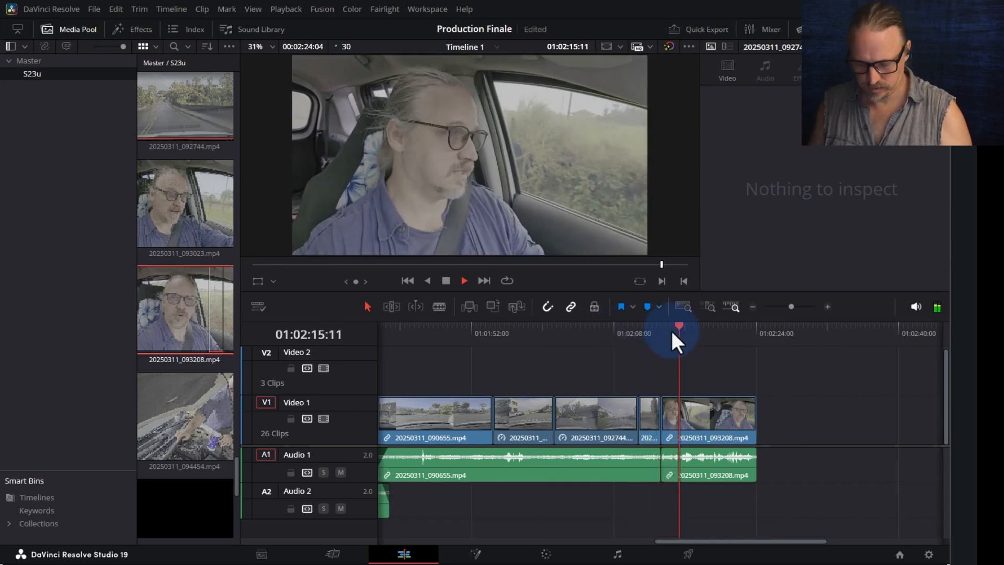
key(ctrl+minus)
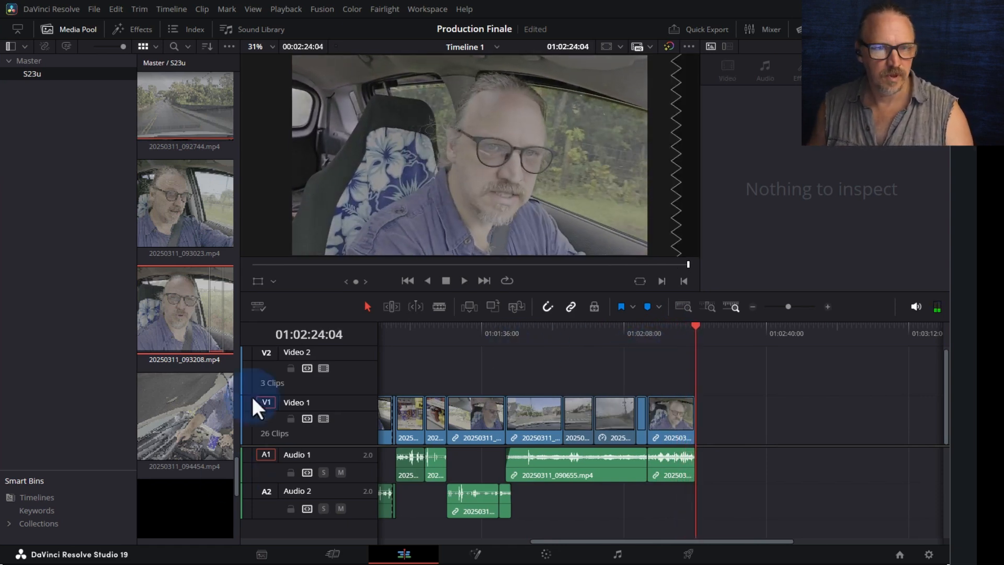
- Preview the under-hood clip 20250311_094454.mp4 in the source viewer from about ten seconds in
scroll(202, 408, down, 2)
click(182, 354)
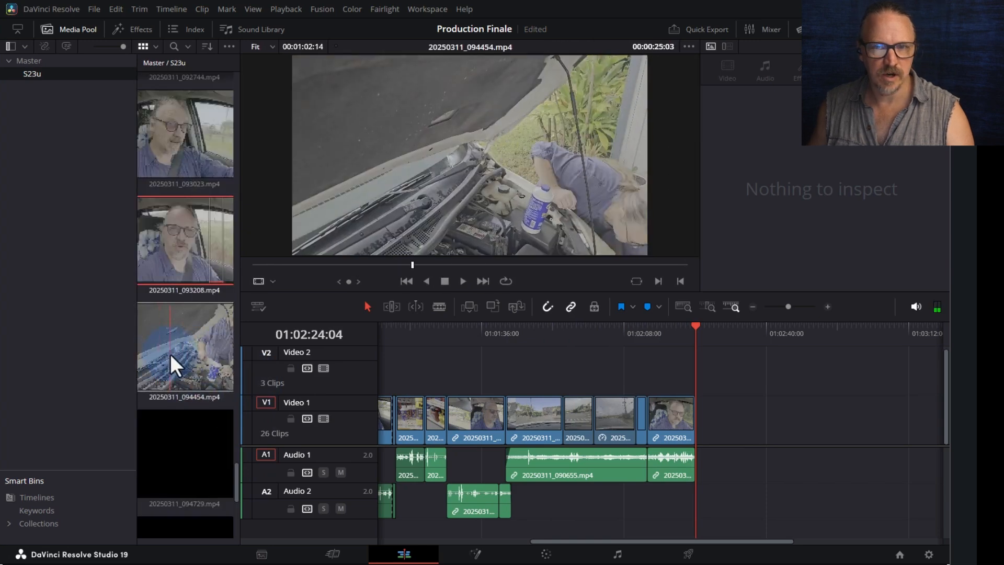
click(160, 357)
drag(361, 264, 294, 259)
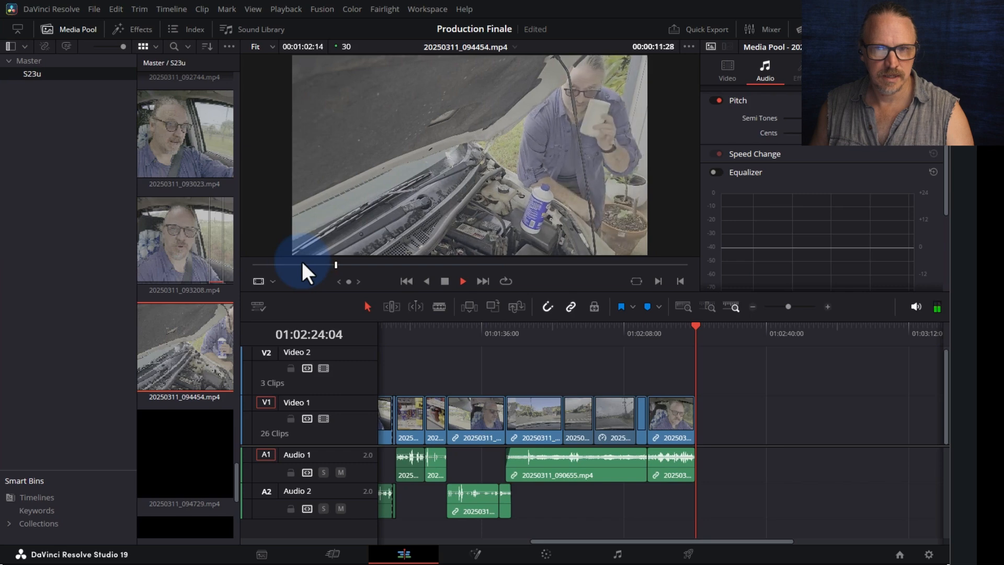
key(space)
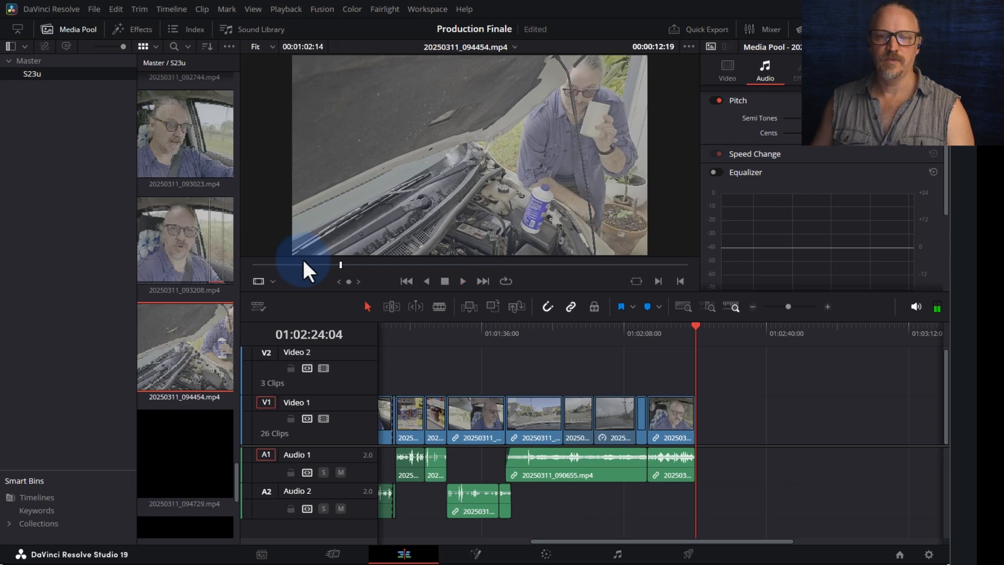
- Replay the last moments of the current timeline edit
click(688, 327)
click(681, 328)
key(space)
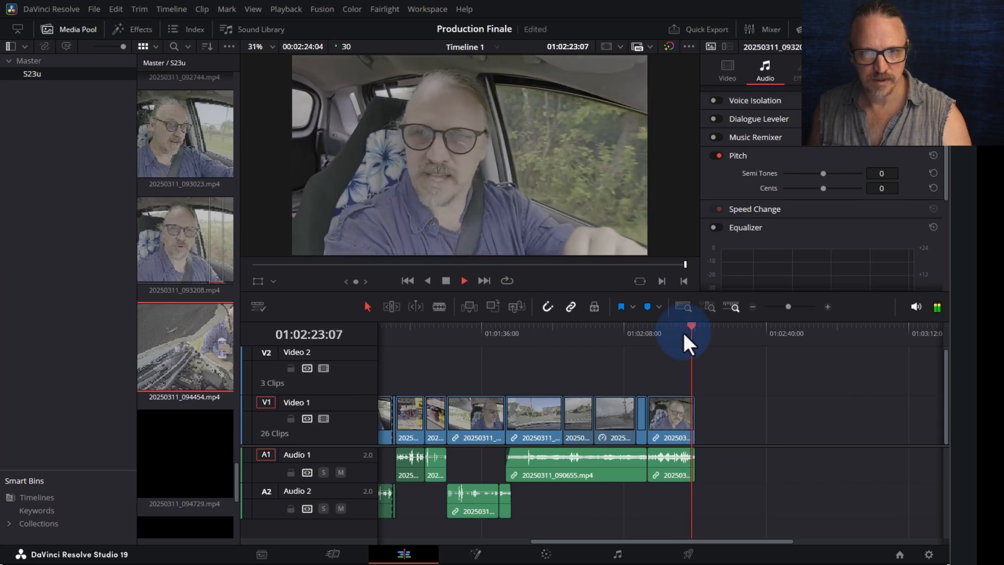
key(space)
- Mark an out point in 20250311_094454.mp4 and place the section at the timeline end
click(157, 366)
drag(421, 268, 308, 280)
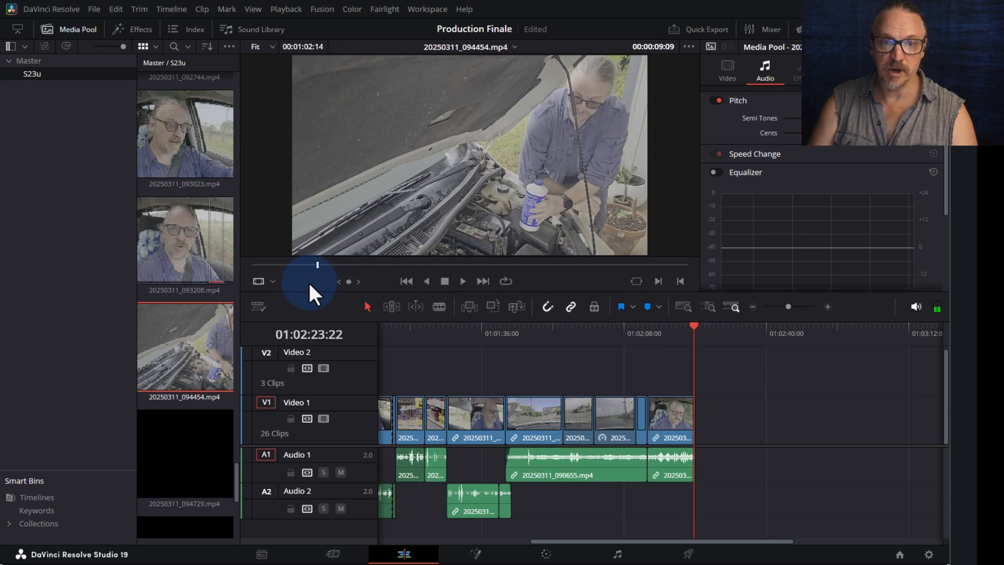
key(space)
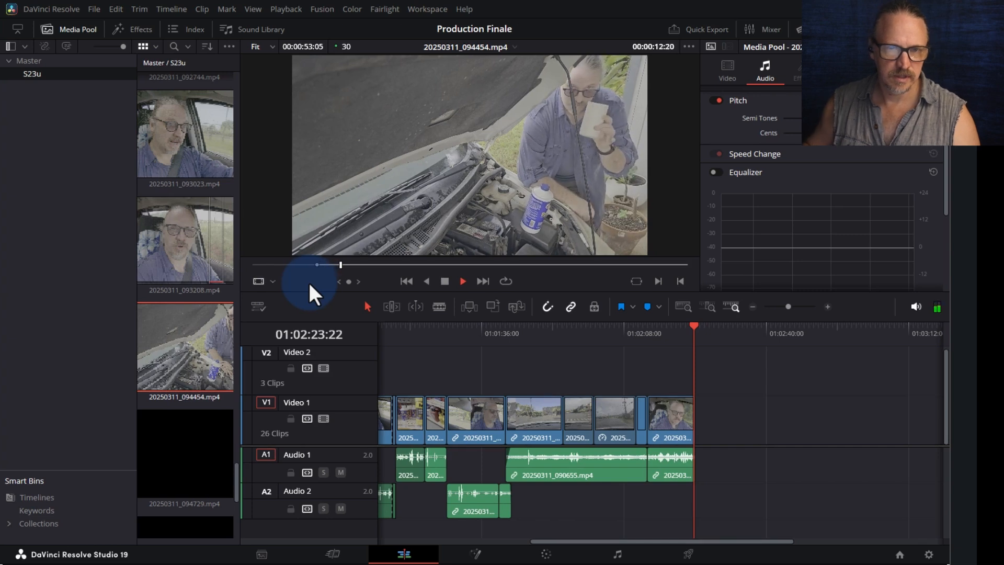
drag(350, 268, 439, 268)
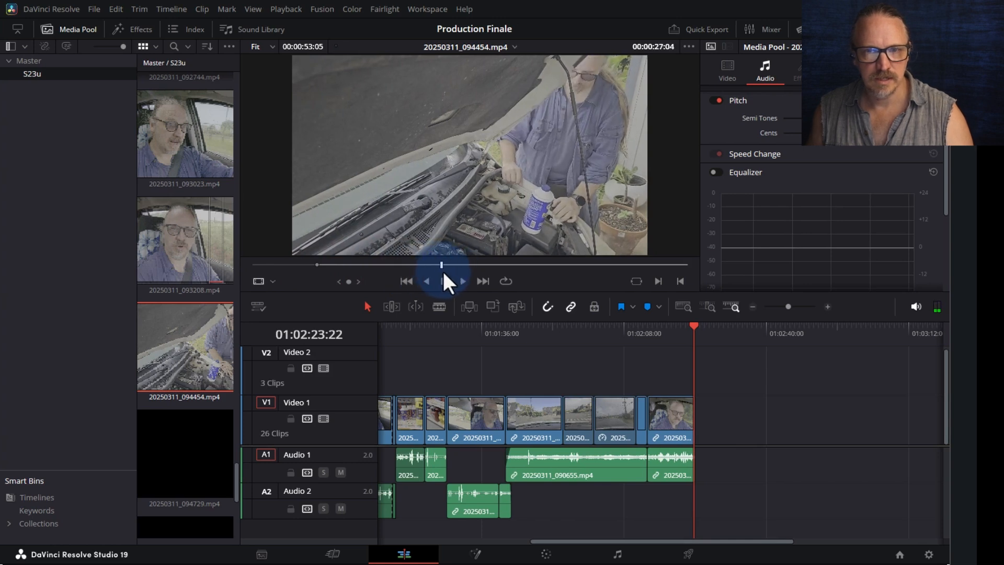
key(space)
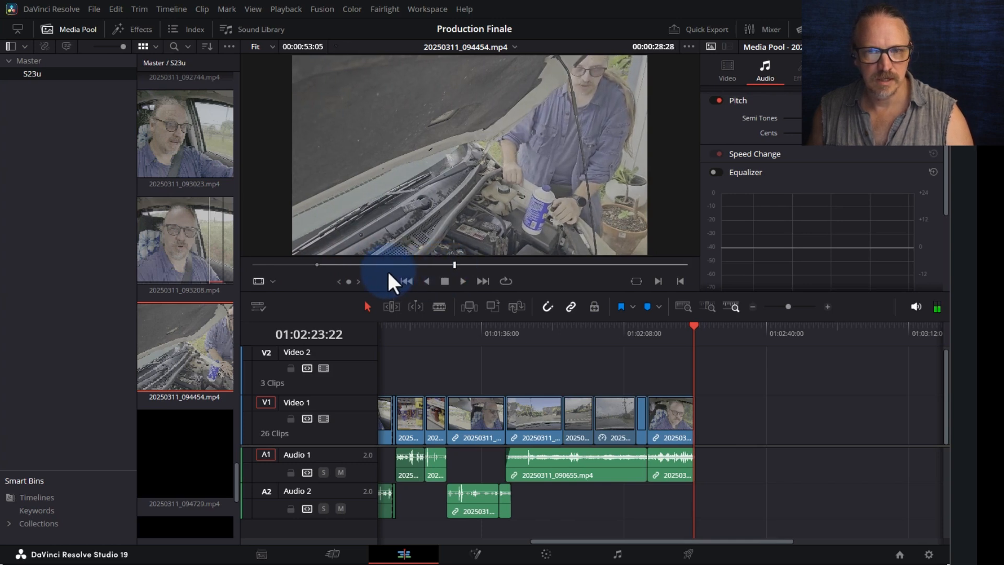
click(392, 267)
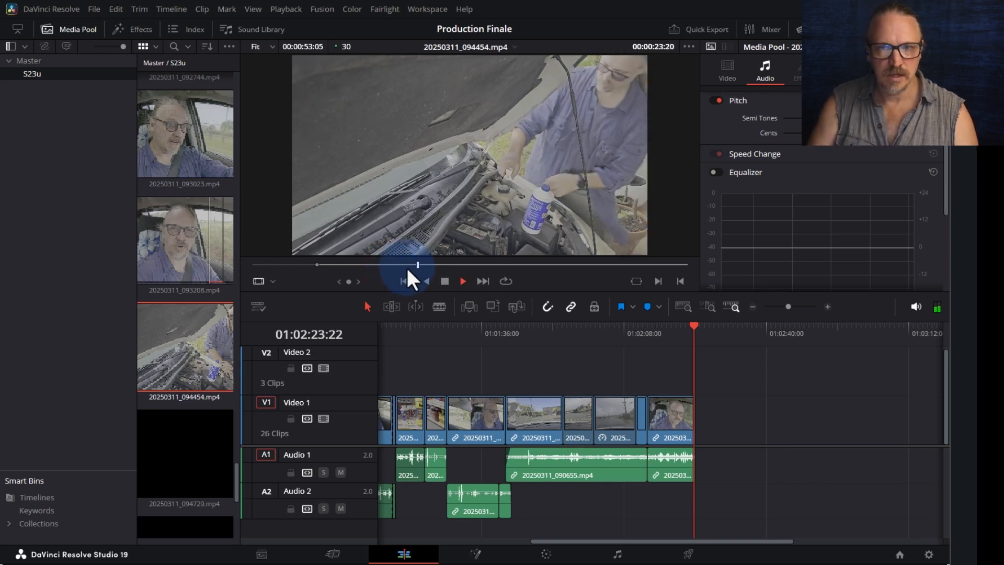
key(space)
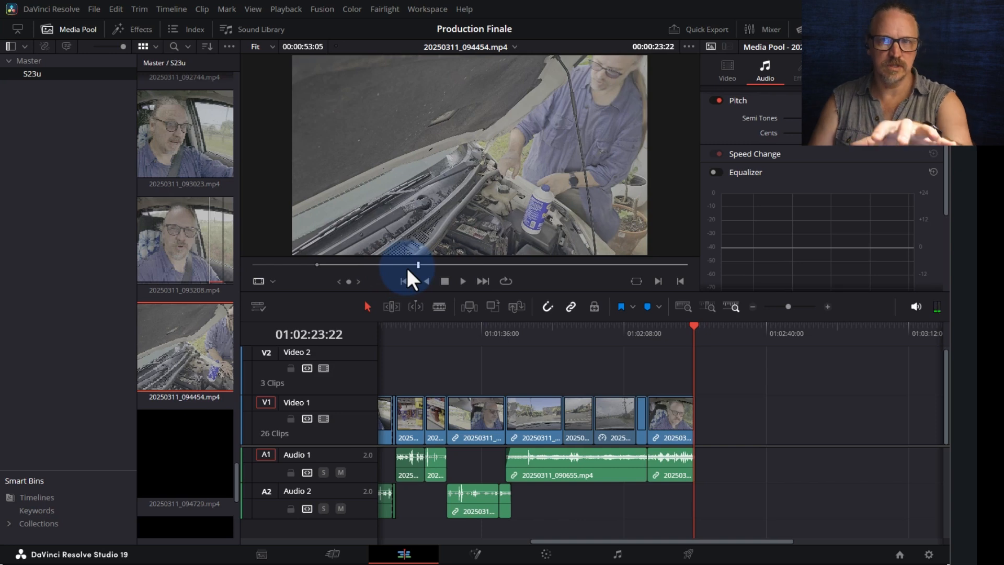
key(o)
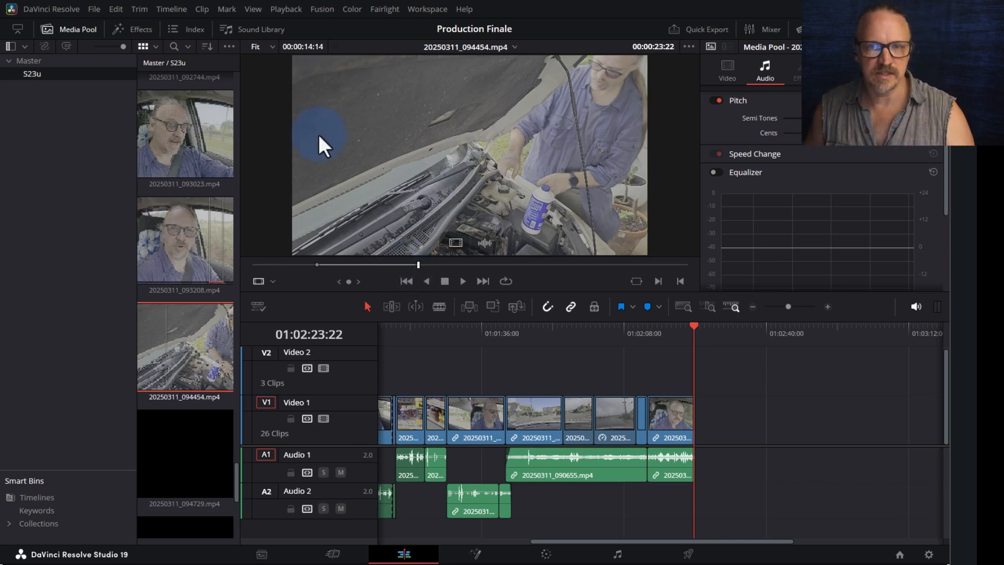
drag(429, 156, 713, 419)
click(723, 327)
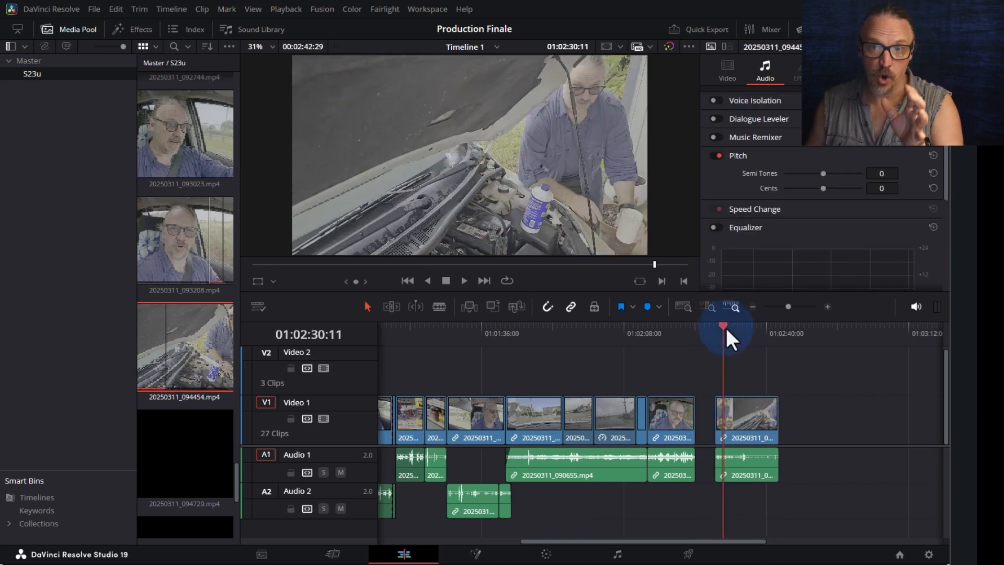
key(ctrl+equal)
key(ctrl+equal)
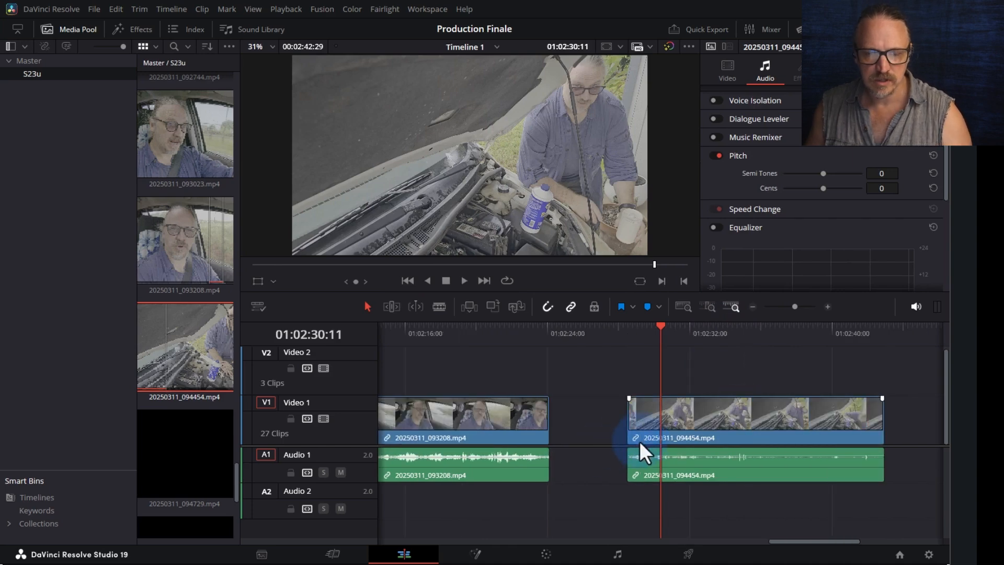
- Extend the under-hood clip's start back 23 frames and play the trimmed section
click(628, 378)
click(615, 330)
key(space)
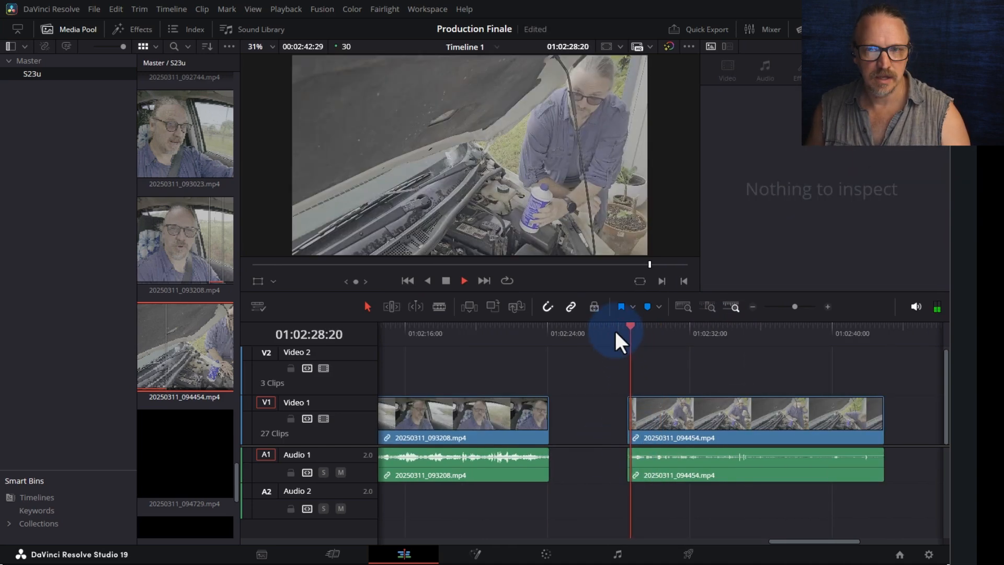
key(space)
mouse_move(630, 470)
mouse_down()
mouse_move(587, 468)
mouse_move(614, 474)
mouse_up()
click(609, 332)
click(596, 334)
key(space)
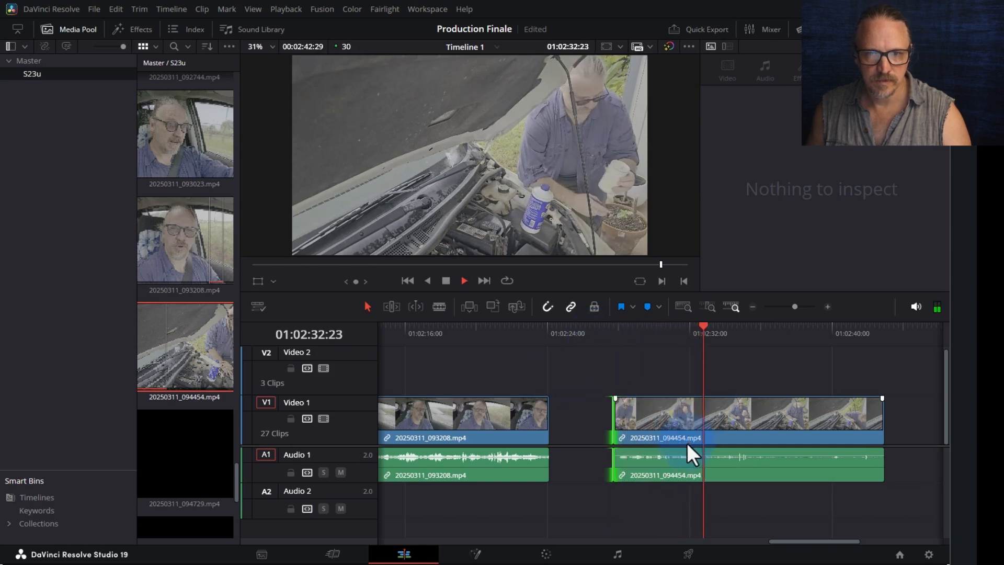
- Slide the under-hood clip left to close the gap and raise its volume to 9.09 dB
drag(686, 442, 616, 424)
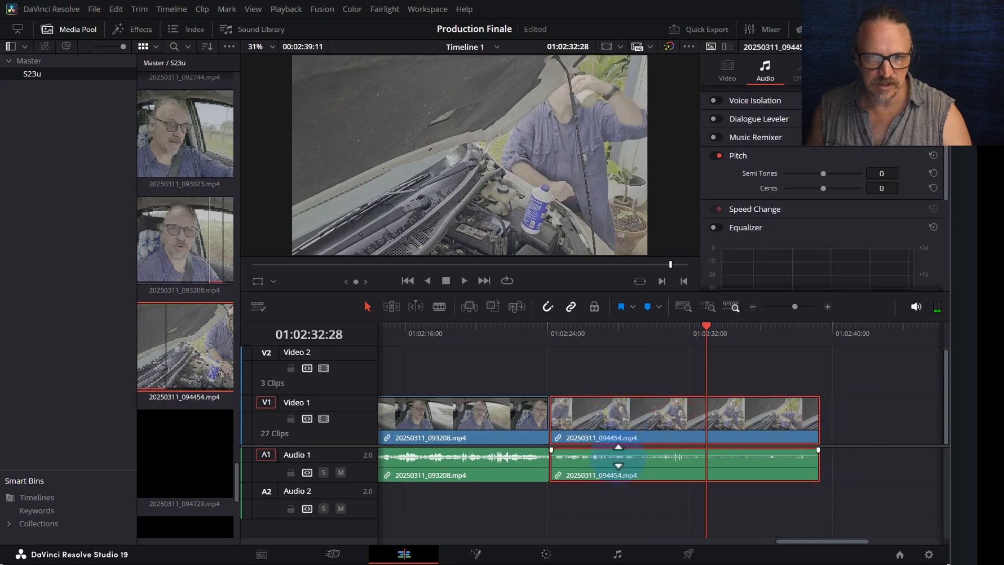
click(618, 456)
drag(618, 456, 619, 453)
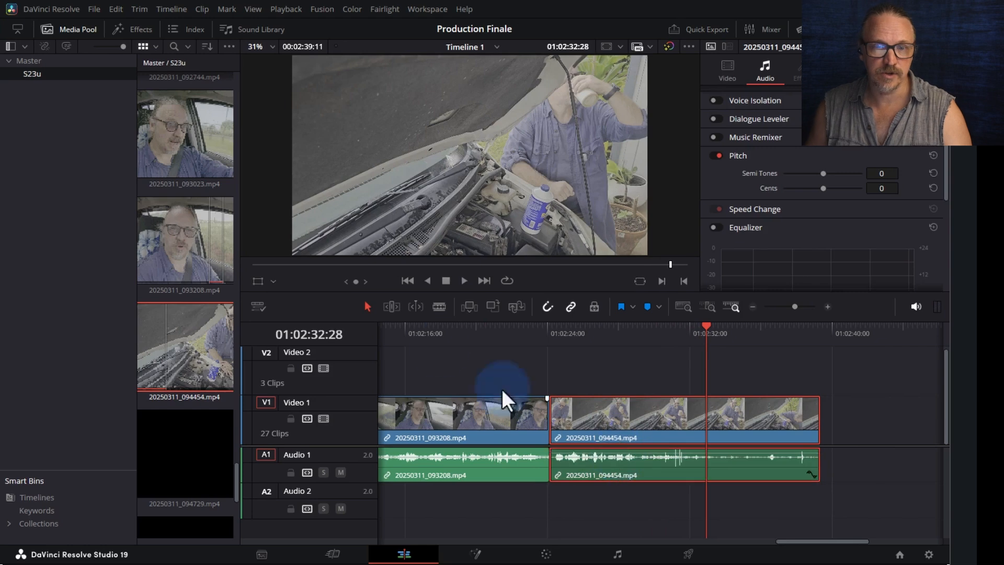
- Play back the edit from about 01:02:20 and check the last clip's start and end
click(396, 335)
key(ctrl+minus)
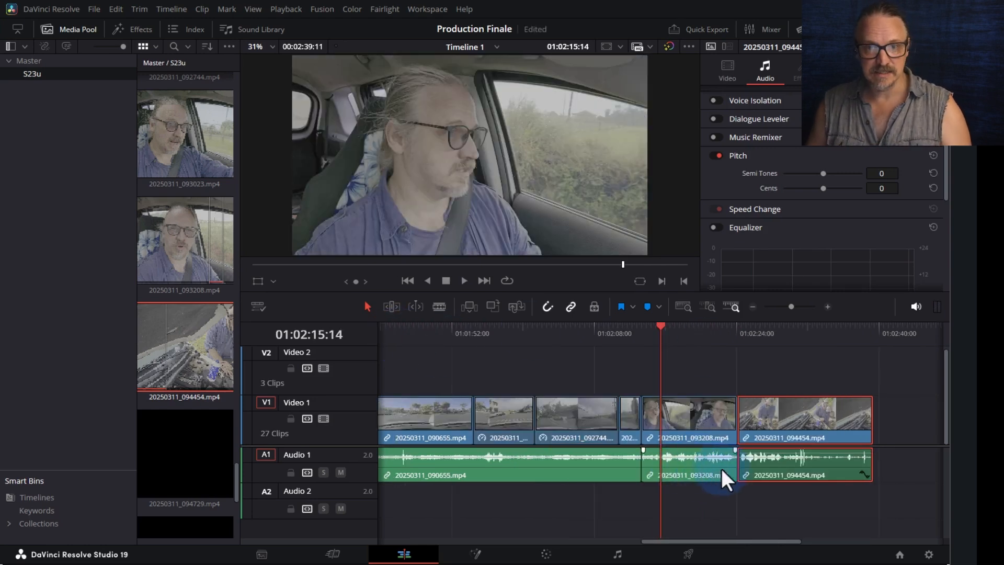
click(701, 329)
key(space)
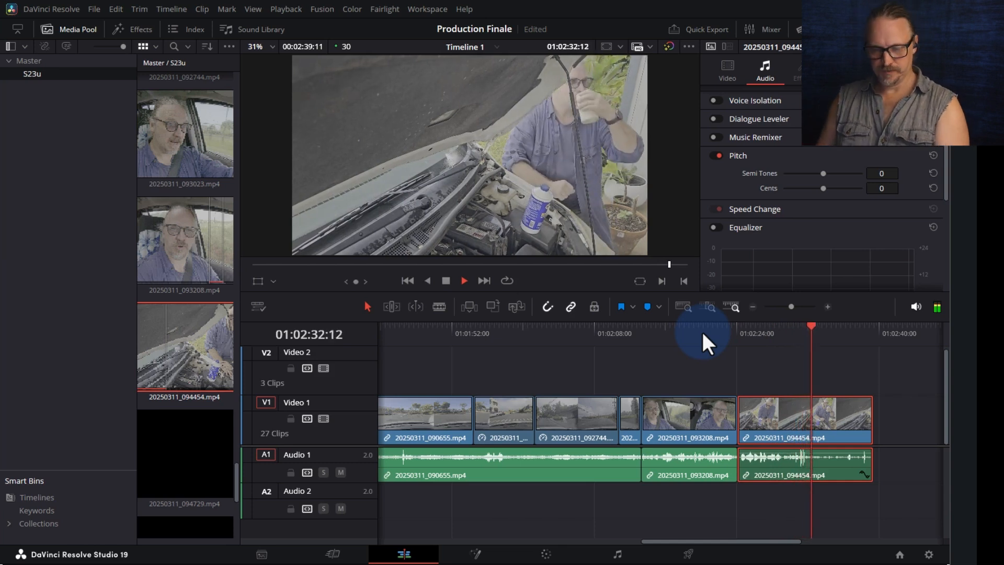
key(ctrl+minus)
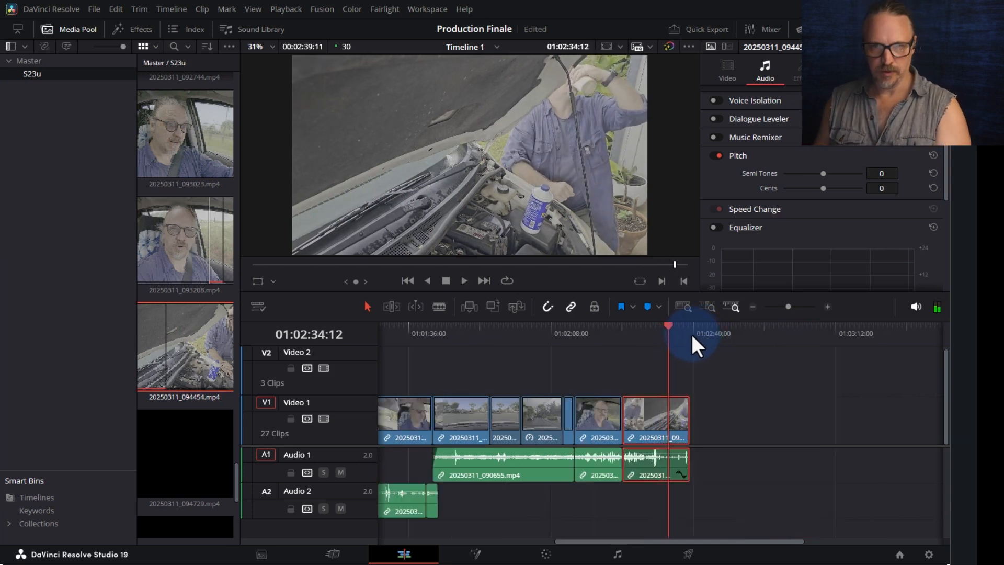
key(space)
key(Up)
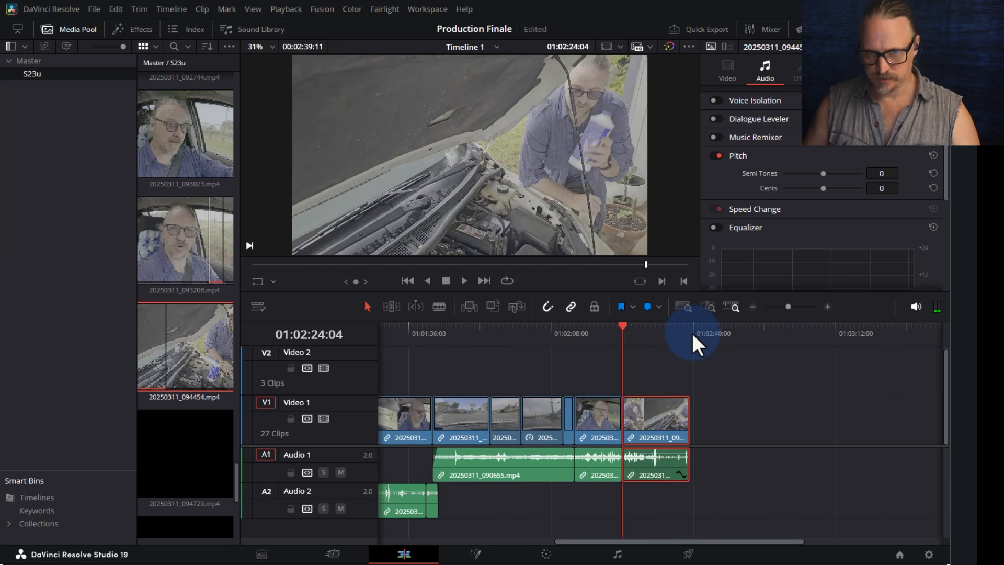
key(Down)
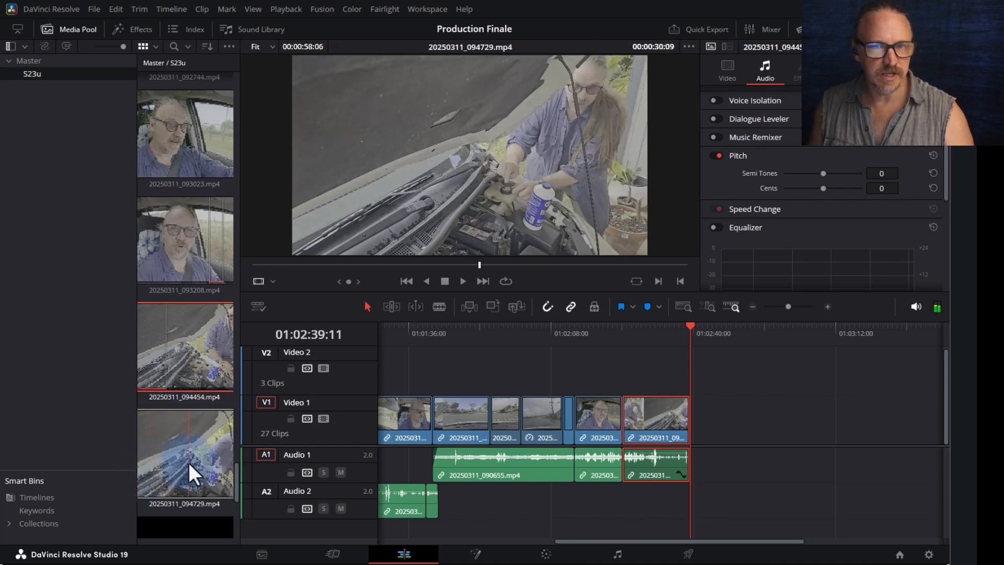
- Load coolant-cap clip 20250311_095044.mp4 and review it in side-by-side viewers at up to 4x speed
scroll(208, 465, down, 1)
click(208, 466)
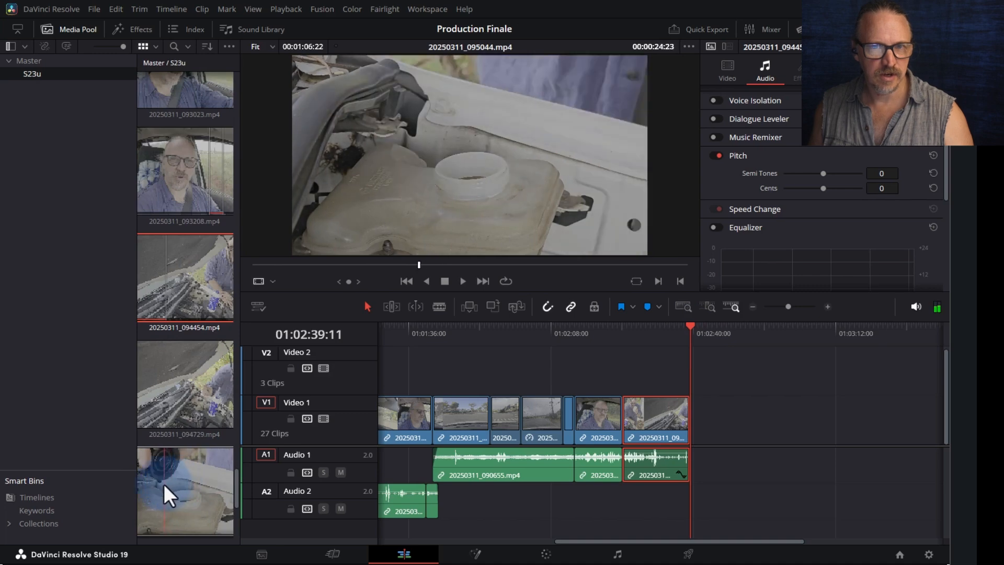
click(149, 489)
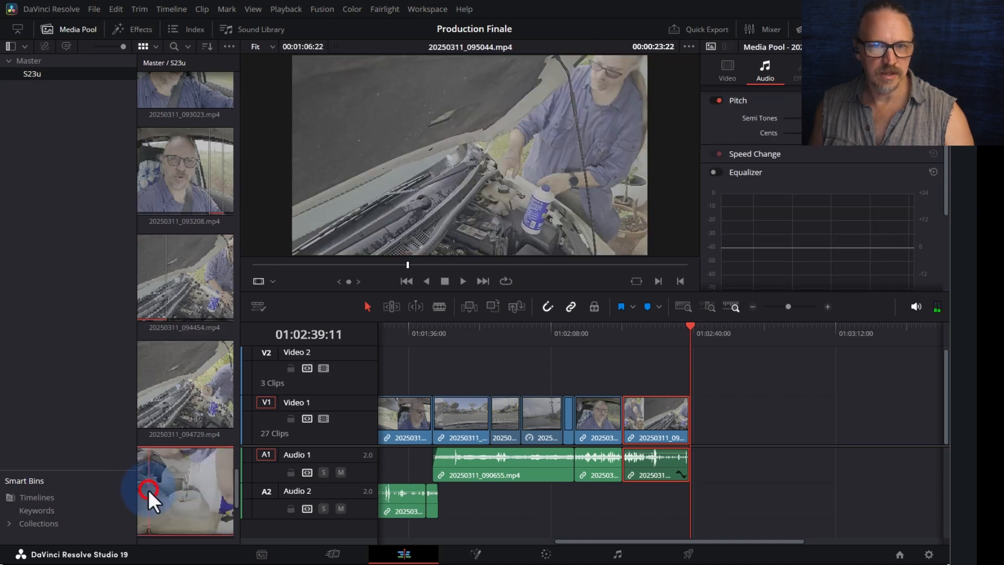
key(ctrl+9)
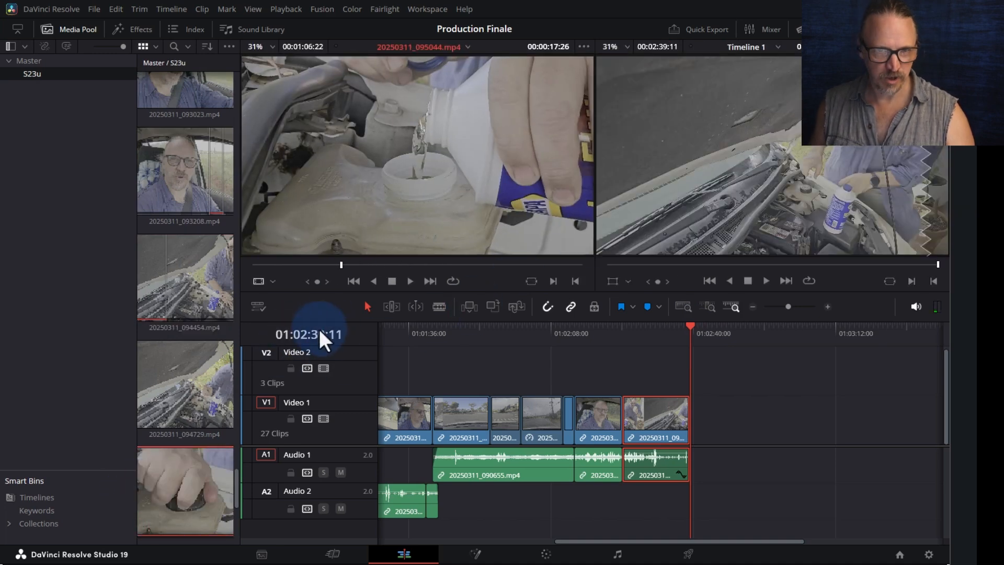
drag(314, 270, 276, 276)
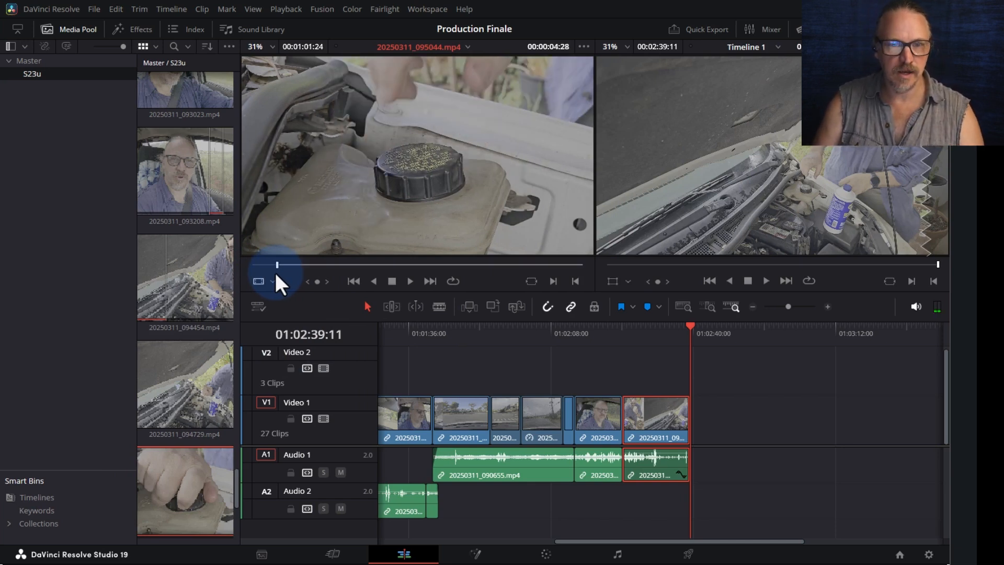
key(space)
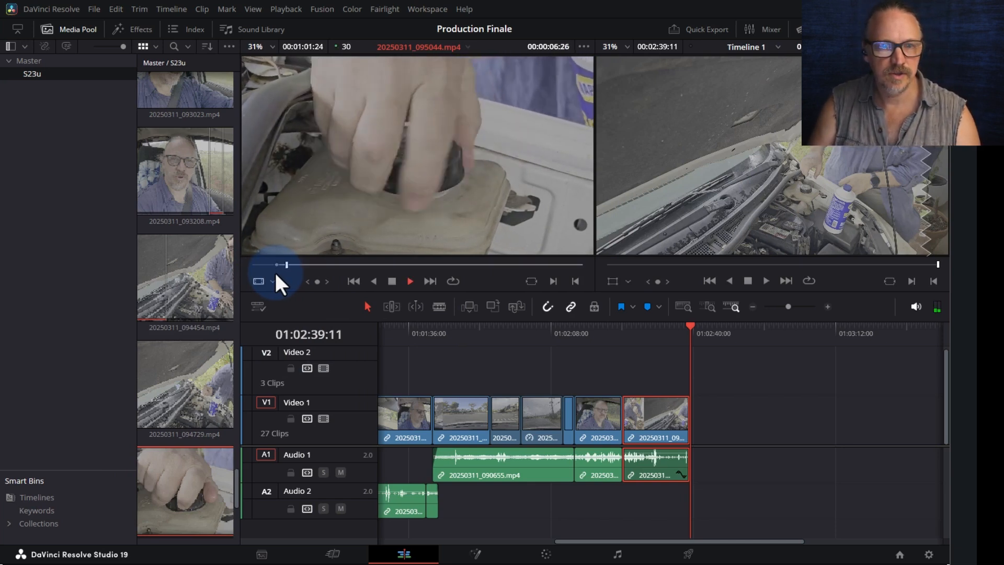
key(l)
key(l)
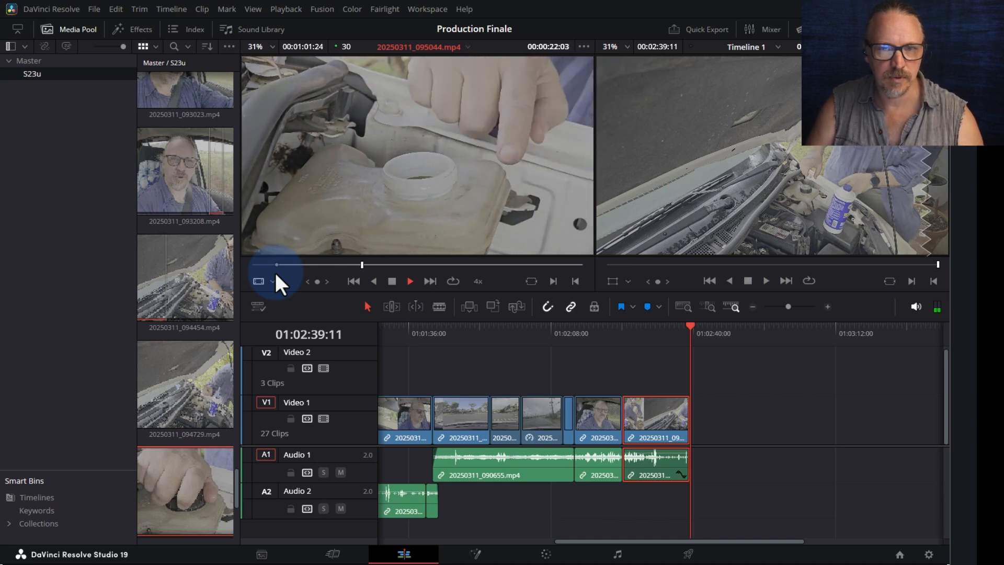
key(space)
key(space)
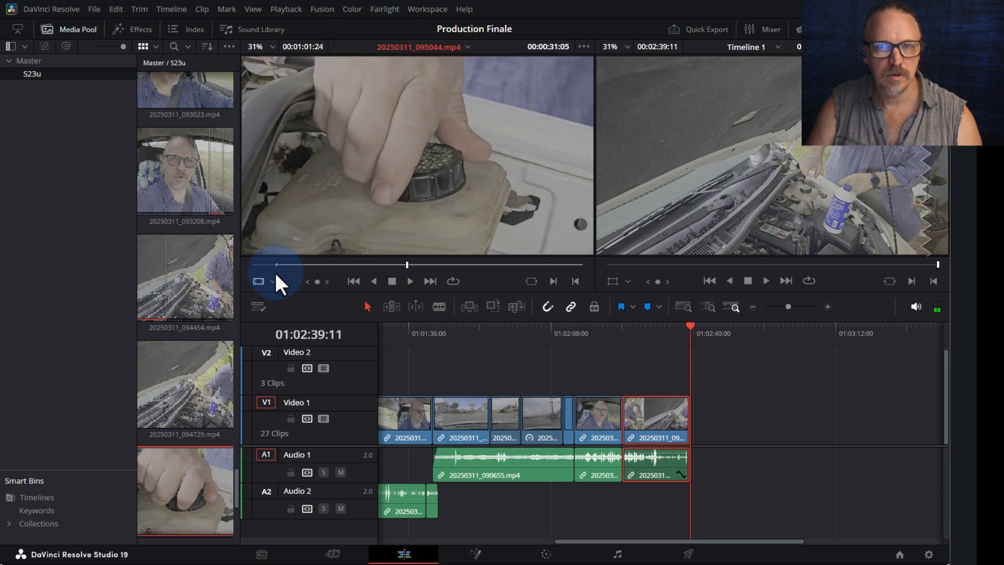
key(space)
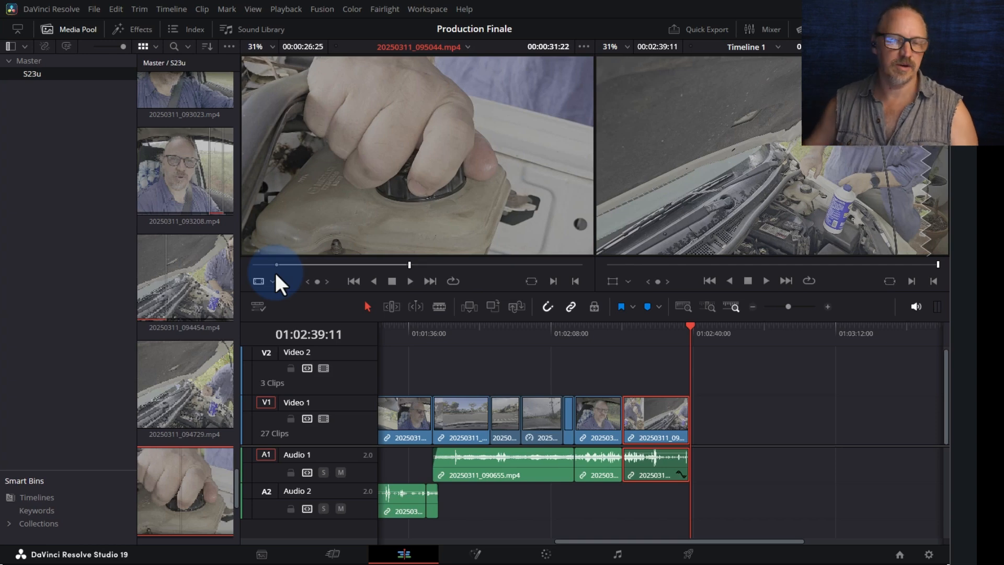
- Append 20250311_095044.mp4 to the timeline end and raise its audio to about 6.82 dB
drag(387, 167, 695, 410)
drag(728, 454, 727, 456)
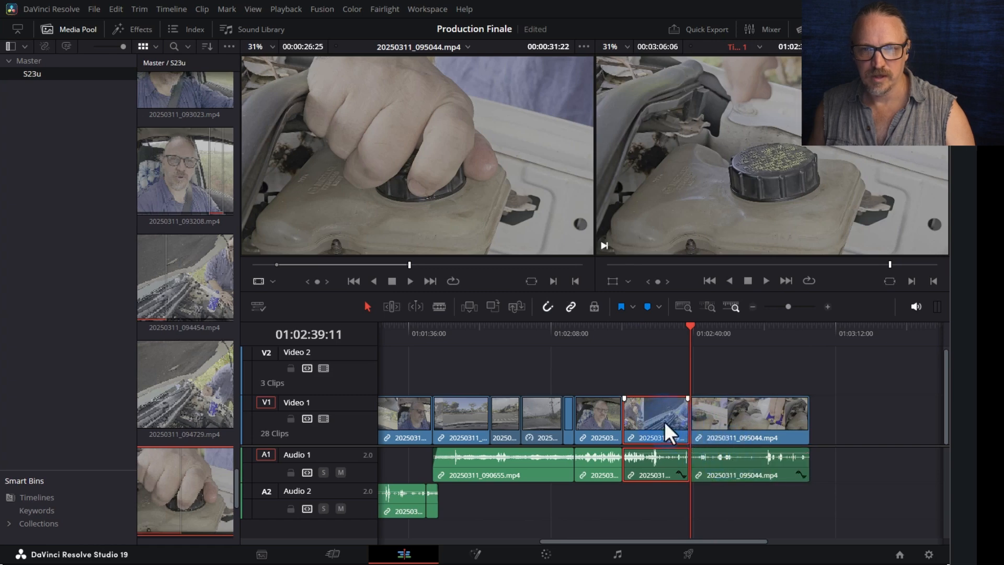
click(658, 335)
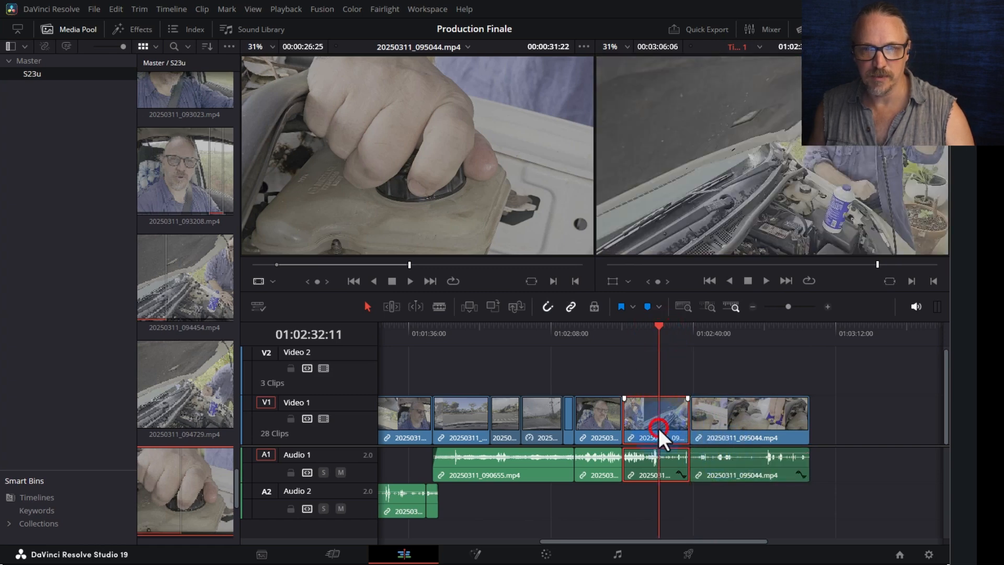
- Open 20250311_094729.mp4 as the source and mark in and out points around a 13-second section
double_click(658, 428)
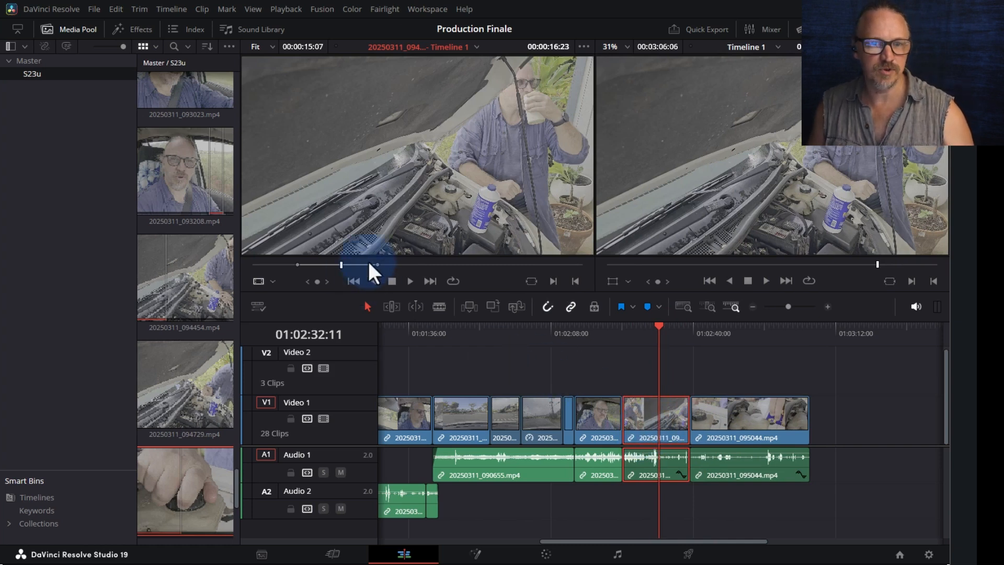
drag(388, 265, 483, 262)
key(i)
key(space)
key(space)
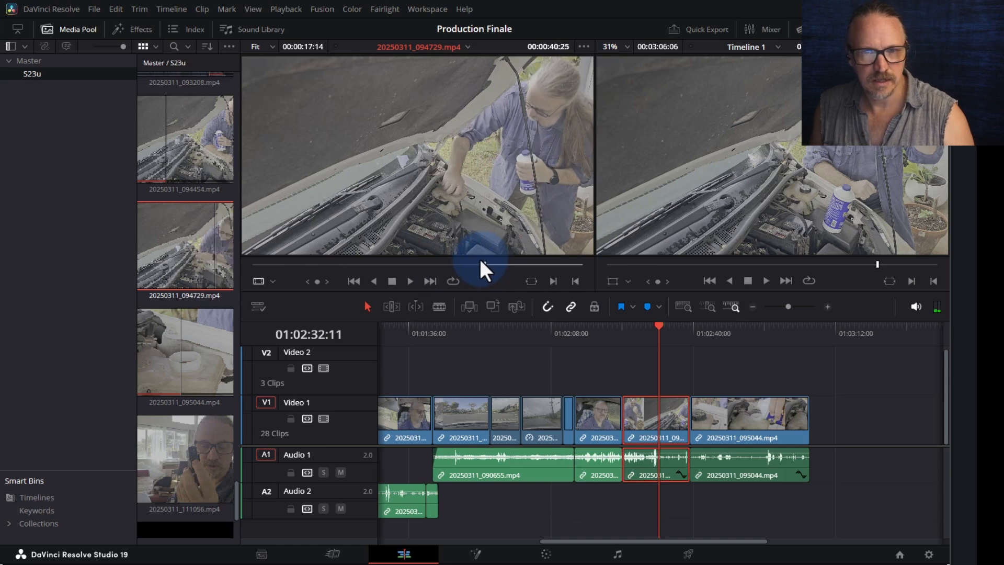
key(space)
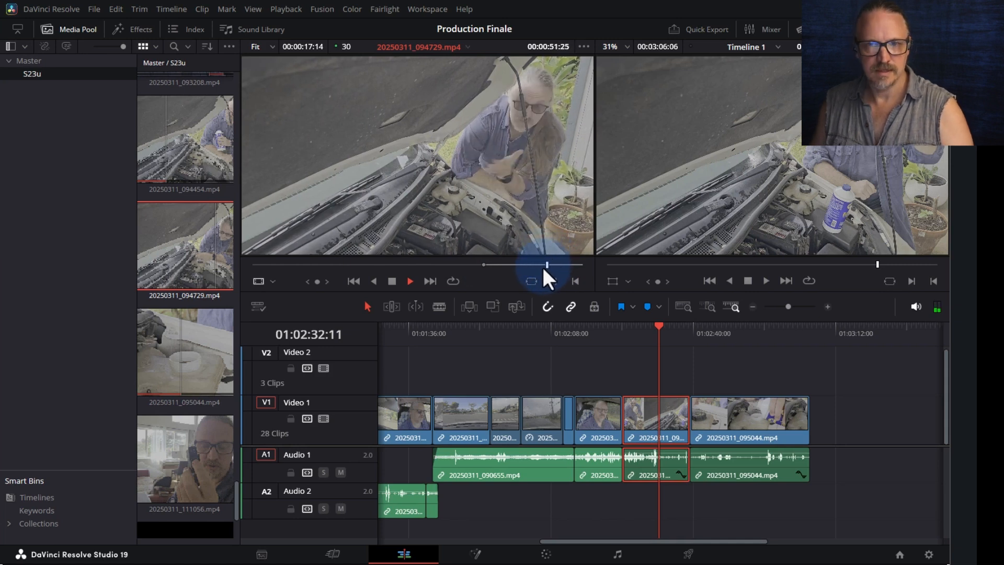
key(space)
key(o)
- Append the marked section to the timeline end and raise its volume to about 9 dB
drag(475, 188, 812, 447)
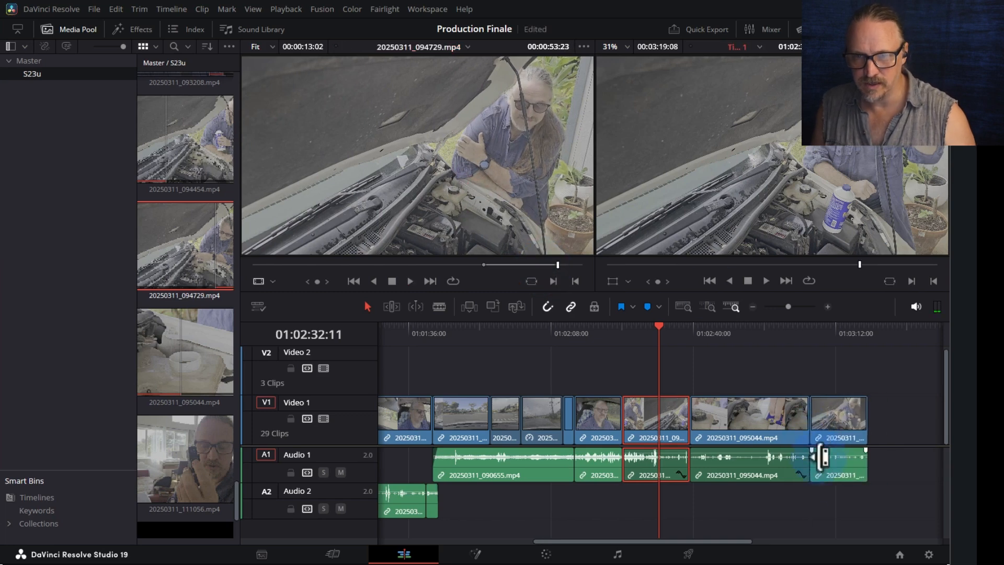
click(821, 455)
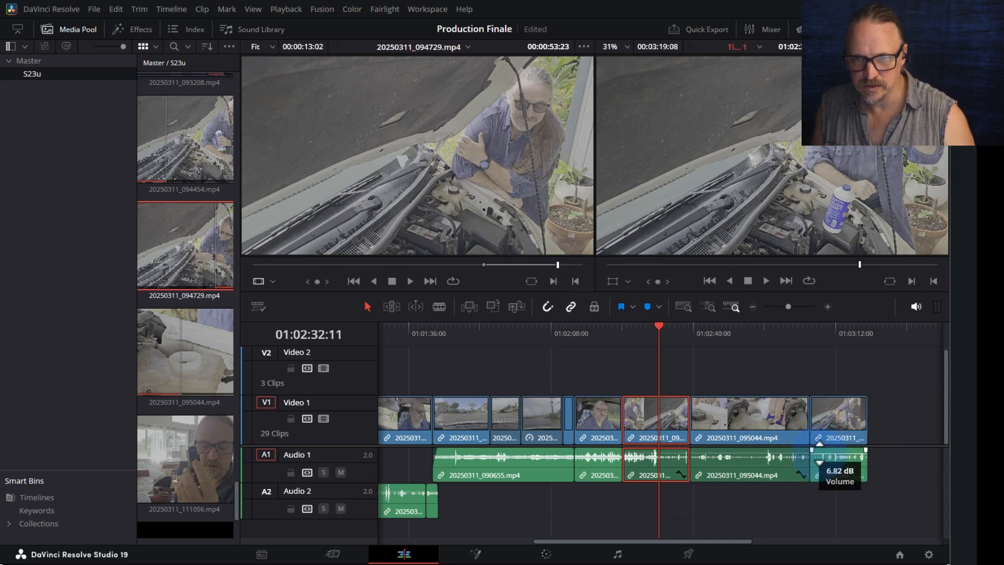
drag(819, 452, 818, 452)
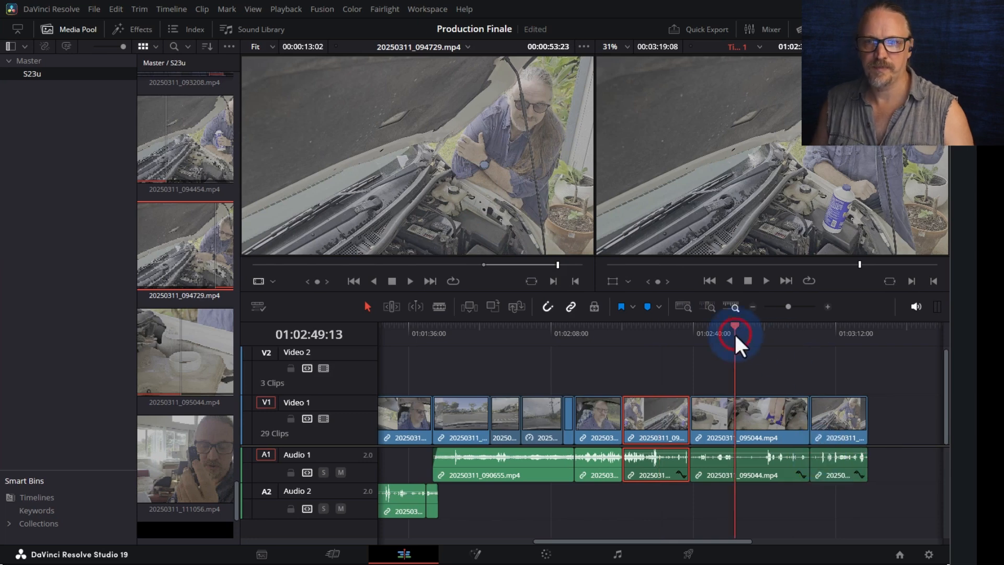
key(space)
click(770, 330)
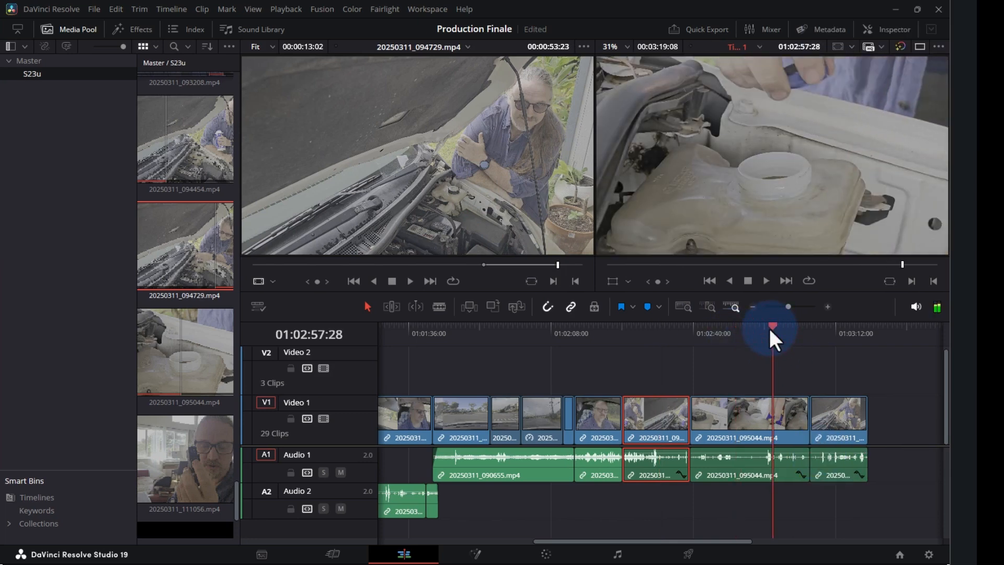
- Play the full edit through to about 01:03:19:08 and bring up the Quick Export presets
key(space)
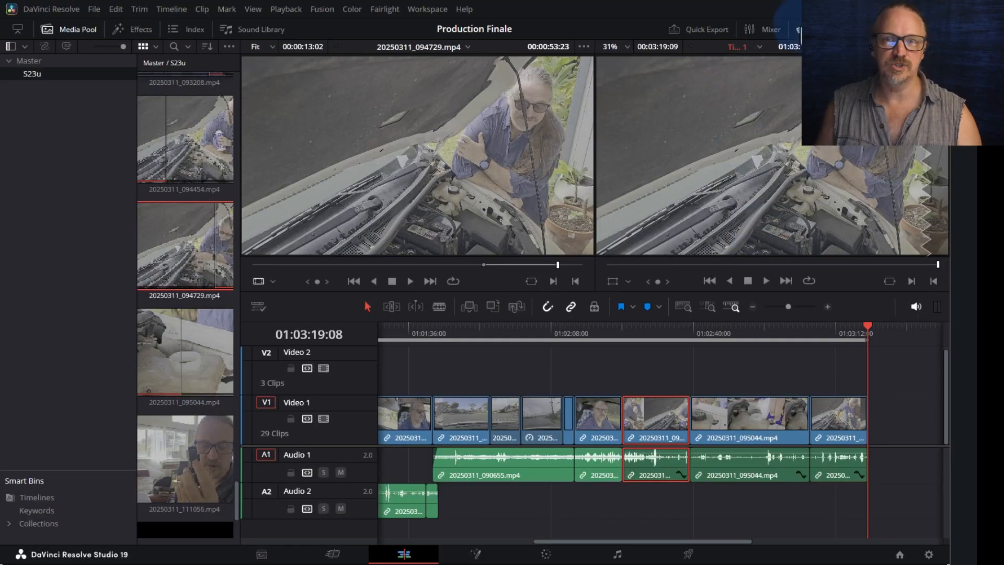
click(686, 27)
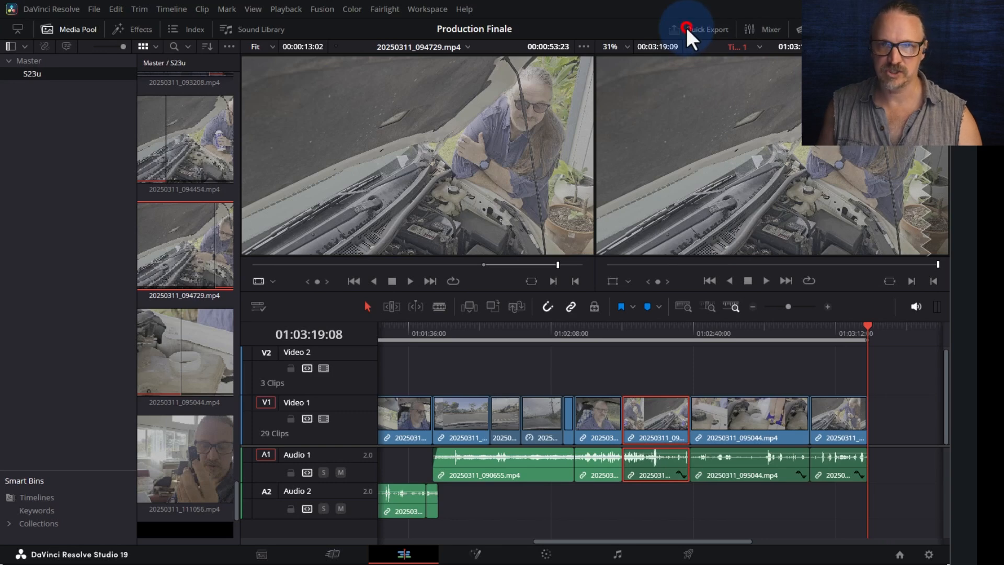